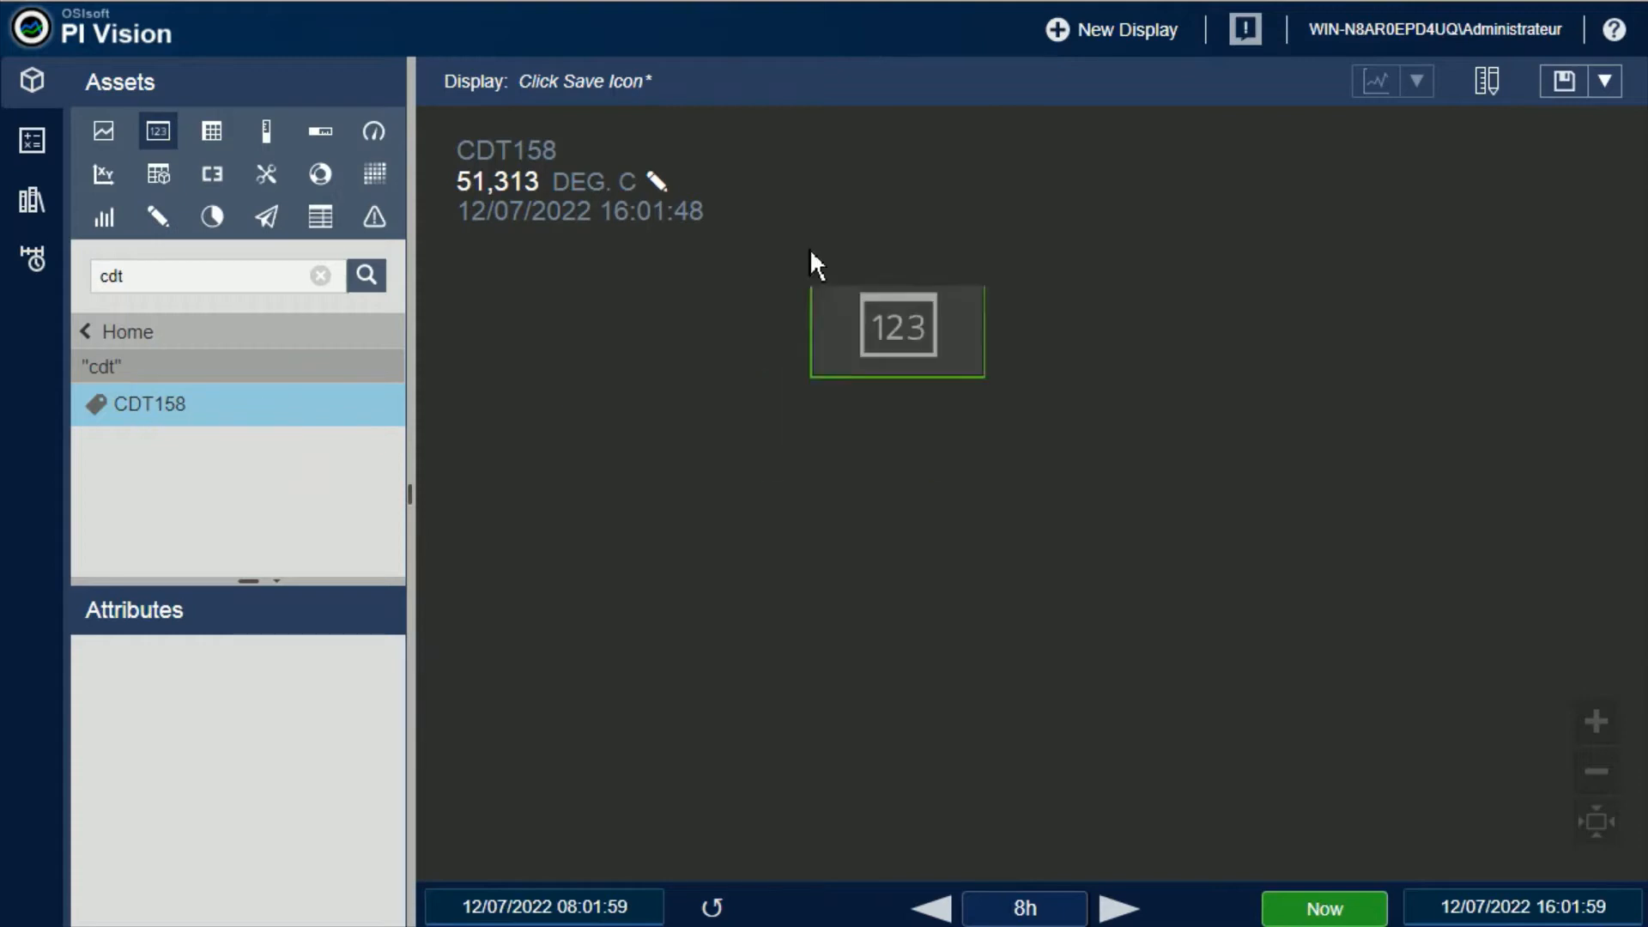
Place a second CDT158 value symbol beside the existing one and delete it again
drag(923, 219, 921, 236)
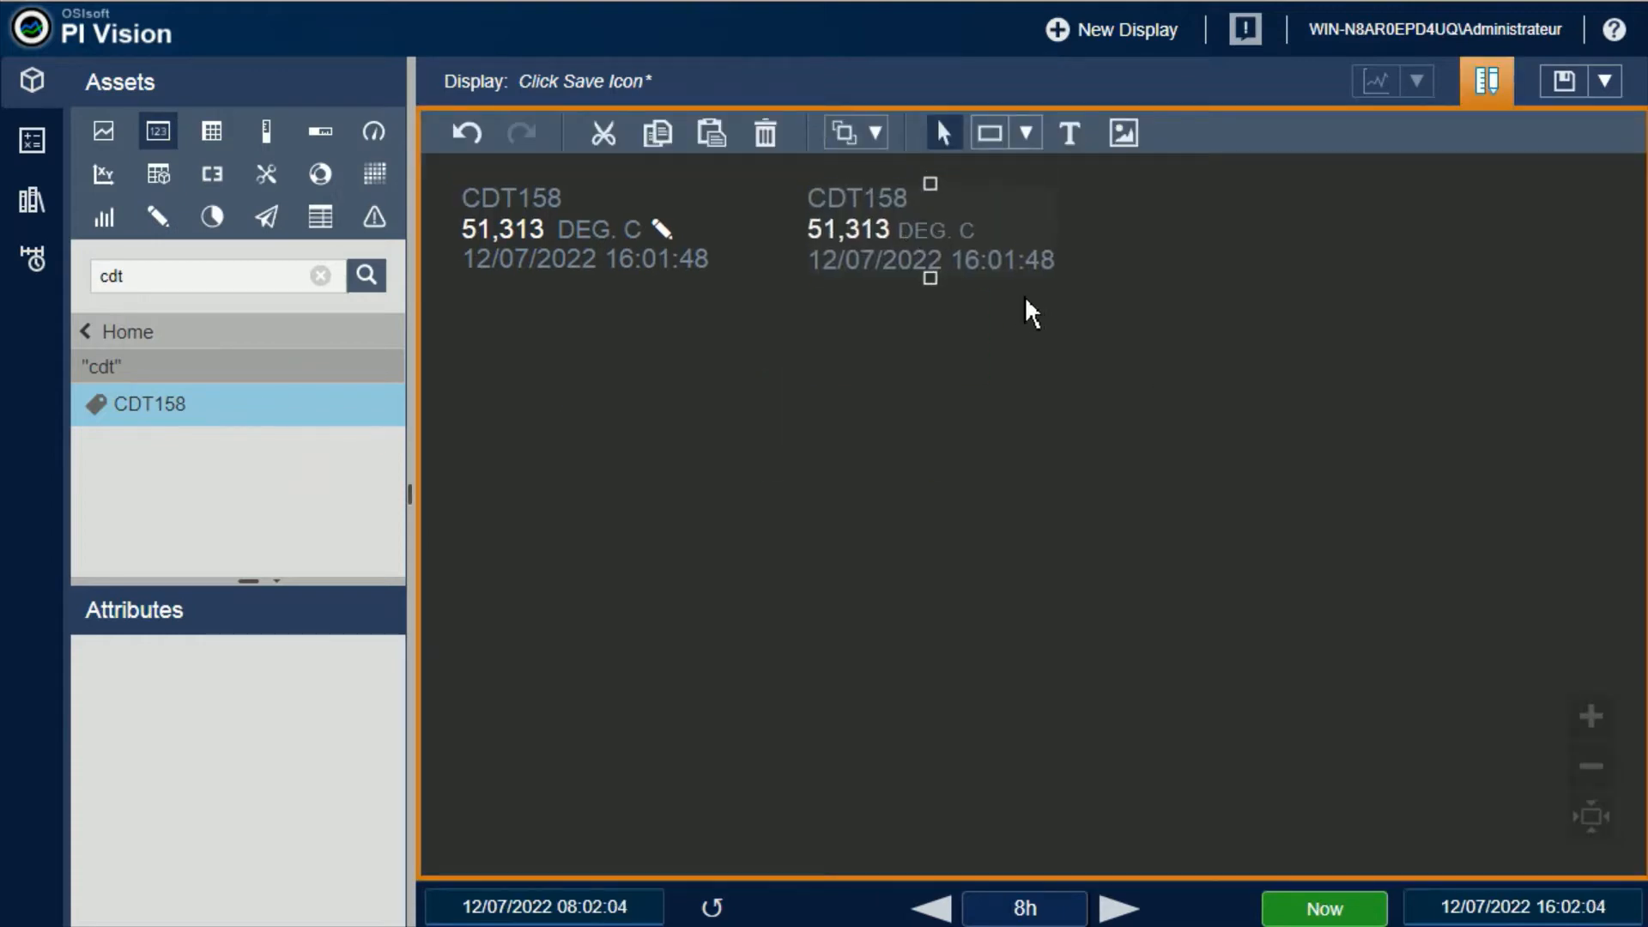
key(Delete)
click(1489, 86)
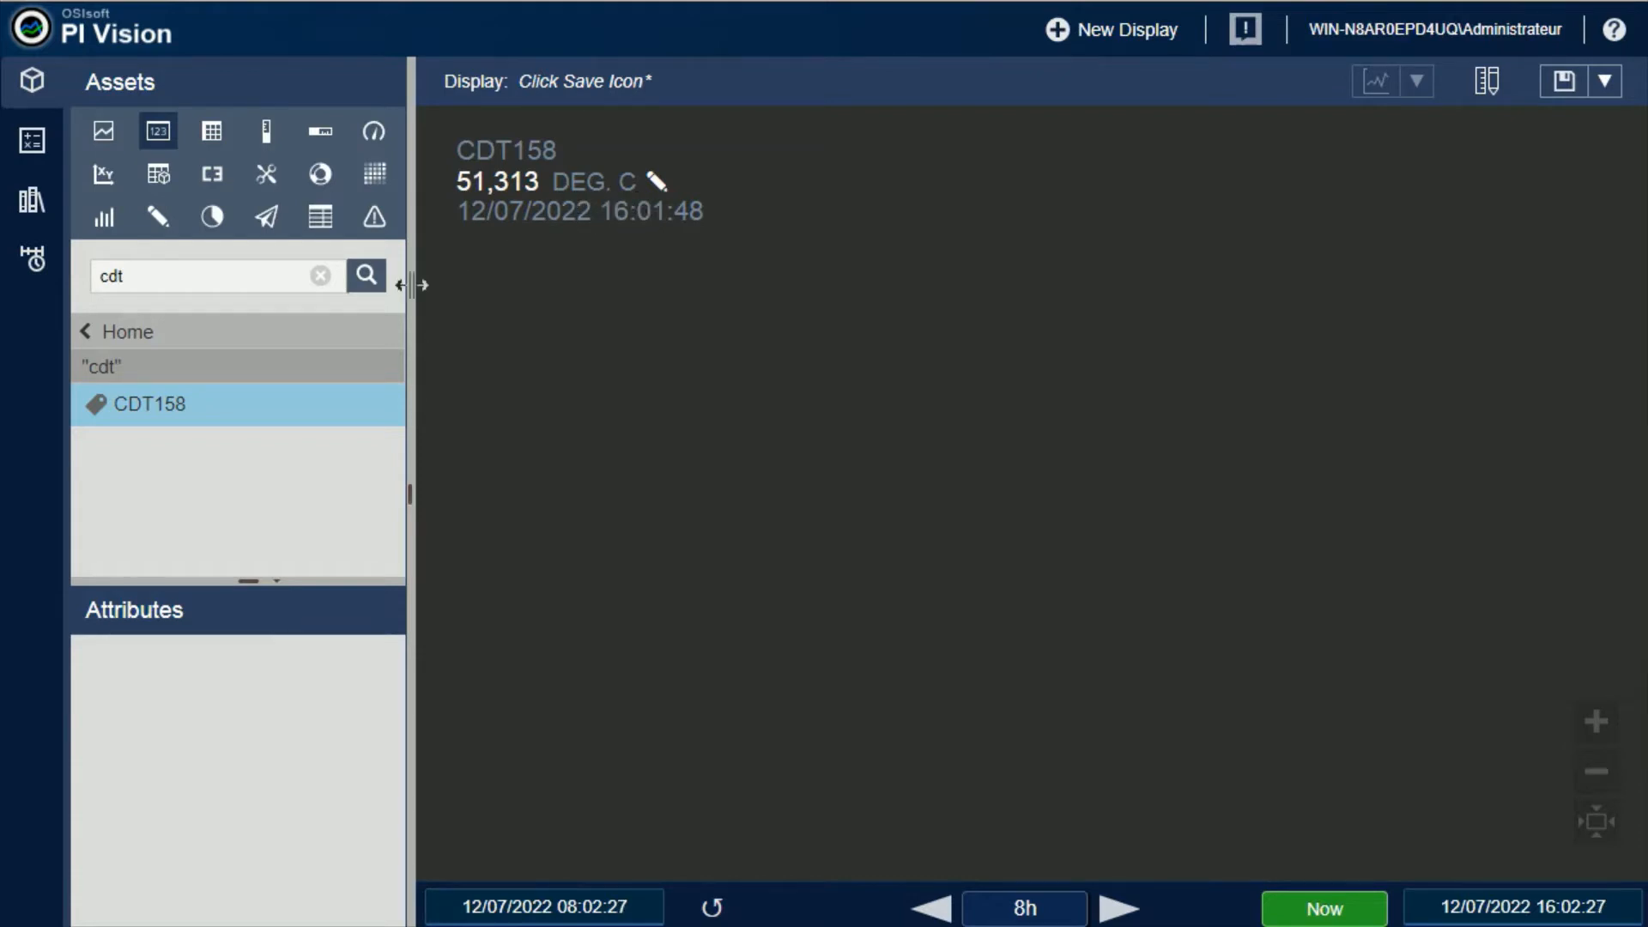
Search the assets for sinusoid and replace the CDT158 symbol's tag with SINUSOID and SINUSOIDU in turn
click(321, 280)
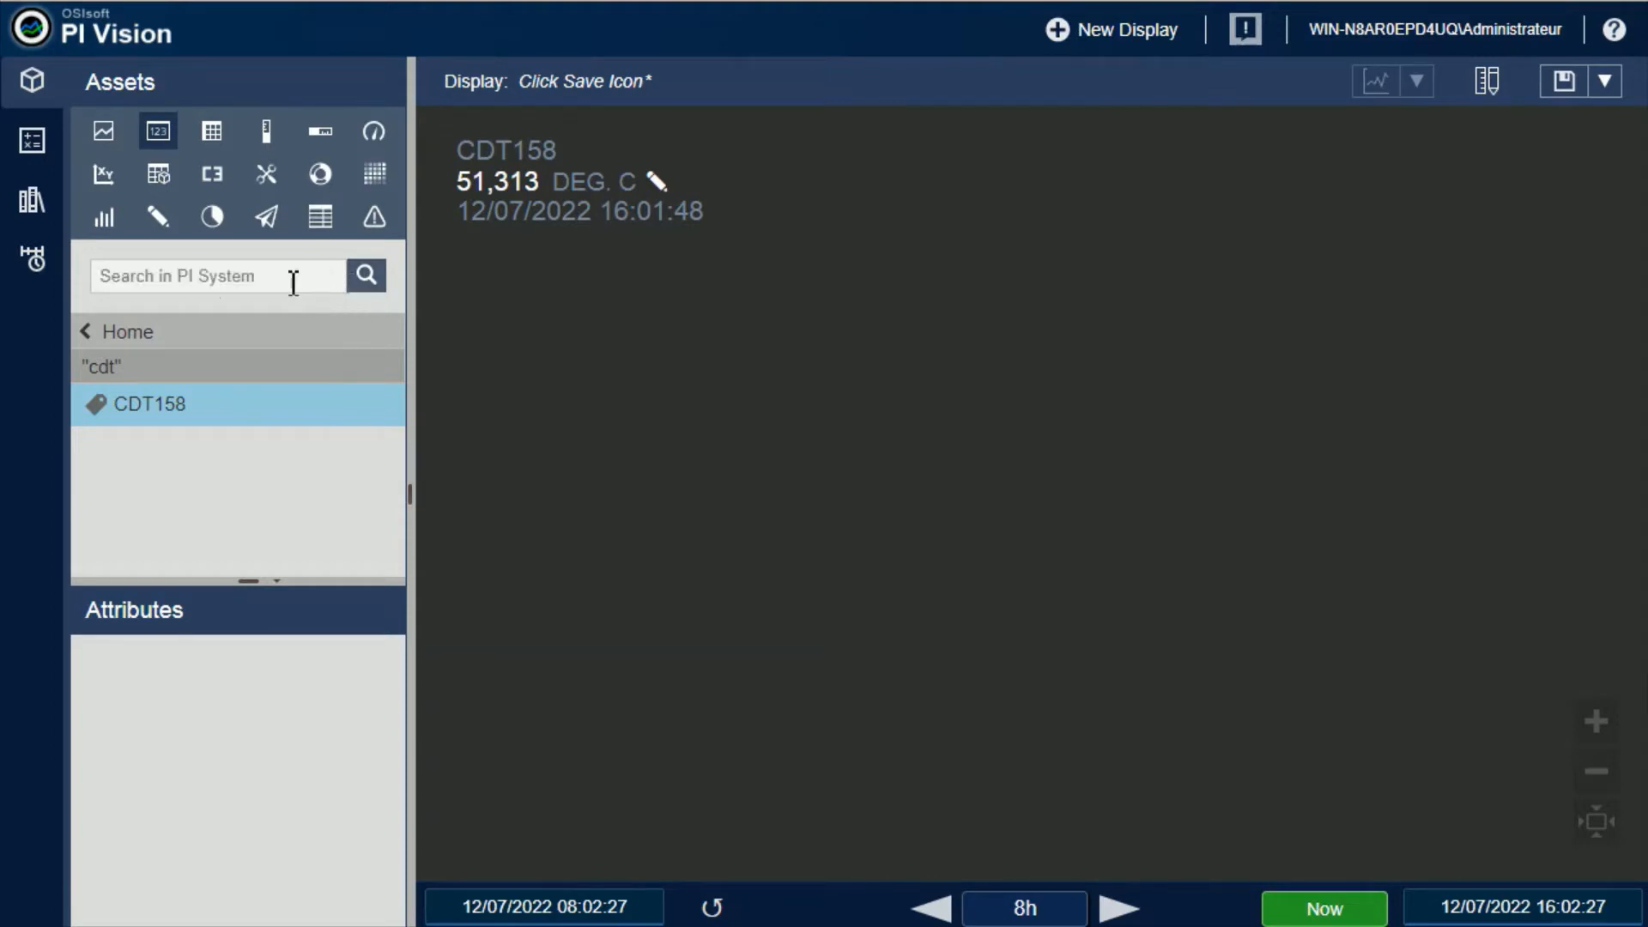
text(s)
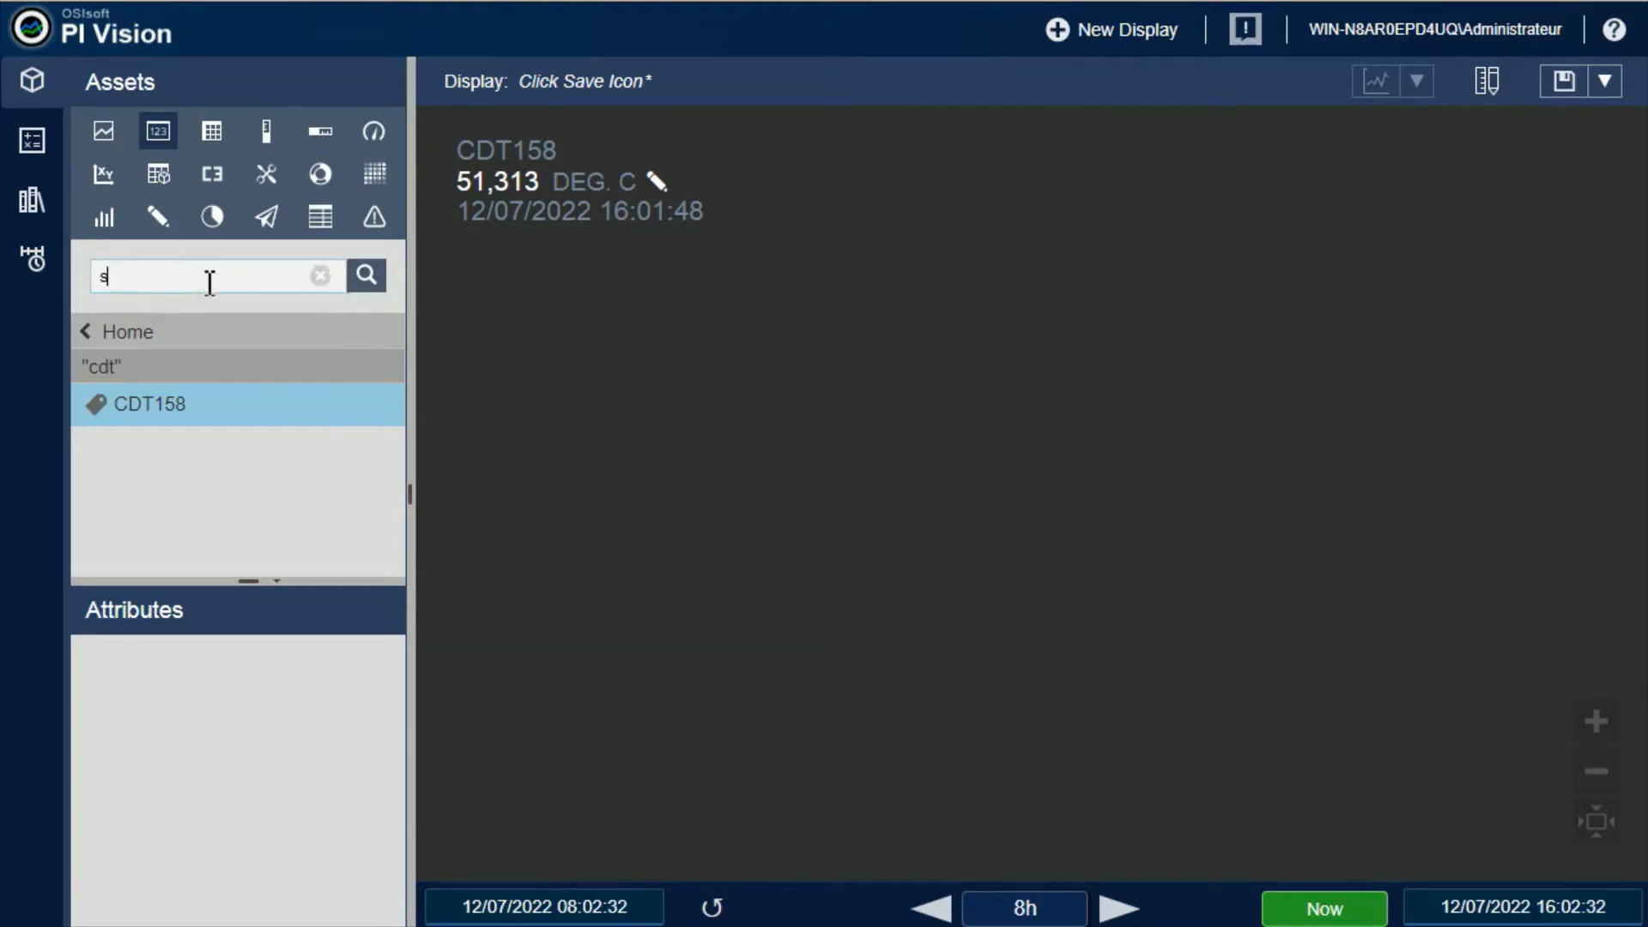
text(inusoid)
key(Return)
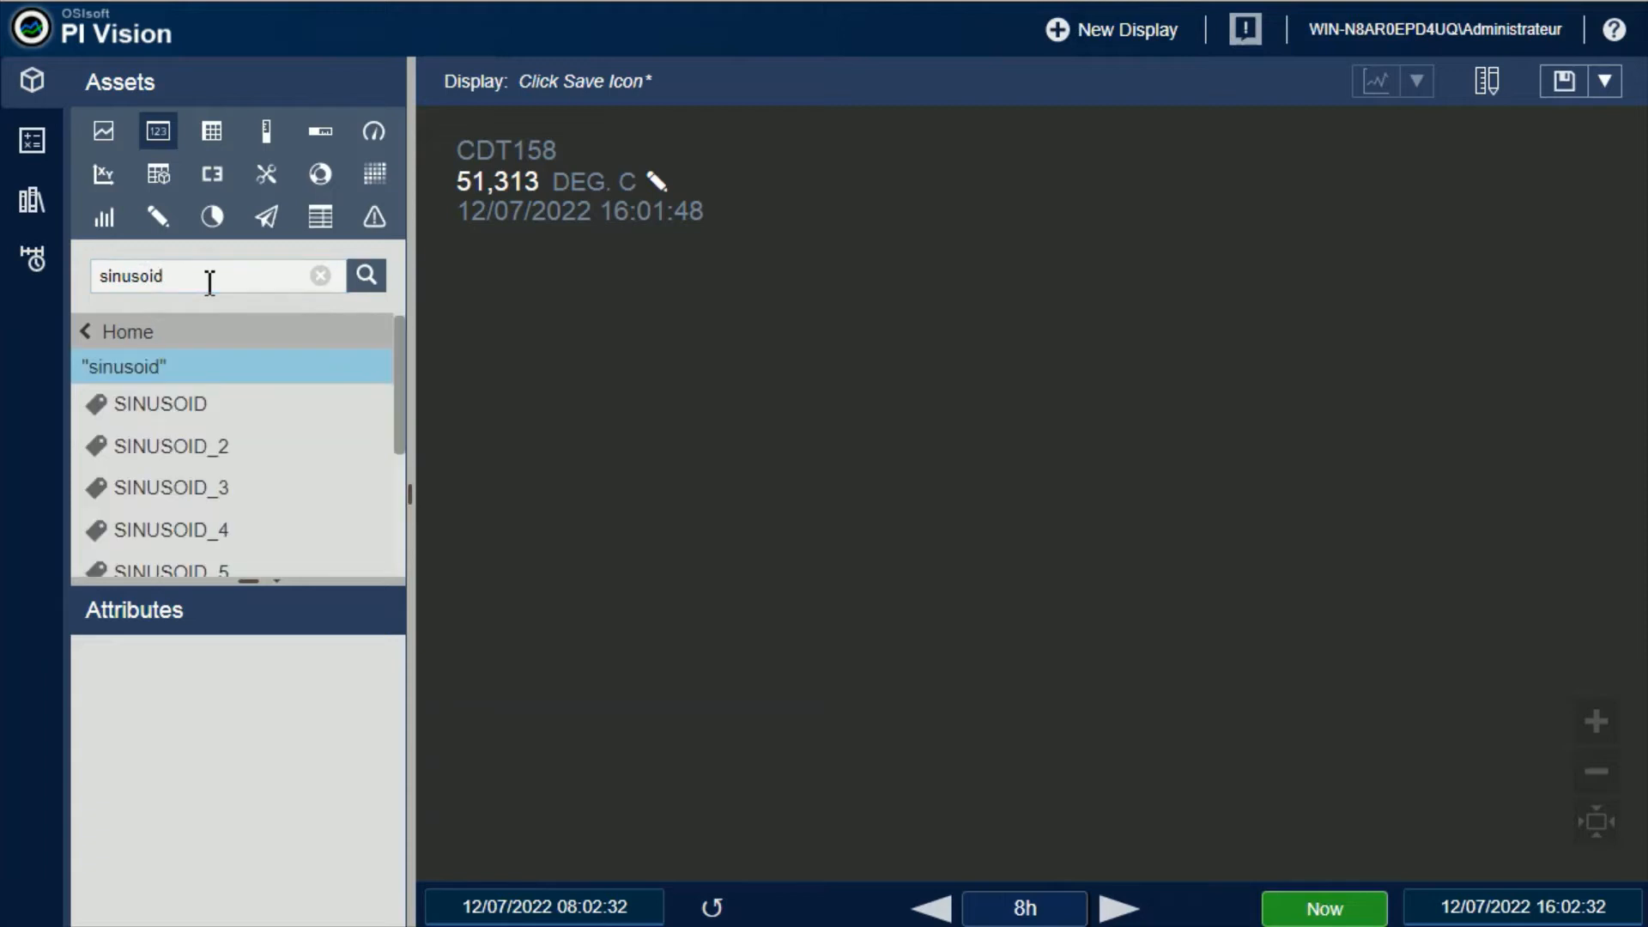
click(200, 417)
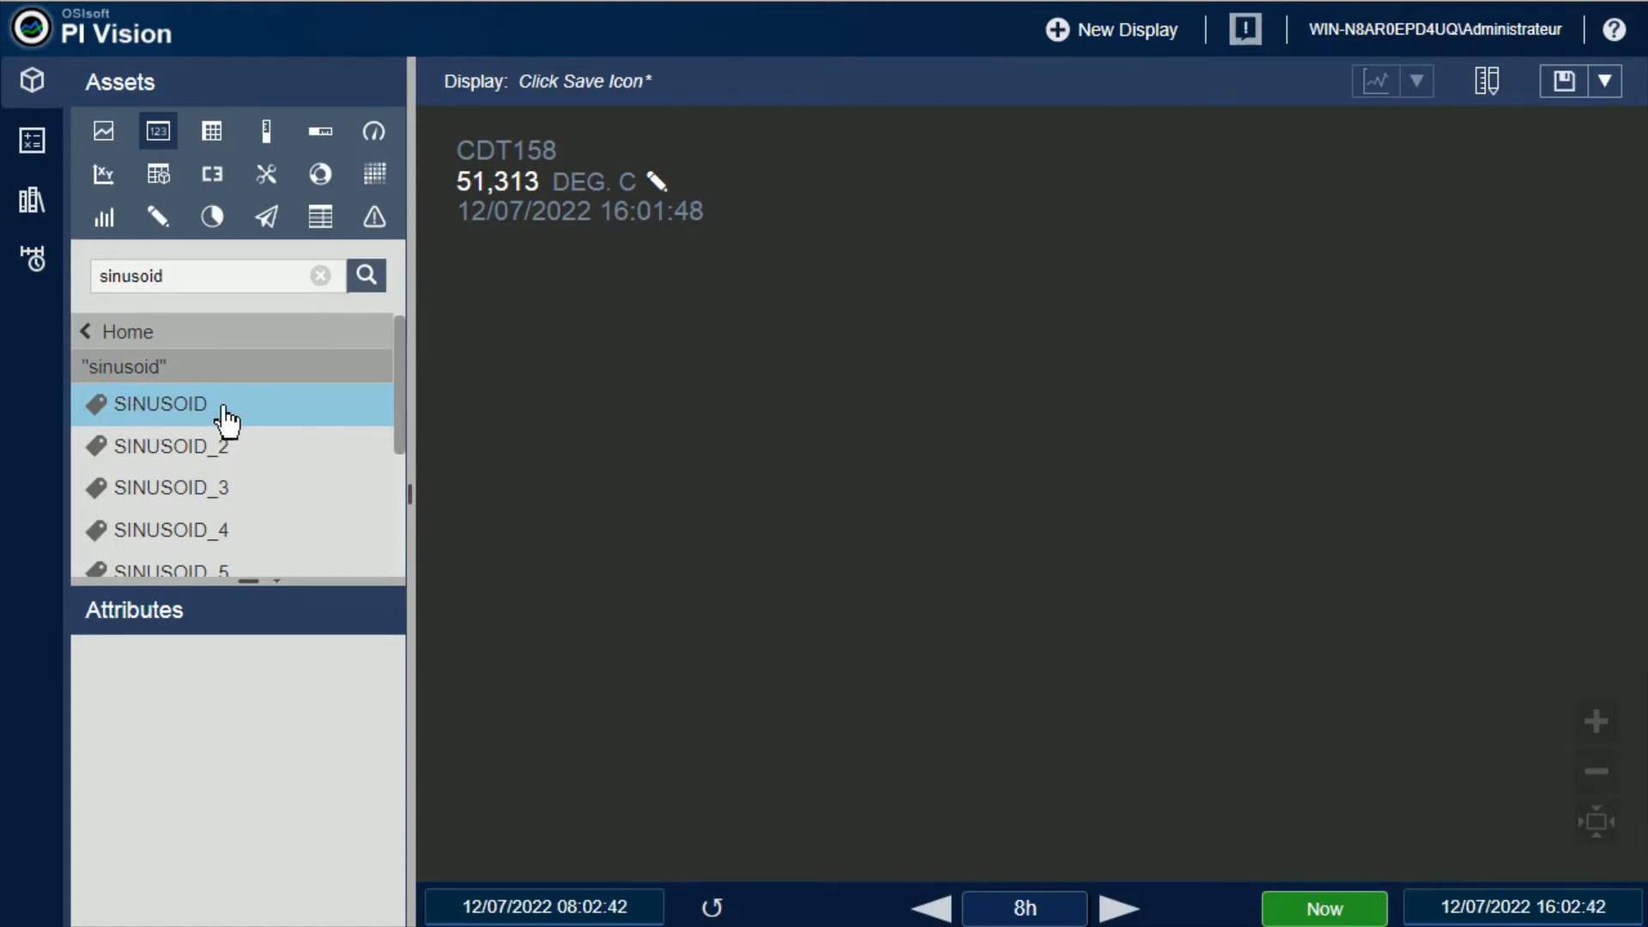
drag(227, 421, 514, 165)
drag(400, 403, 401, 507)
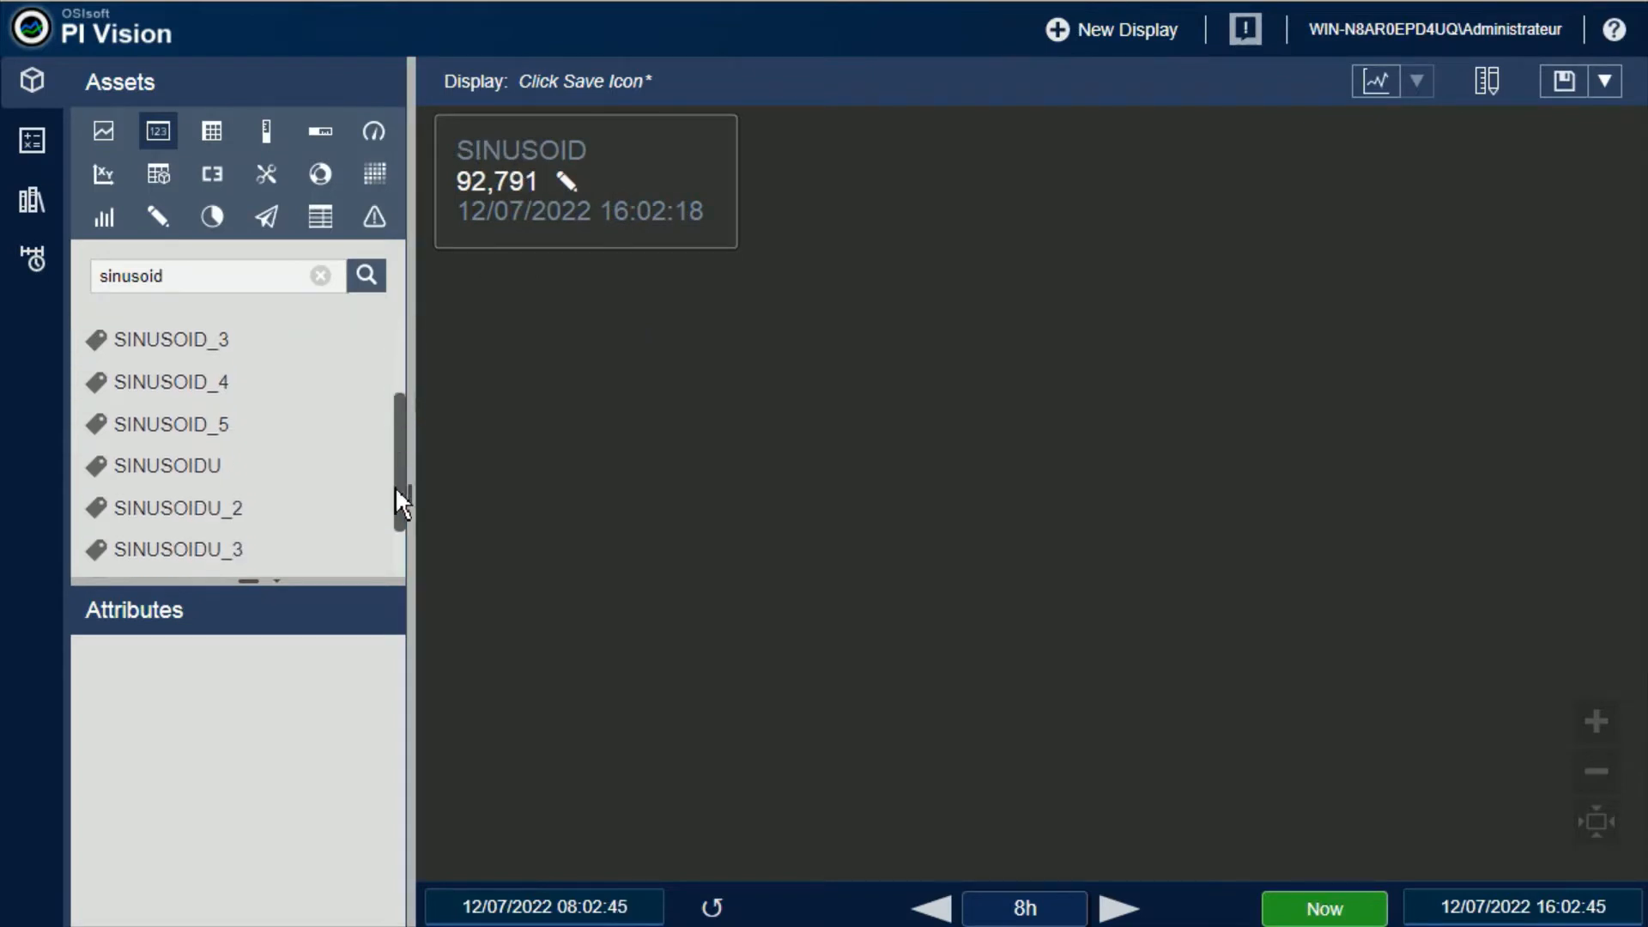
drag(202, 424, 486, 178)
Undo both tag replacements on the value symbol to restore CDT158, and leave design mode
click(1487, 81)
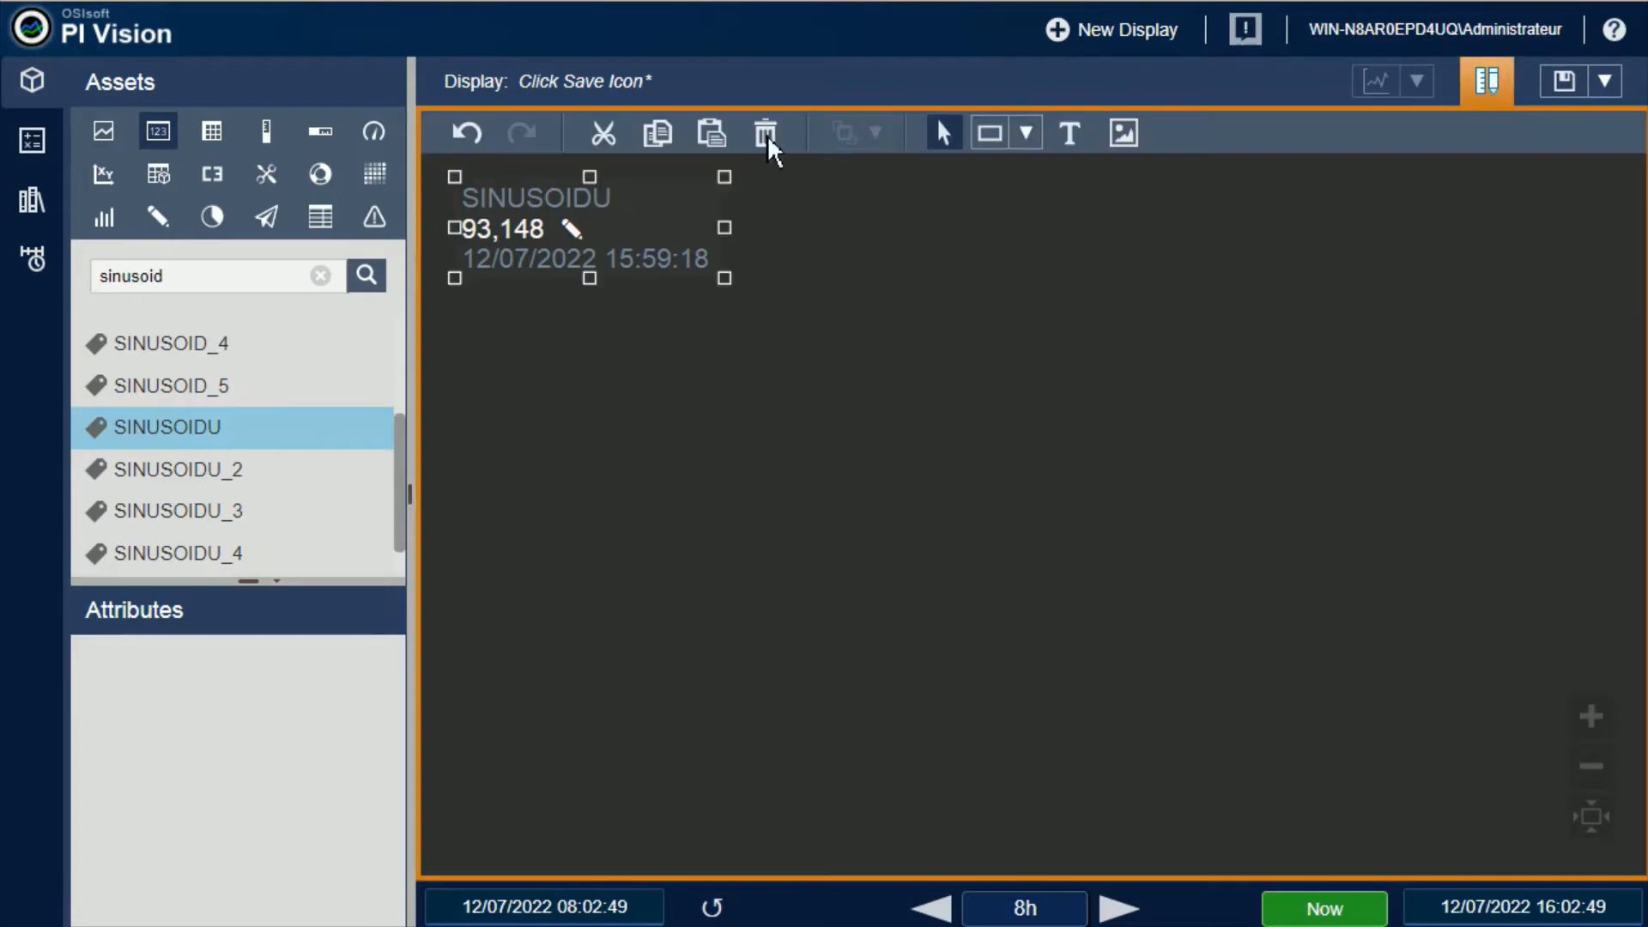
click(468, 133)
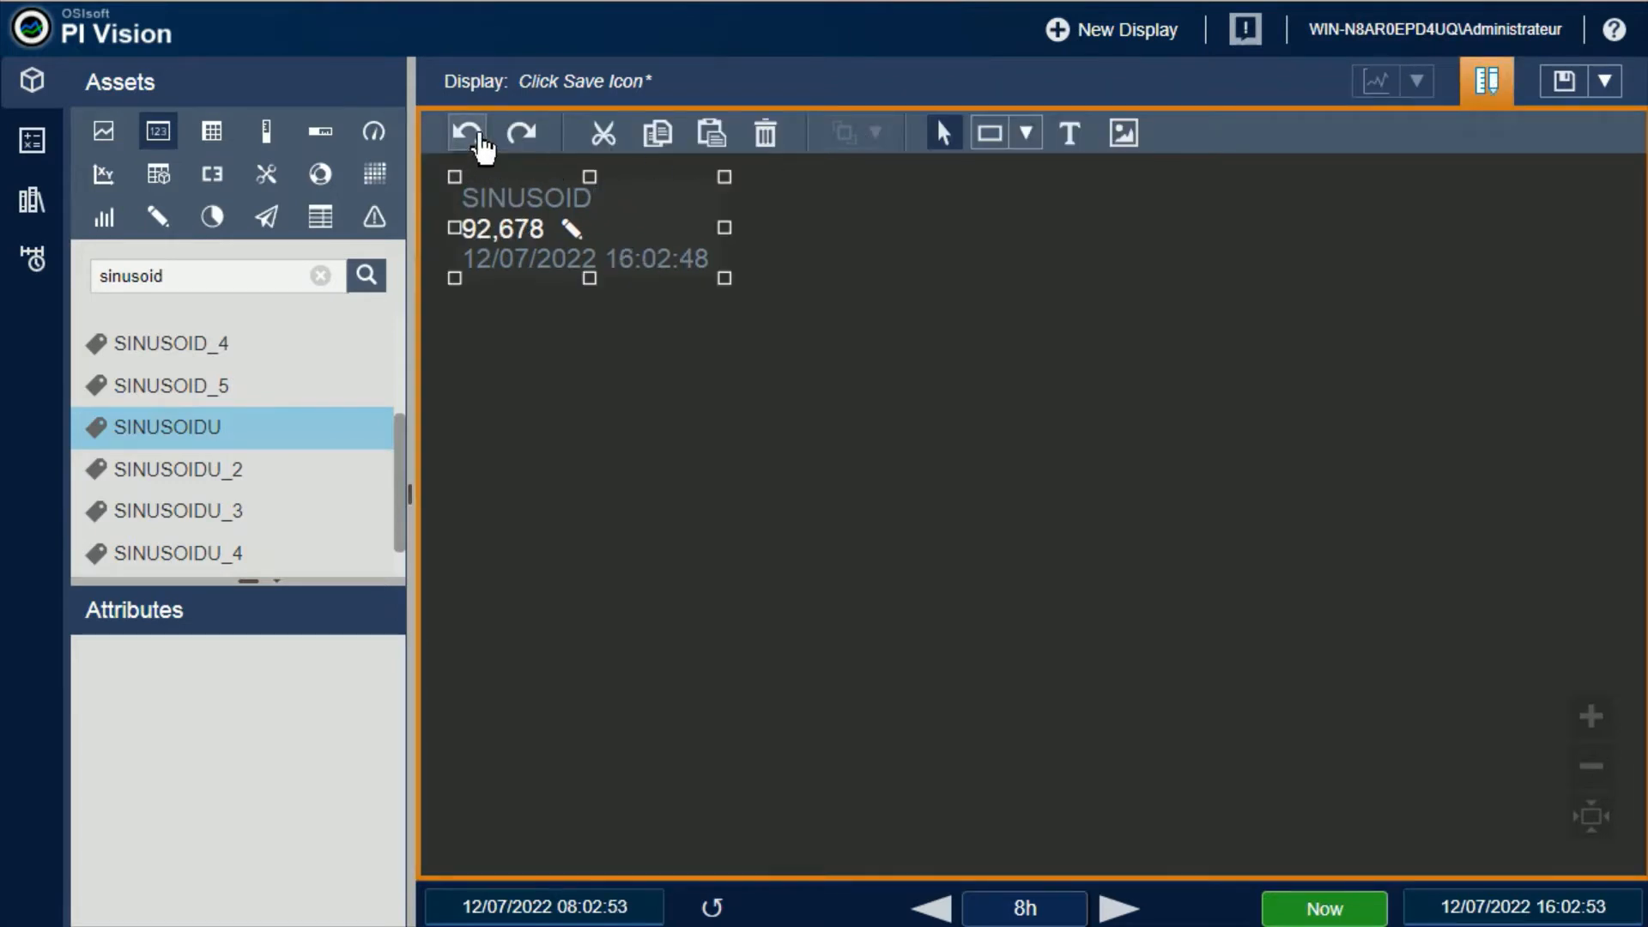
click(477, 135)
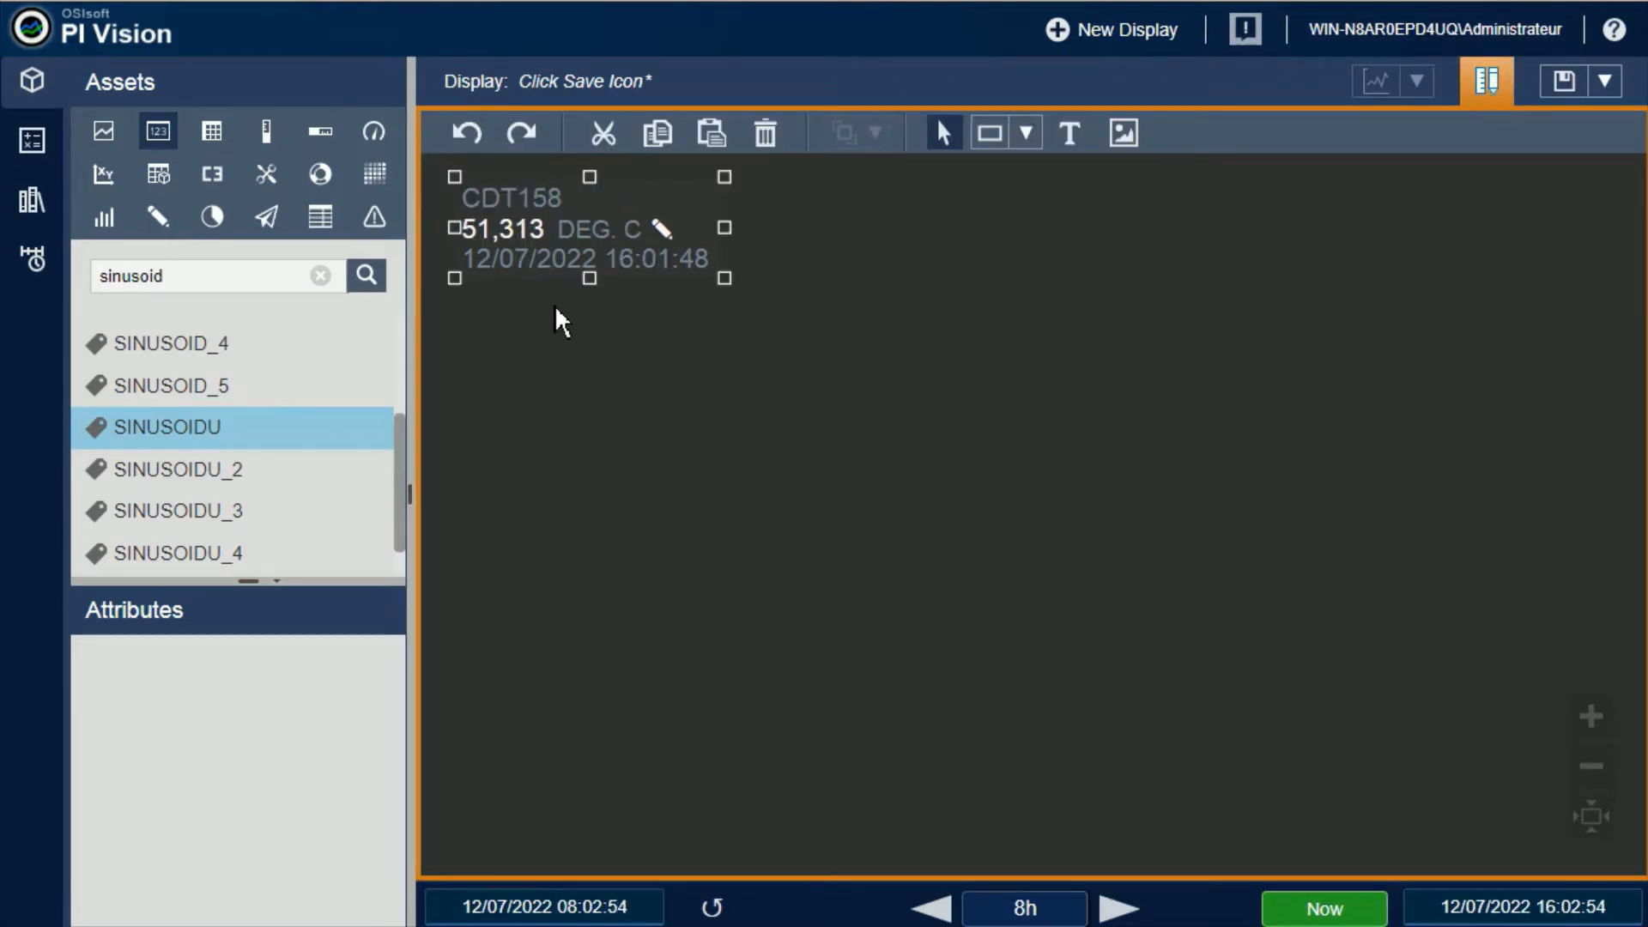
click(558, 326)
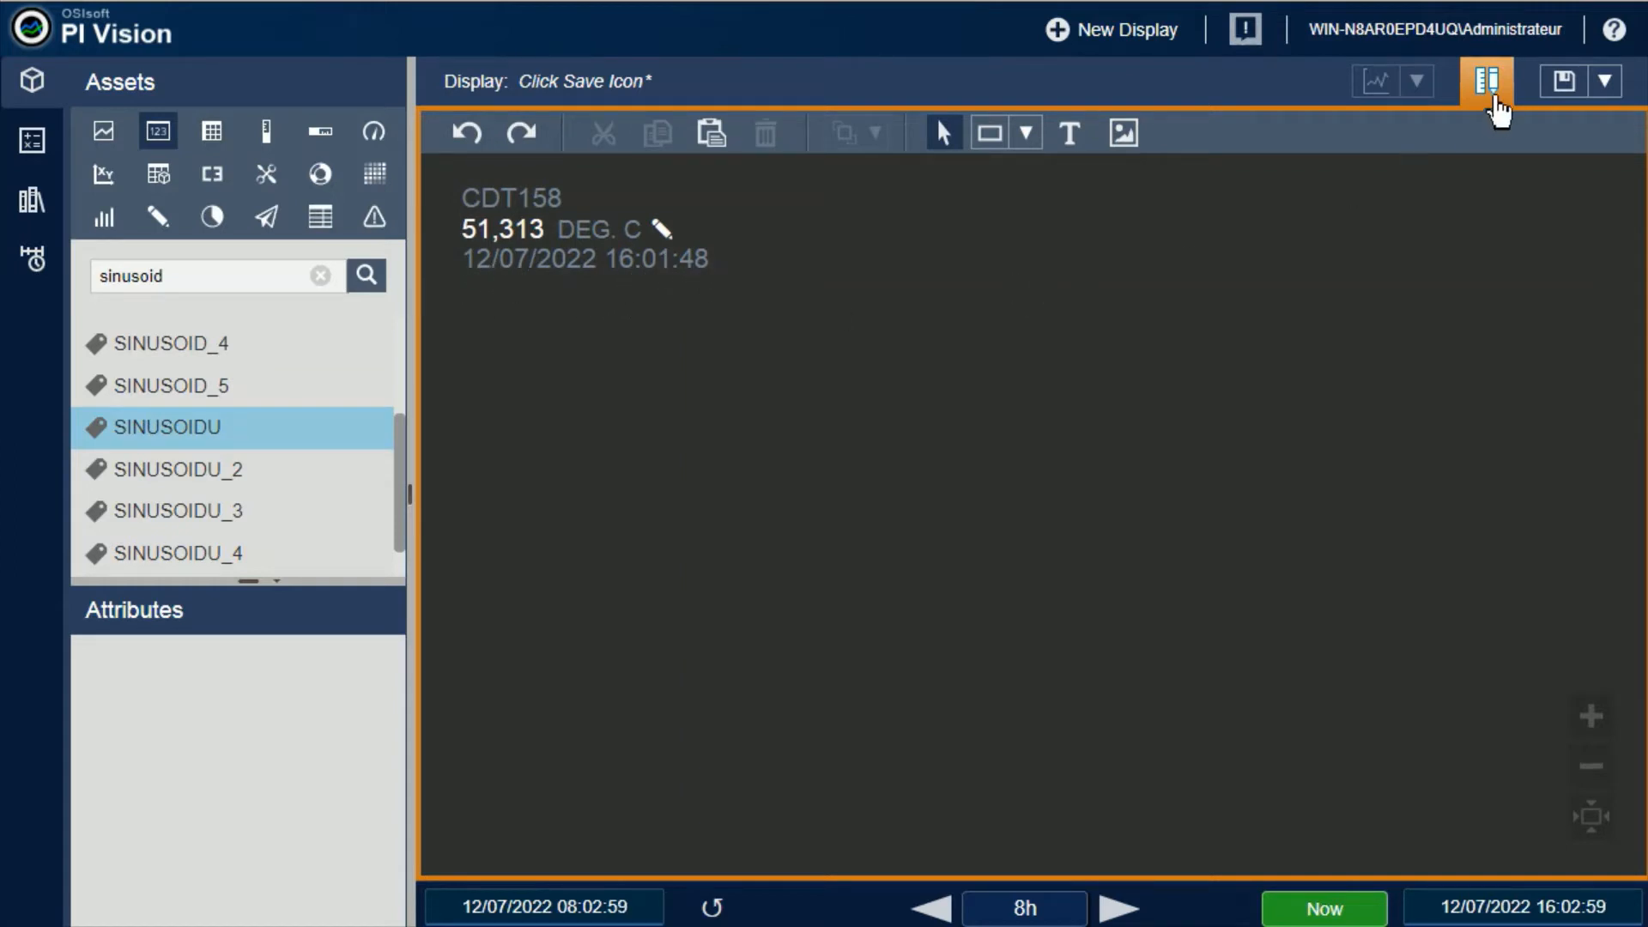
click(1492, 88)
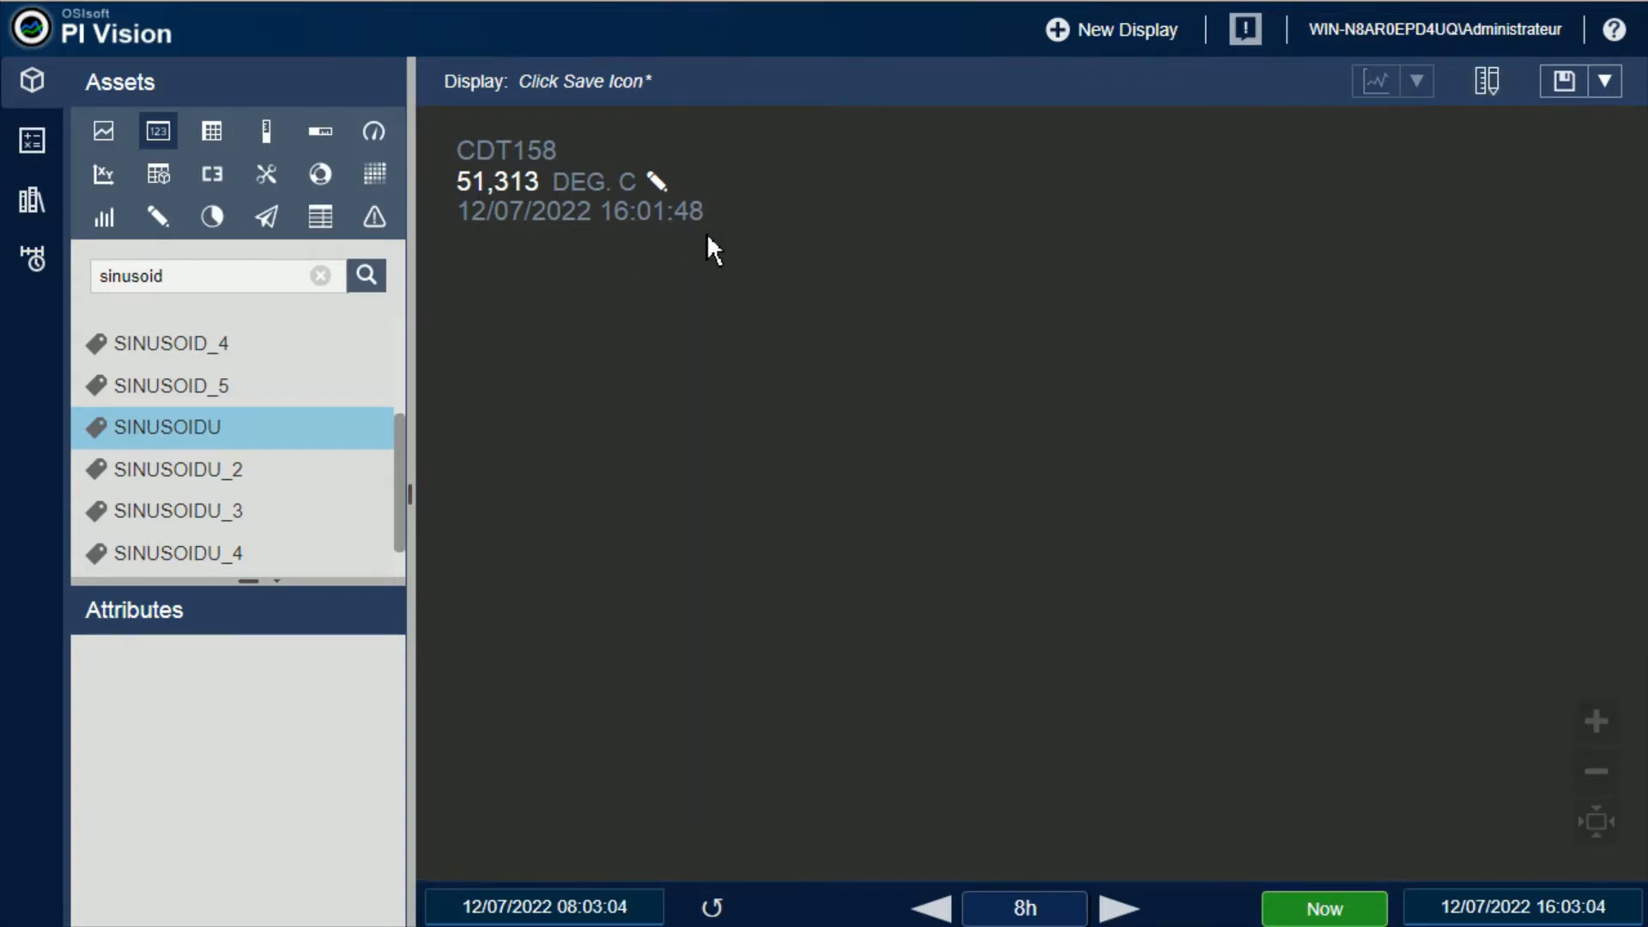
Open the manual input for CDT158 and send a new value of 150 with the prefilled timestamp
click(657, 182)
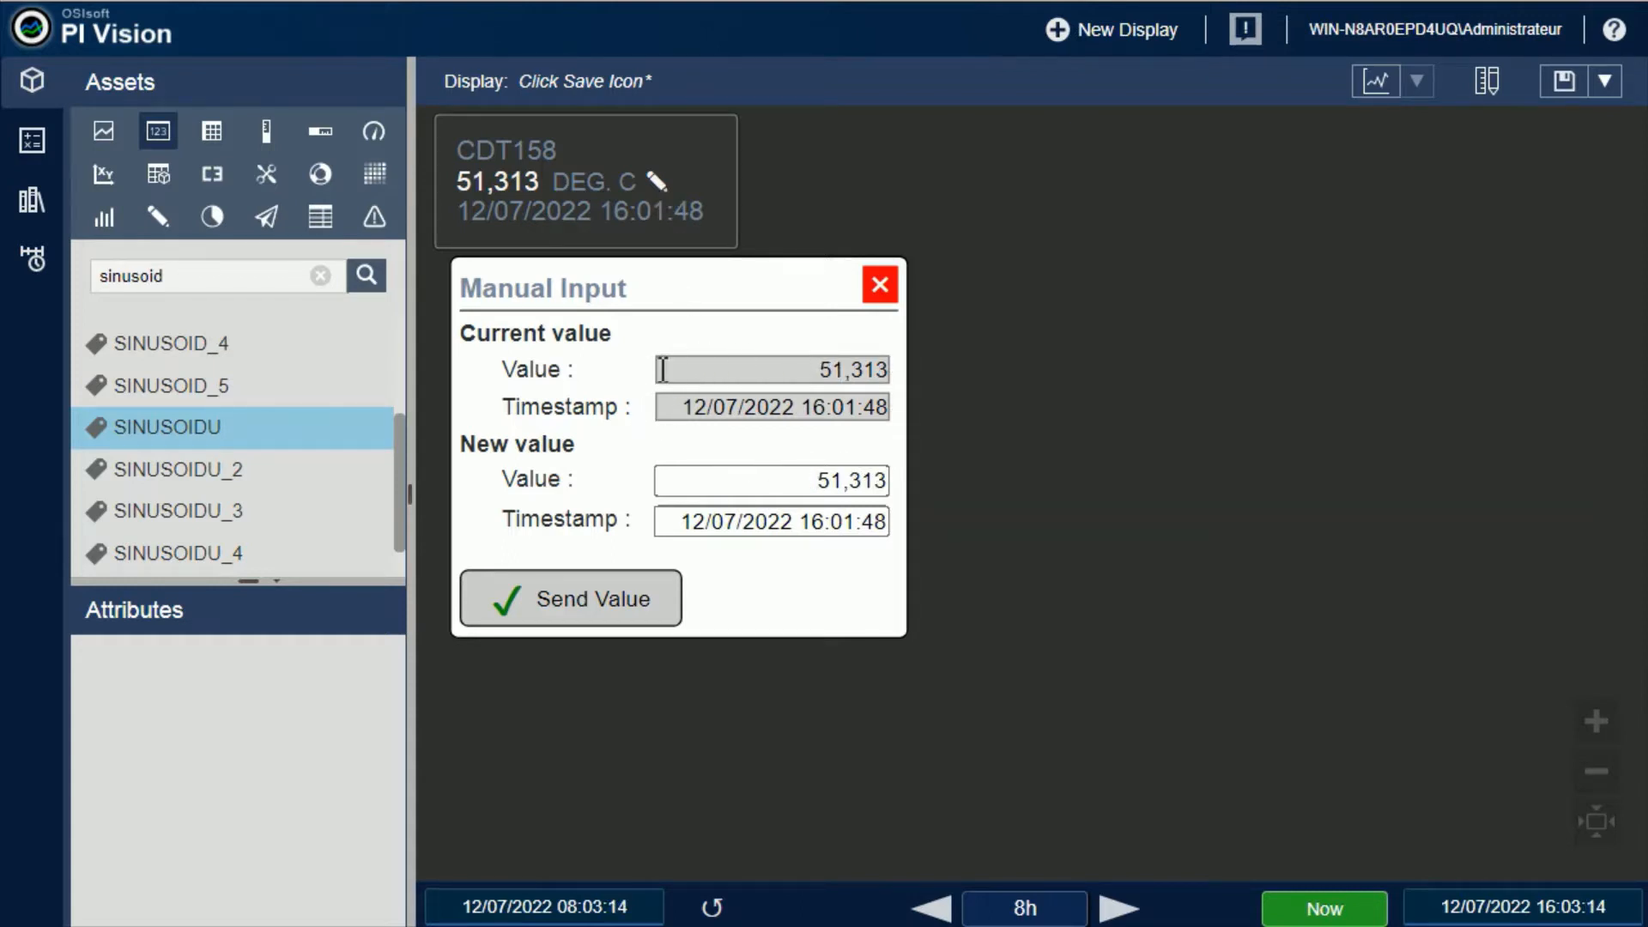
click(821, 375)
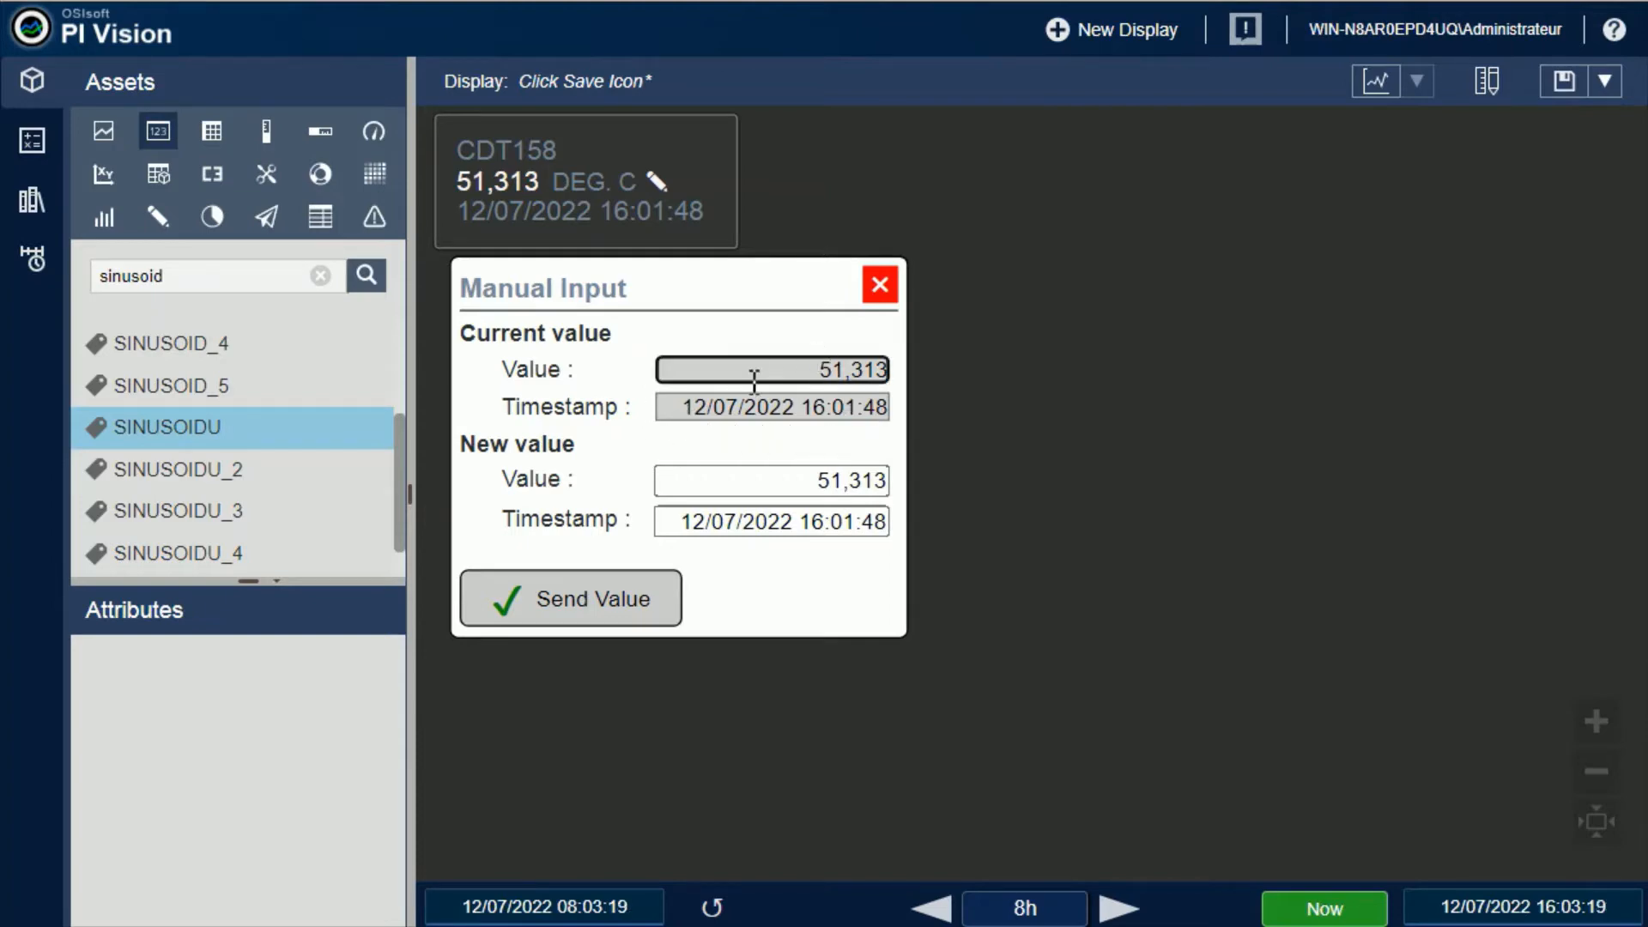
click(808, 479)
drag(808, 479, 901, 470)
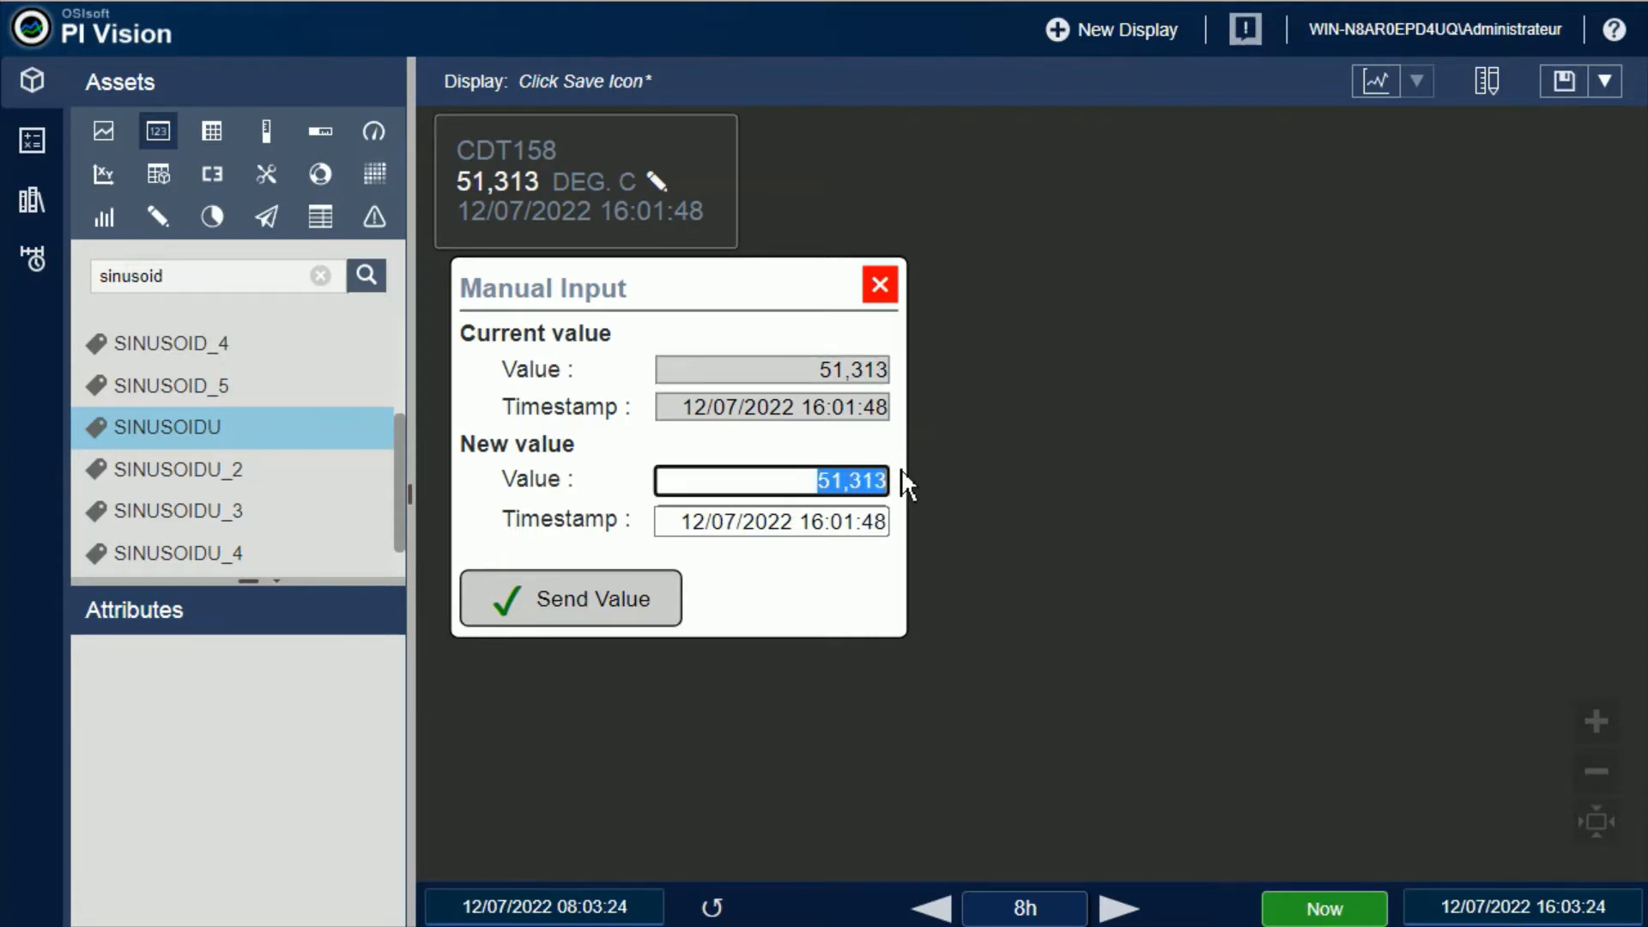
text(150)
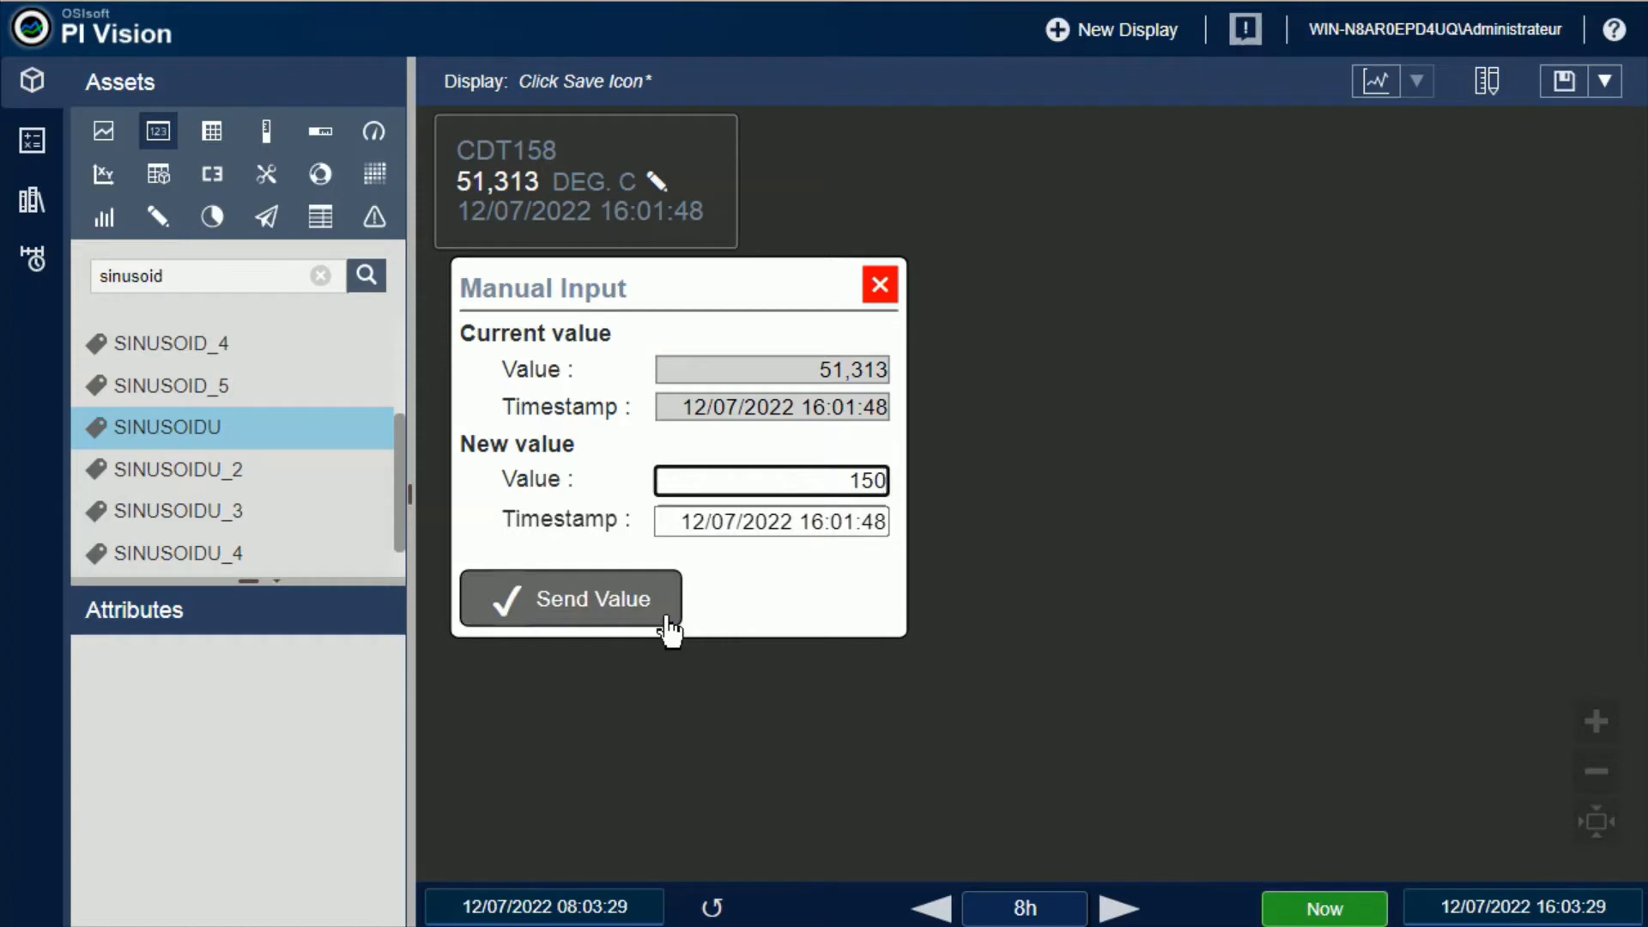
click(609, 611)
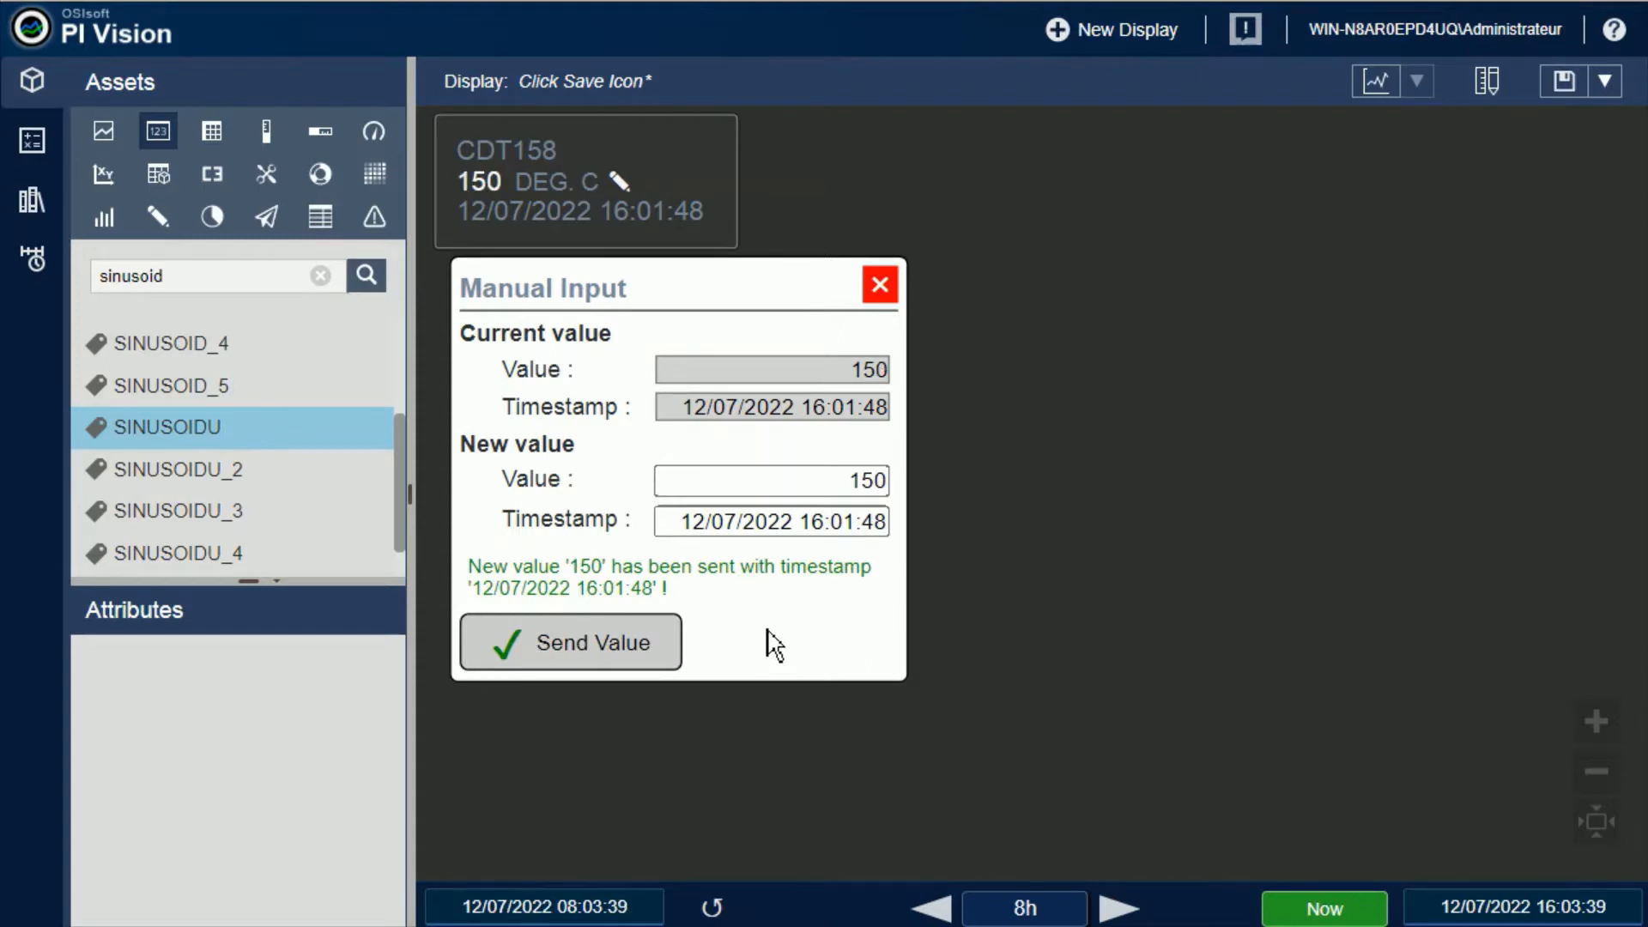
Try the relative time expressions *, *-2d and t as the new value's timestamp
drag(684, 521, 888, 518)
key(BackSpace)
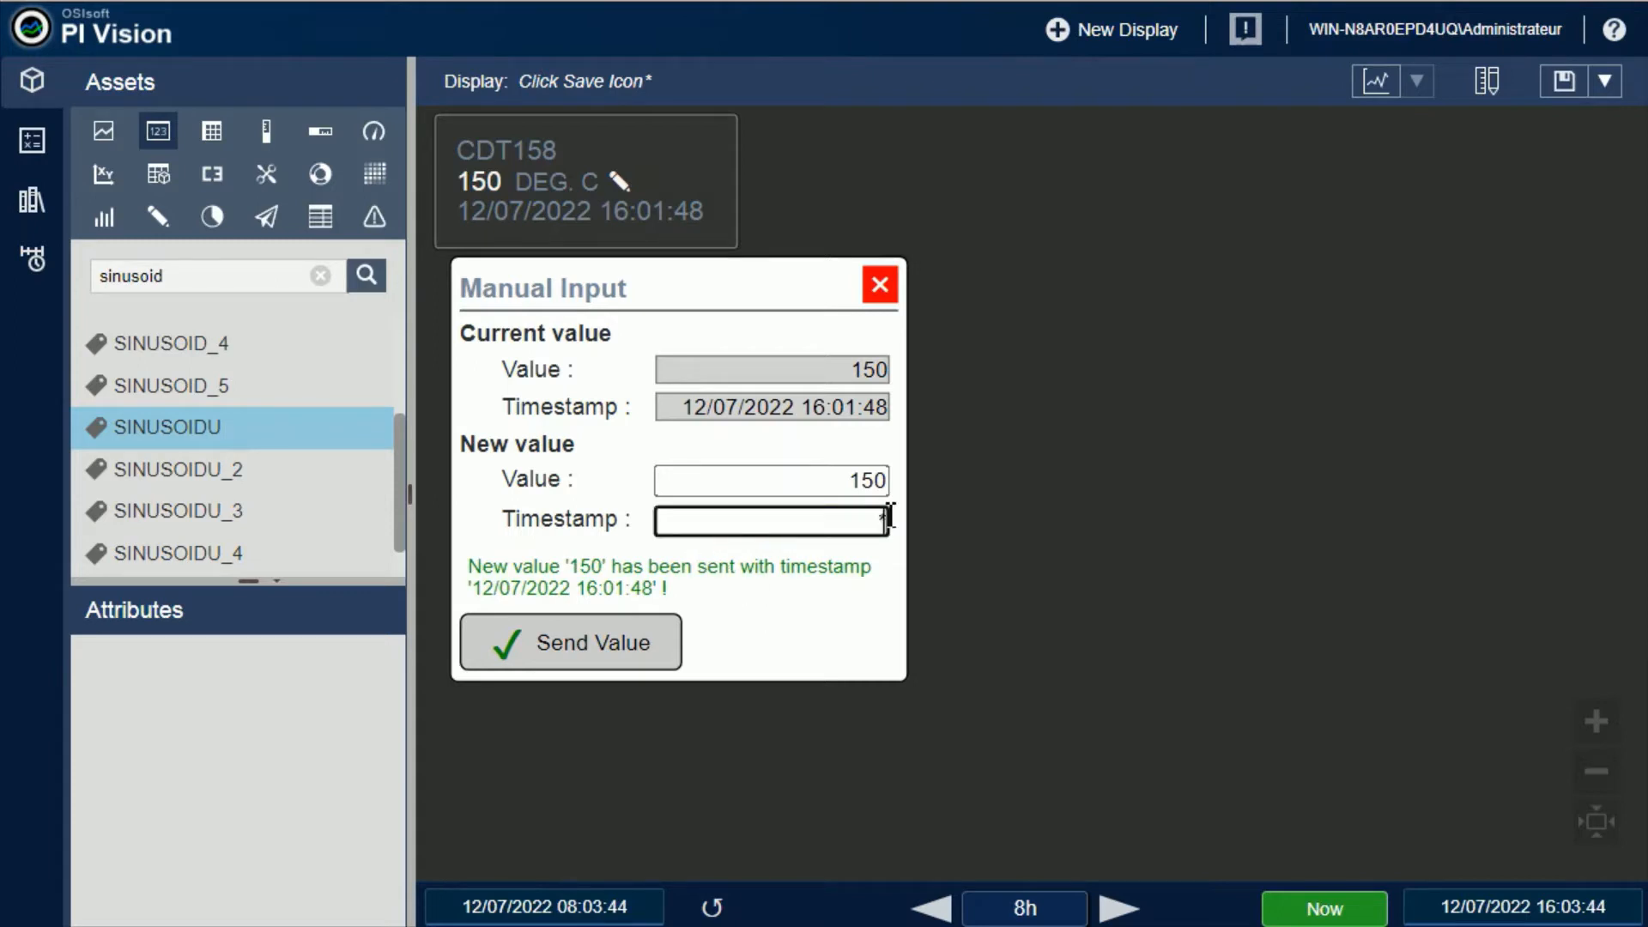
click(823, 636)
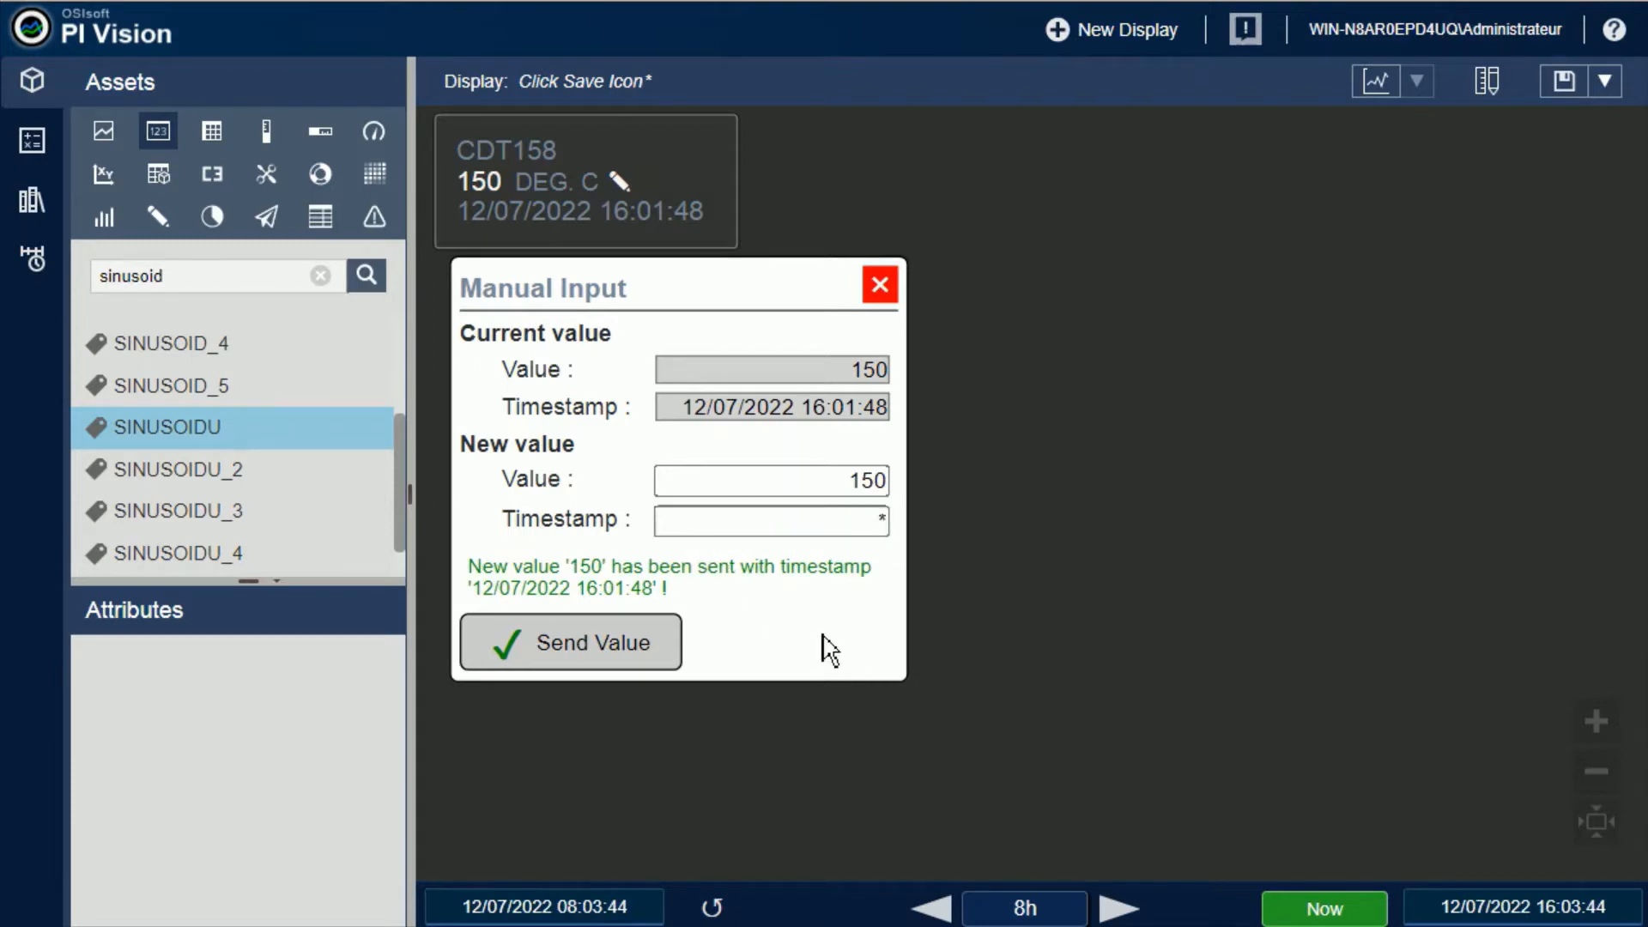
click(885, 521)
text(*-2d)
drag(810, 525, 893, 524)
key(BackSpace)
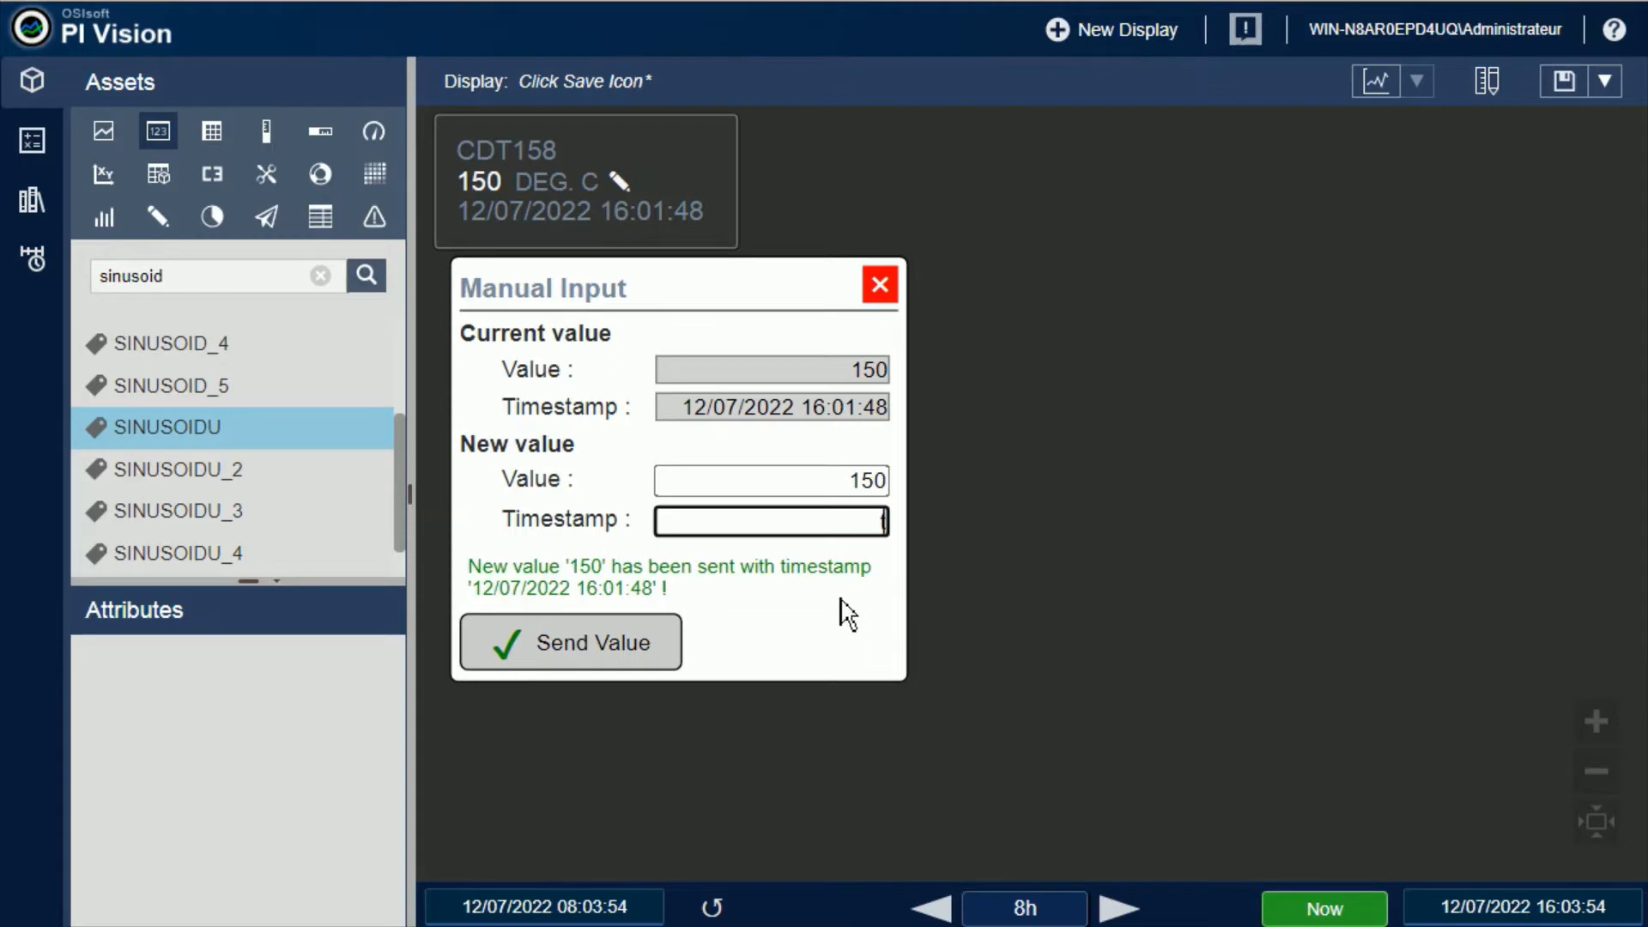
text(t)
Set the new value's timestamp to y+8h and send the value
drag(871, 522, 915, 529)
text(y+8h)
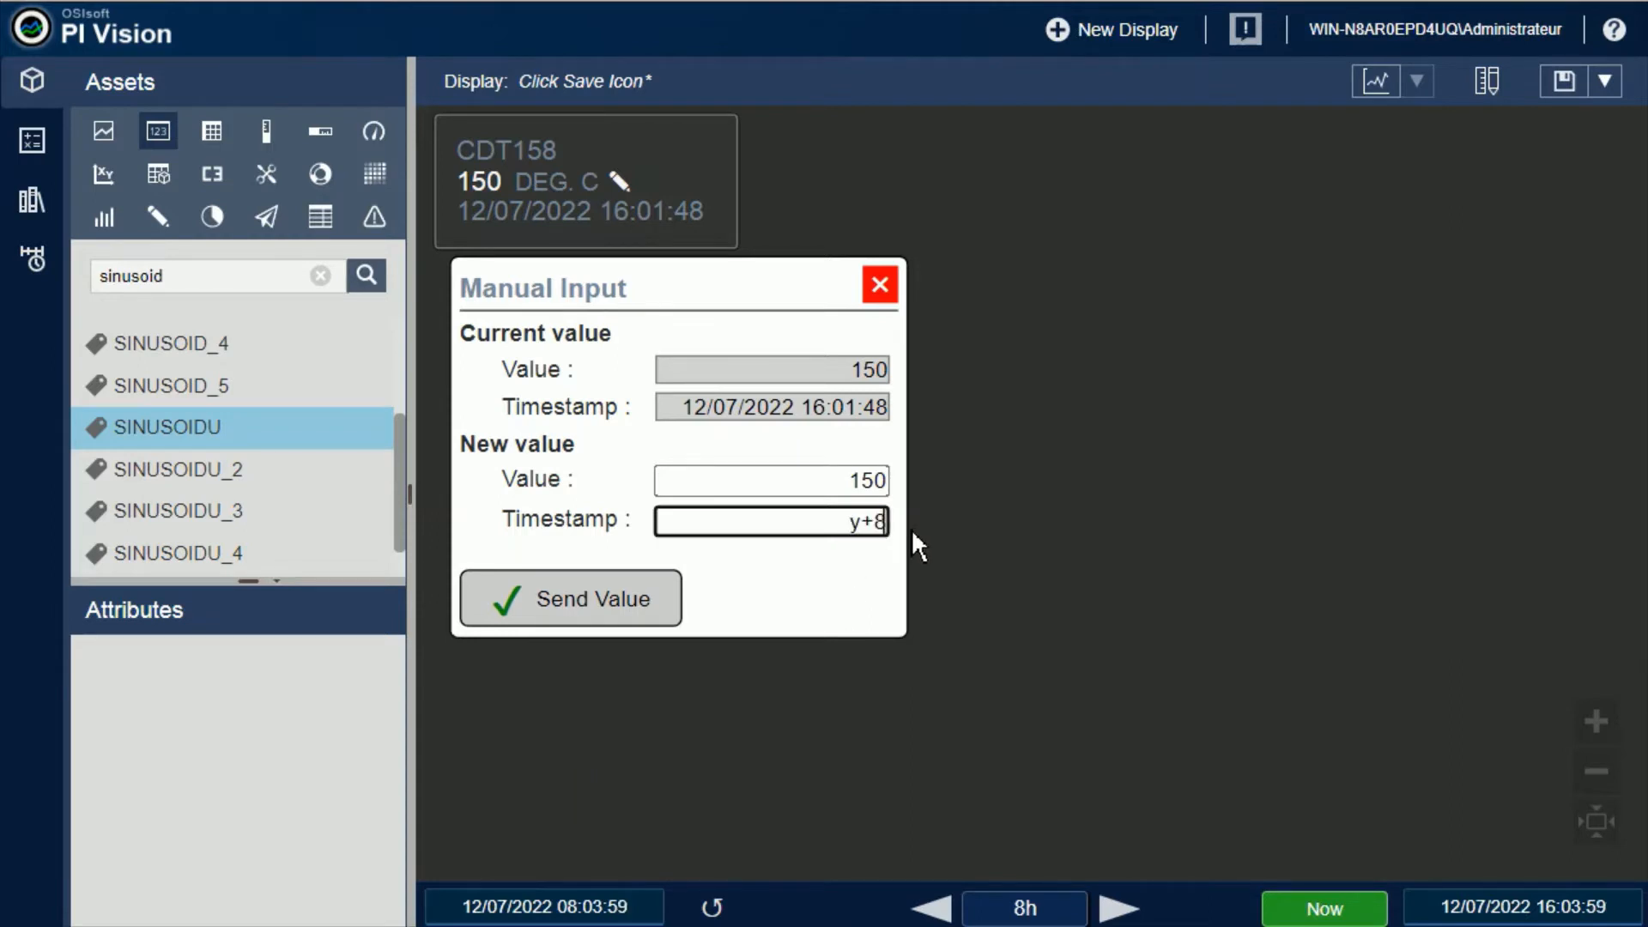
click(810, 598)
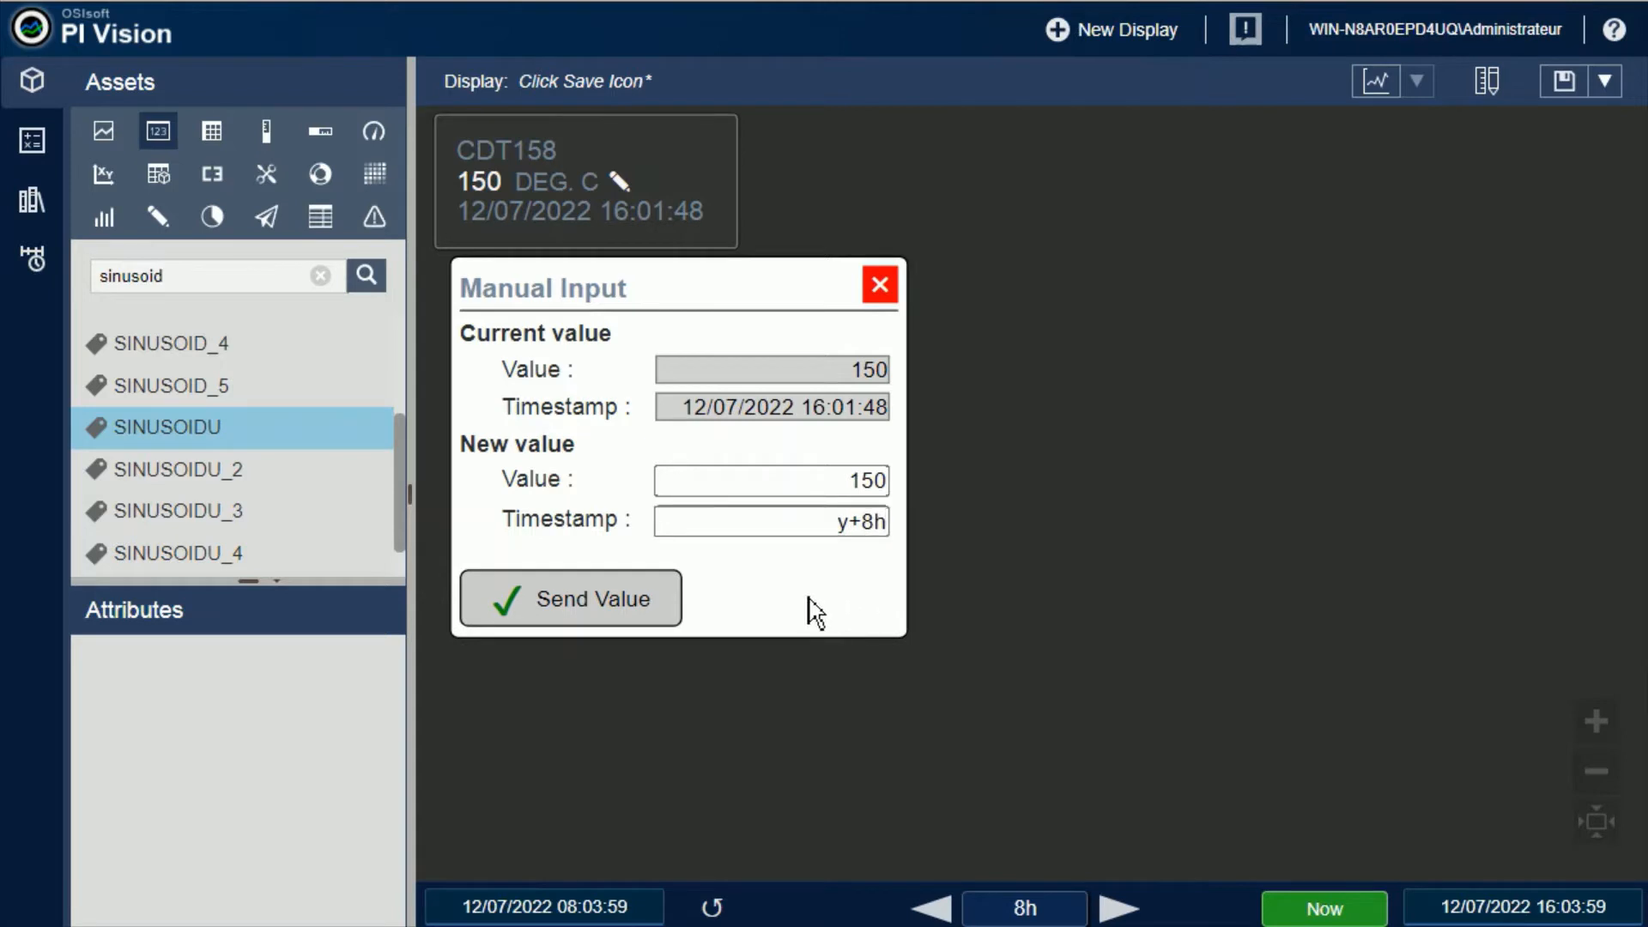
click(615, 605)
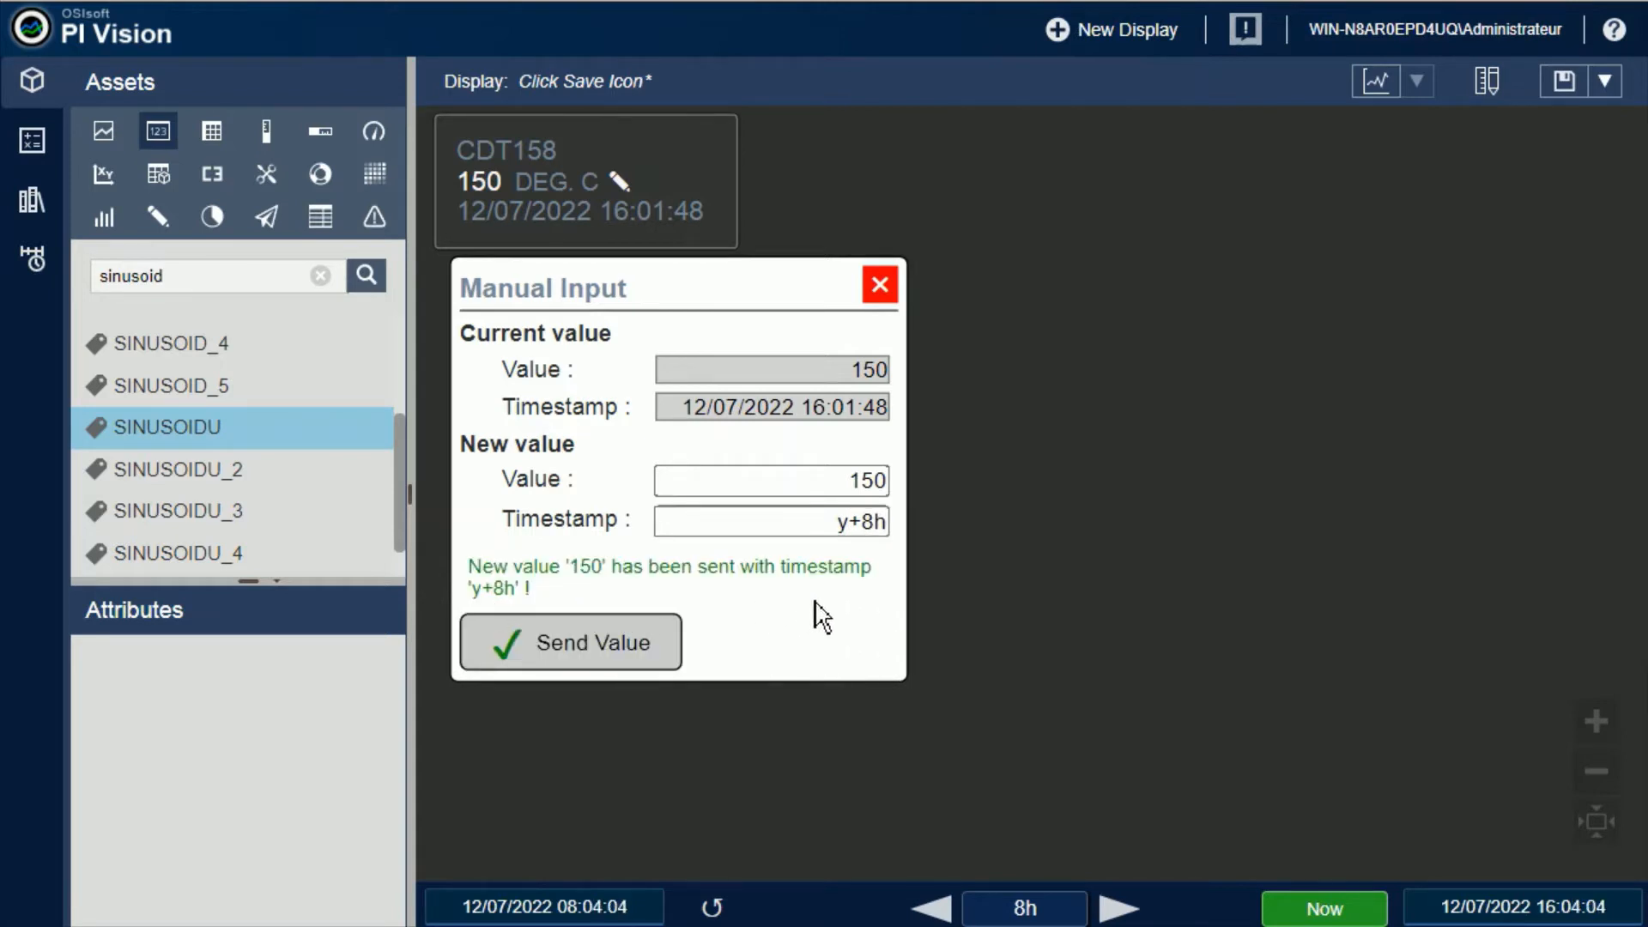
Try to send the value with the malformed timestamp **+8h
triple_click(876, 521)
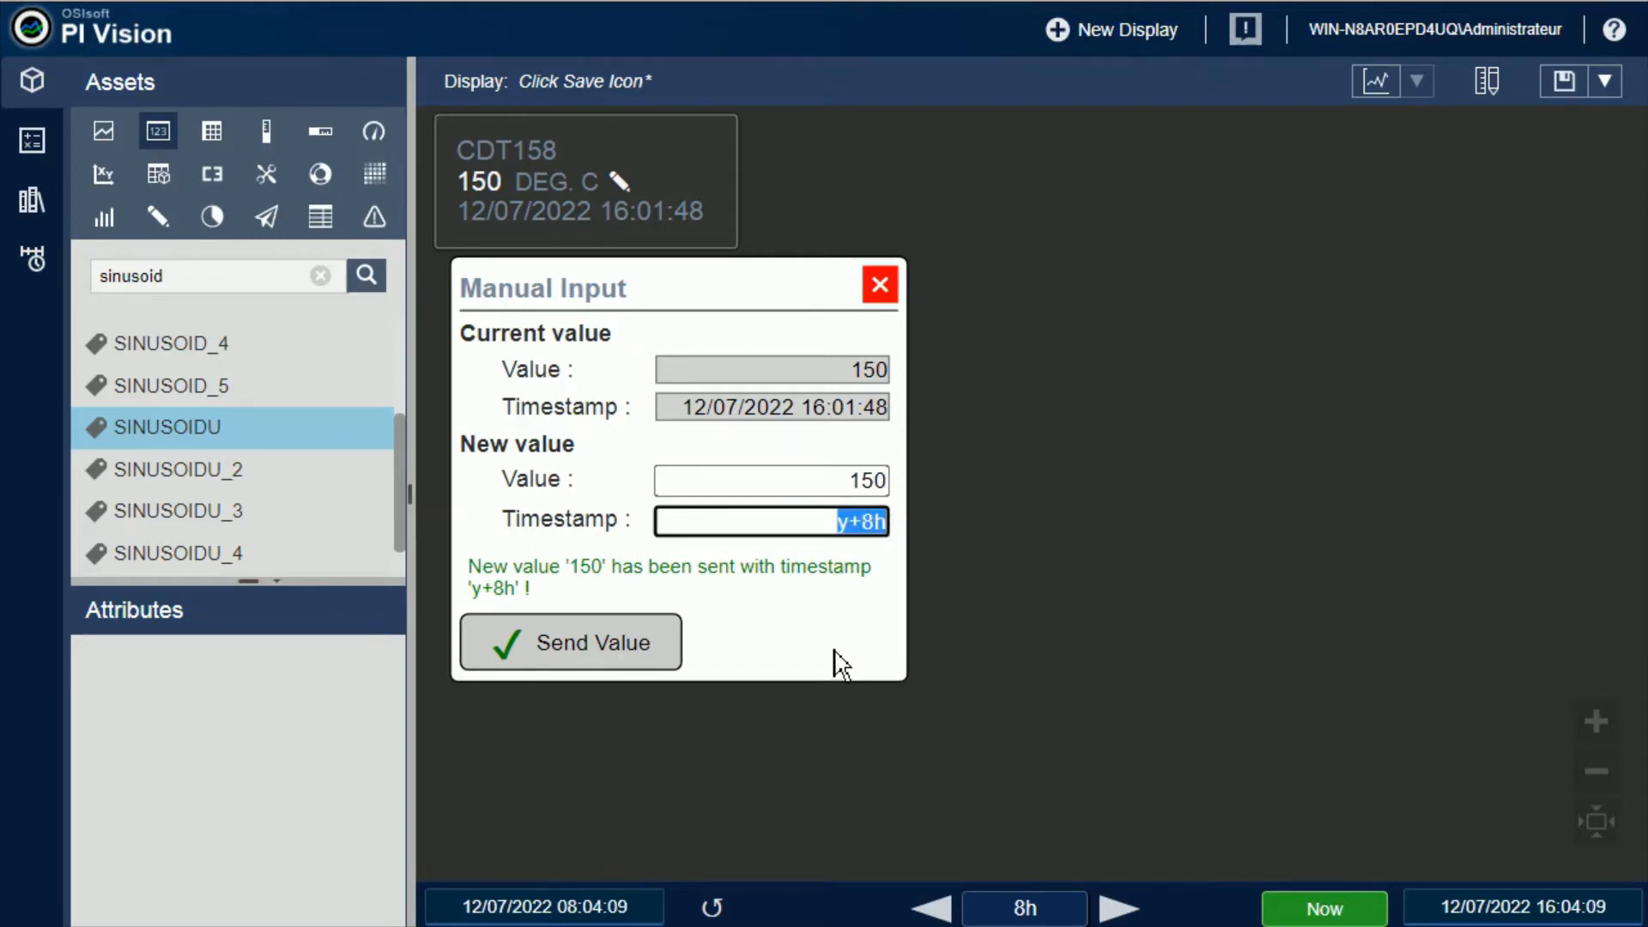
click(840, 519)
key(Delete)
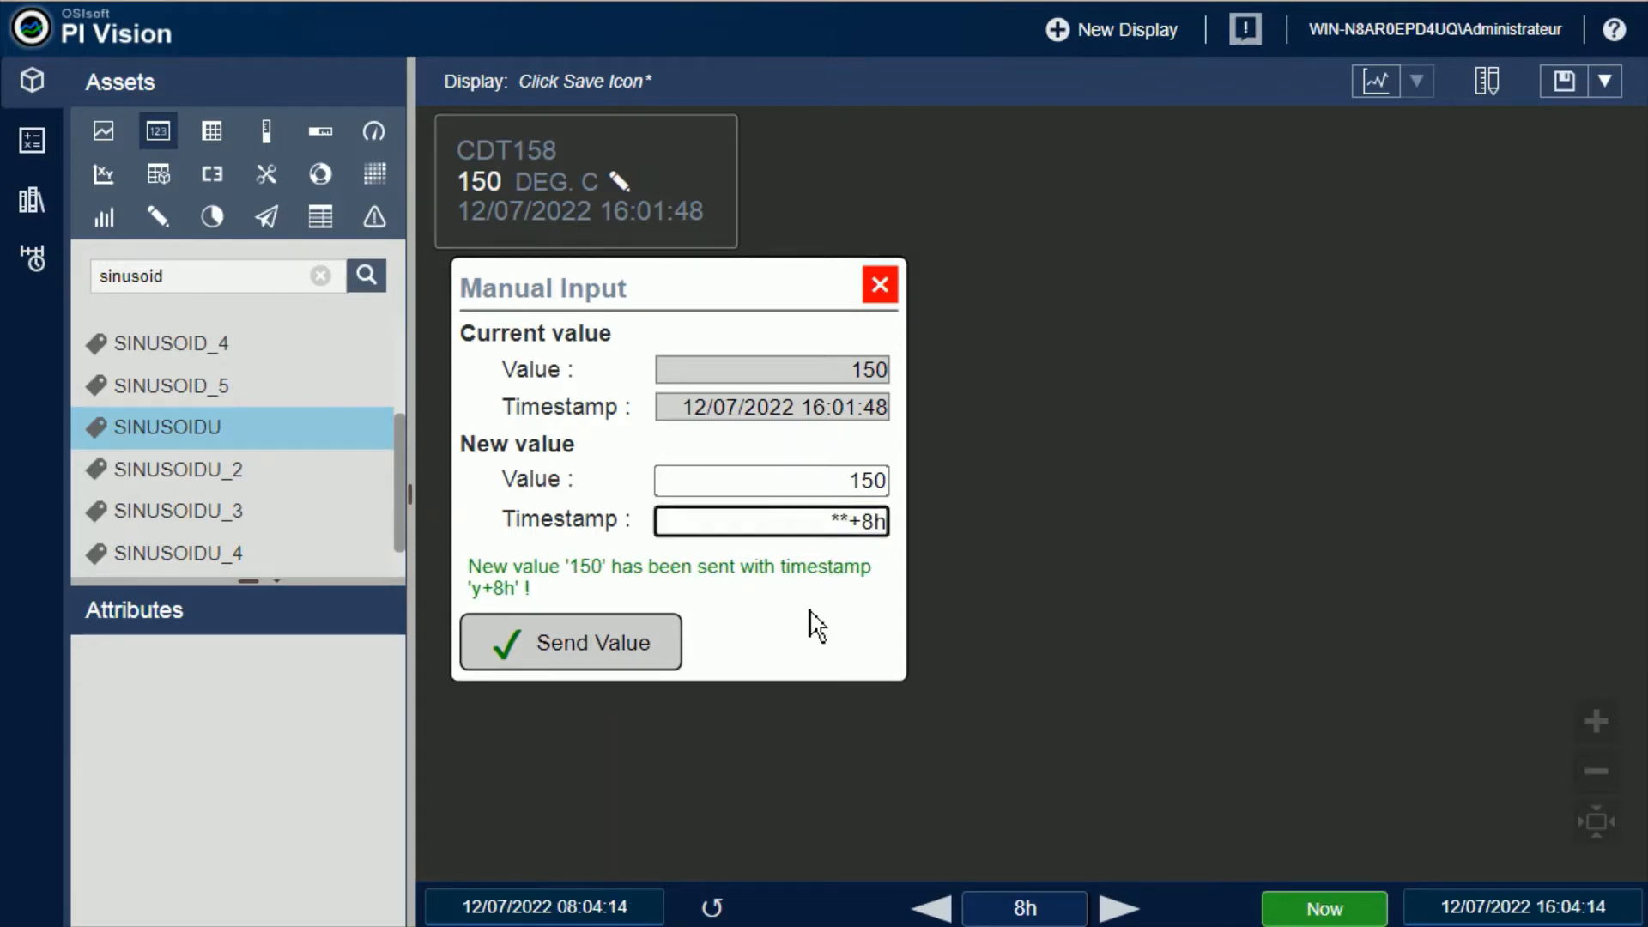
click(650, 645)
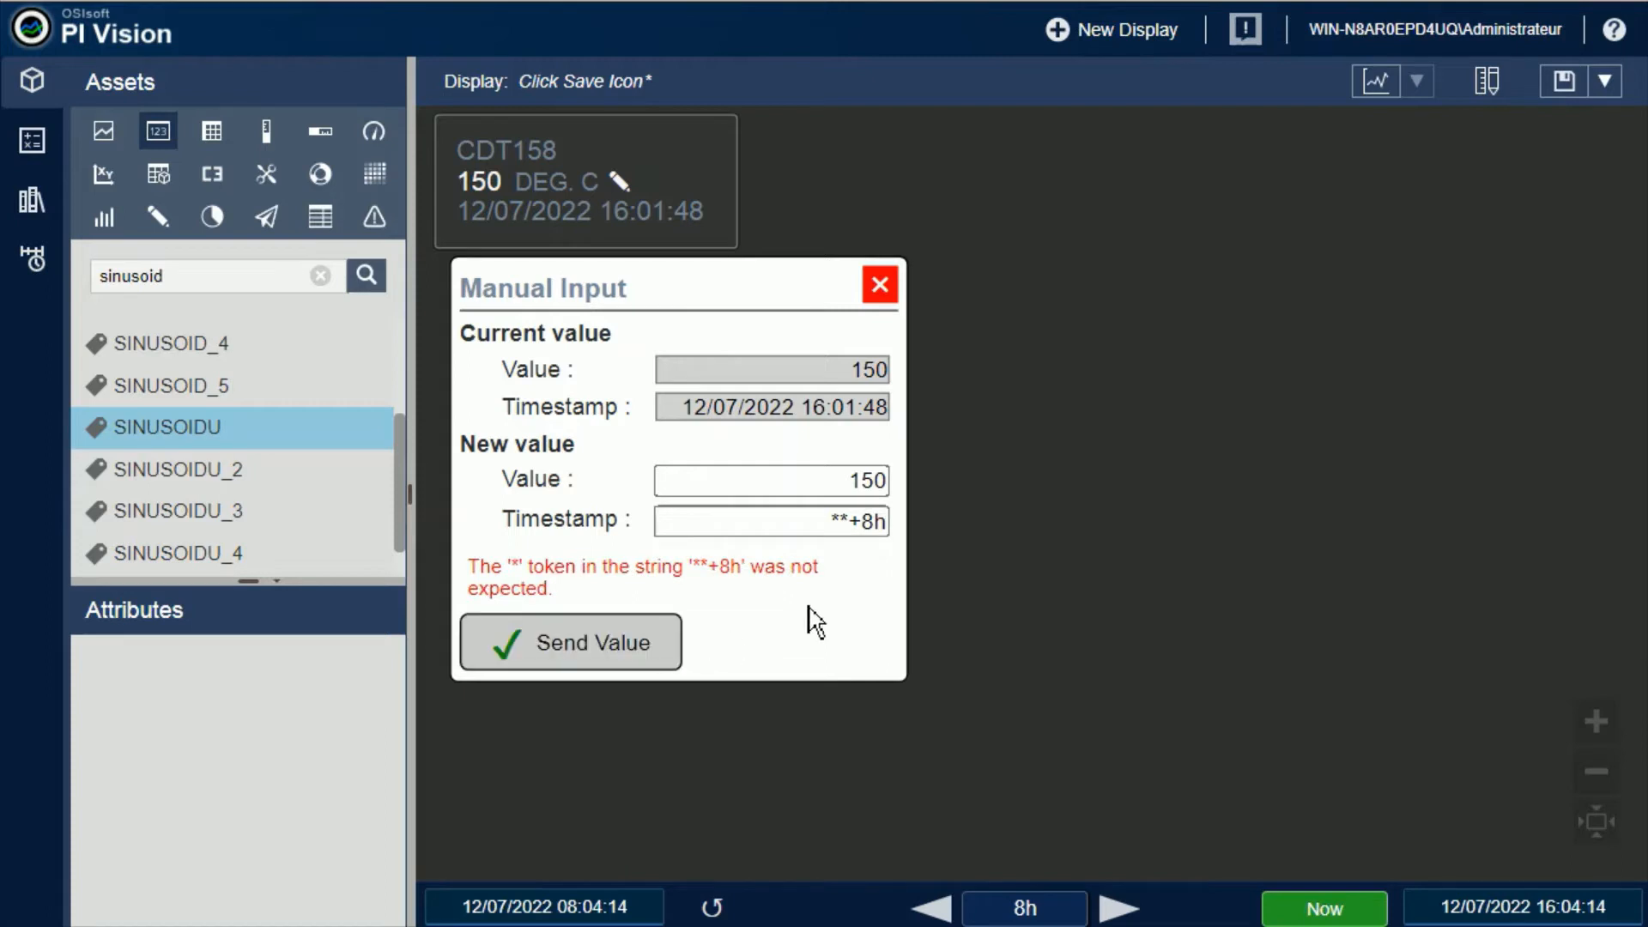
Replace the timestamp with d-2s and try to send the value
drag(830, 521, 849, 521)
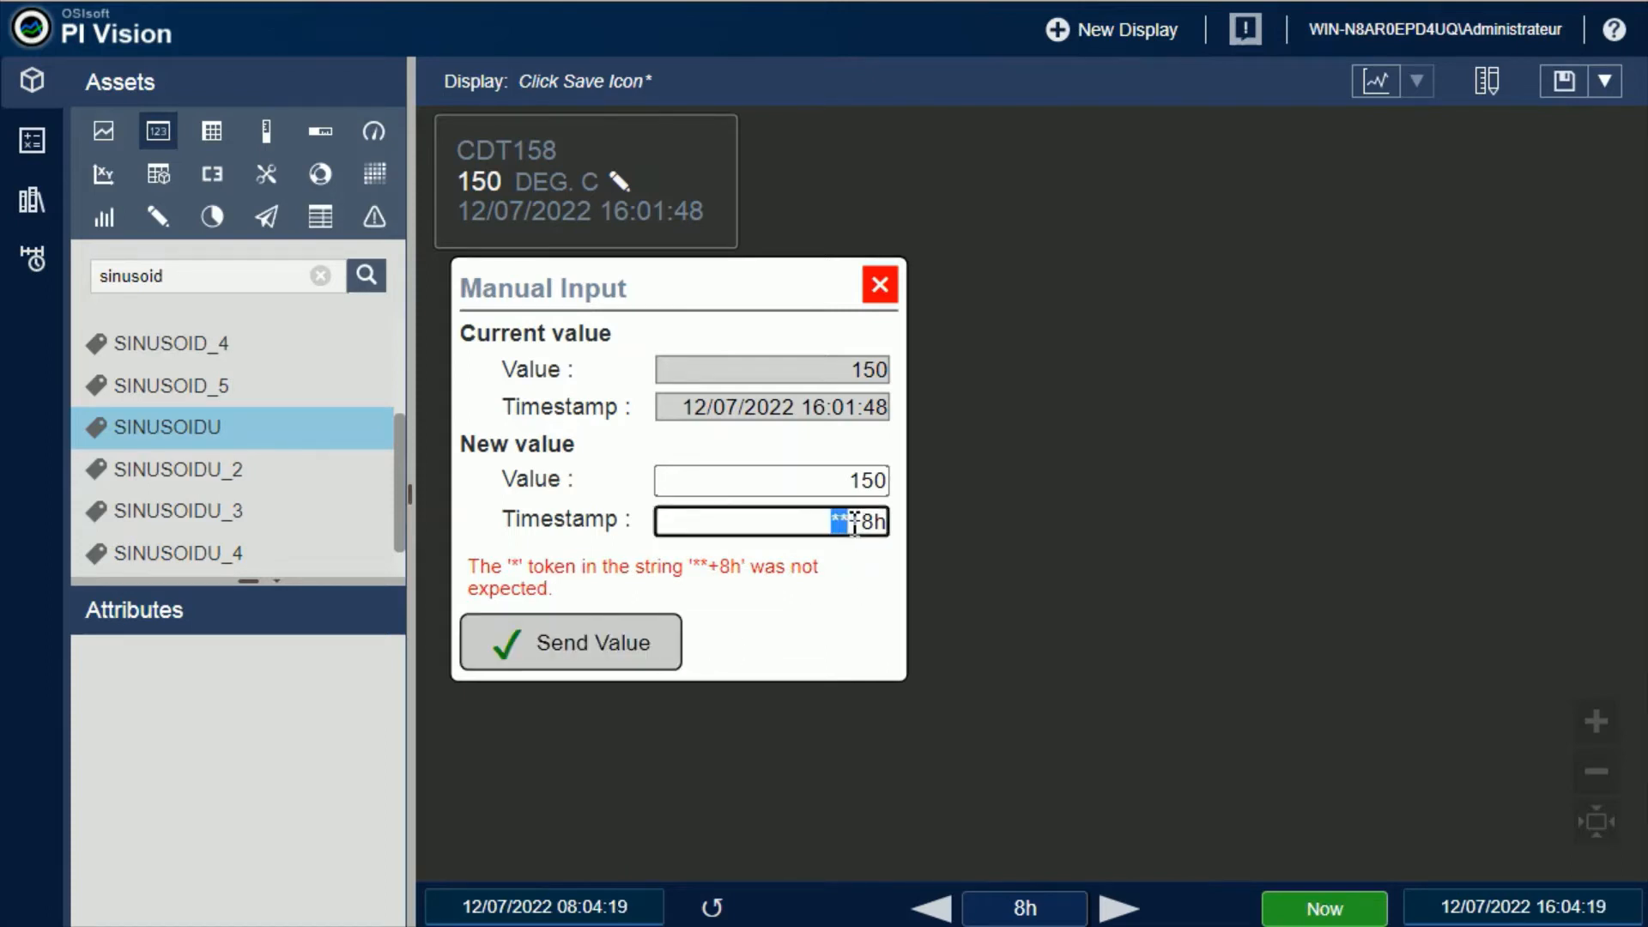
click(528, 589)
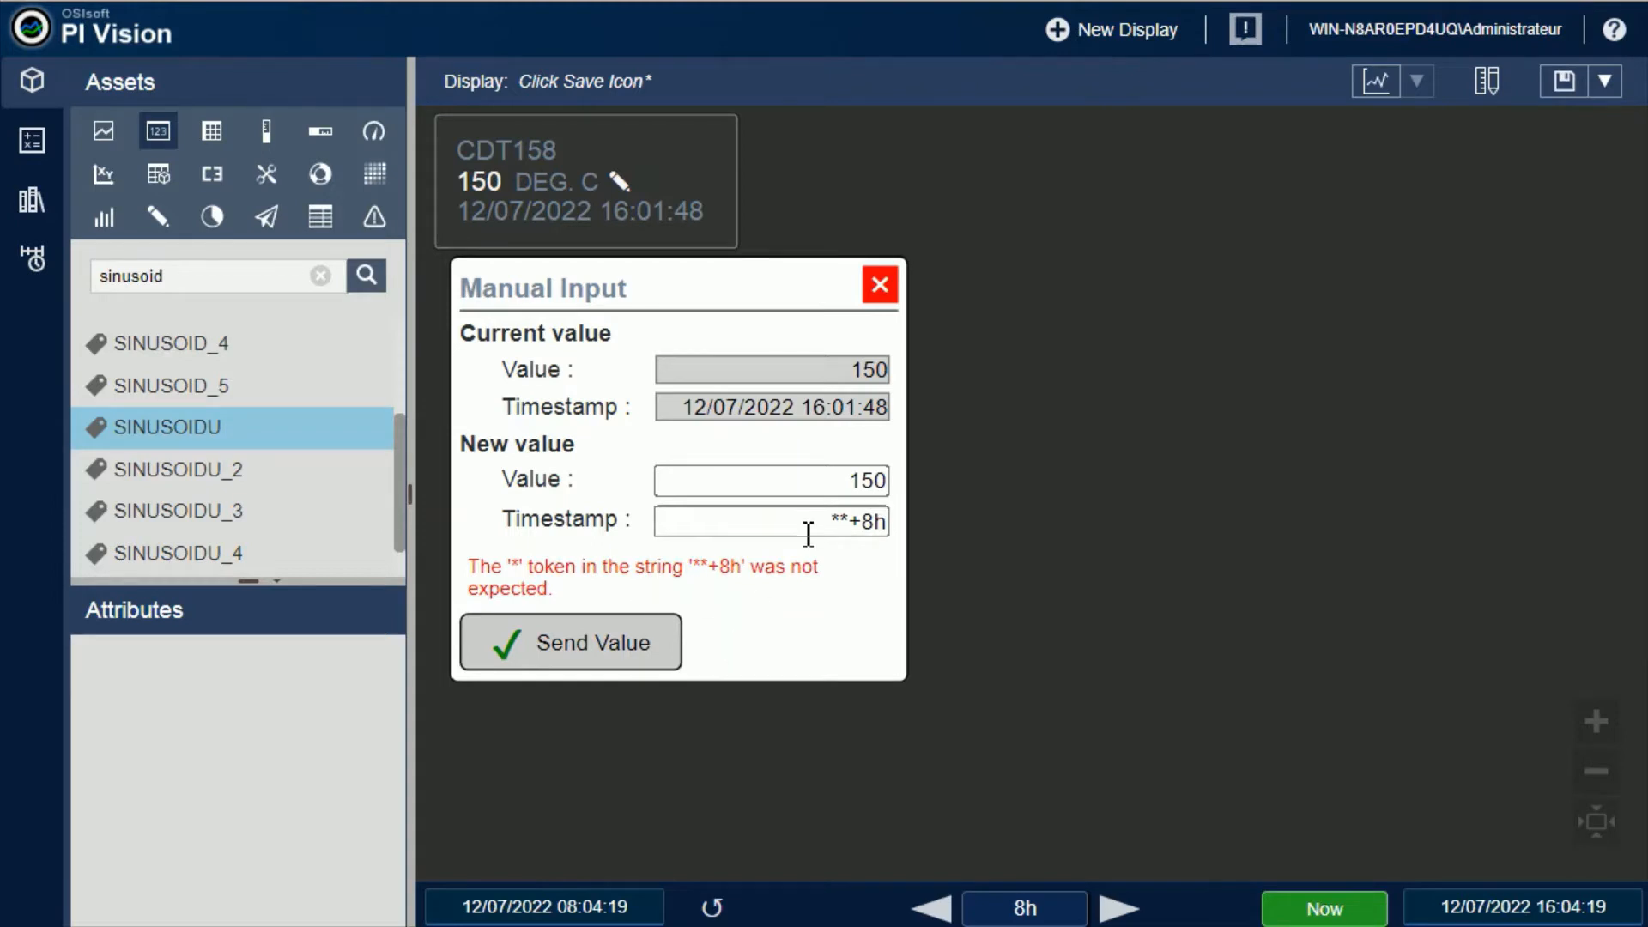
drag(848, 523, 817, 525)
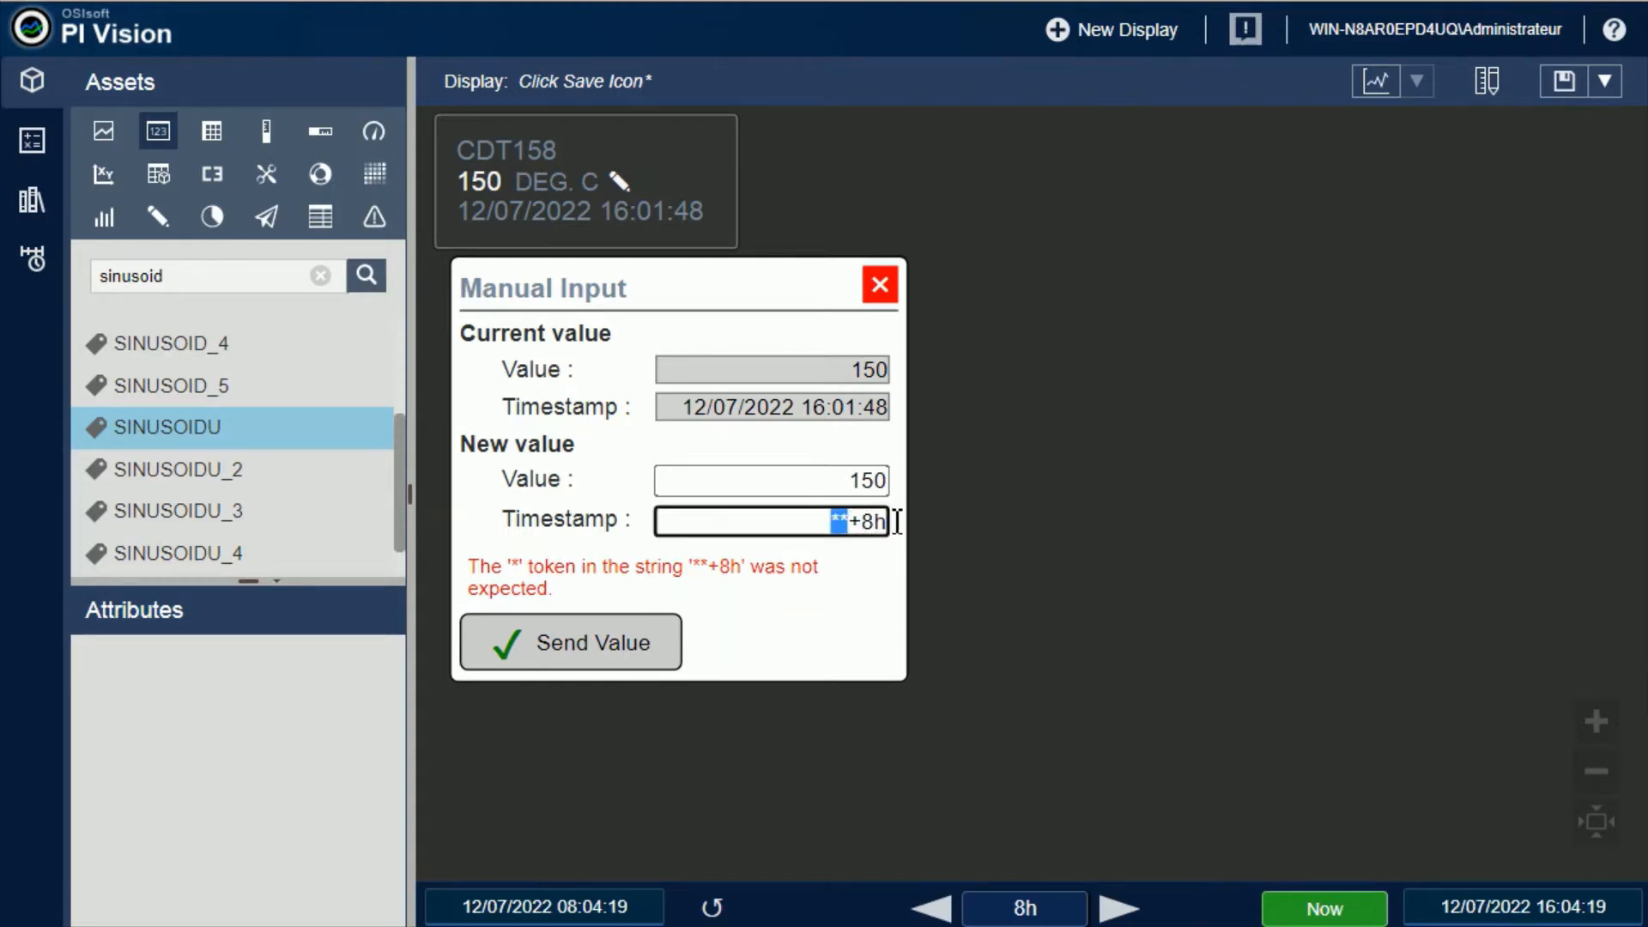
key(Delete)
key(Delete)
key(Delete)
key(Delete)
text(d-2s)
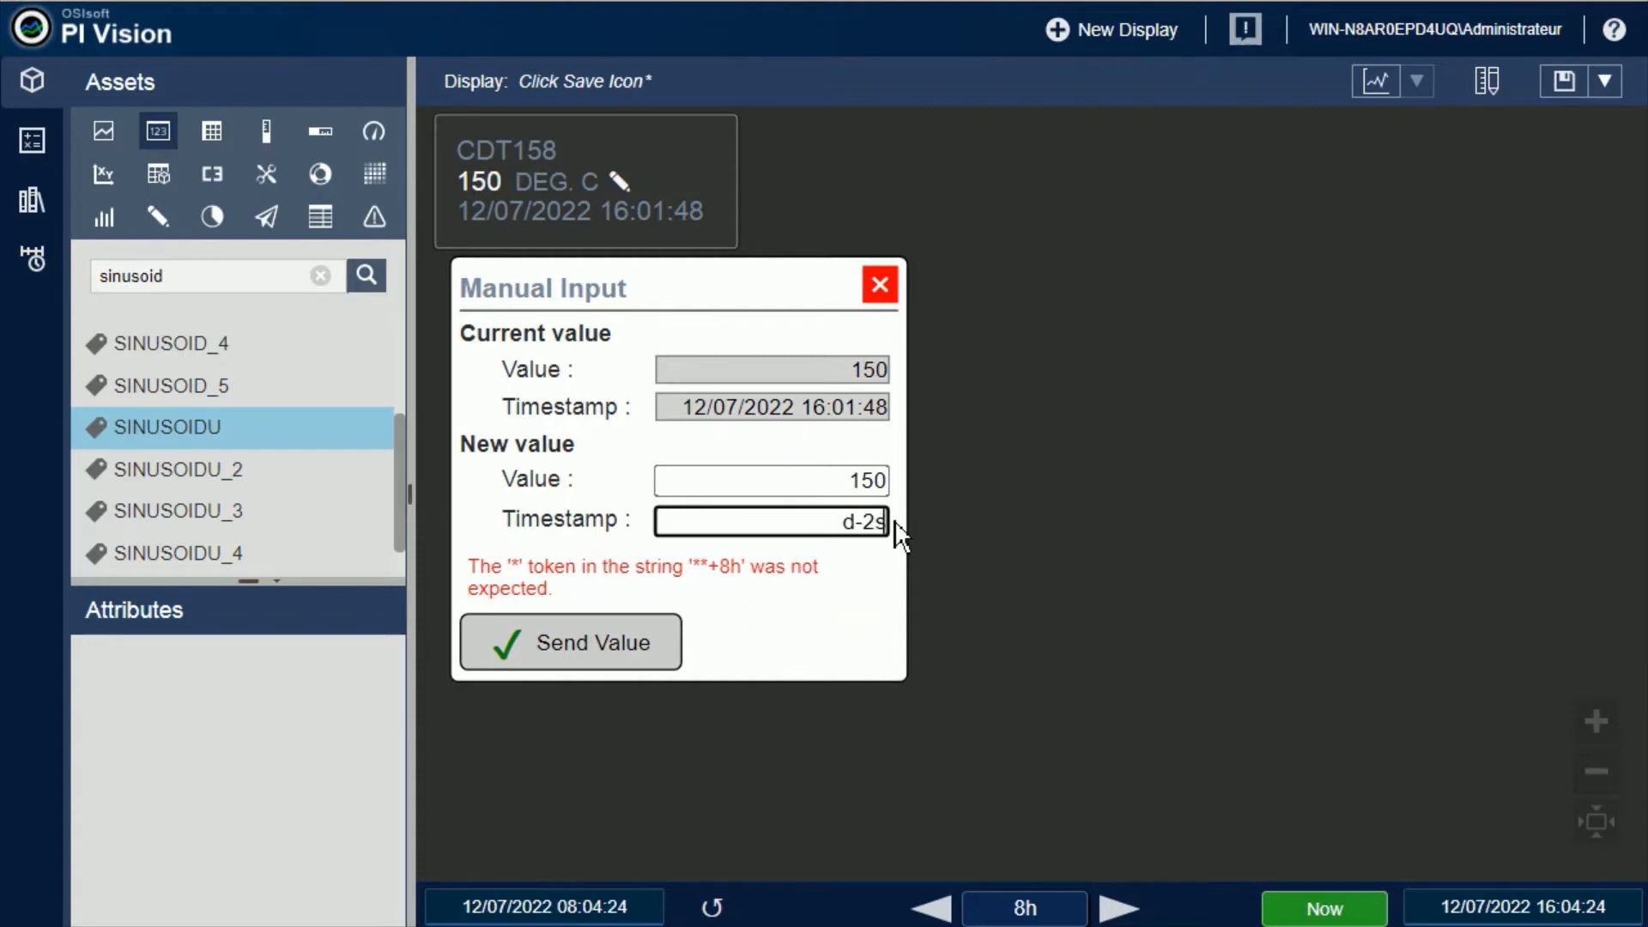
click(641, 659)
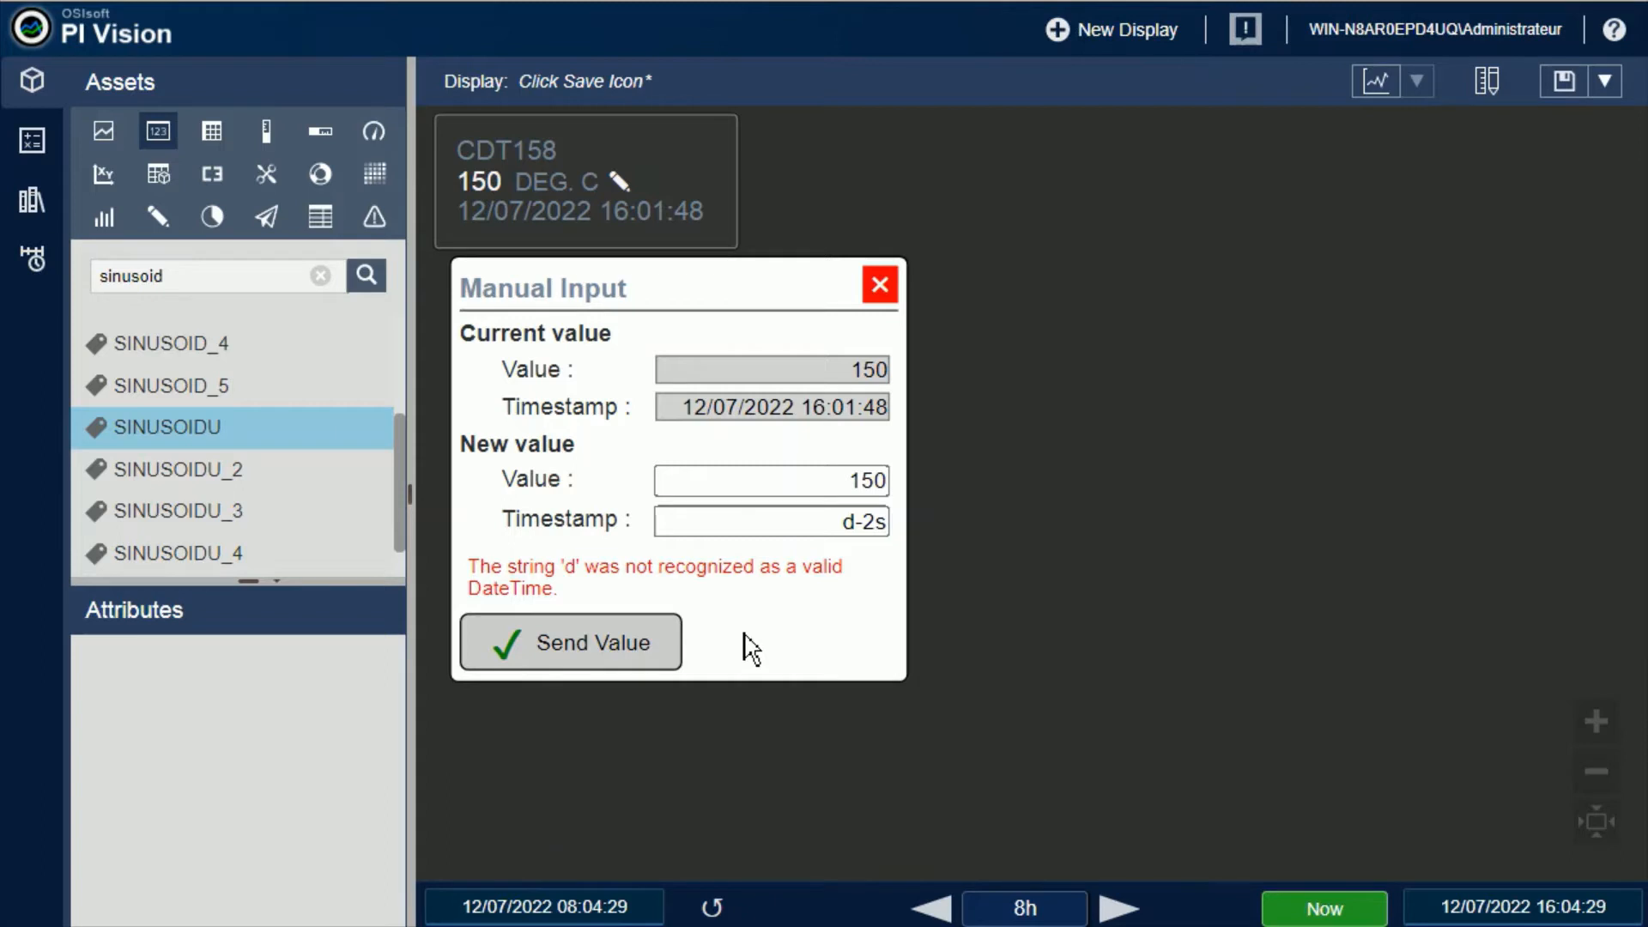
Set the timestamp to *, try to send the text sdfgsdfg as the new value, and clear the value field
drag(822, 523, 894, 522)
key(BackSpace)
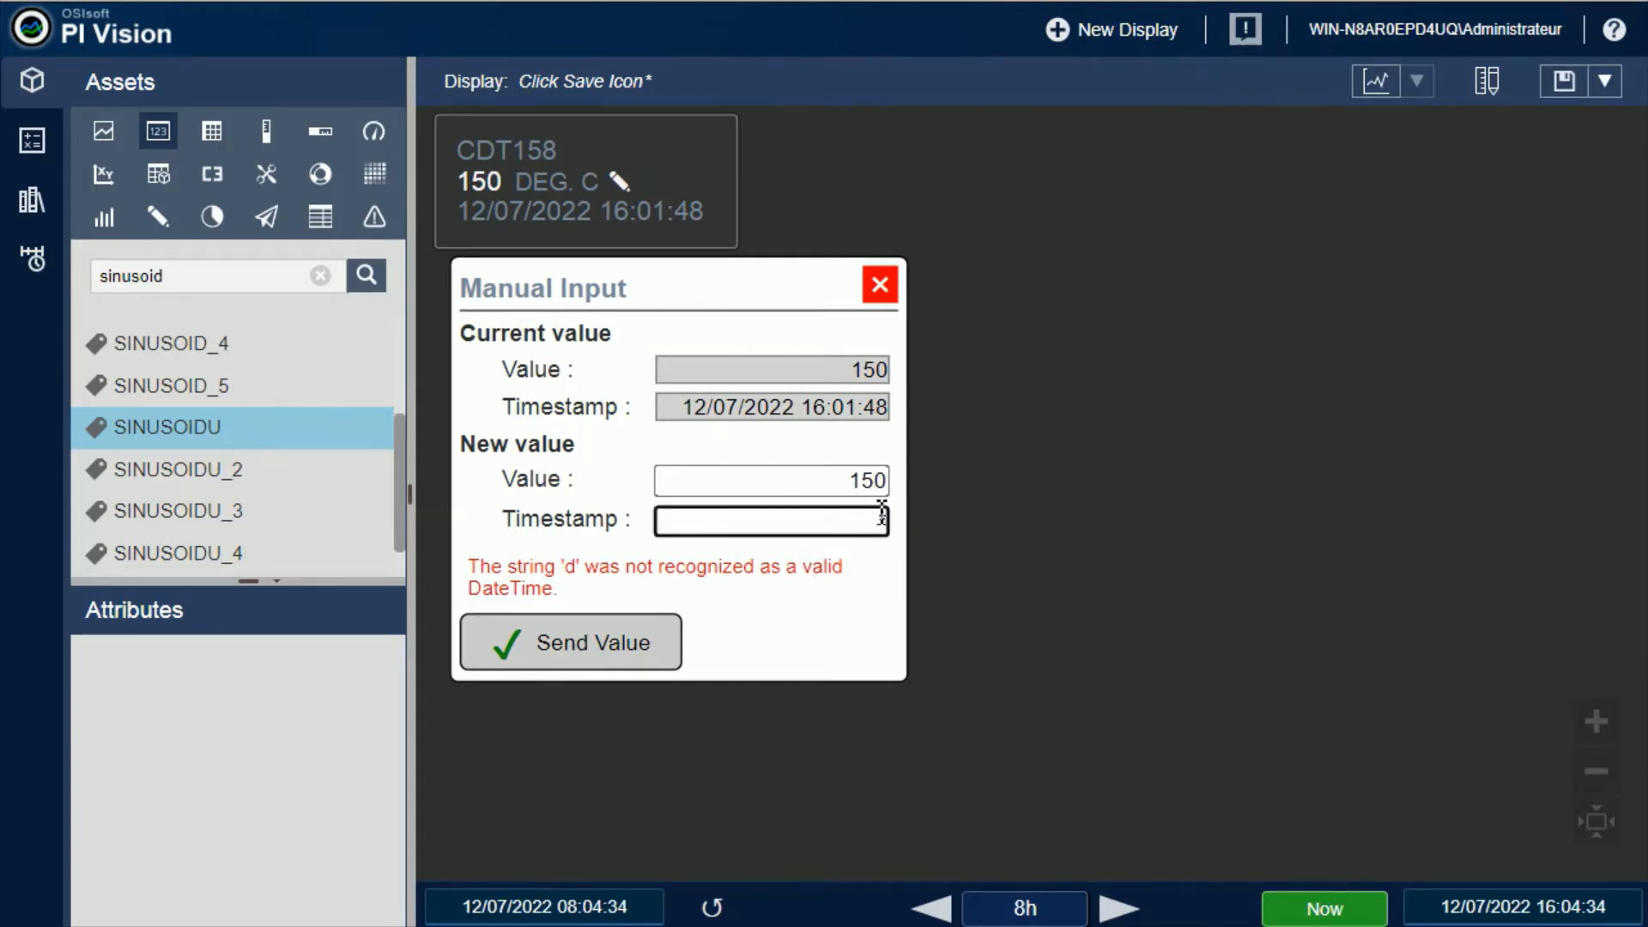
click(869, 474)
text(sdfgsdfg)
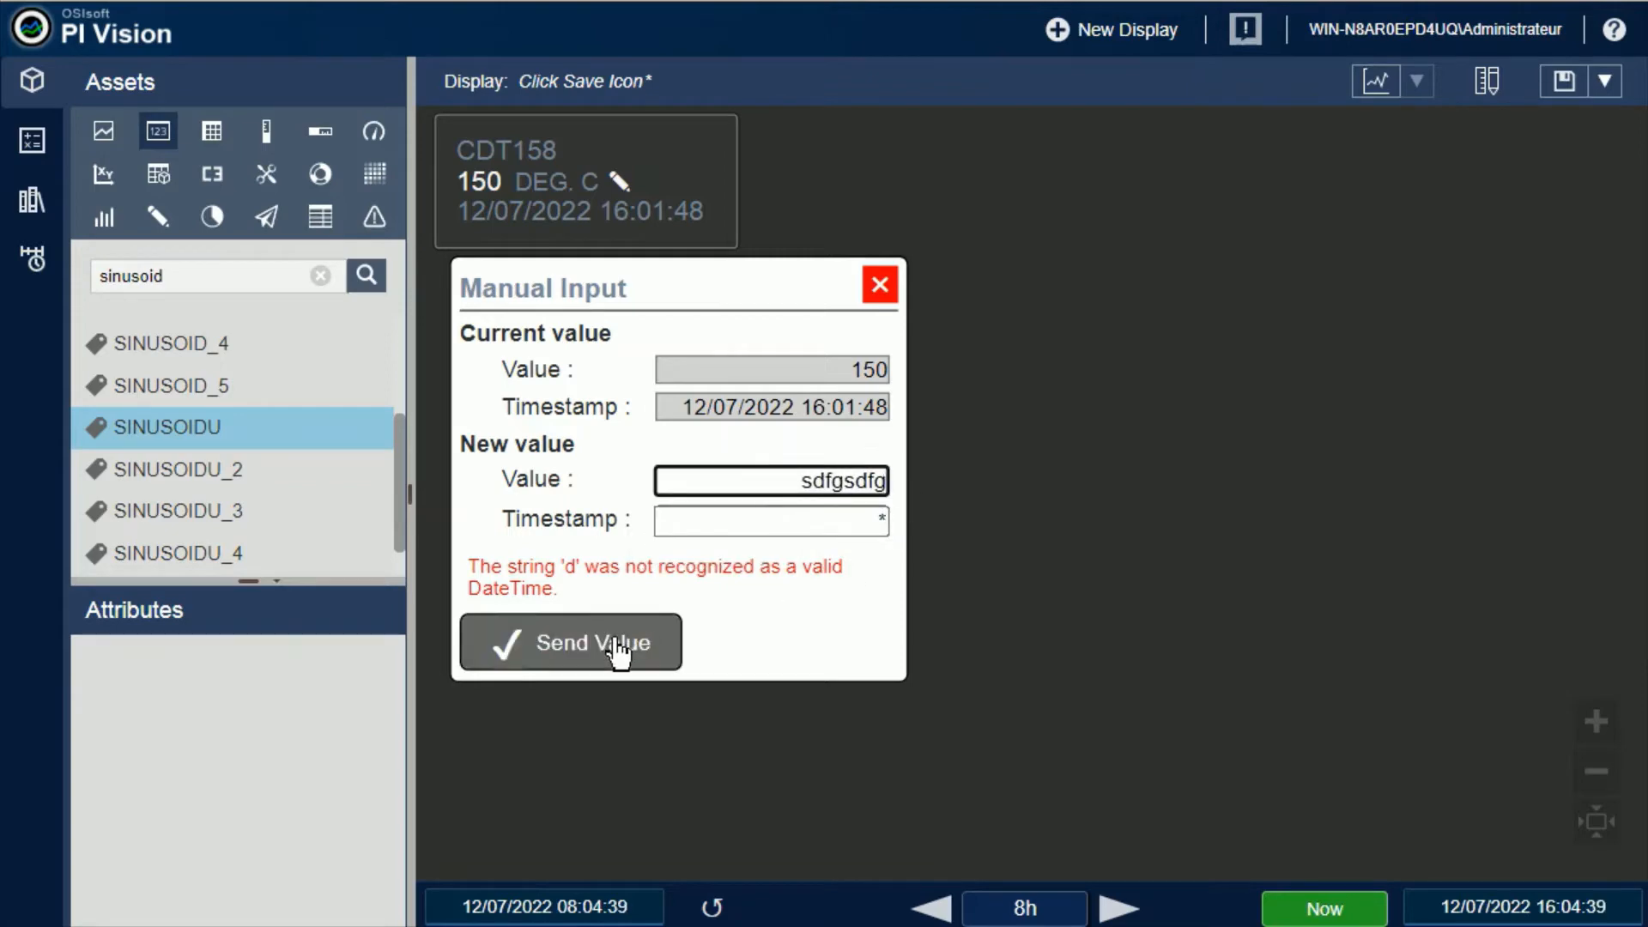
click(631, 665)
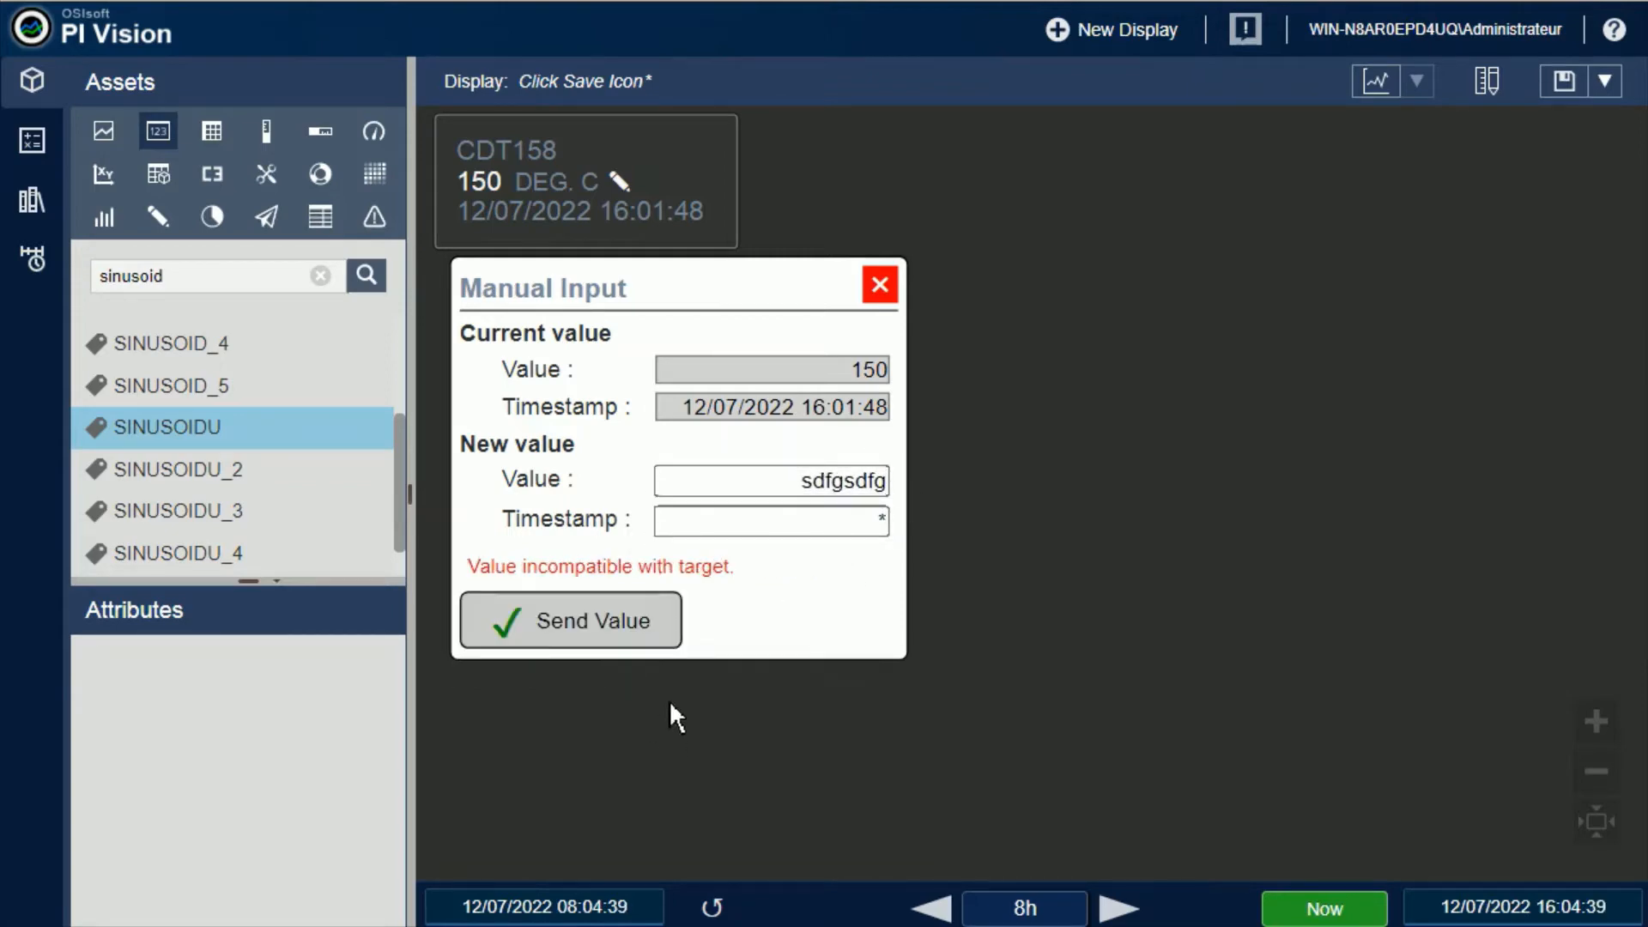
drag(807, 480, 945, 478)
key(BackSpace)
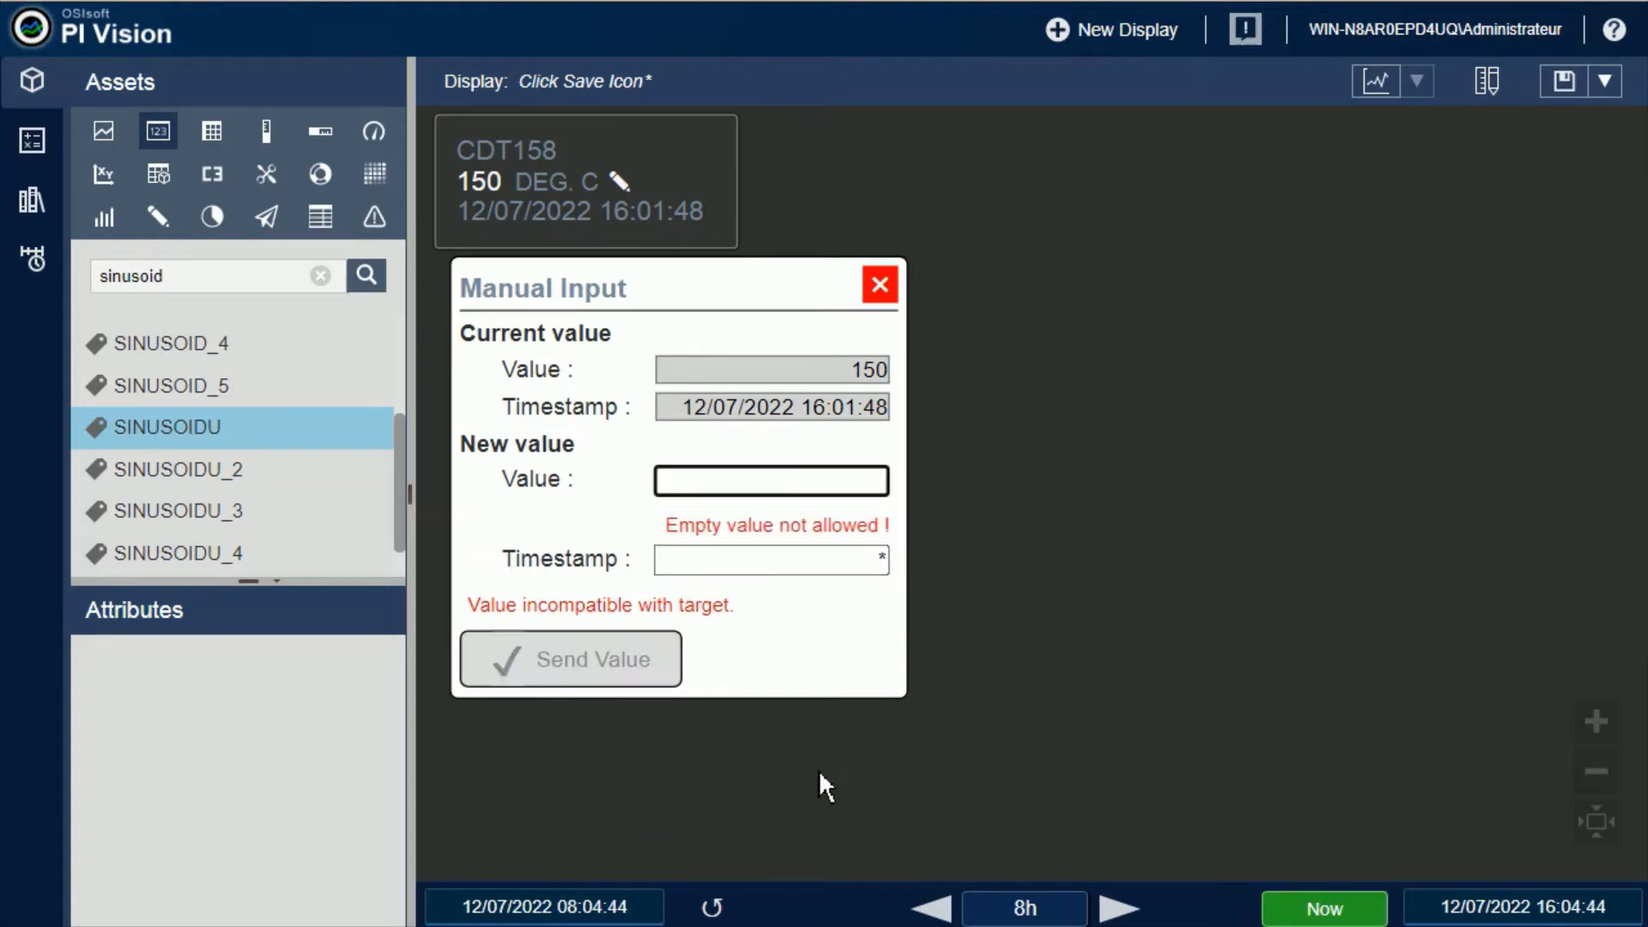
Clear the timestamp, set the new CDT158 value to 654 with timestamp *, and send the value
click(866, 566)
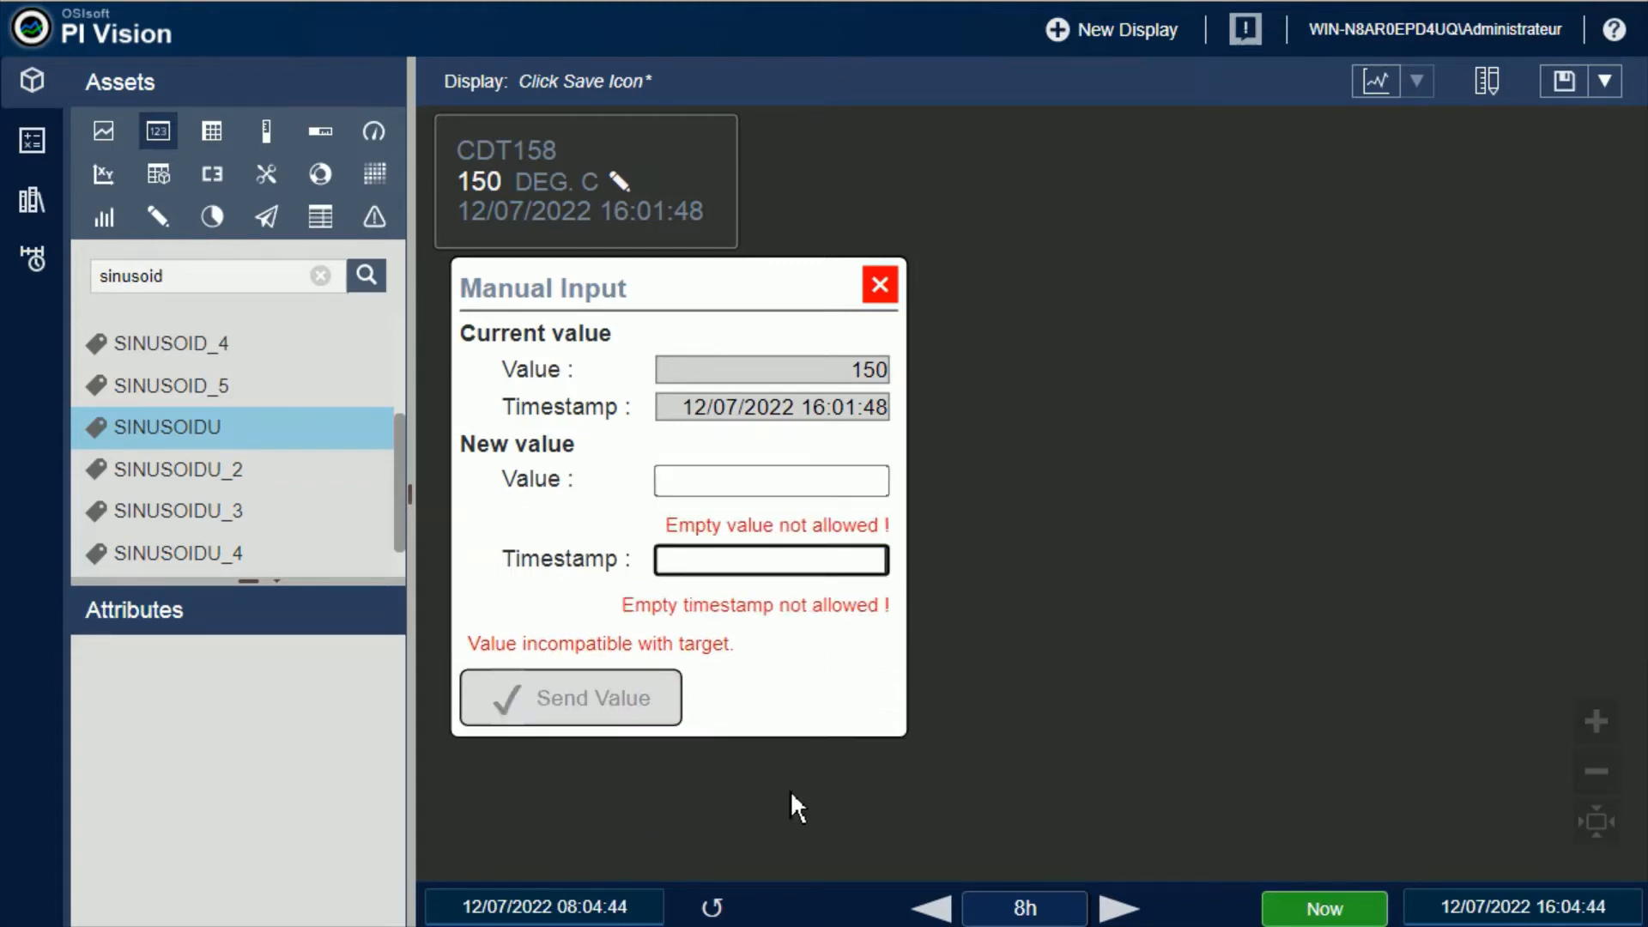
click(870, 483)
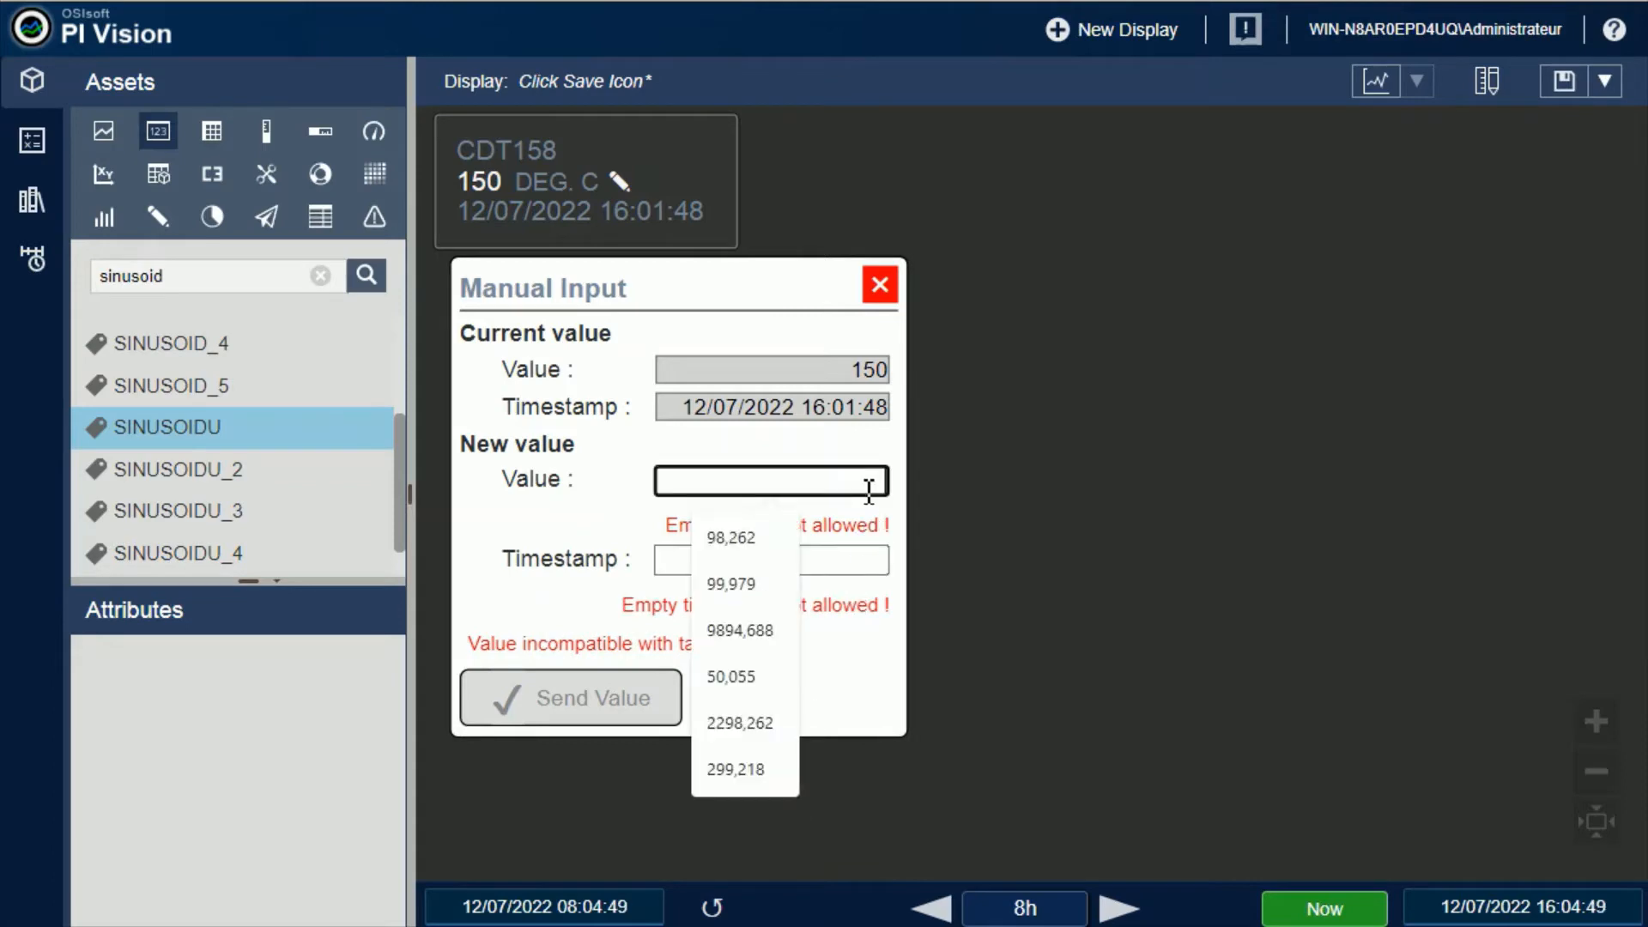
text(654)
click(779, 522)
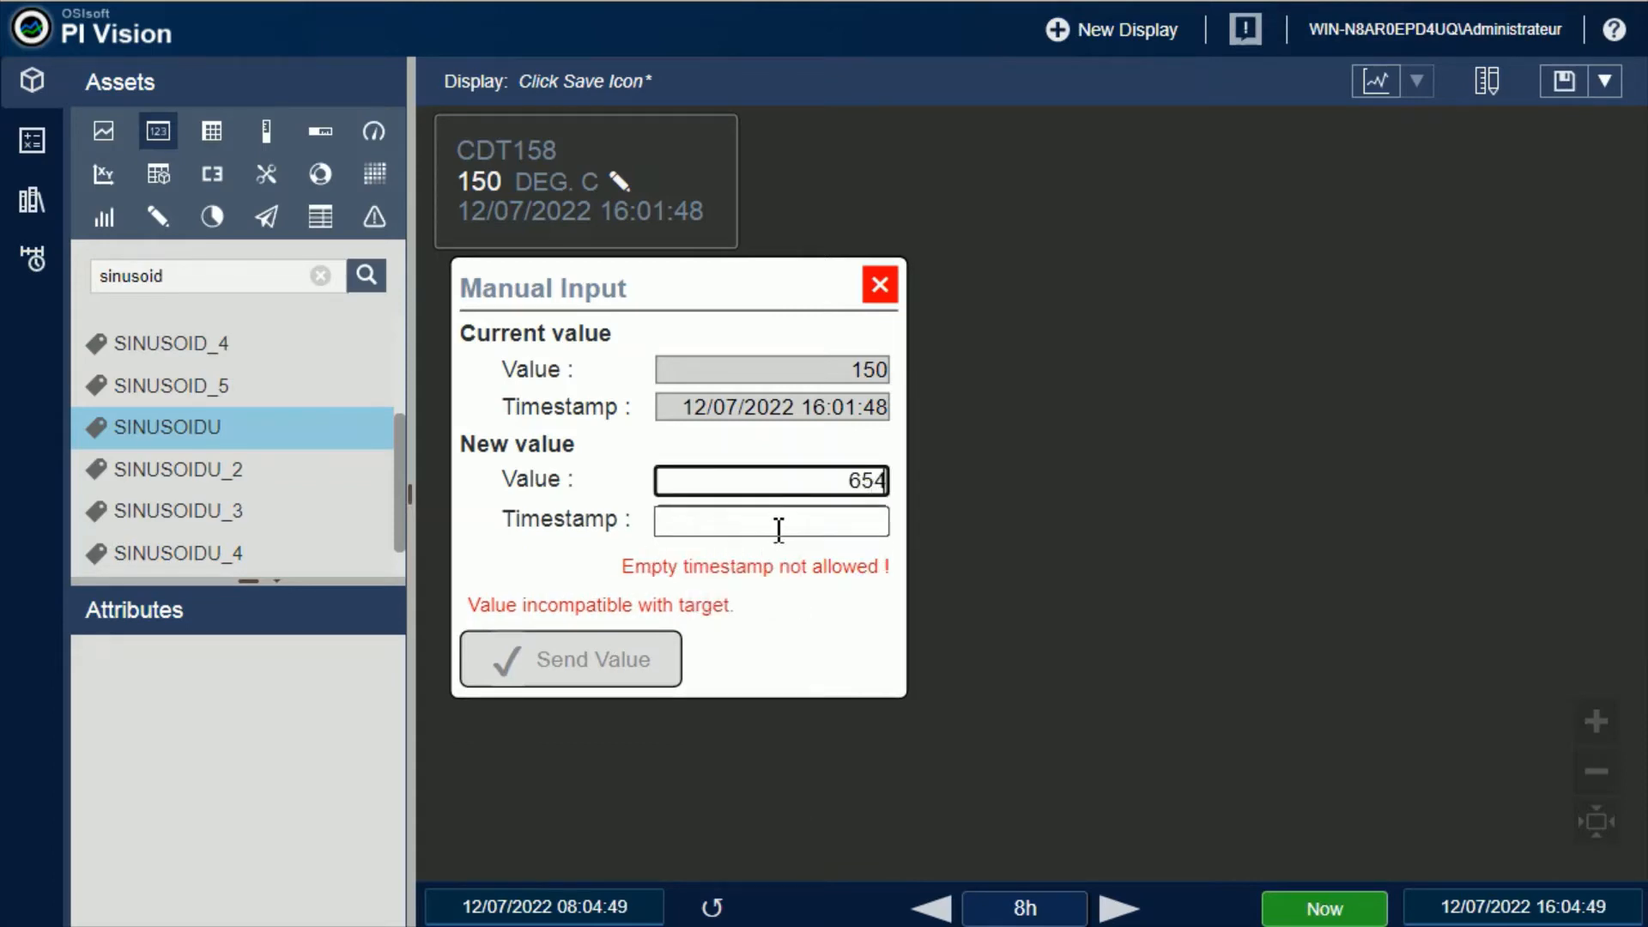
text(*)
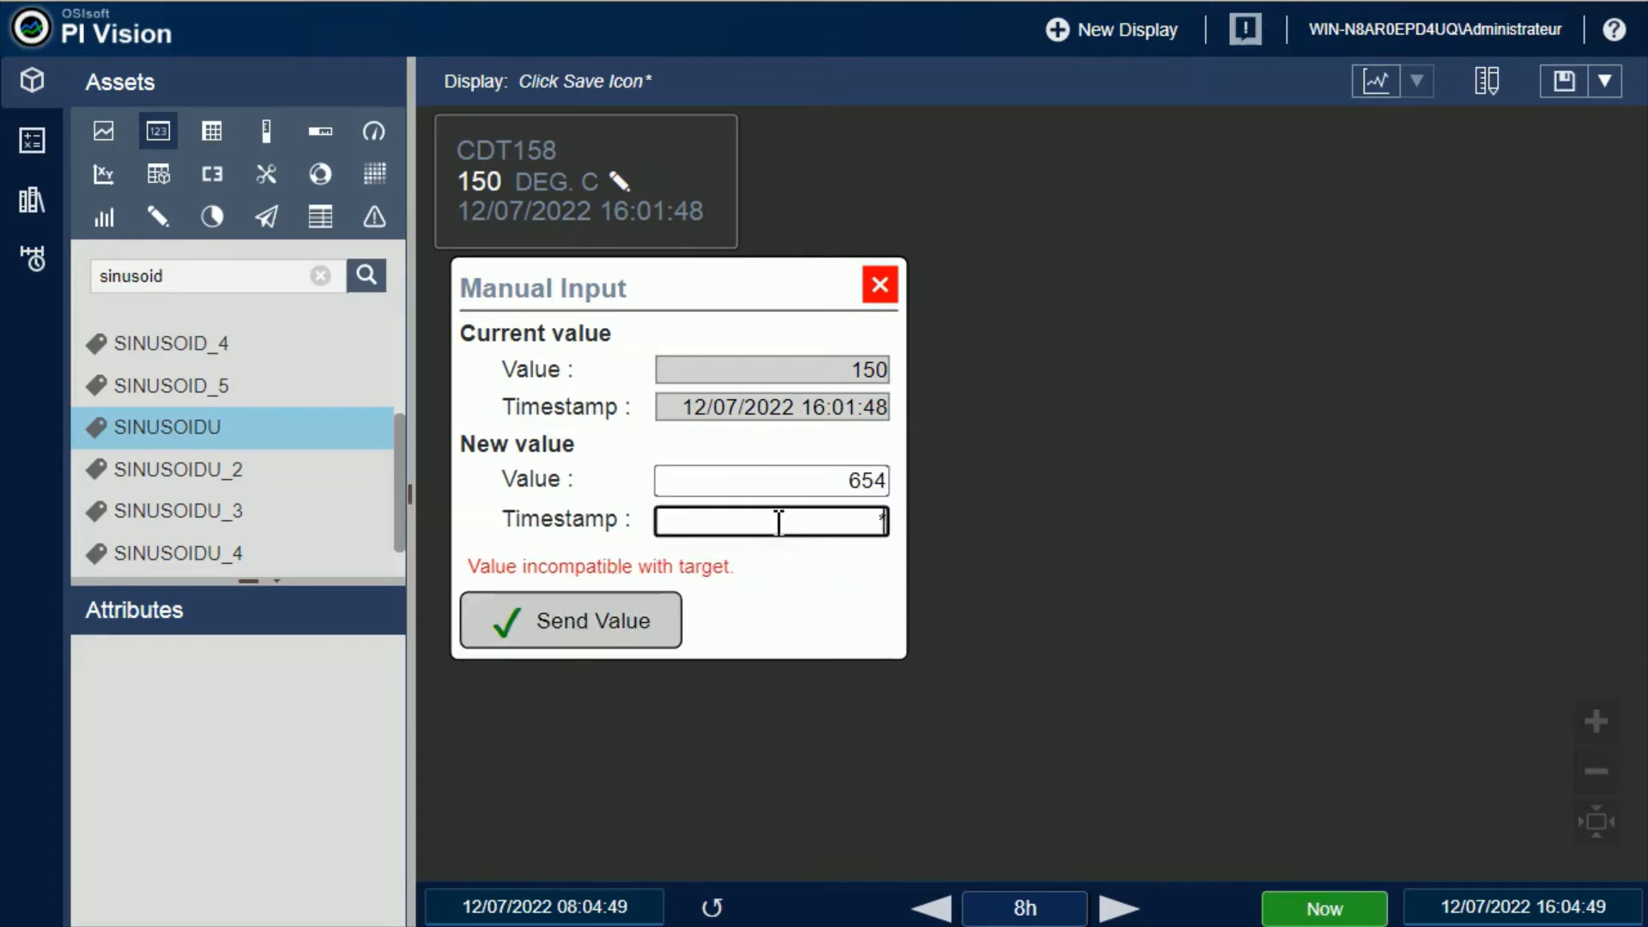
key(BackSpace)
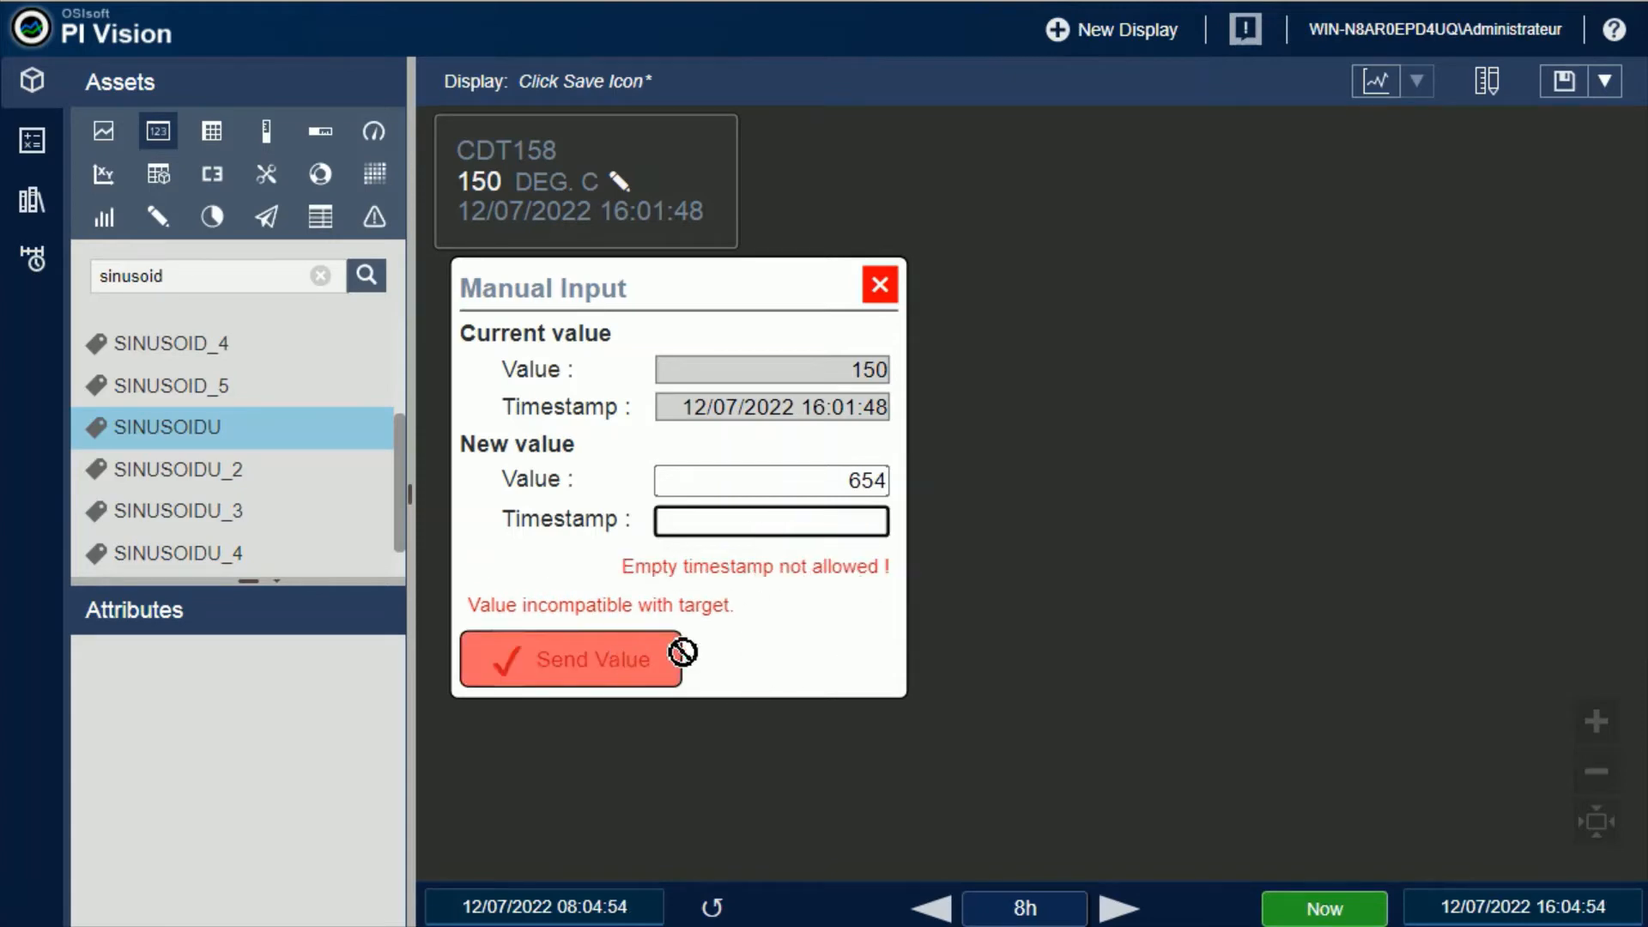
click(867, 522)
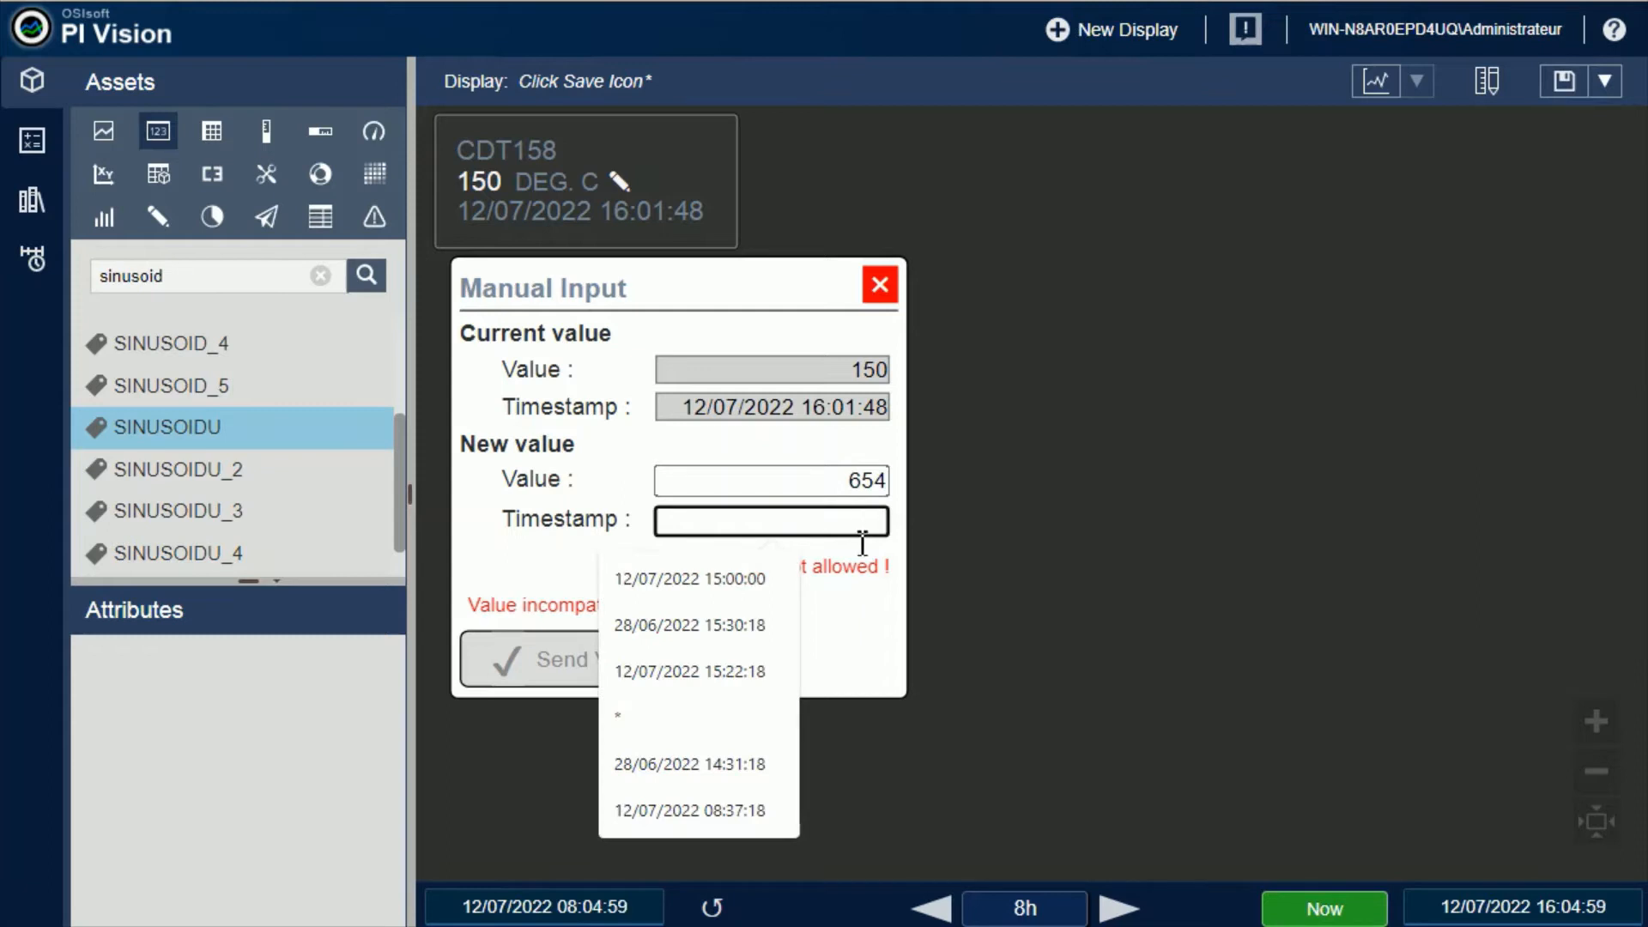
text(*)
click(601, 639)
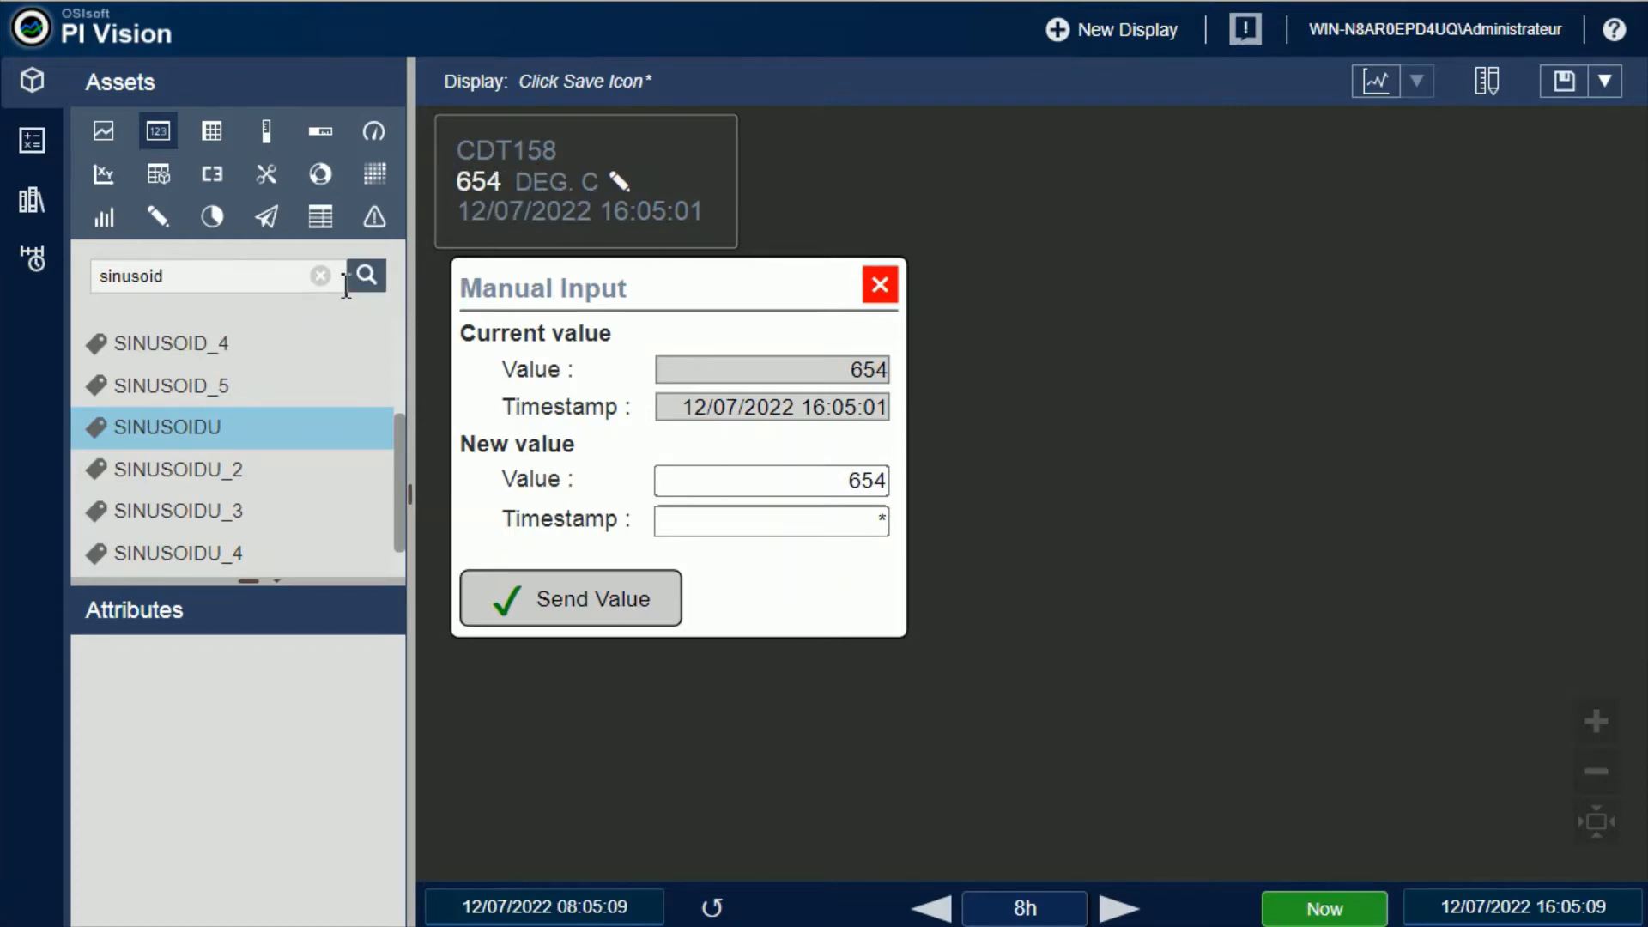
Search the PI System for boolean and assign the BooleanAttribute of WPU_TxLKE003 to the manual input symbol
click(320, 277)
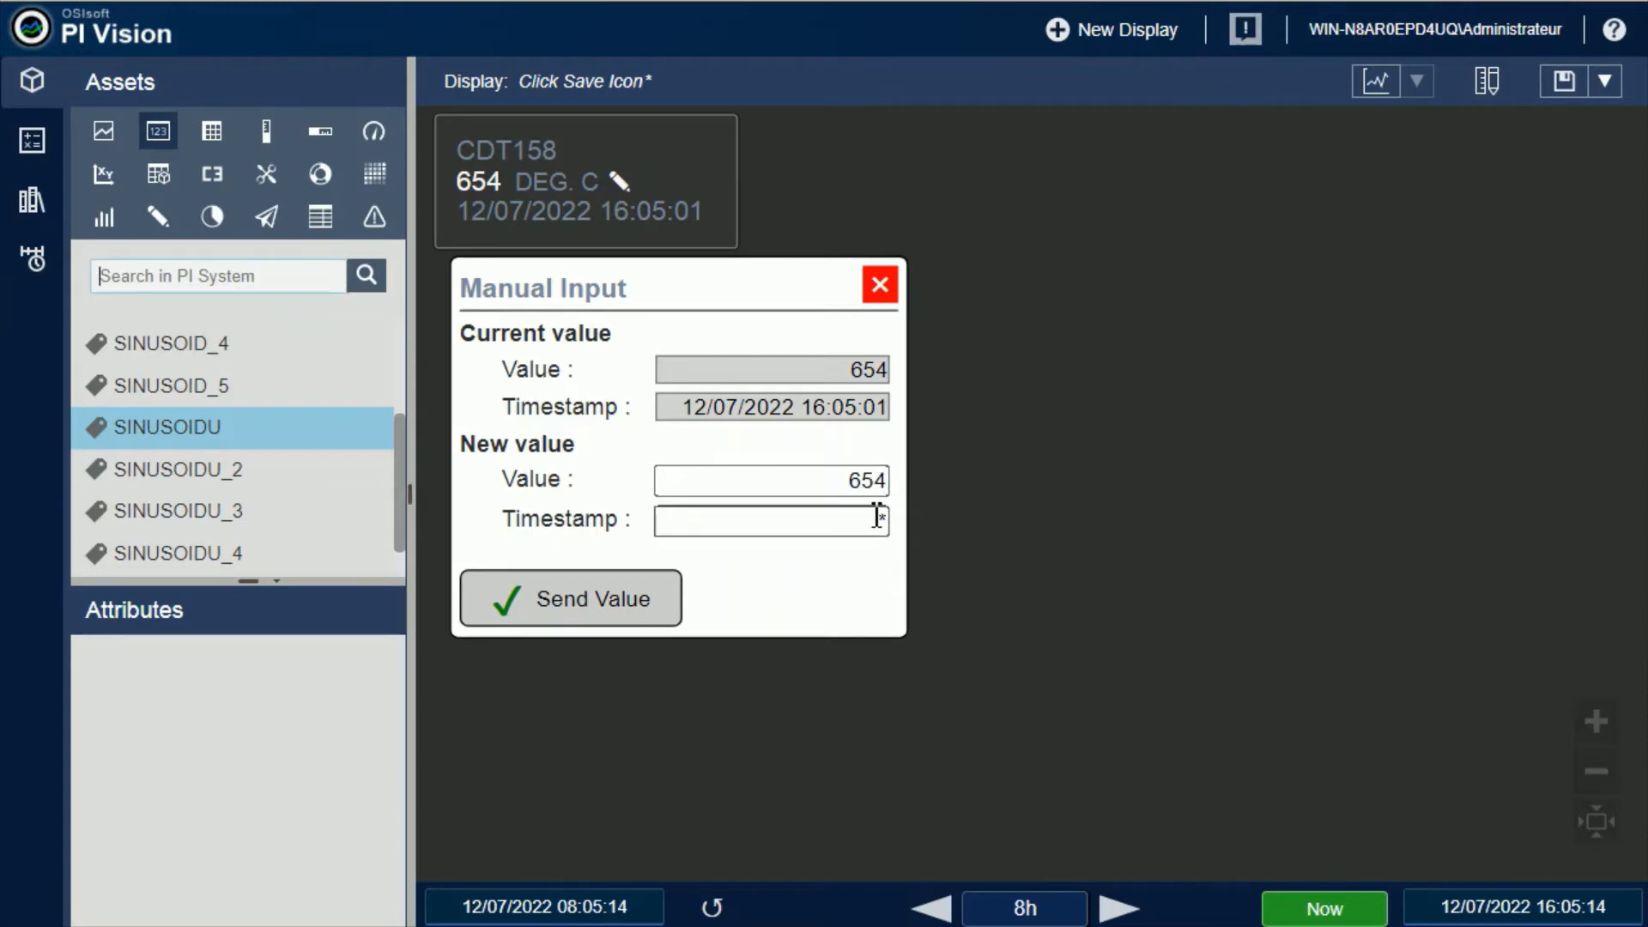
click(890, 486)
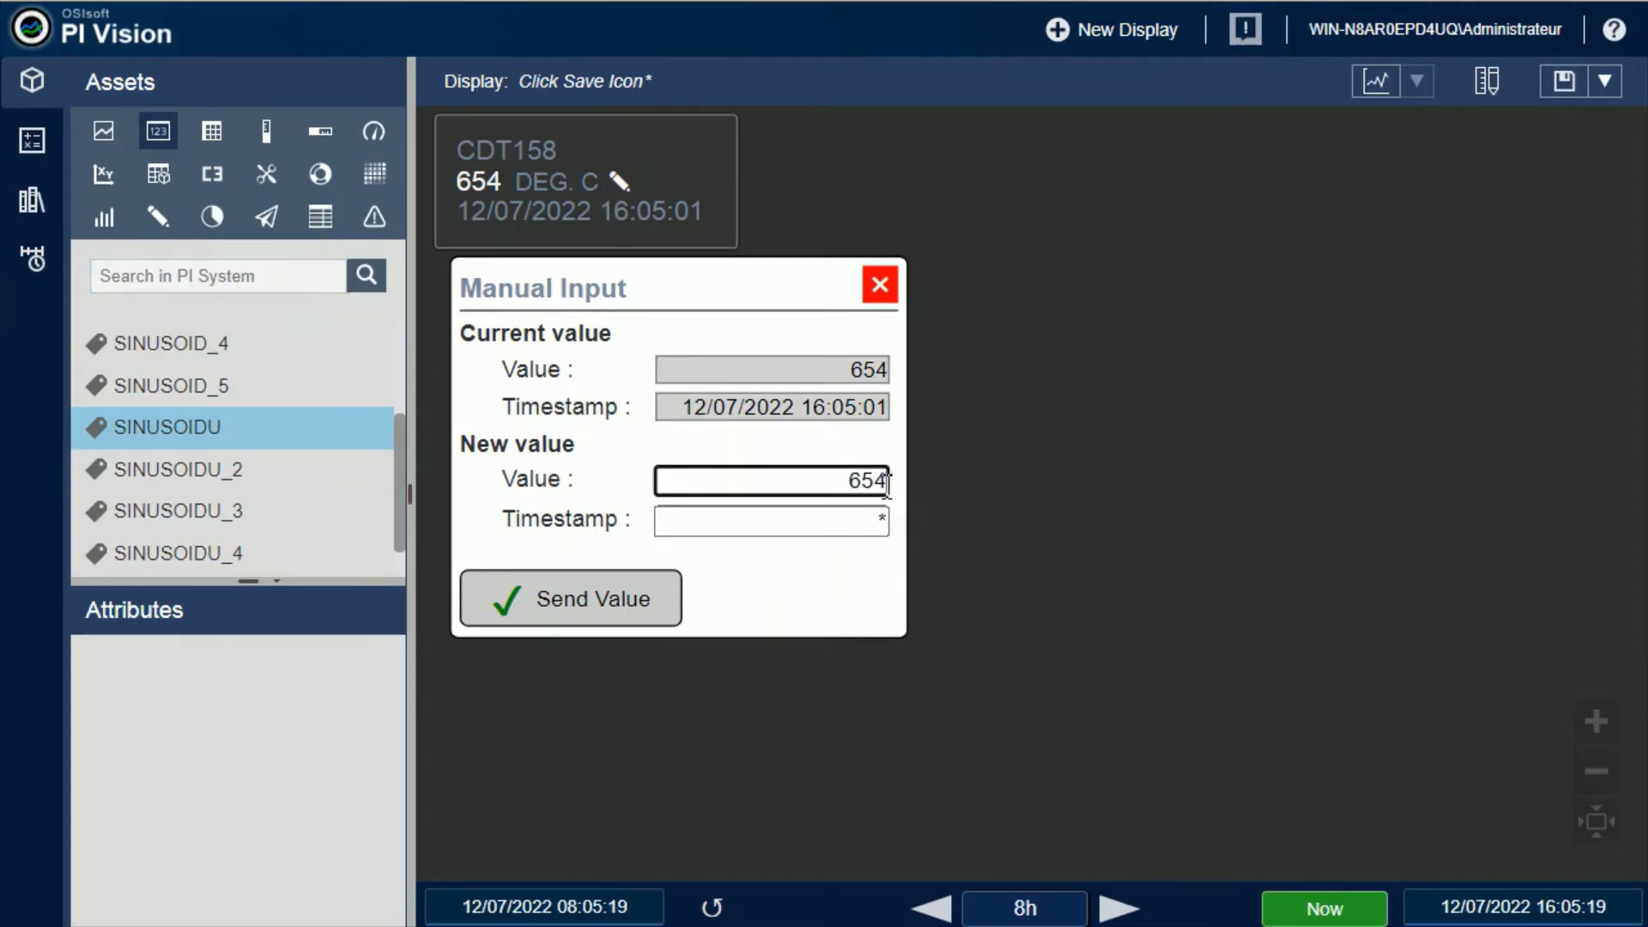
click(276, 284)
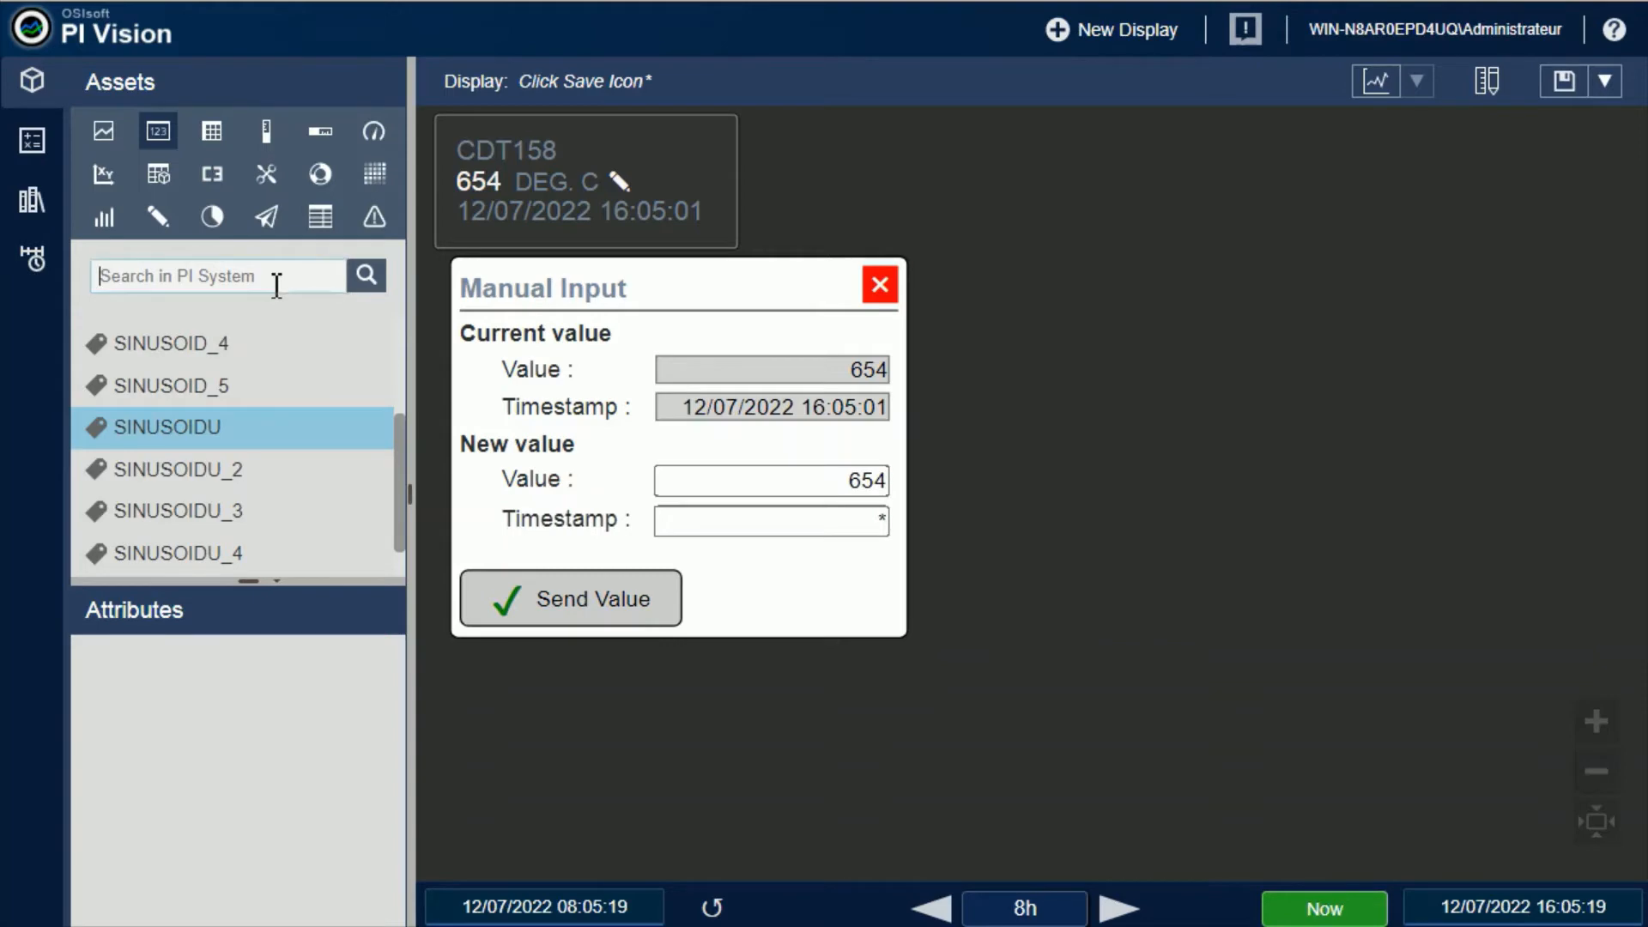
text(boolean)
key(Return)
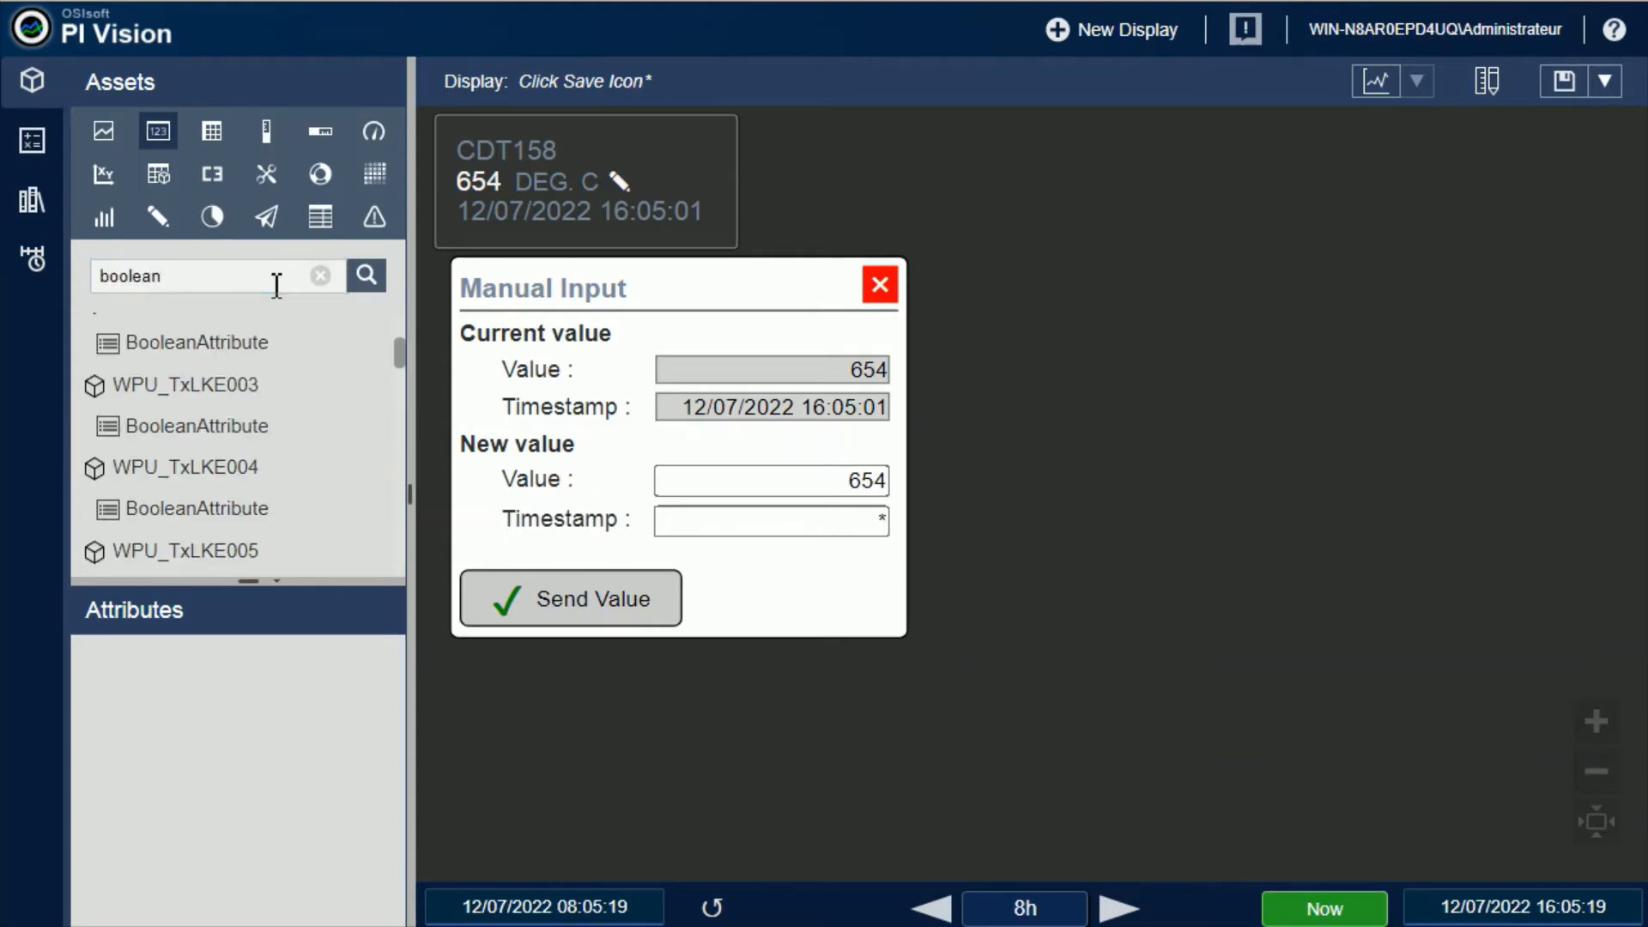
click(172, 436)
drag(167, 440, 511, 182)
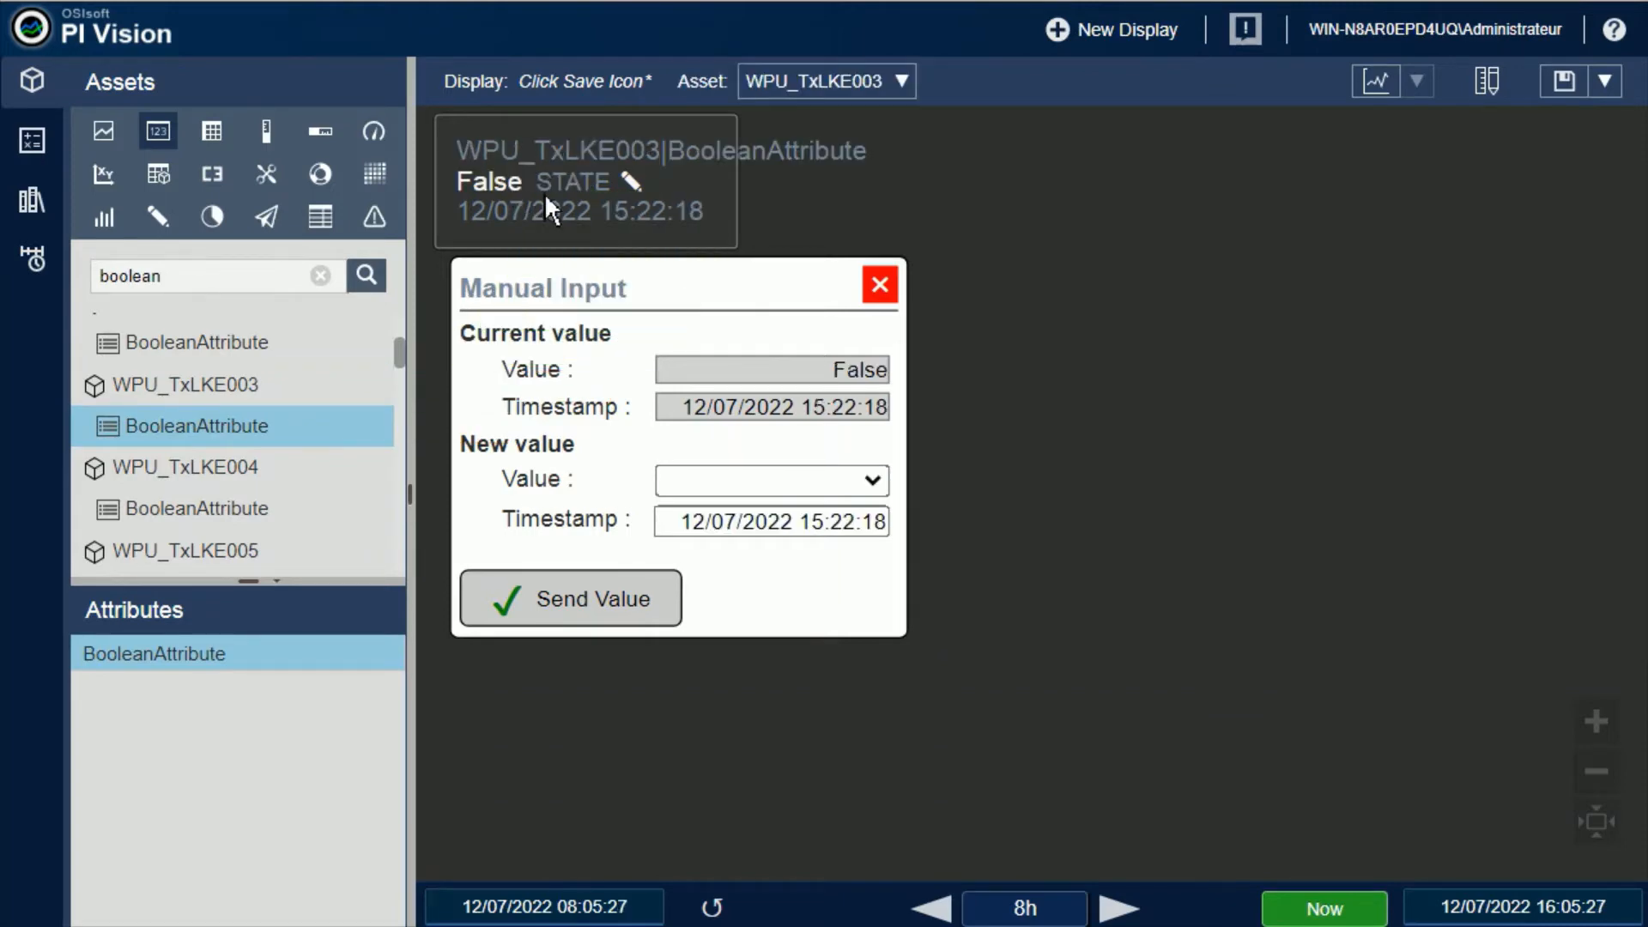
Widen the manual input symbol in design mode so it spans the full attribute name, and leave design mode
click(1487, 80)
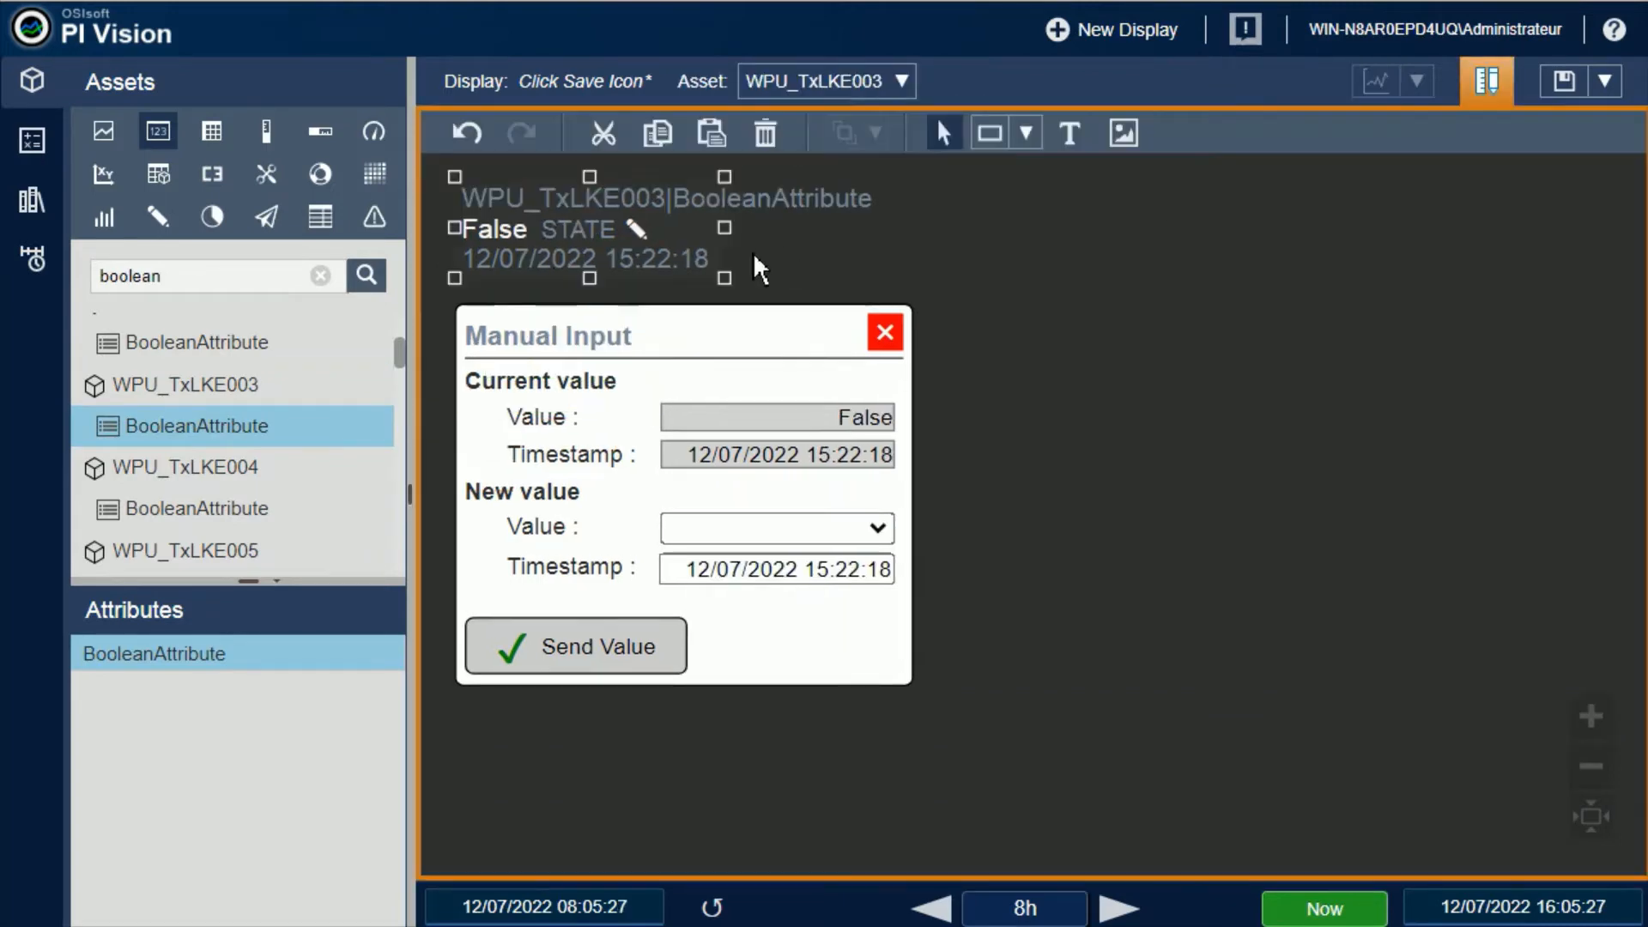
drag(732, 226, 945, 255)
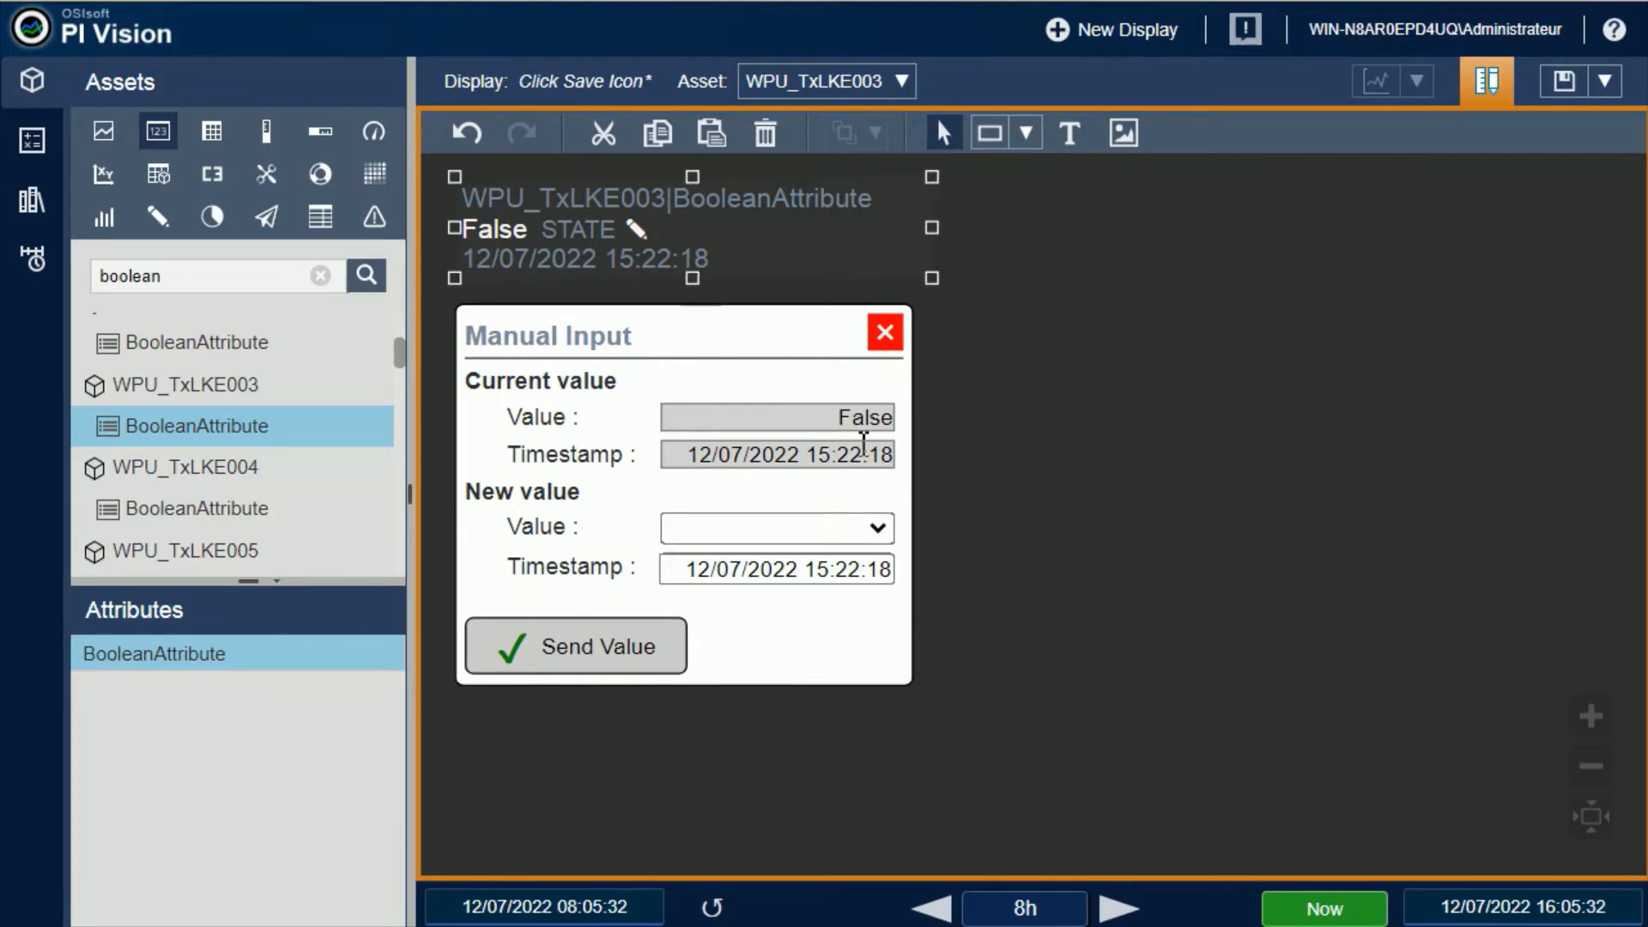
click(872, 530)
click(869, 539)
click(1498, 96)
Choose True as the new value for BooleanAttribute and send it
click(876, 483)
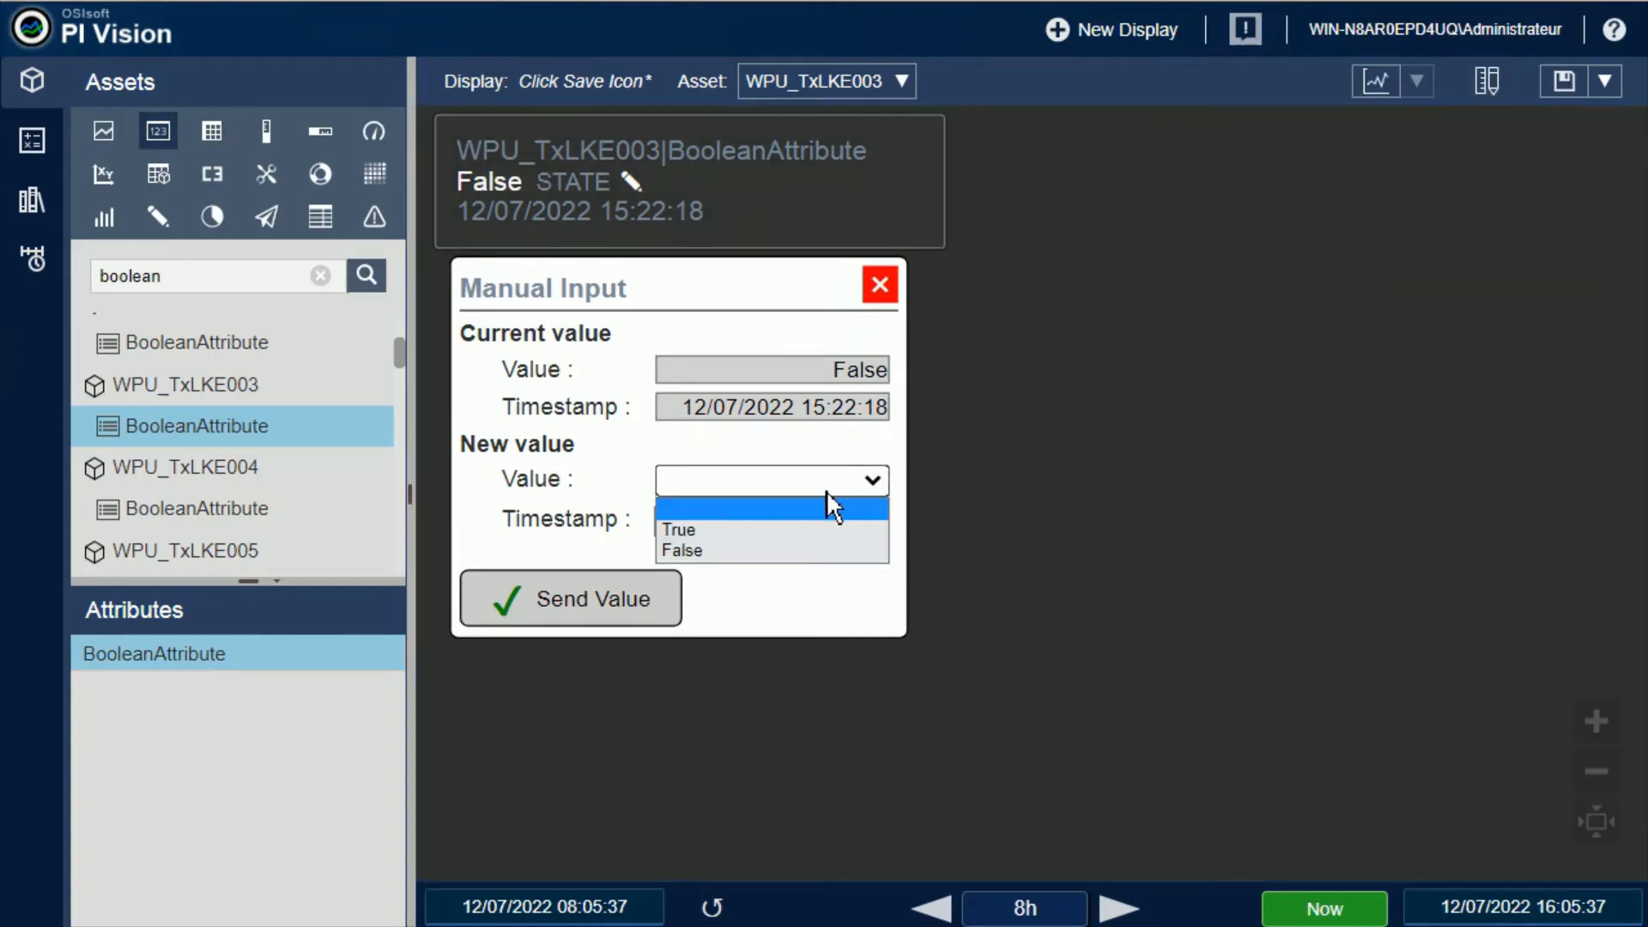
click(687, 530)
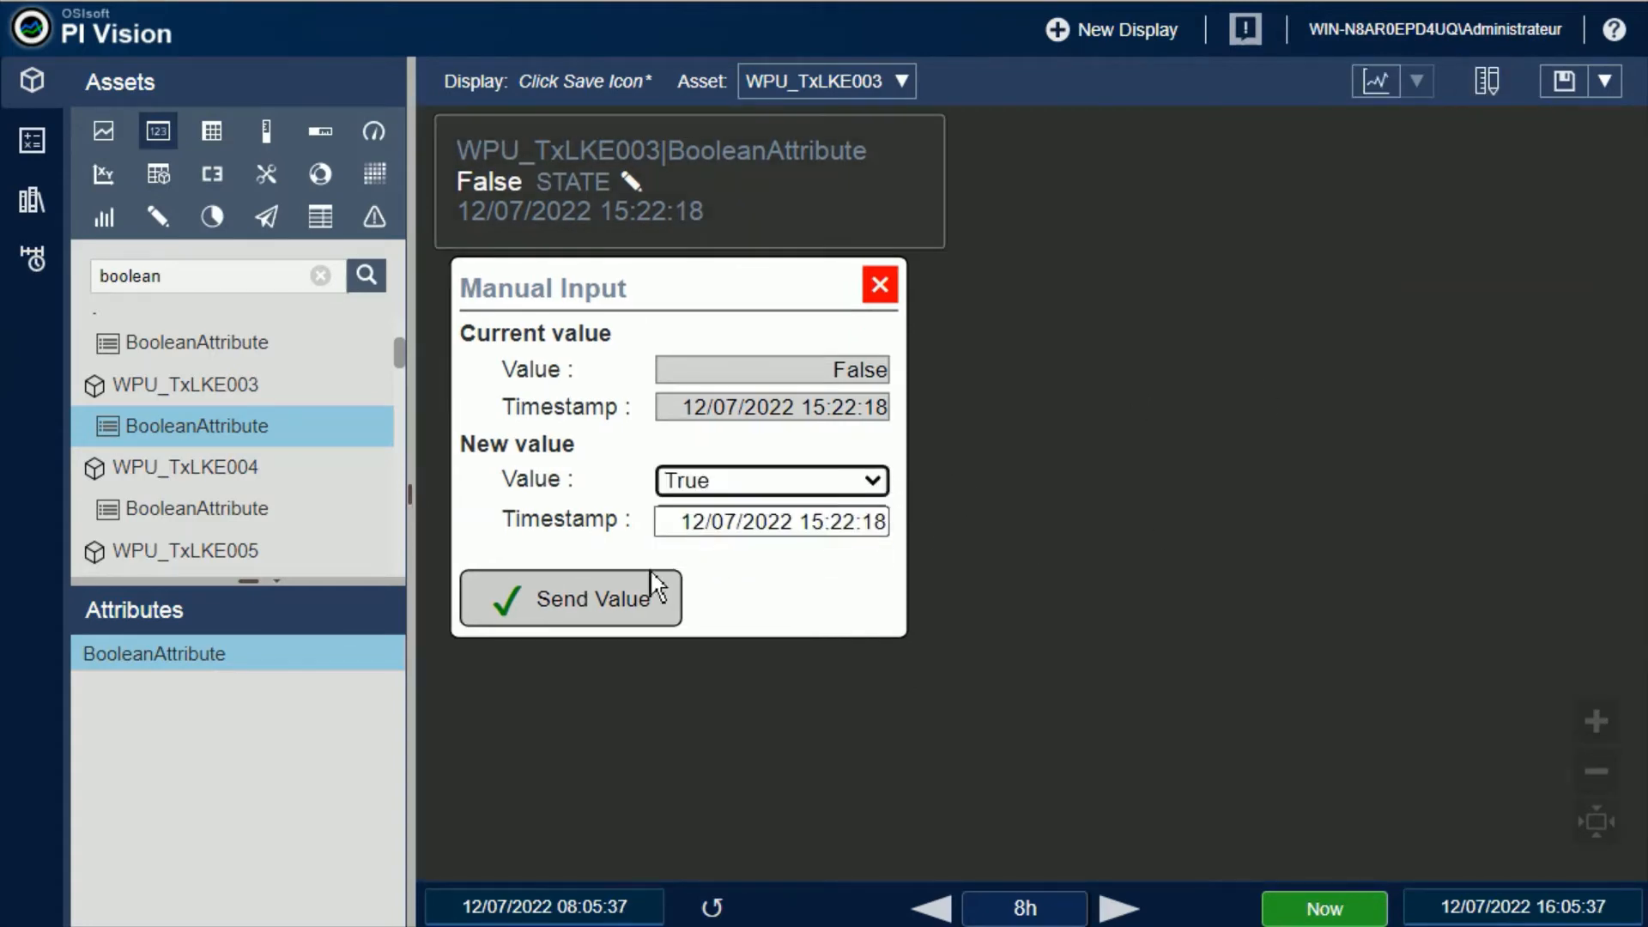
click(610, 600)
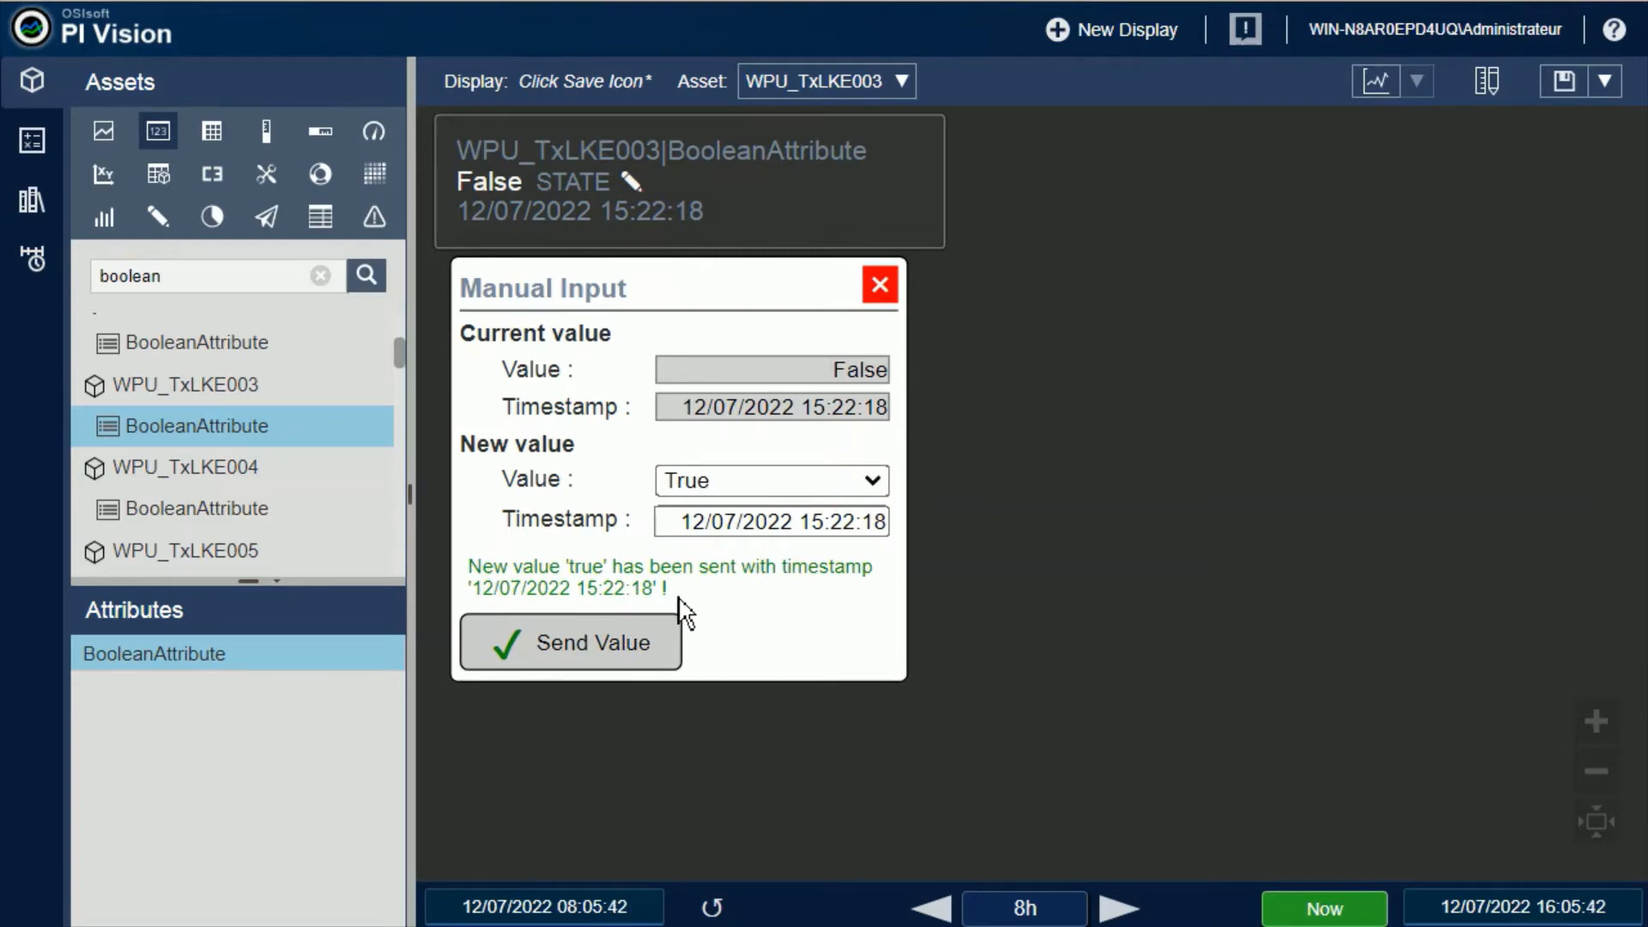
Search for status, assign the Status of WPU_TxLKE003 to the existing symbol, and add a second Status symbol beside it in design mode
click(320, 275)
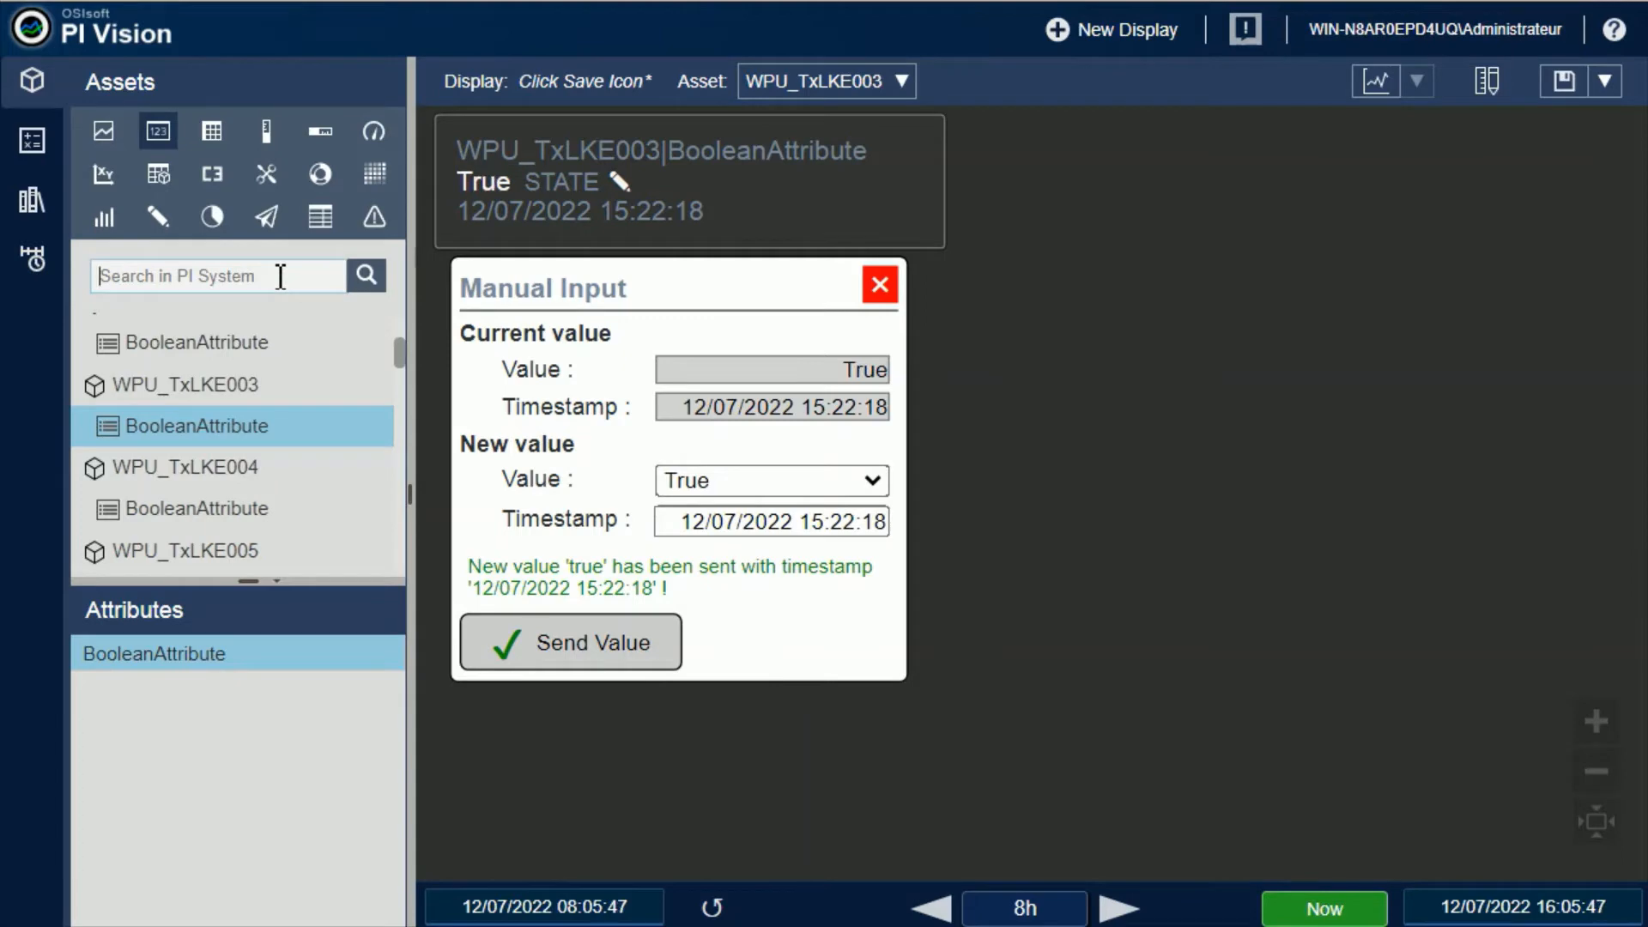
text(status)
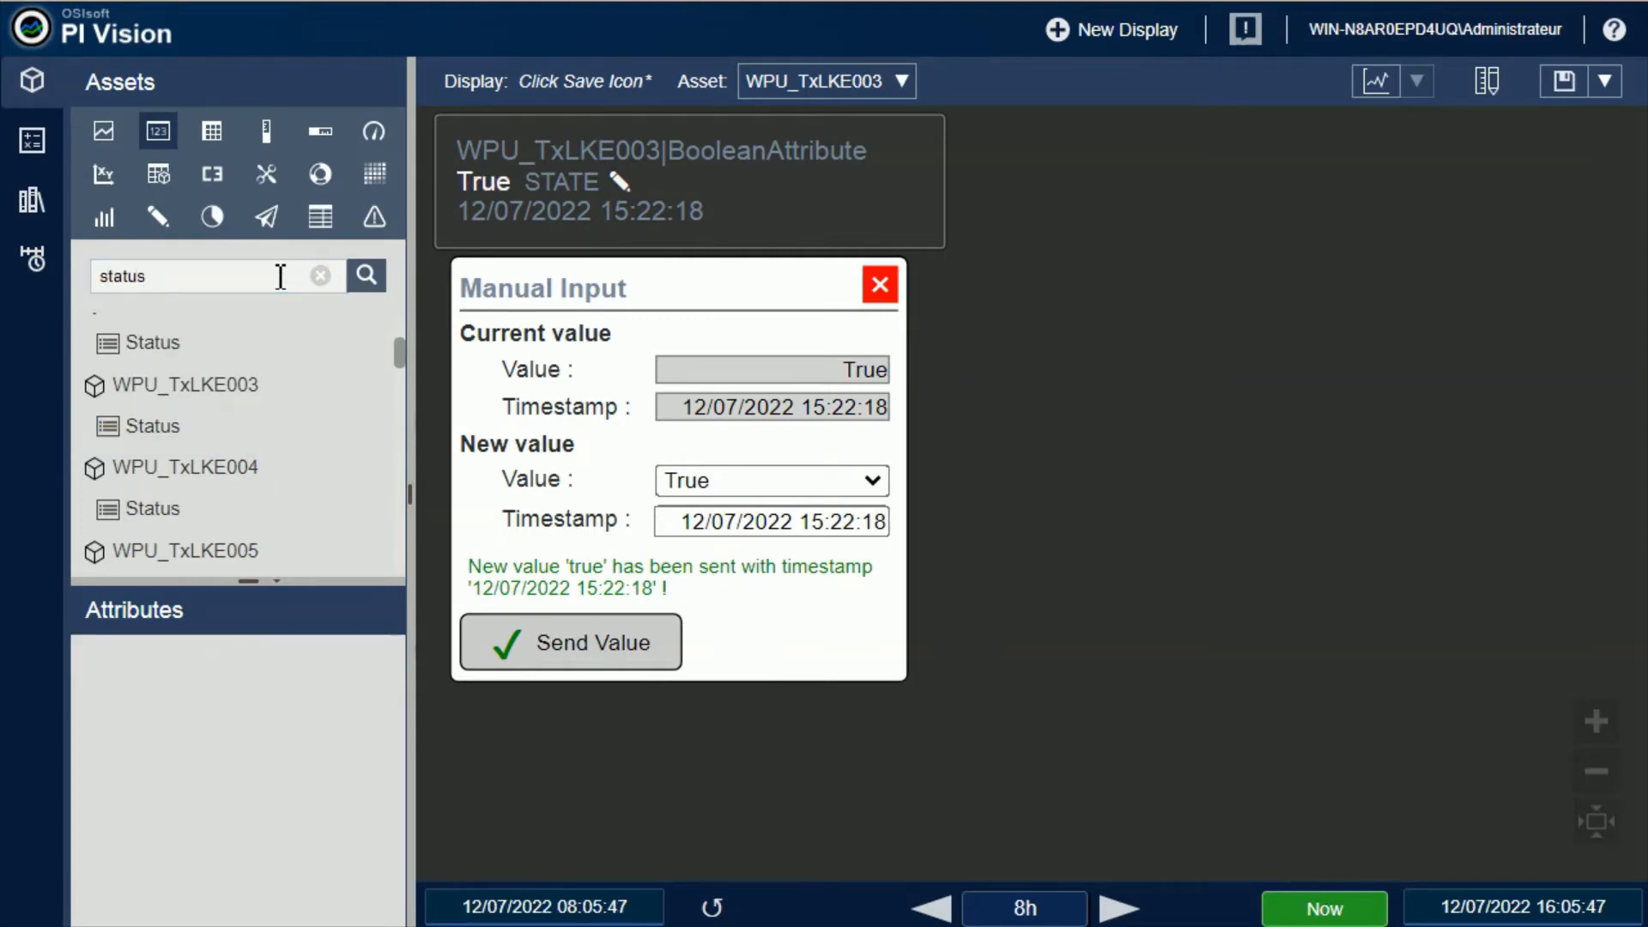
click(168, 437)
drag(169, 441, 1042, 239)
click(1485, 90)
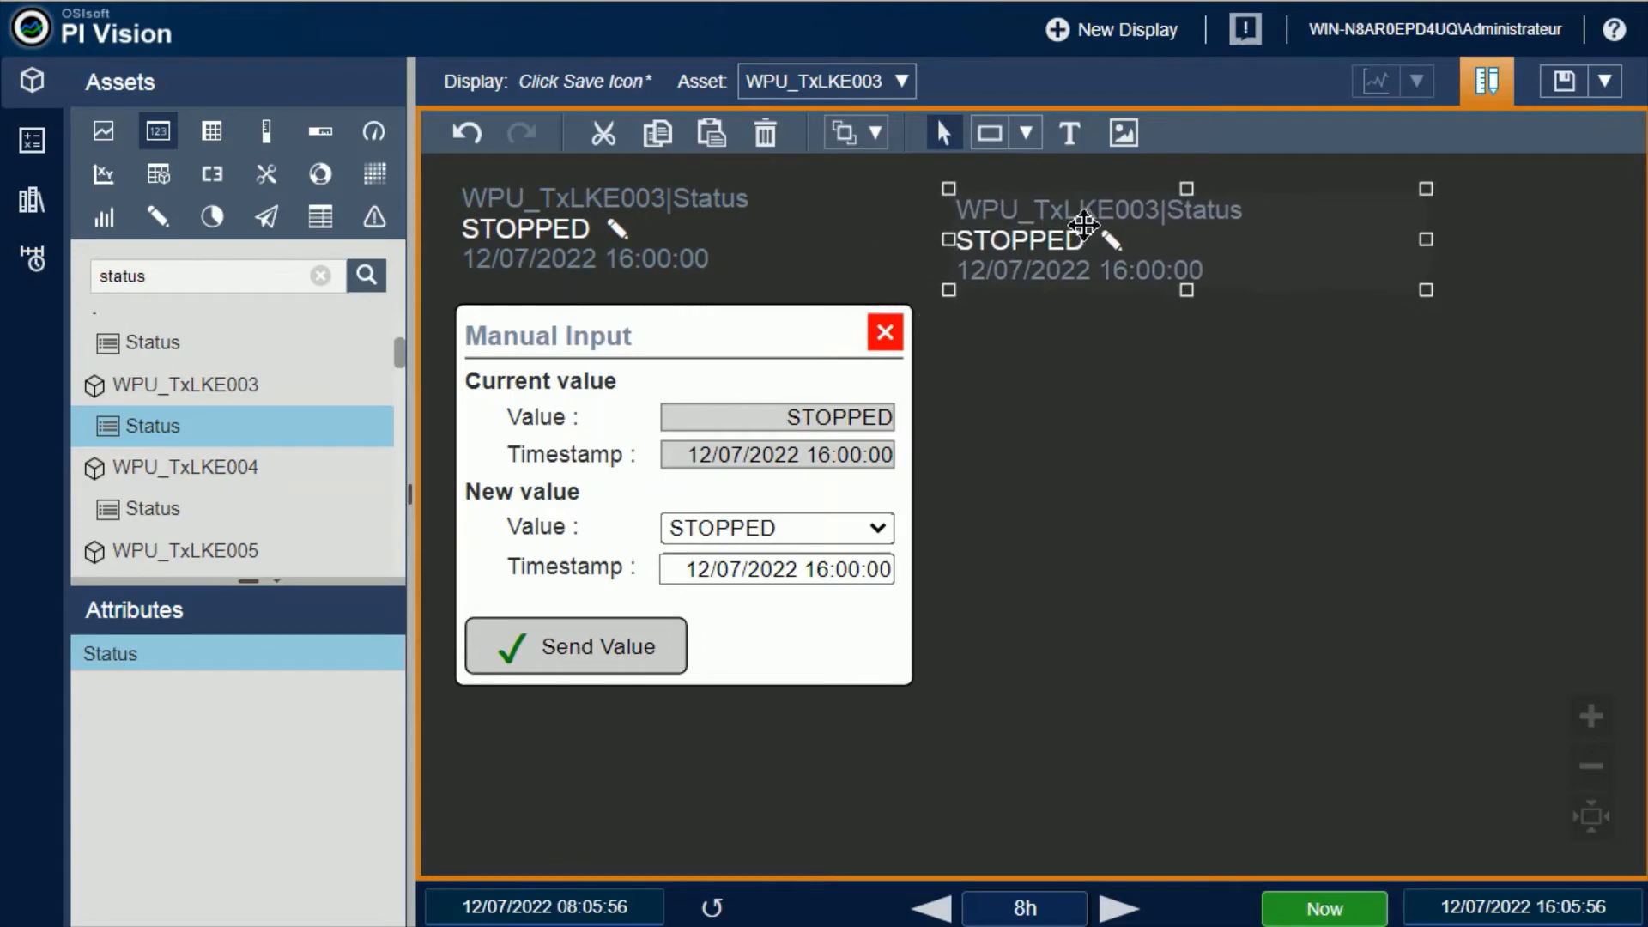
Search for phase and assign the BA:PHASE.1 tag to the second manual input symbol
click(320, 276)
click(225, 279)
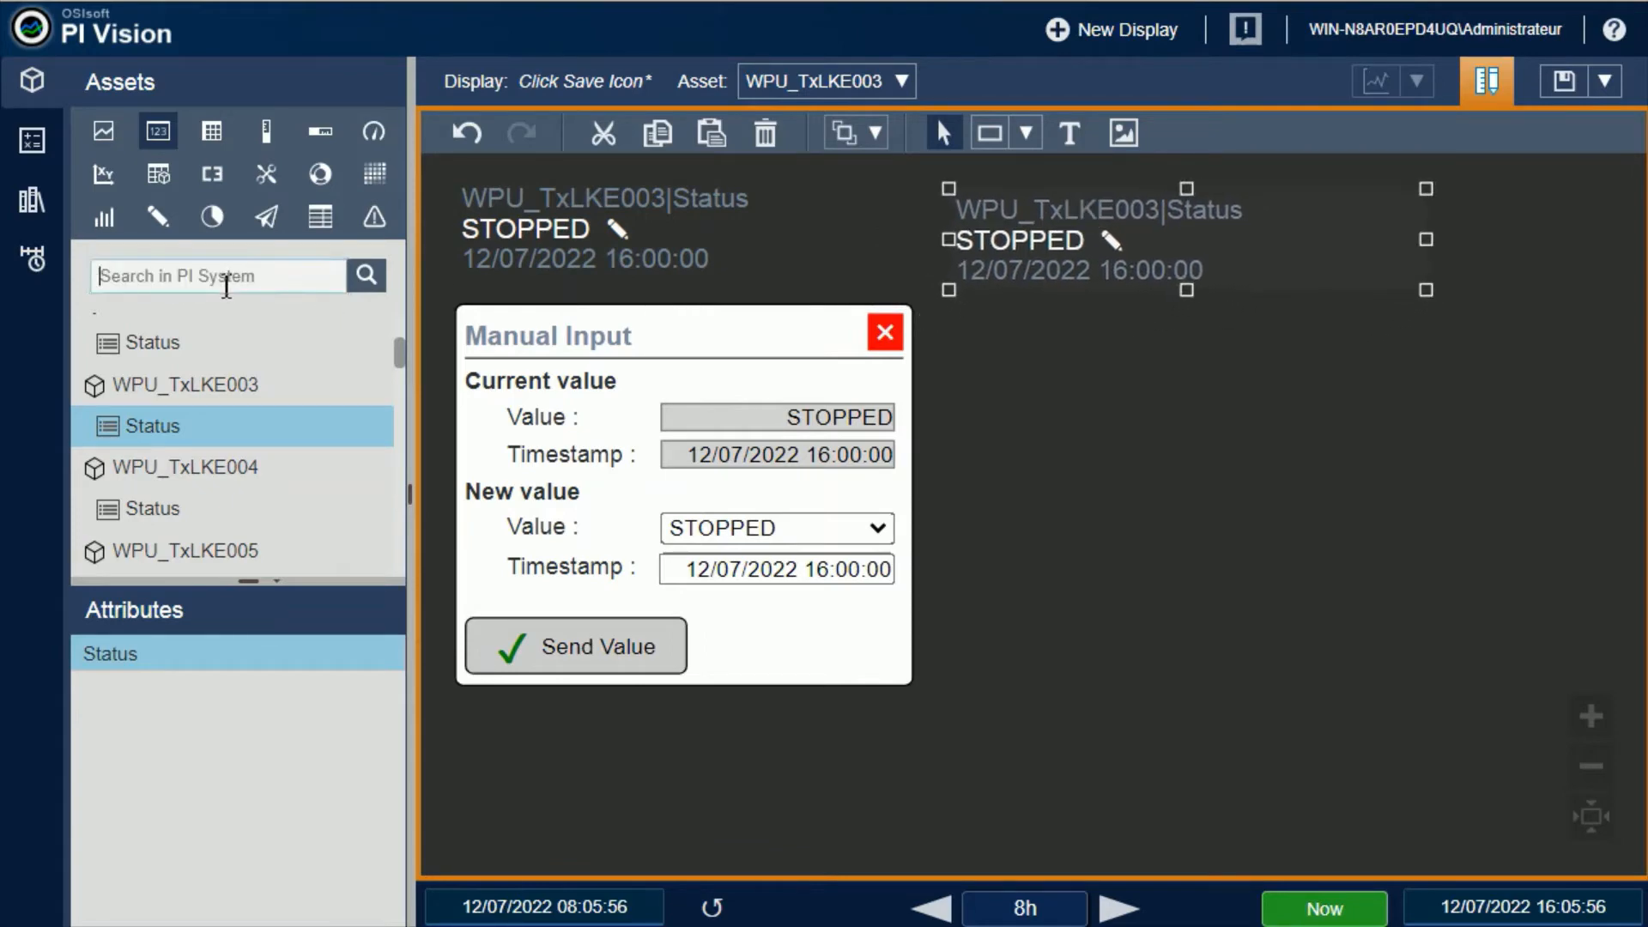
text(p)
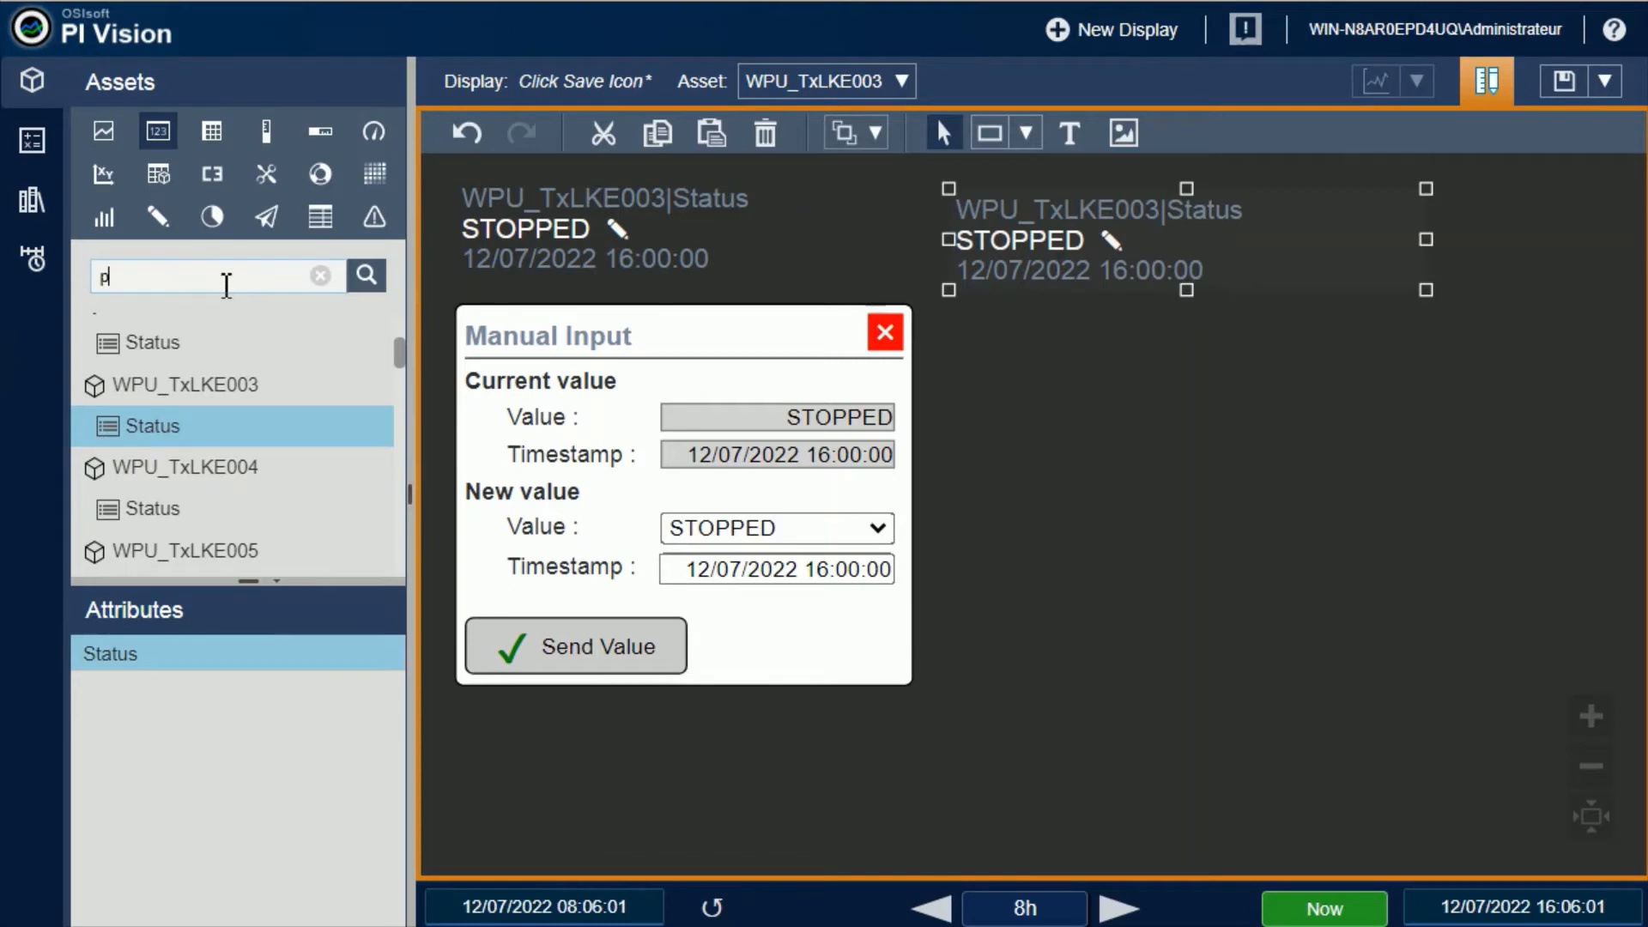
text(hase)
key(Return)
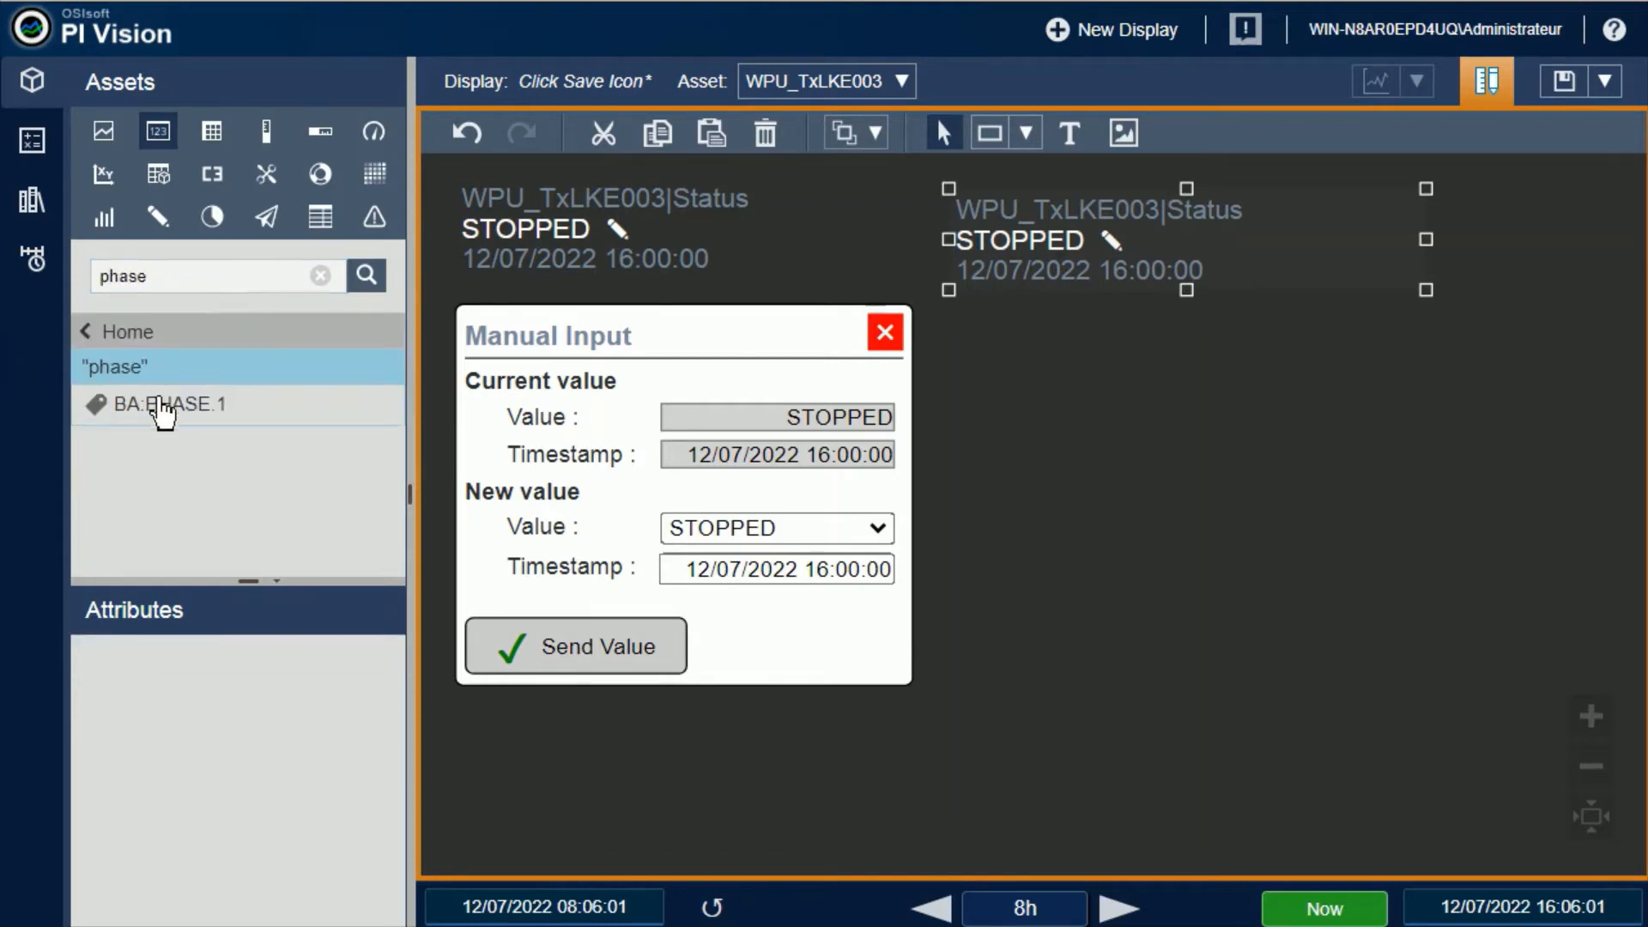
mouse_move(160, 413)
mouse_down()
mouse_move(1030, 356)
mouse_move(1103, 242)
mouse_up()
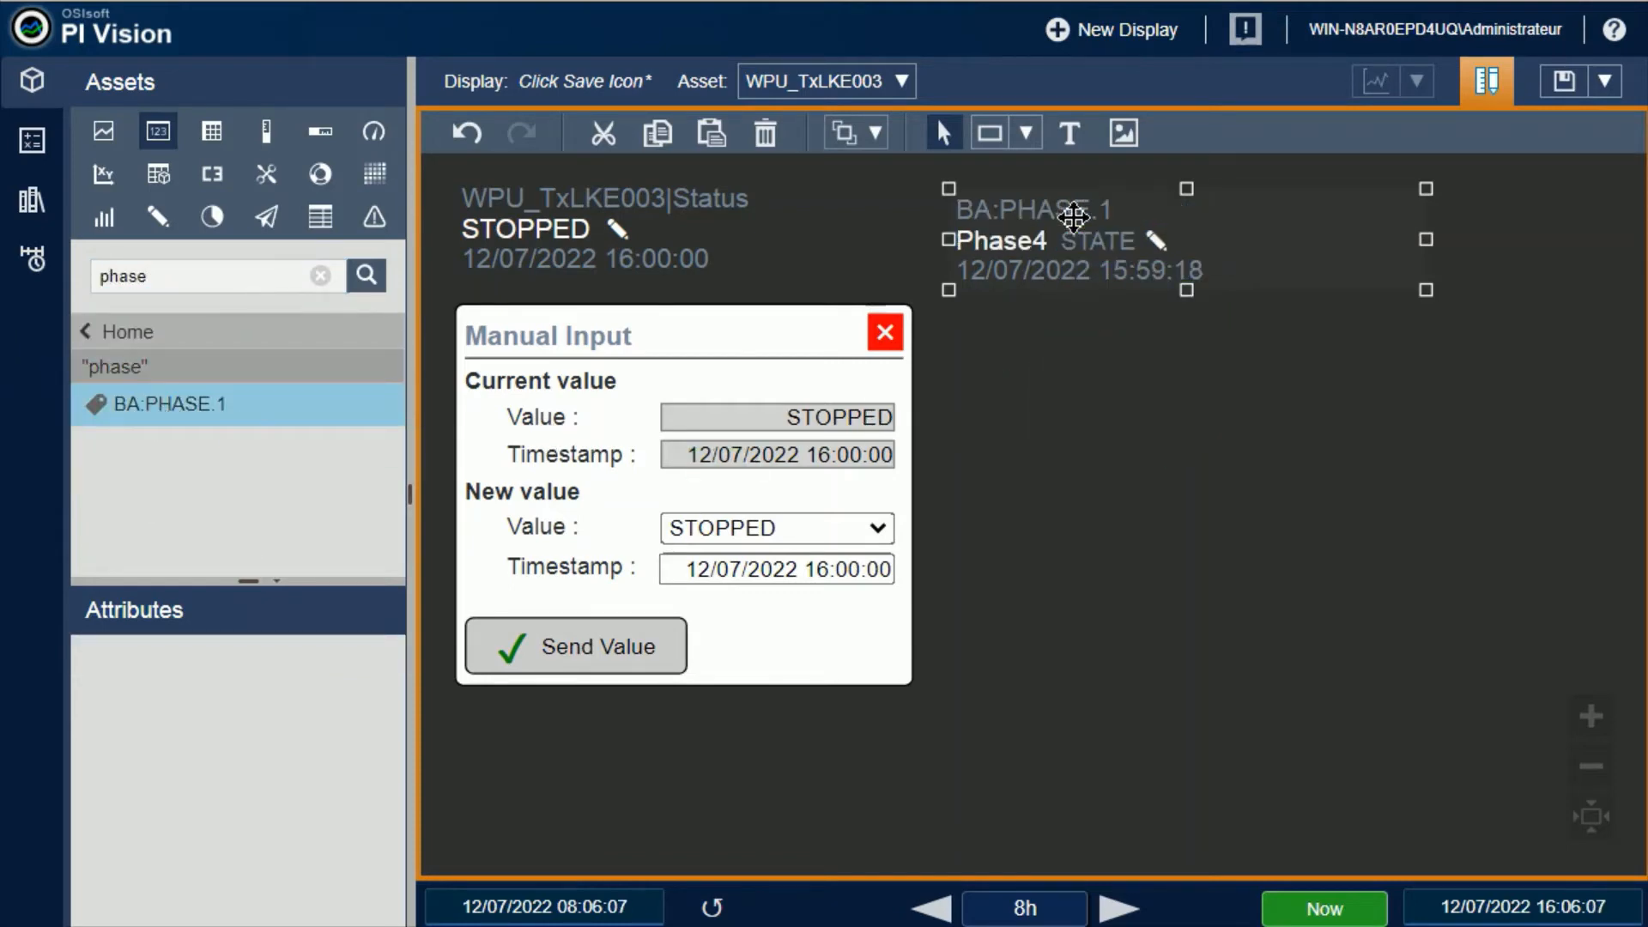
Open the manual input form of BA:PHASE.1, choose Phase7 as the new value, and send it
click(1155, 241)
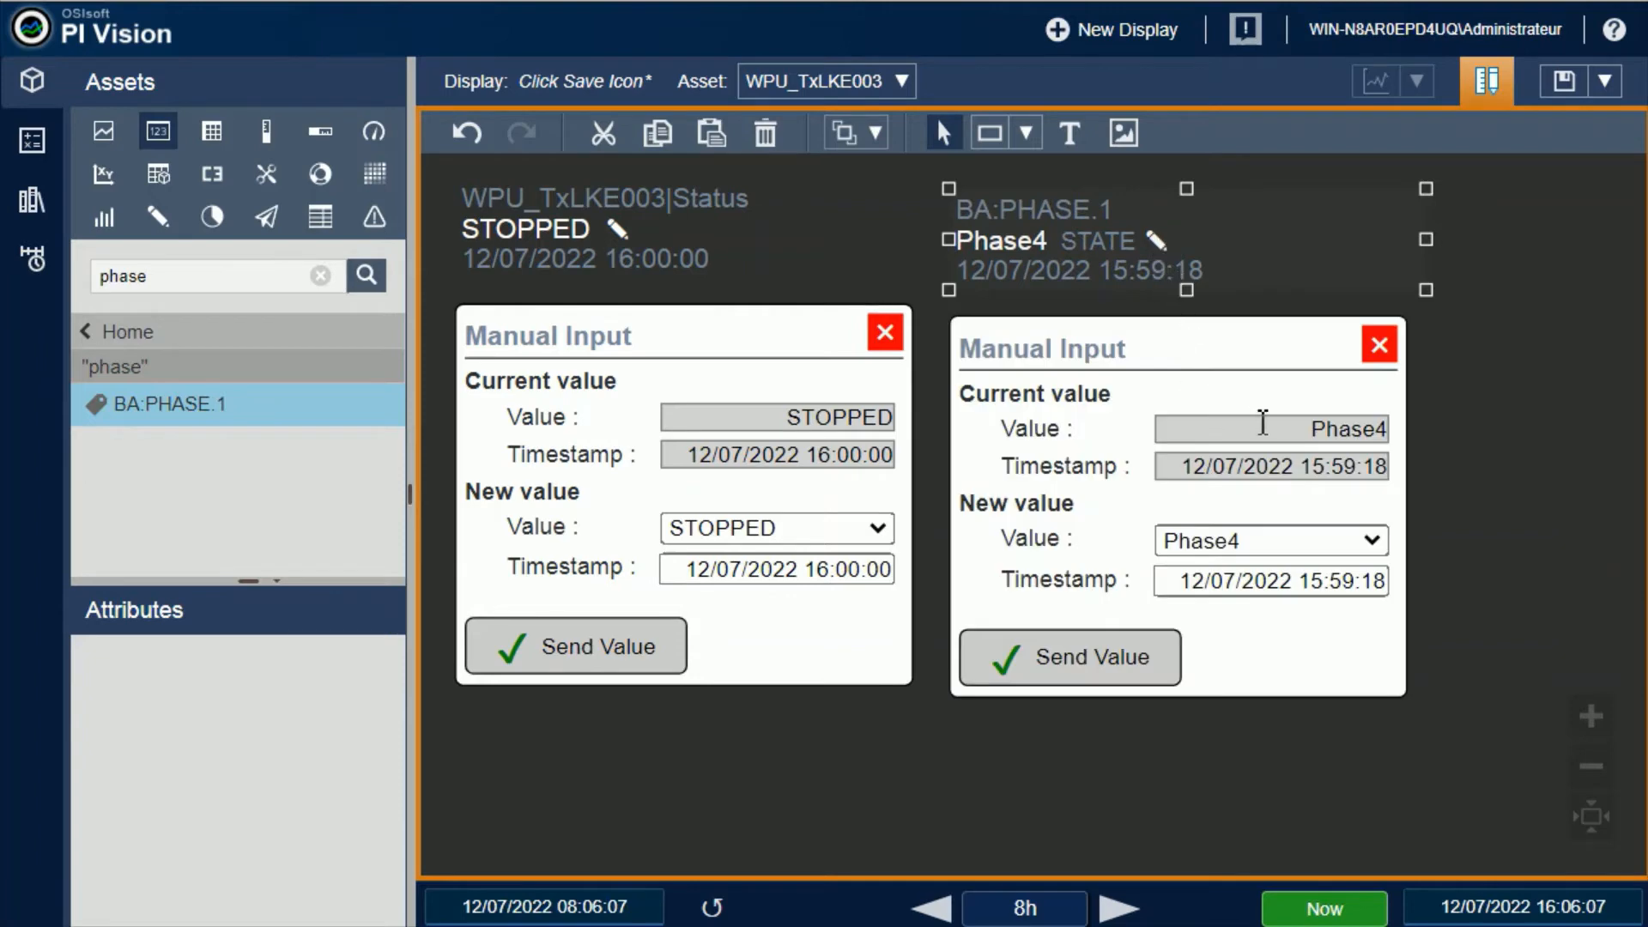
click(1378, 549)
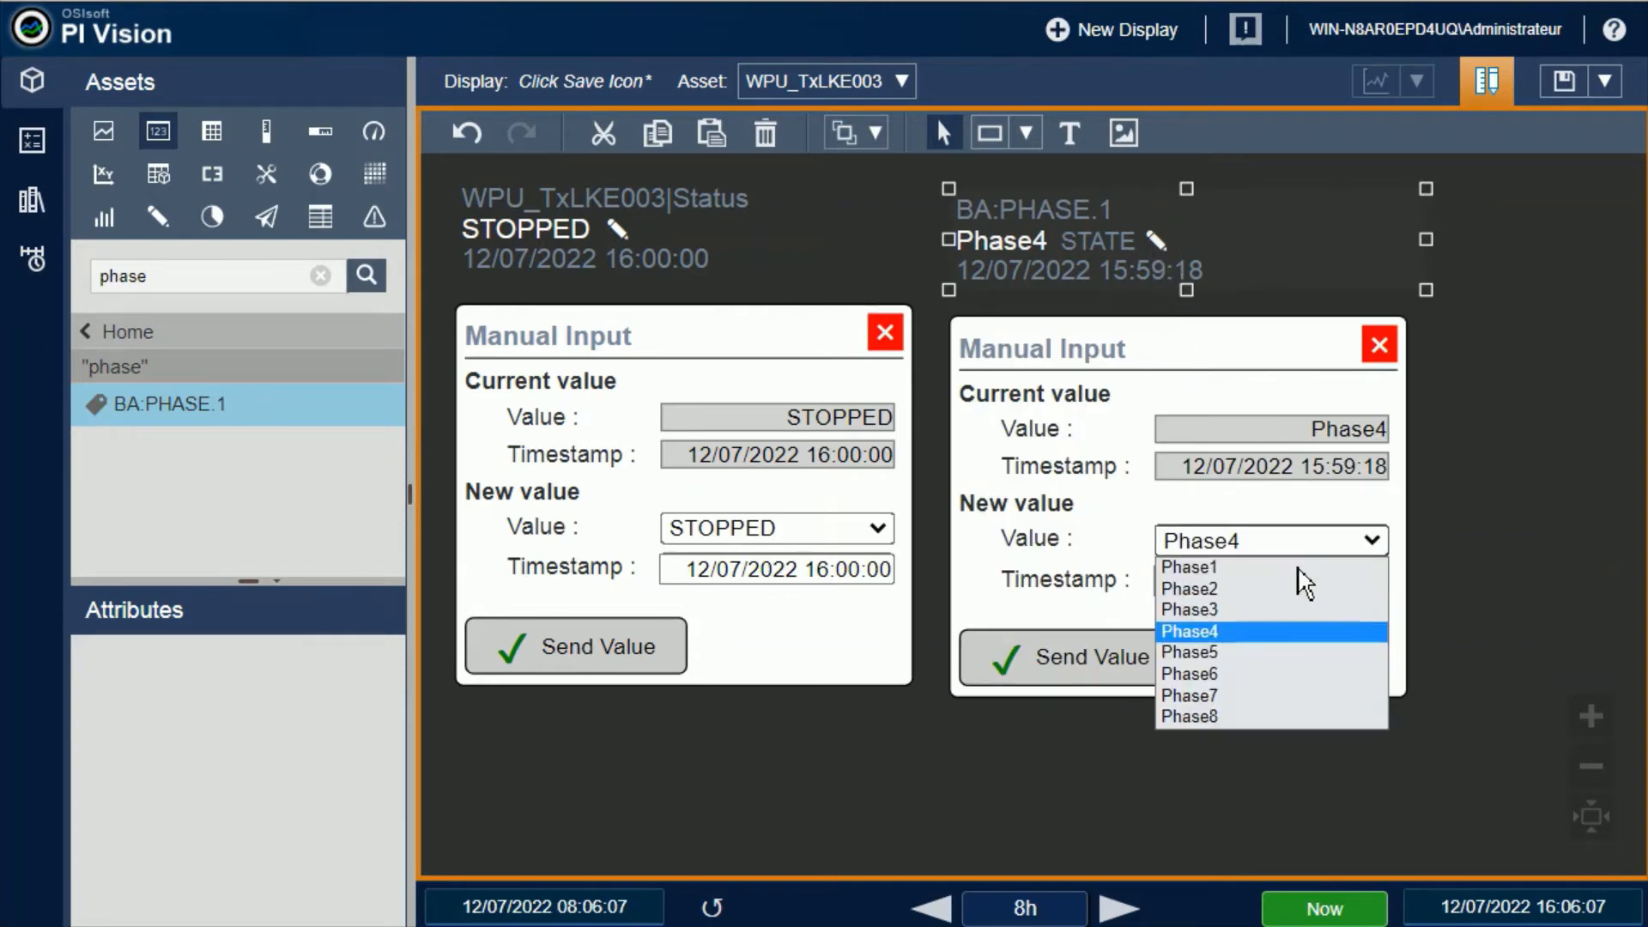
click(1204, 694)
click(1148, 678)
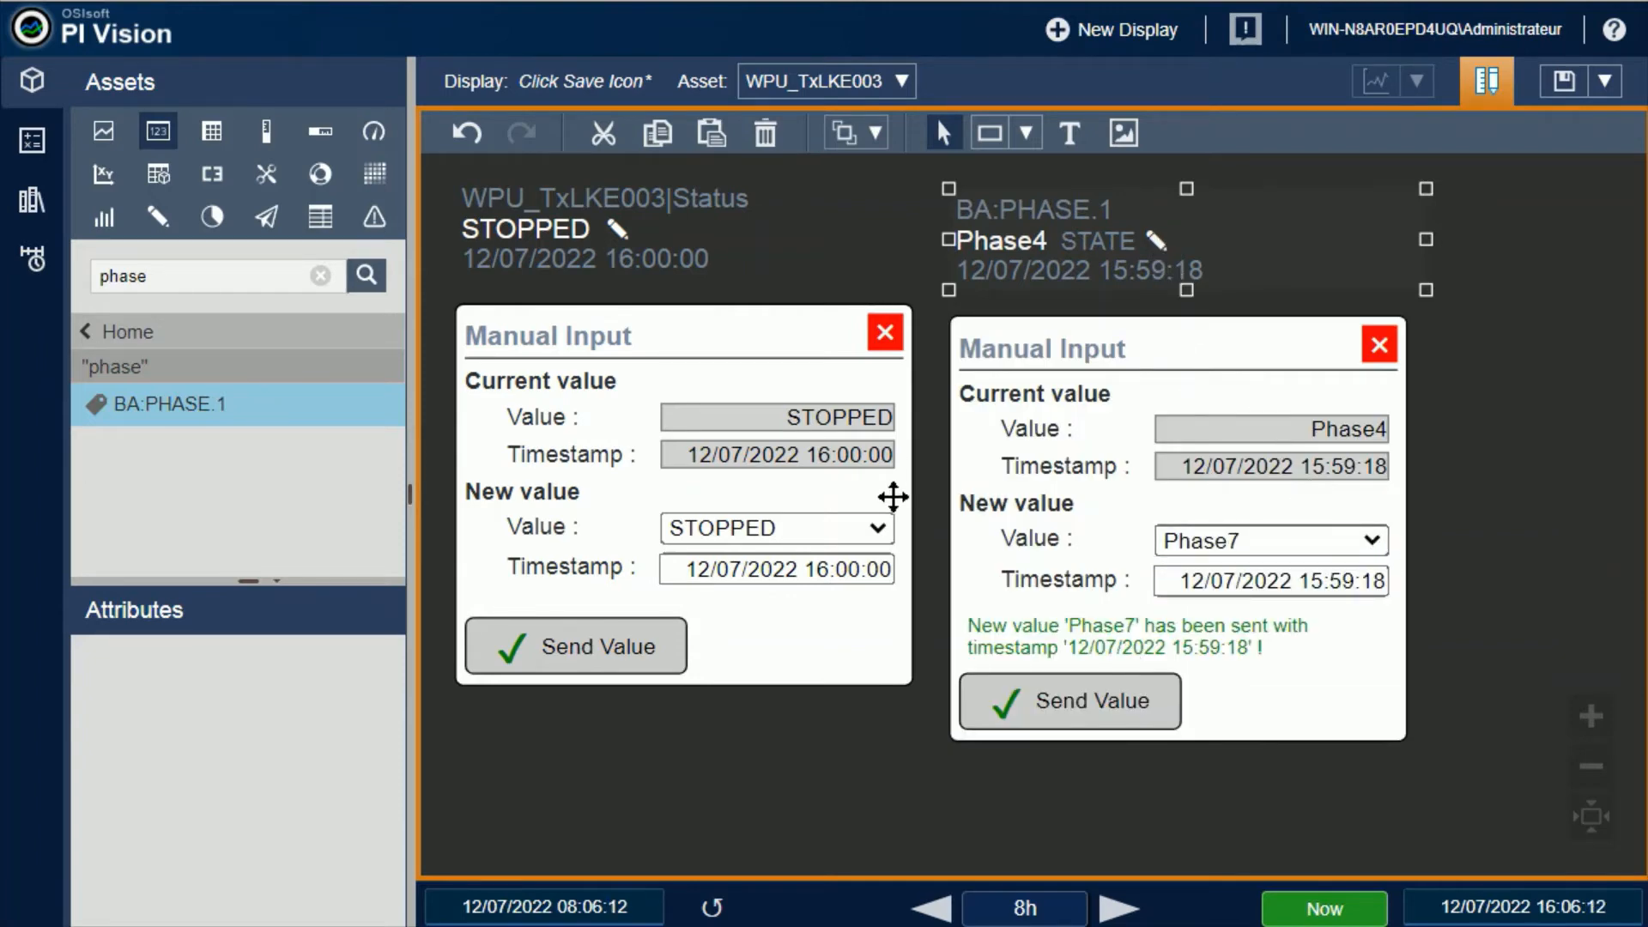
Choose RUNNING as the new value for the WPU_TxLKE003 Status and send it
click(878, 529)
click(738, 597)
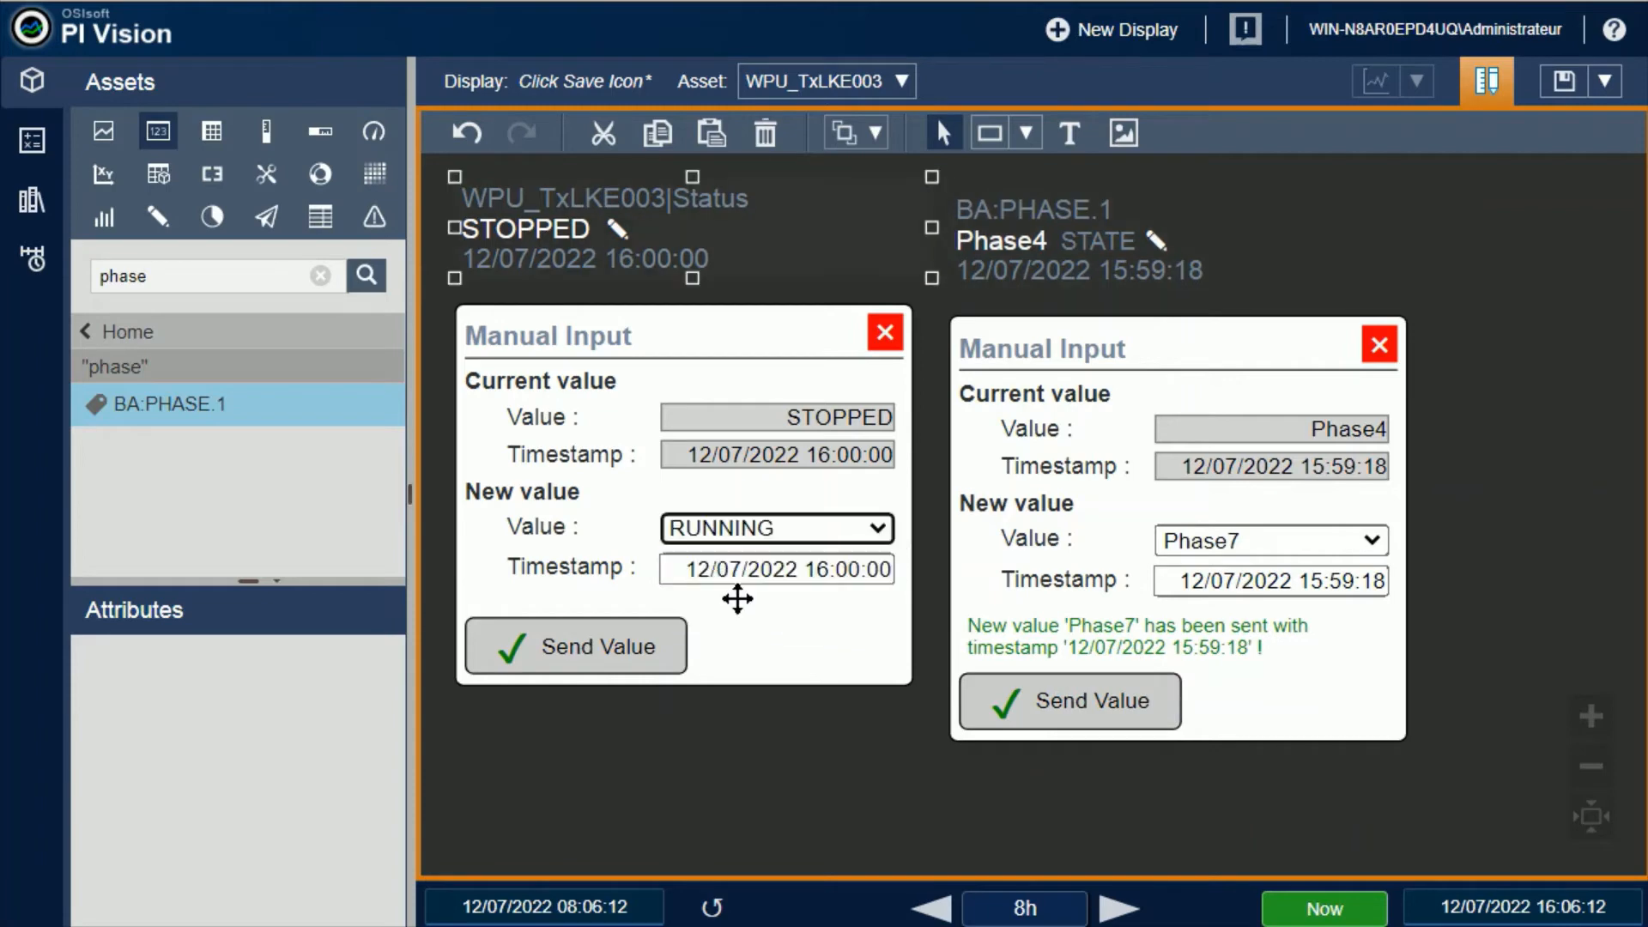
click(635, 651)
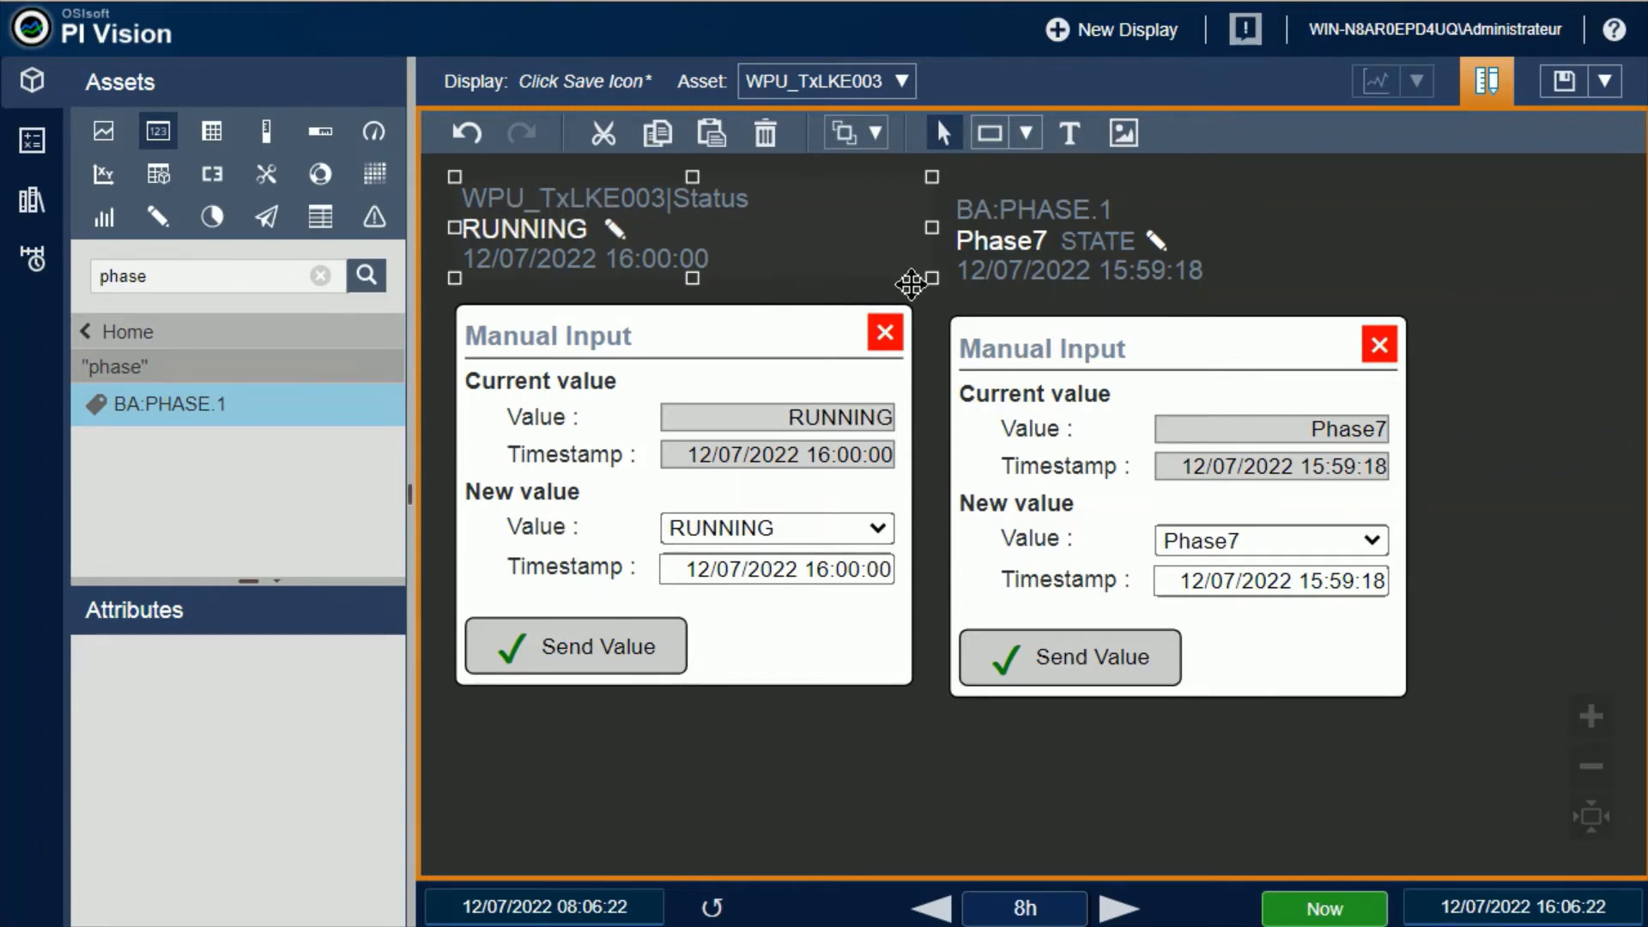
Move the BA:PHASE.1 symbol slightly up and closer to the Status symbol to line the two up
drag(1056, 242, 1045, 237)
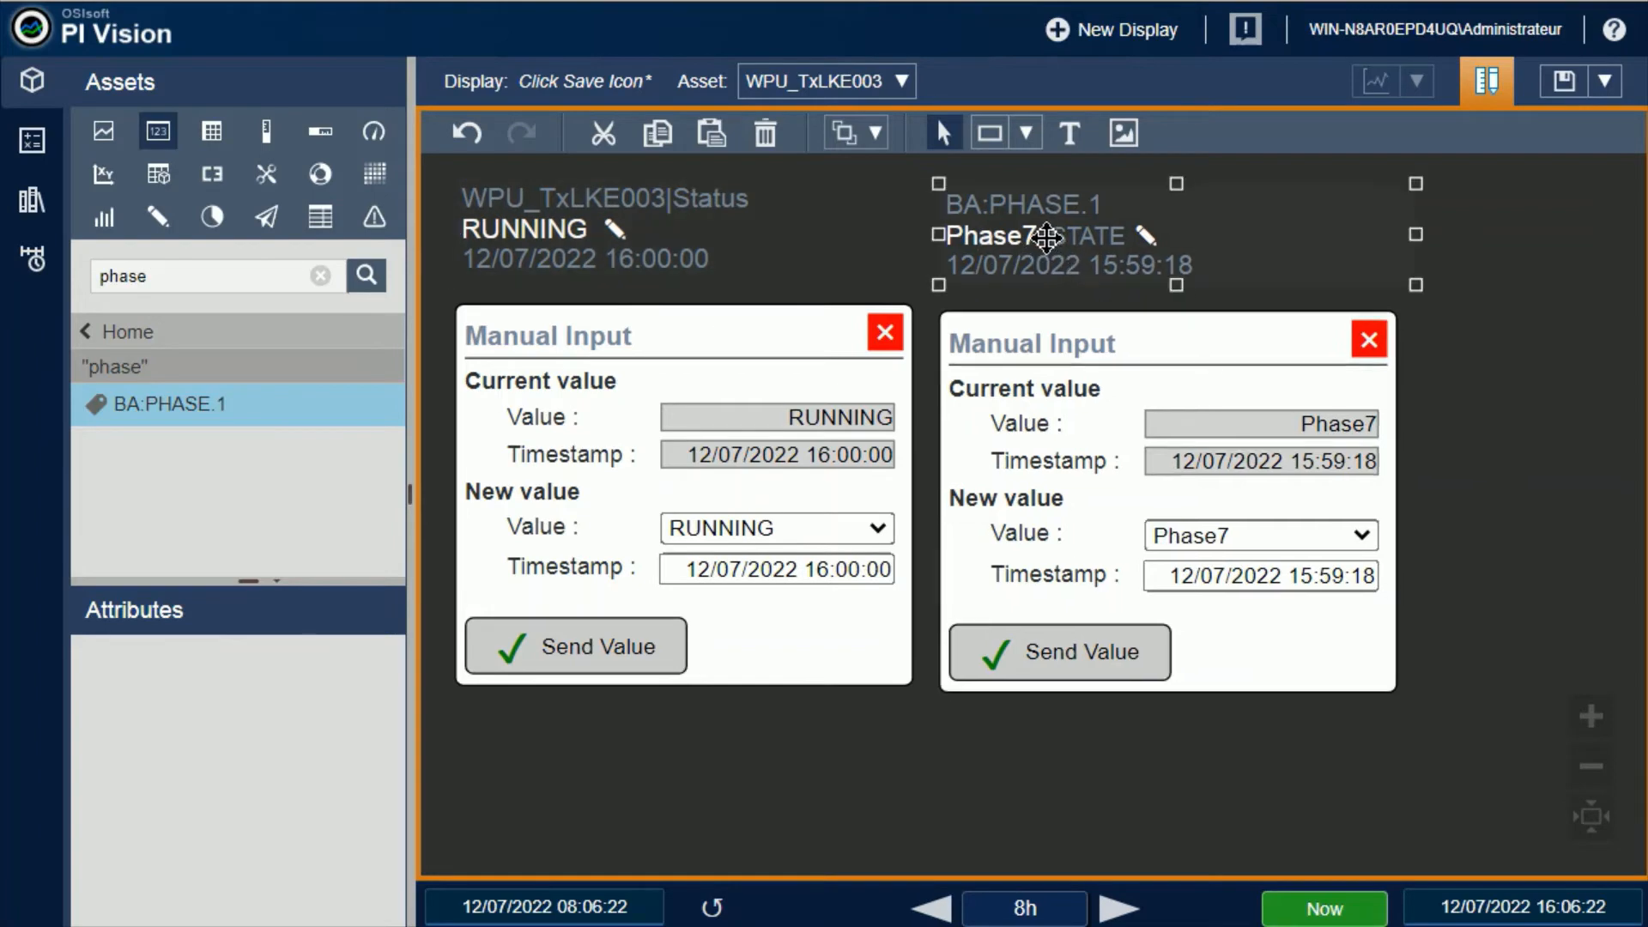
key(Up)
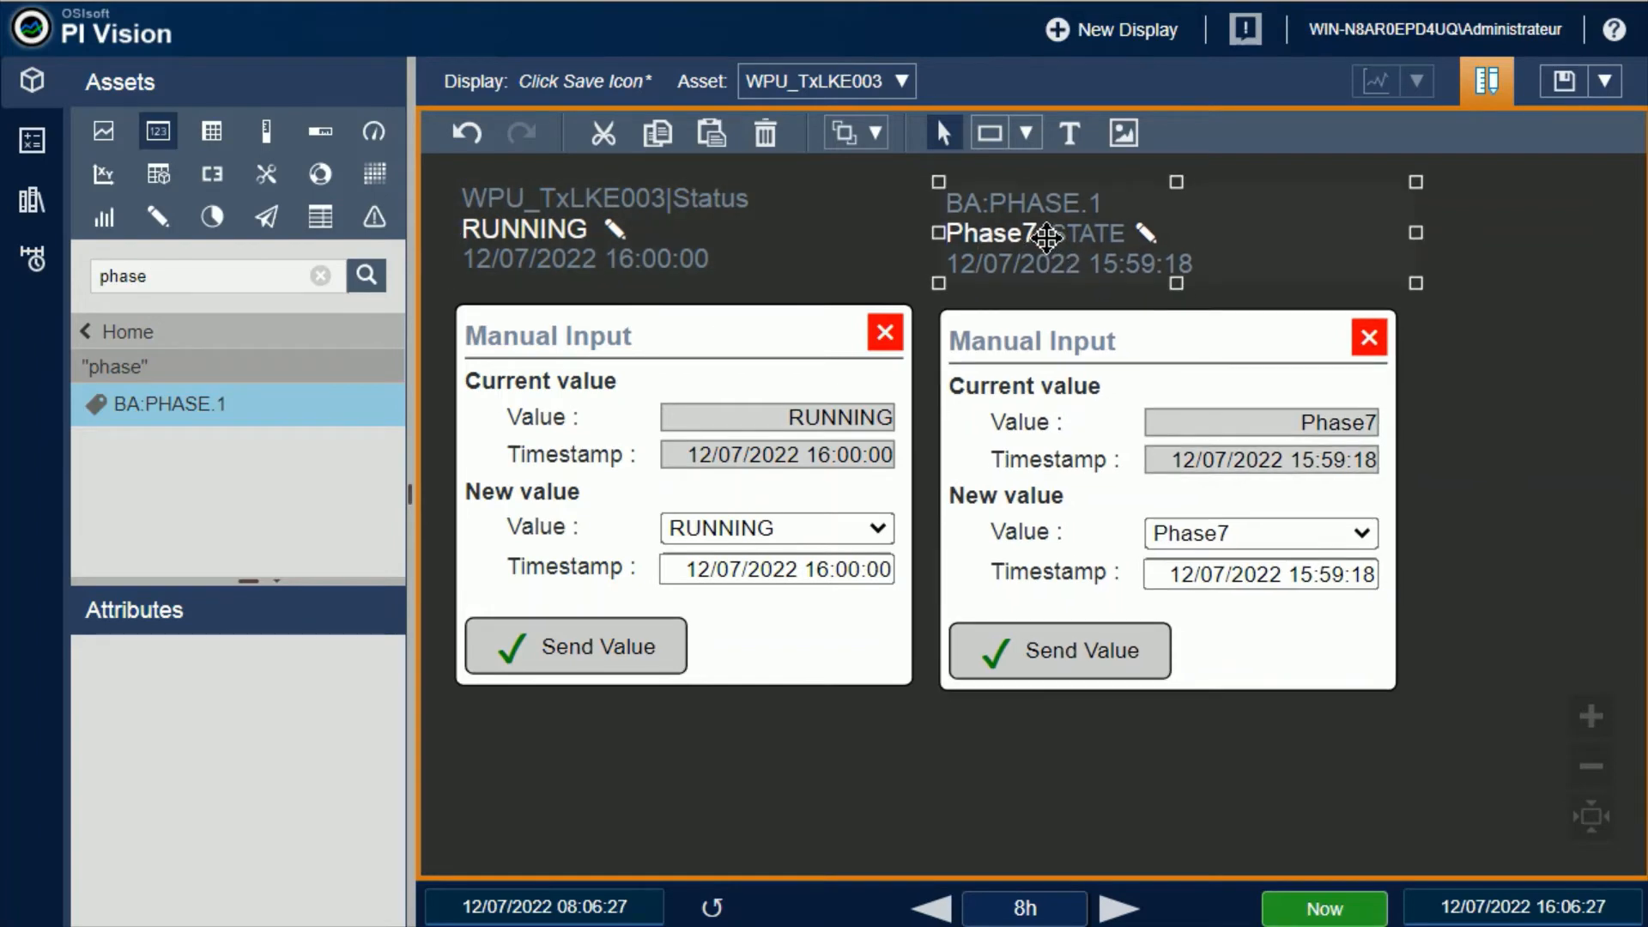
Format the WPU_TxLKE003 Status manual input symbol by hiding and showing again its label and value in turn
click(1595, 772)
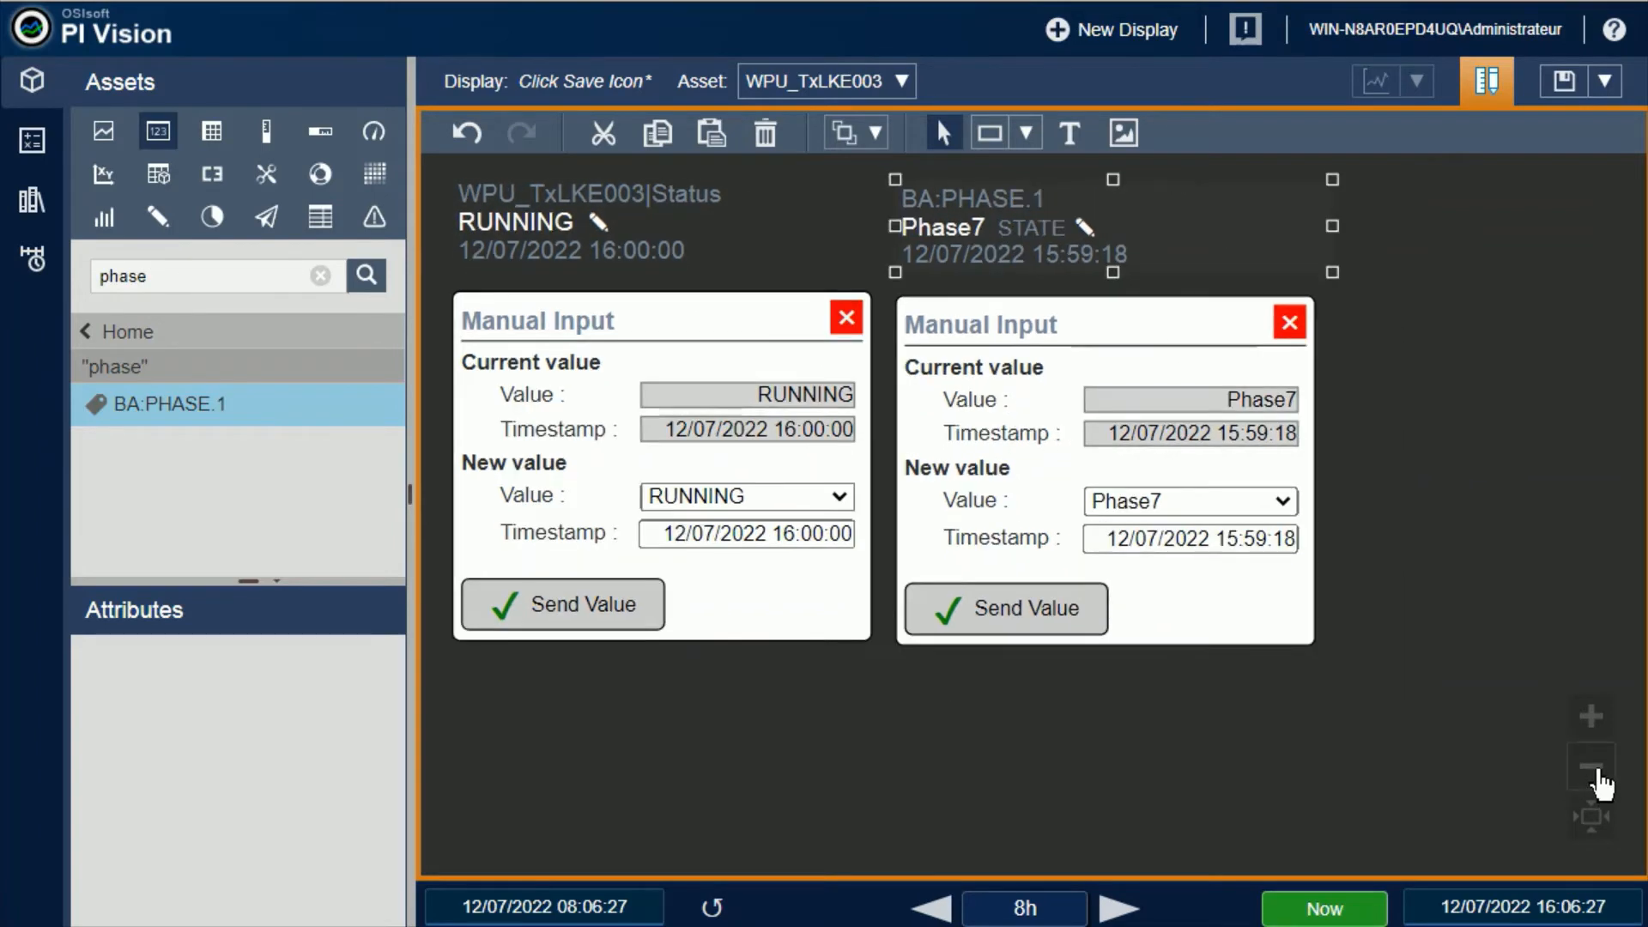
click(1597, 774)
click(1596, 774)
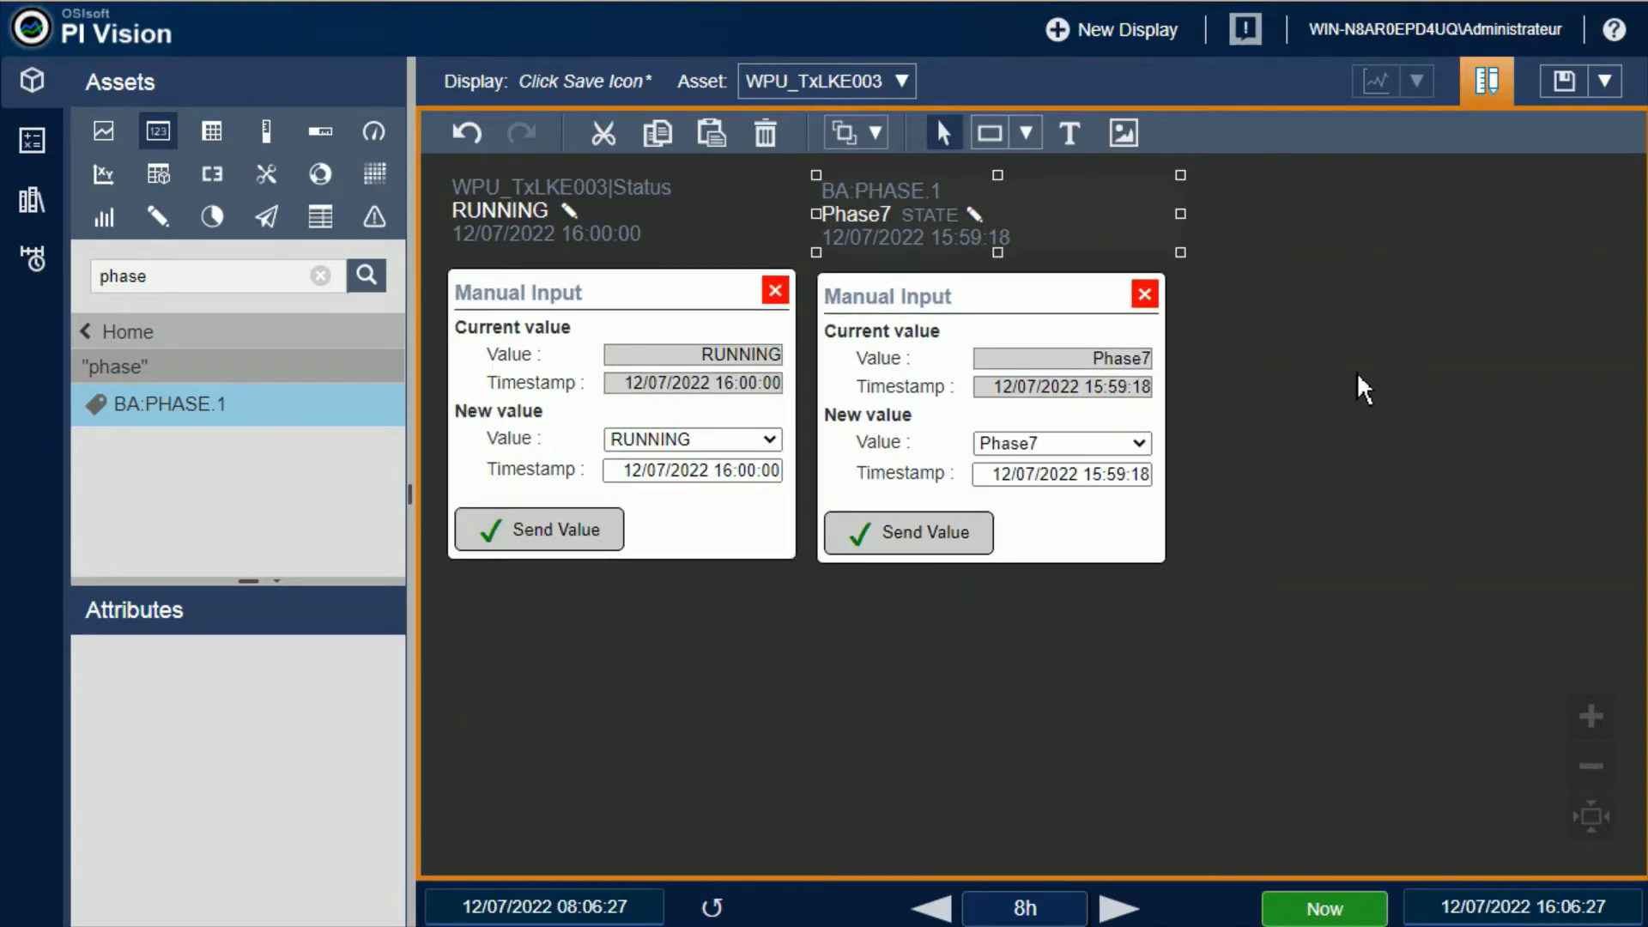
right_click(627, 211)
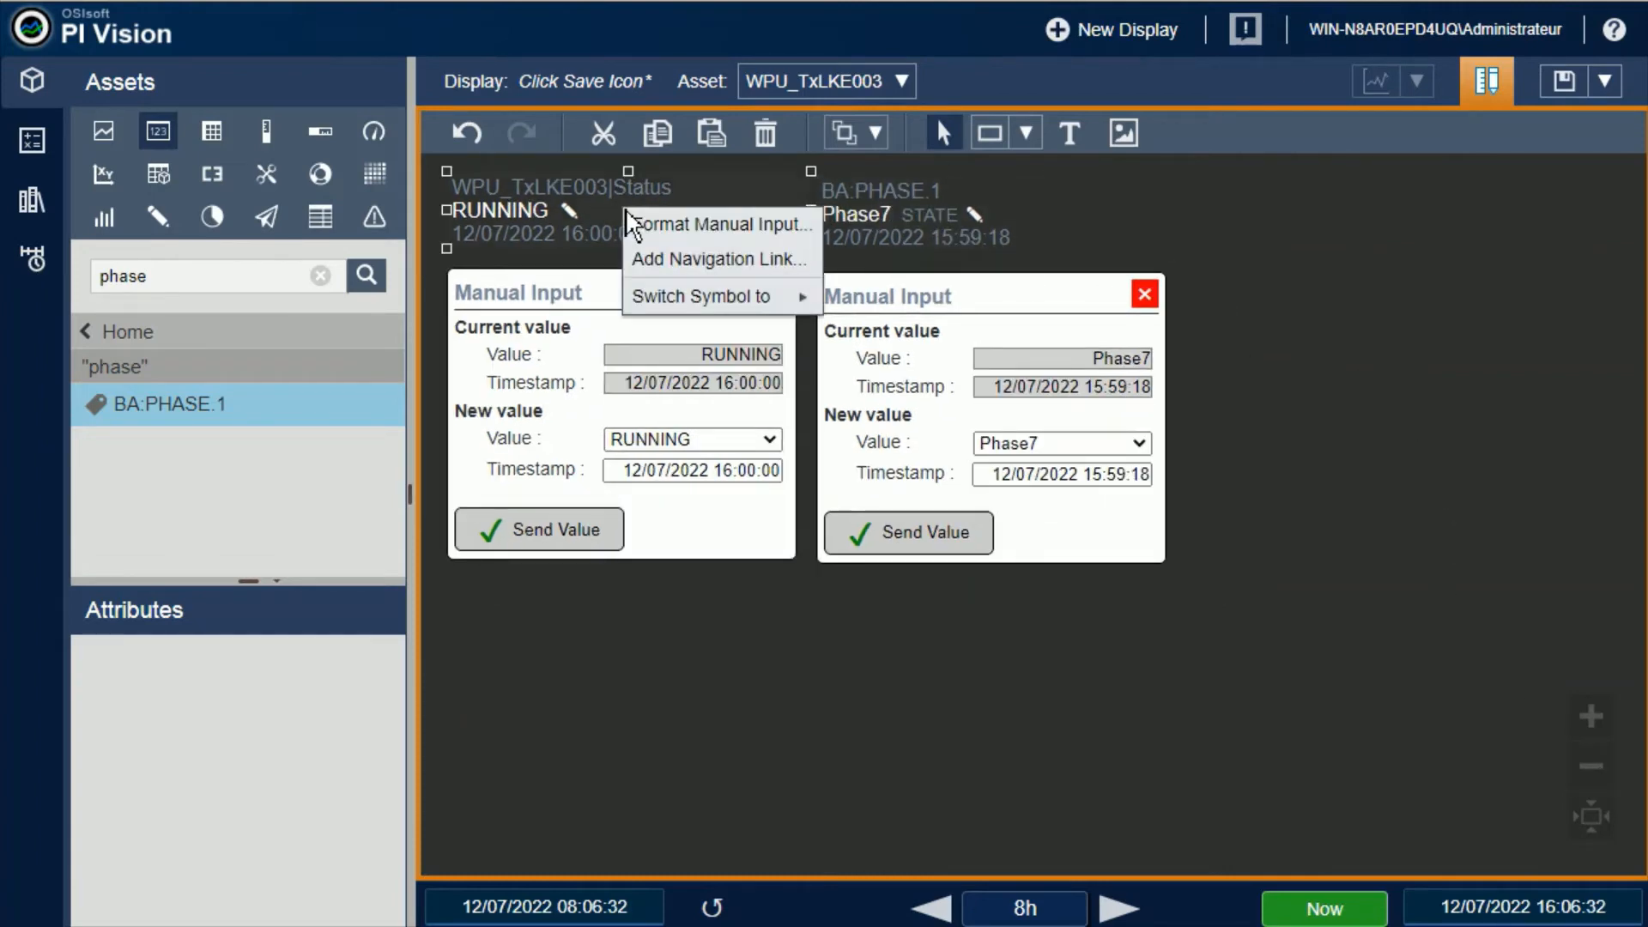
click(712, 226)
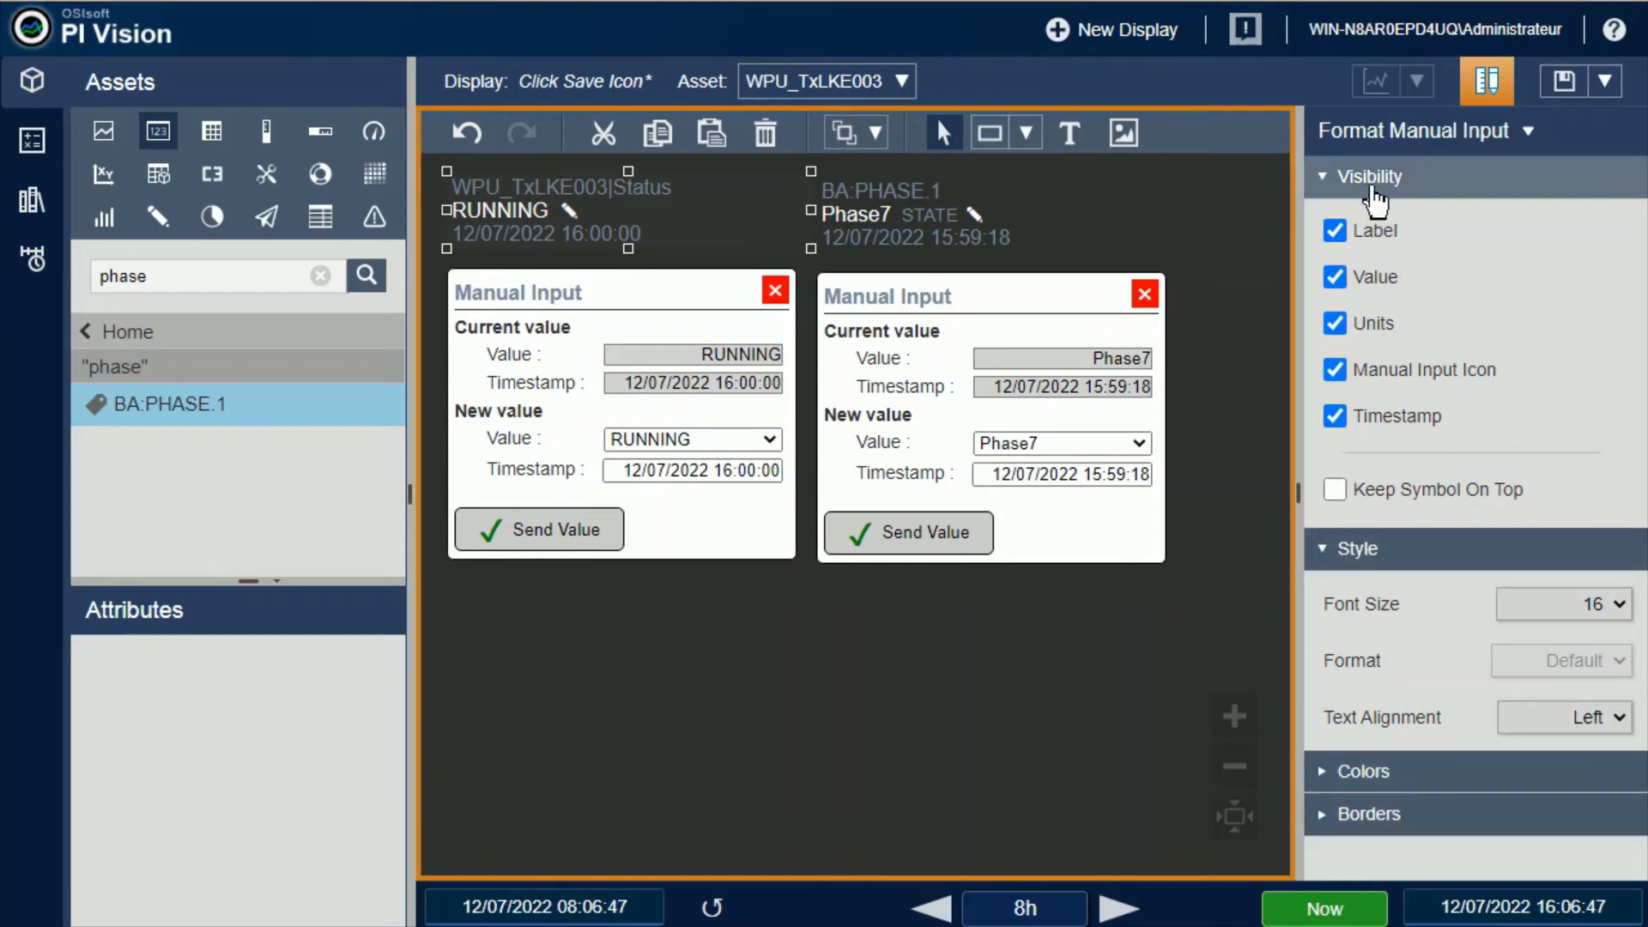
click(1338, 233)
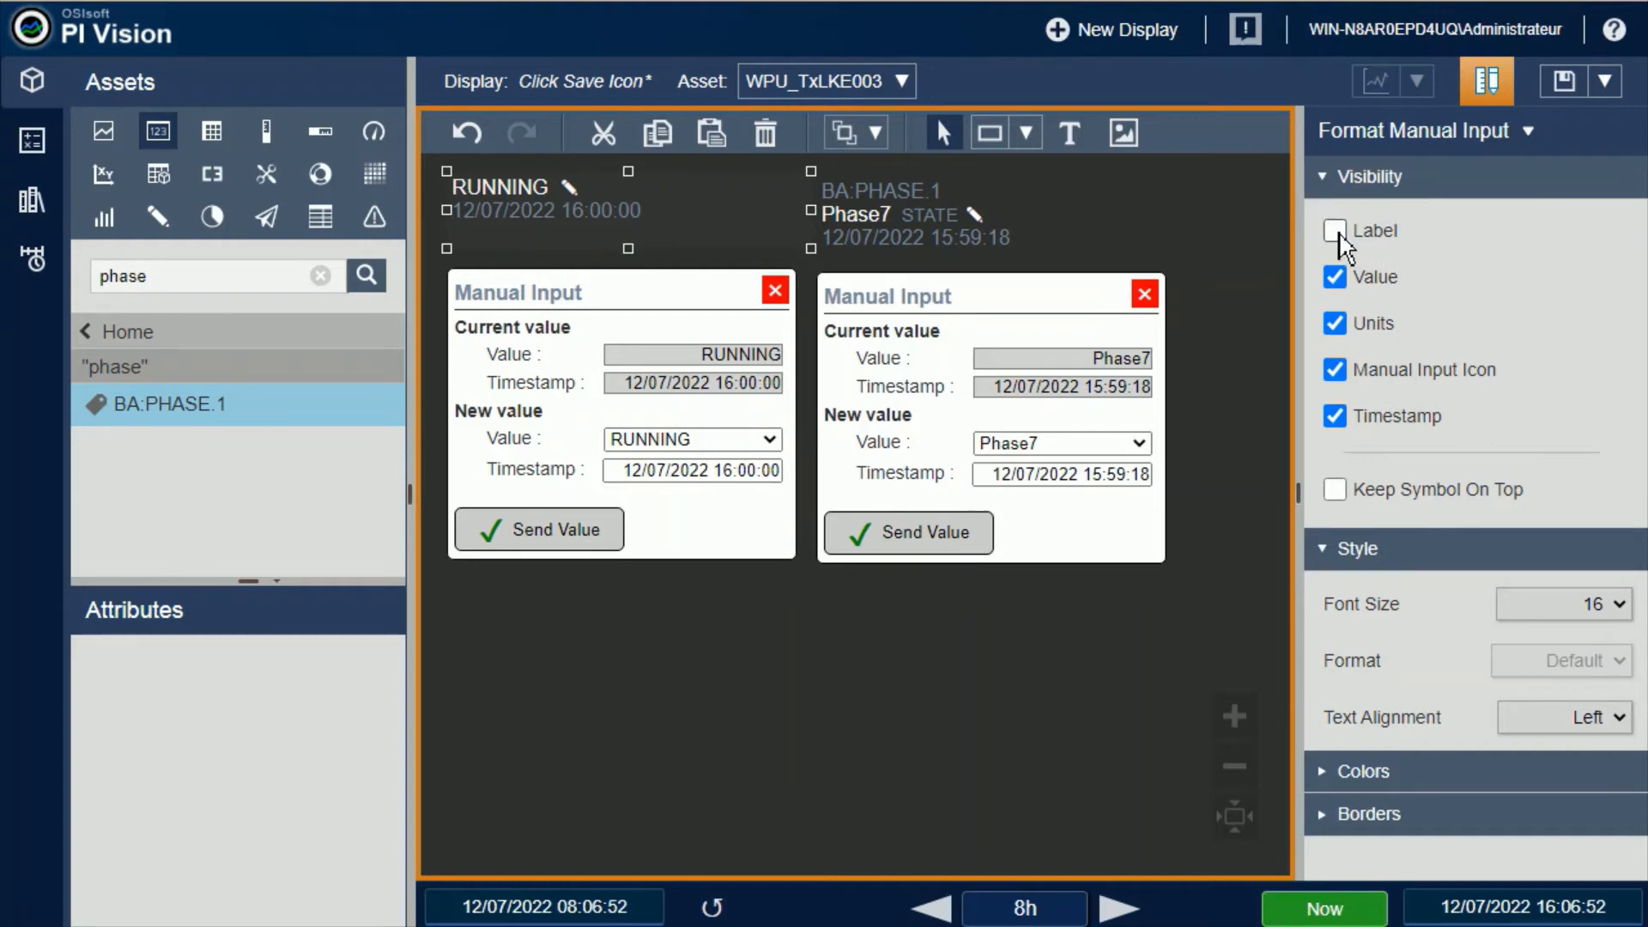
click(1337, 233)
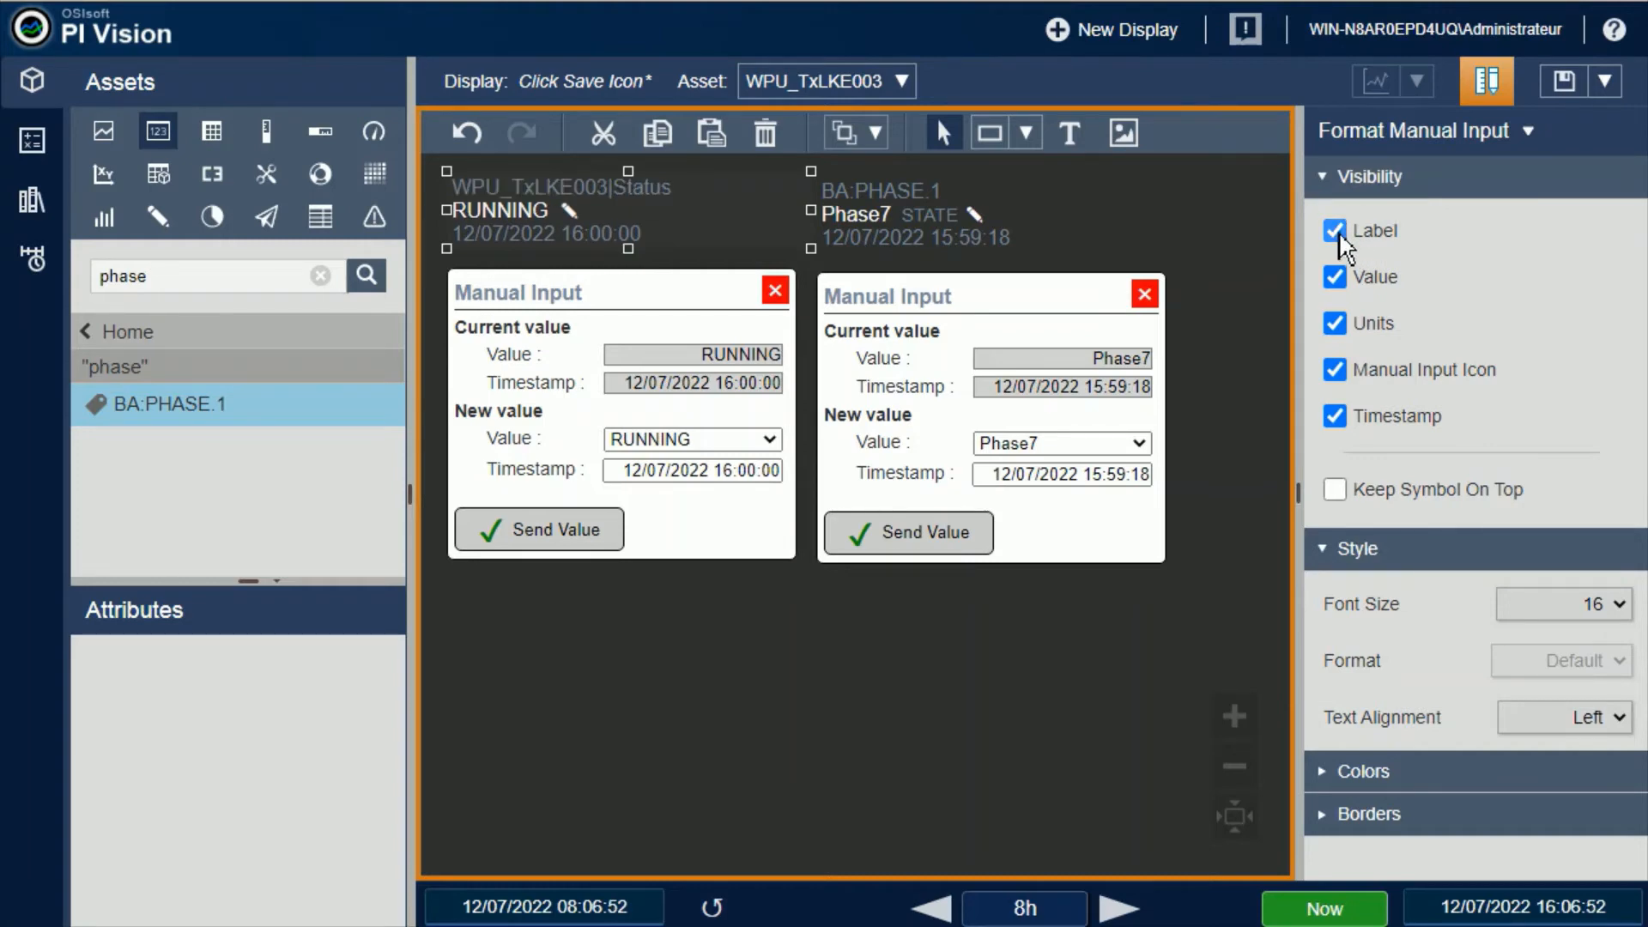
click(1337, 234)
click(1336, 232)
click(1339, 279)
click(1339, 279)
Hide the timestamp of the BA:PHASE.1 manual input symbol and show it again
click(927, 230)
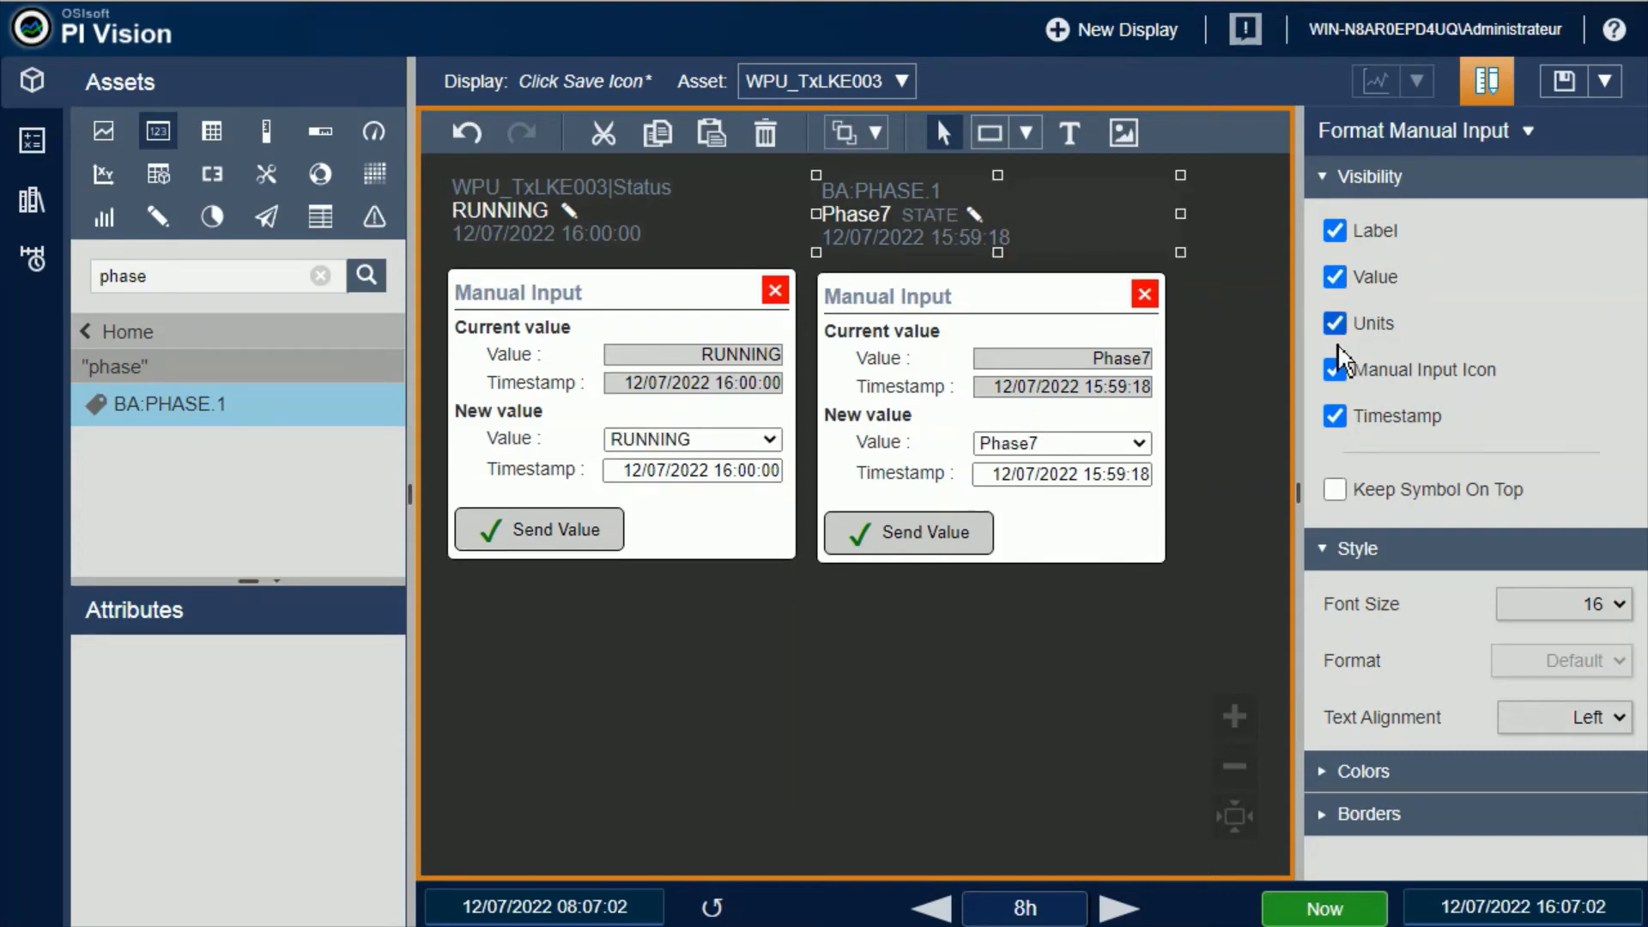
click(1339, 374)
click(1338, 418)
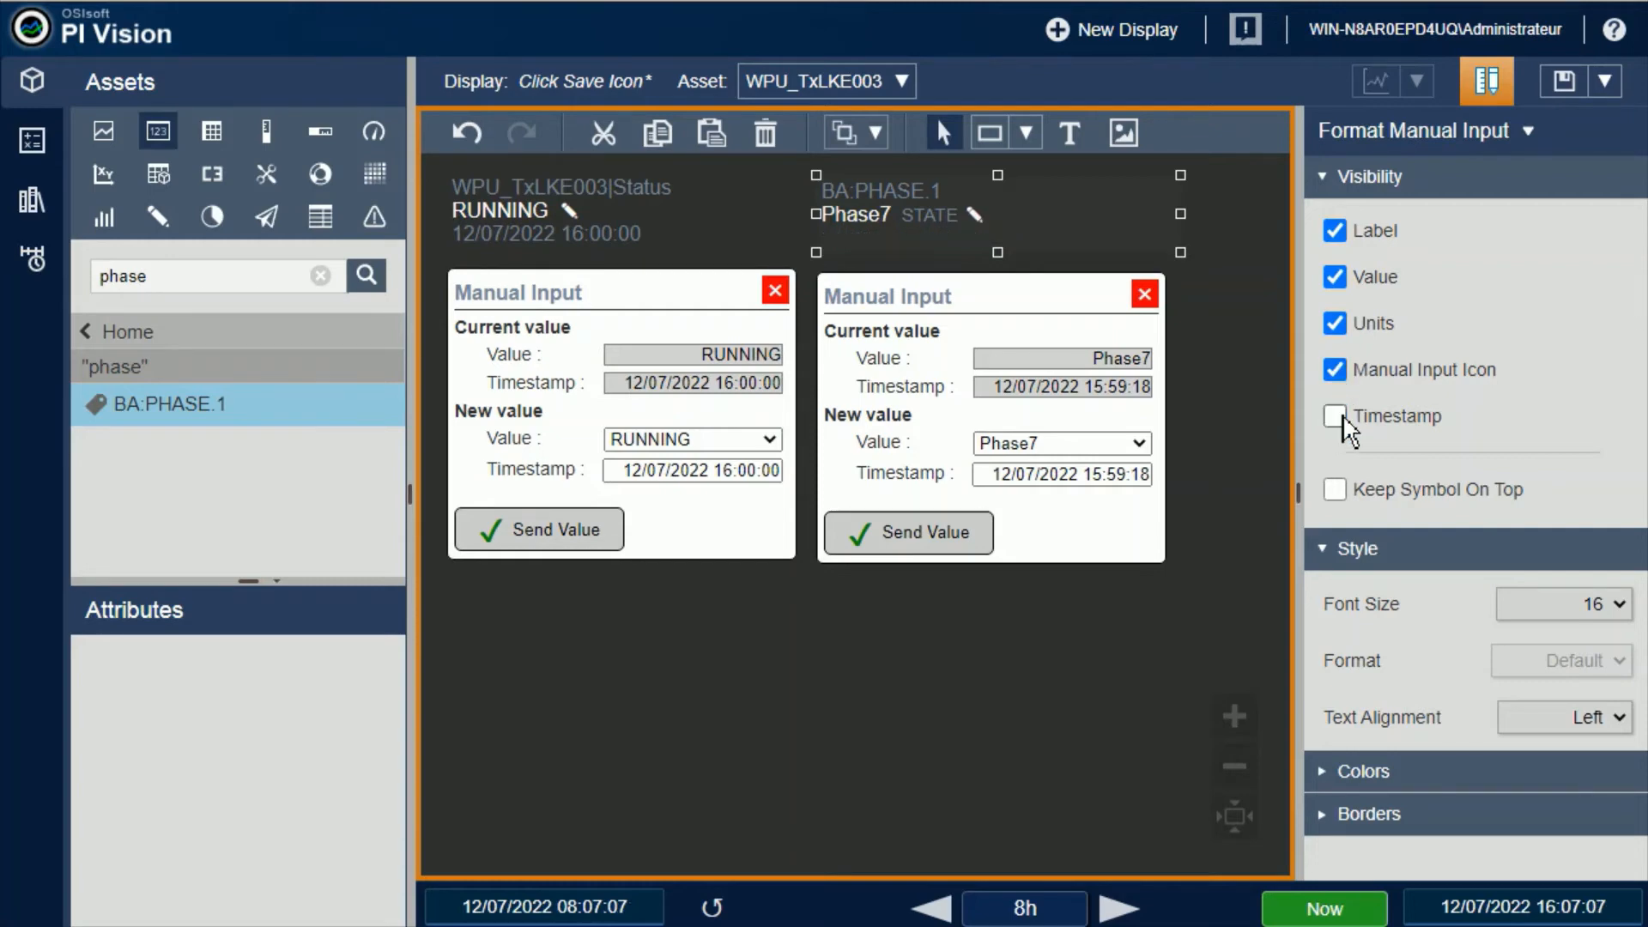
click(1339, 419)
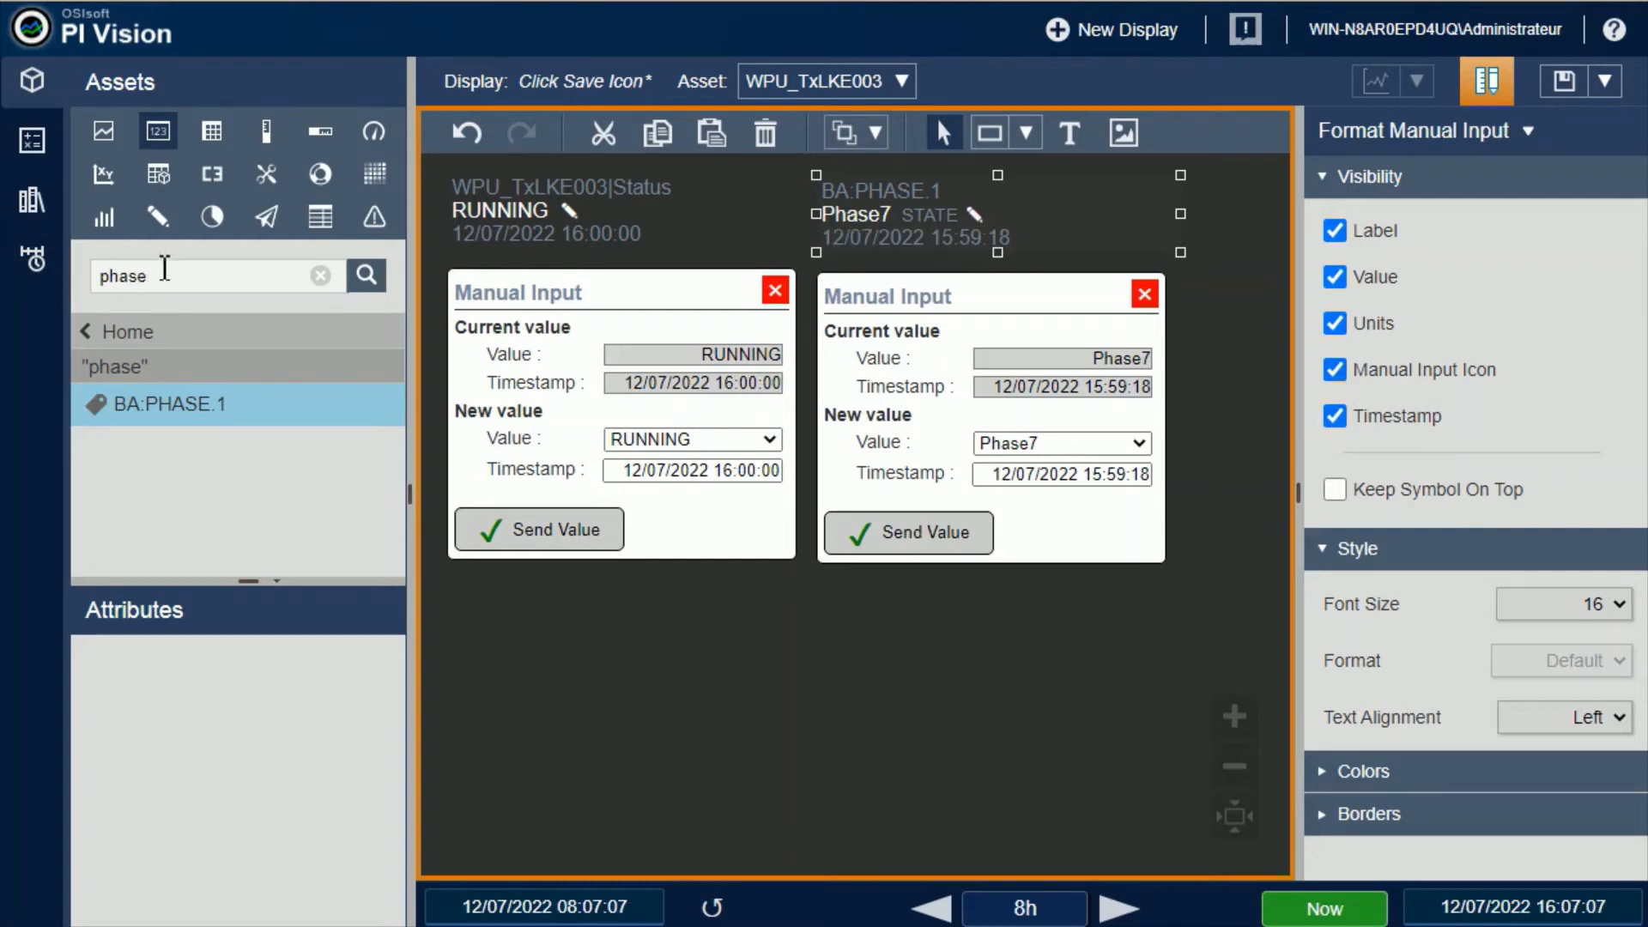
Search for cdt and assign the CDT158 tag to the first manual input symbol
drag(161, 269, 74, 283)
text(q)
text(dt)
key(Return)
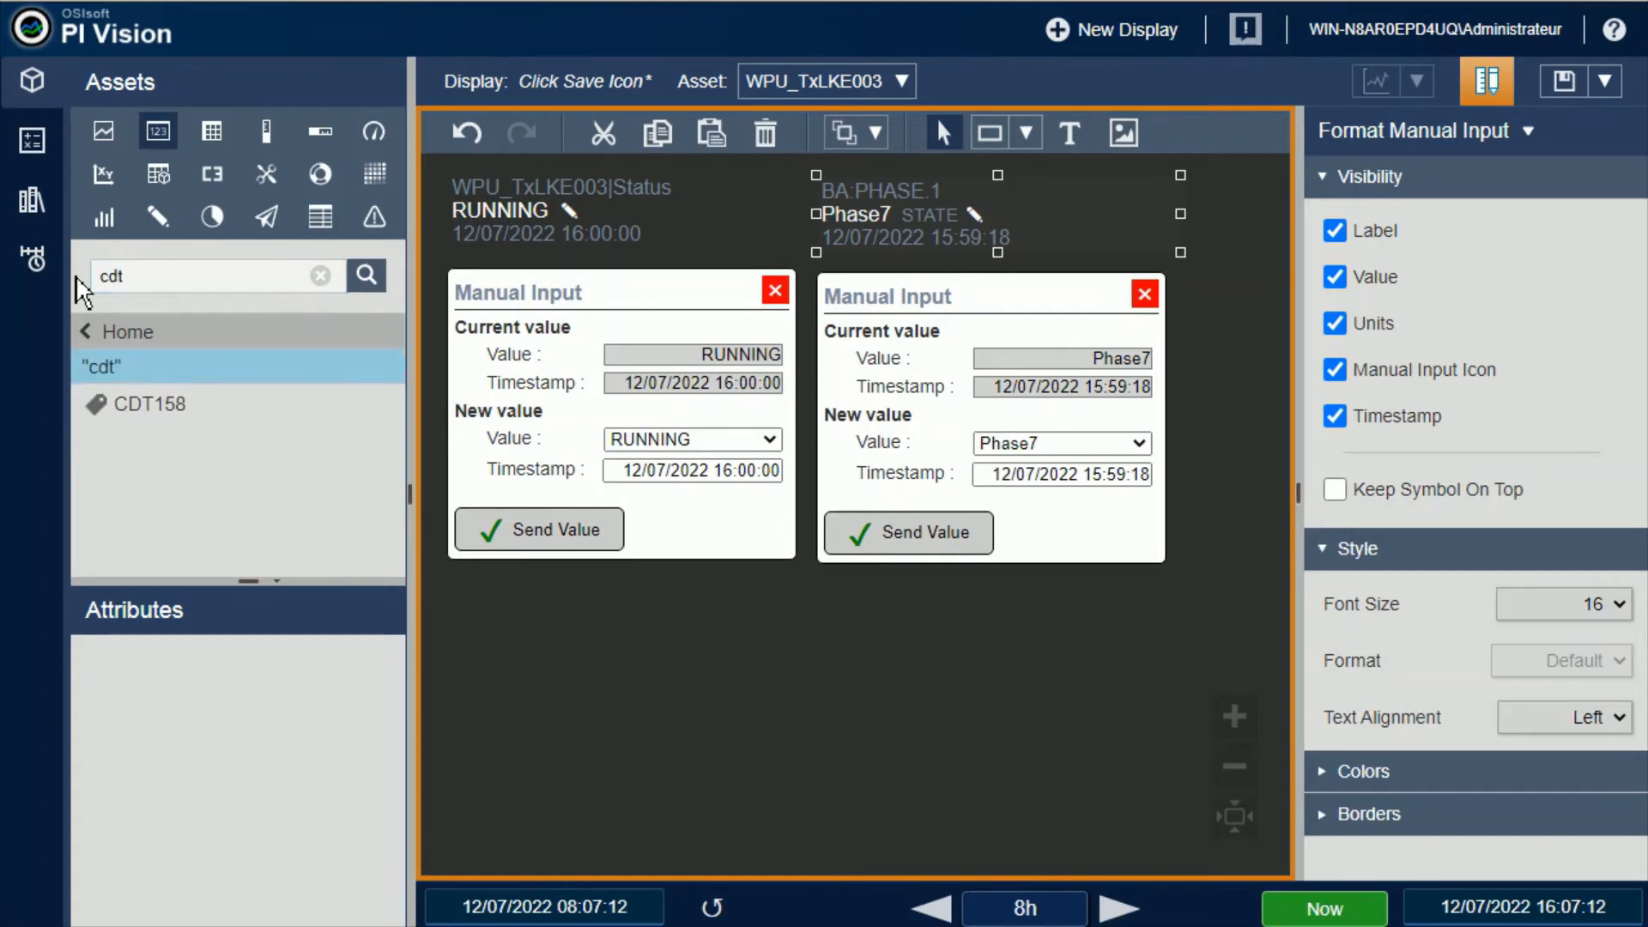
drag(141, 412, 477, 232)
Enable Keep Symbol On Top in the format options of the CDT158 symbol
right_click(697, 219)
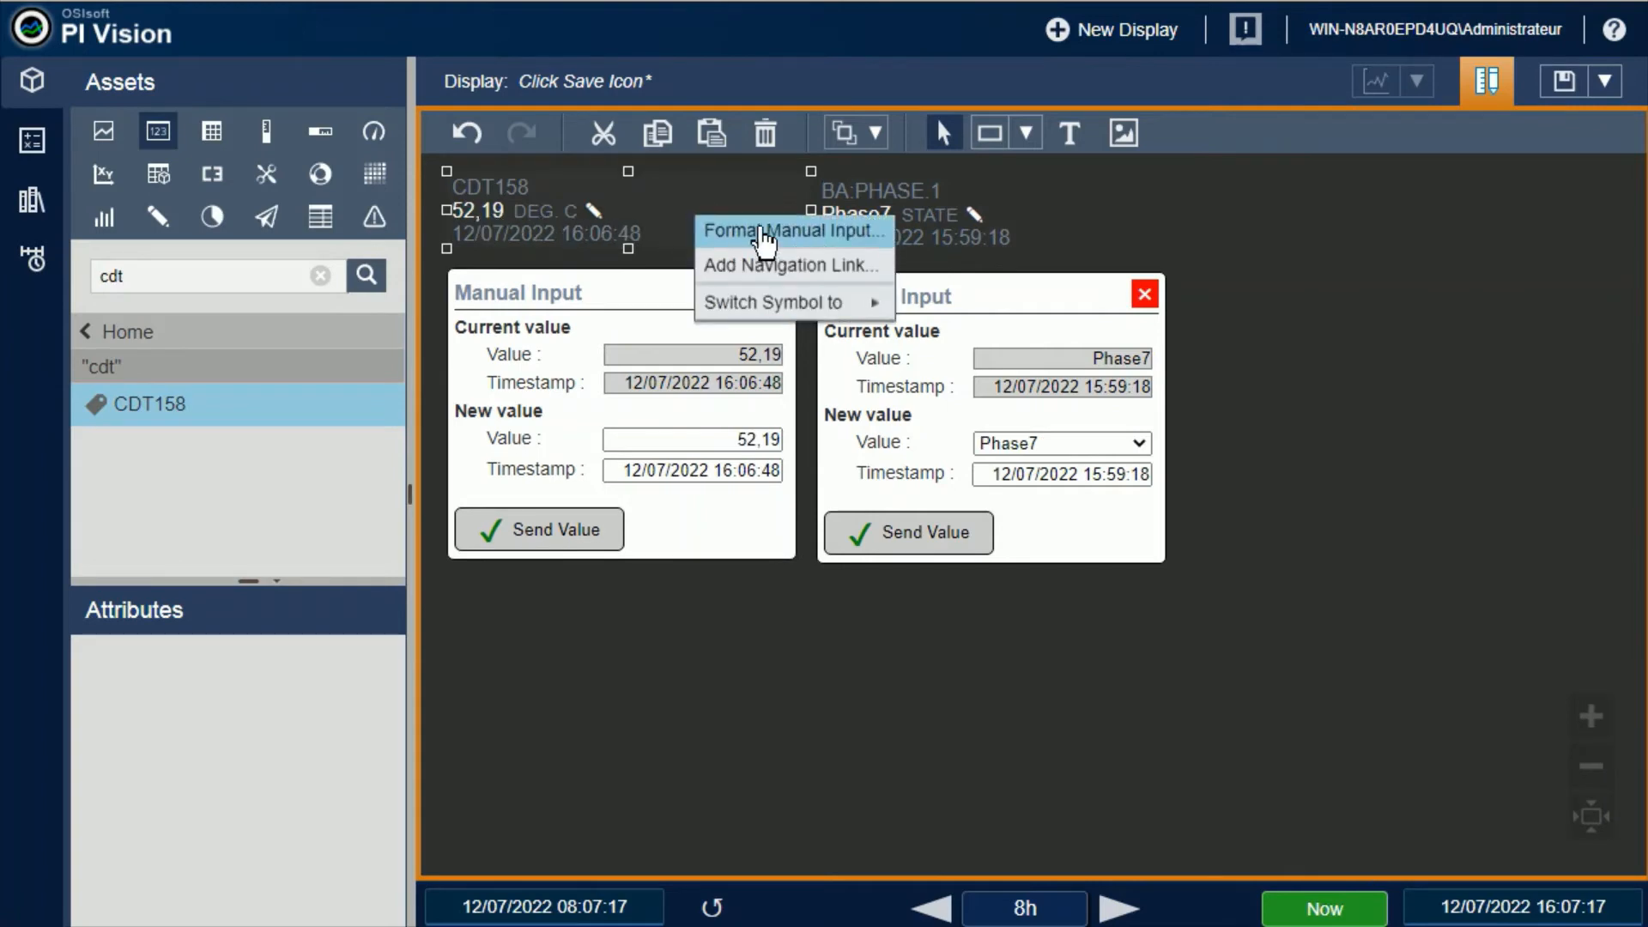
click(760, 228)
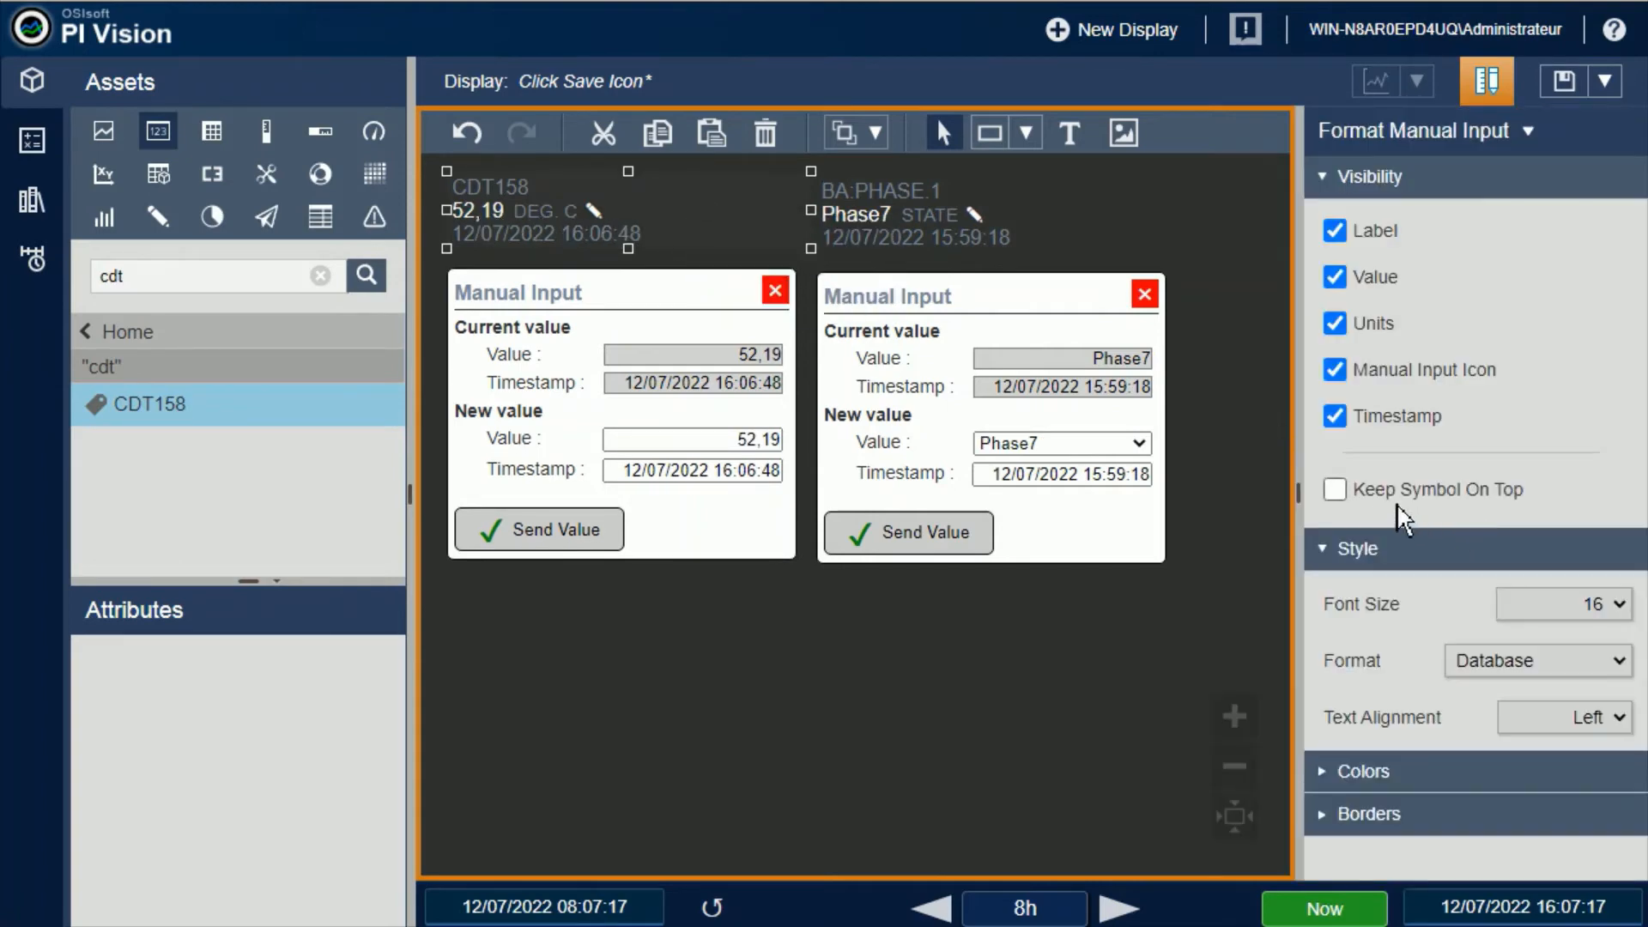
click(1335, 490)
Move the BA:PHASE.1 symbol closer to CDT158 so their forms overlap, and close and reopen the forms to compare the stacking
drag(922, 212, 783, 229)
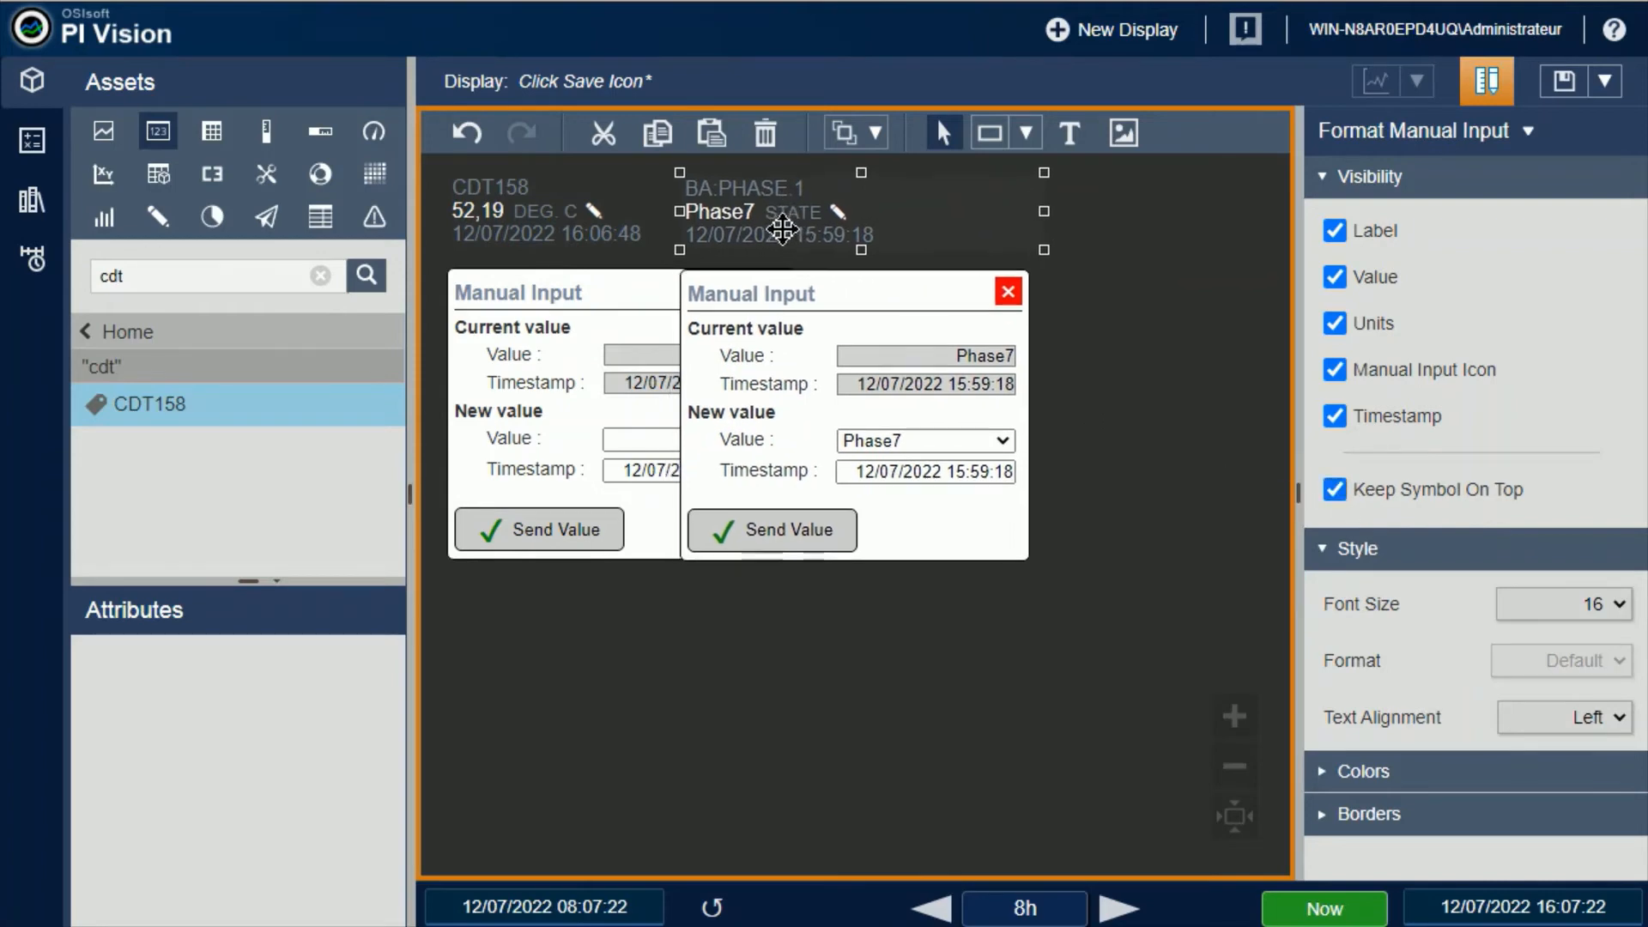
click(616, 208)
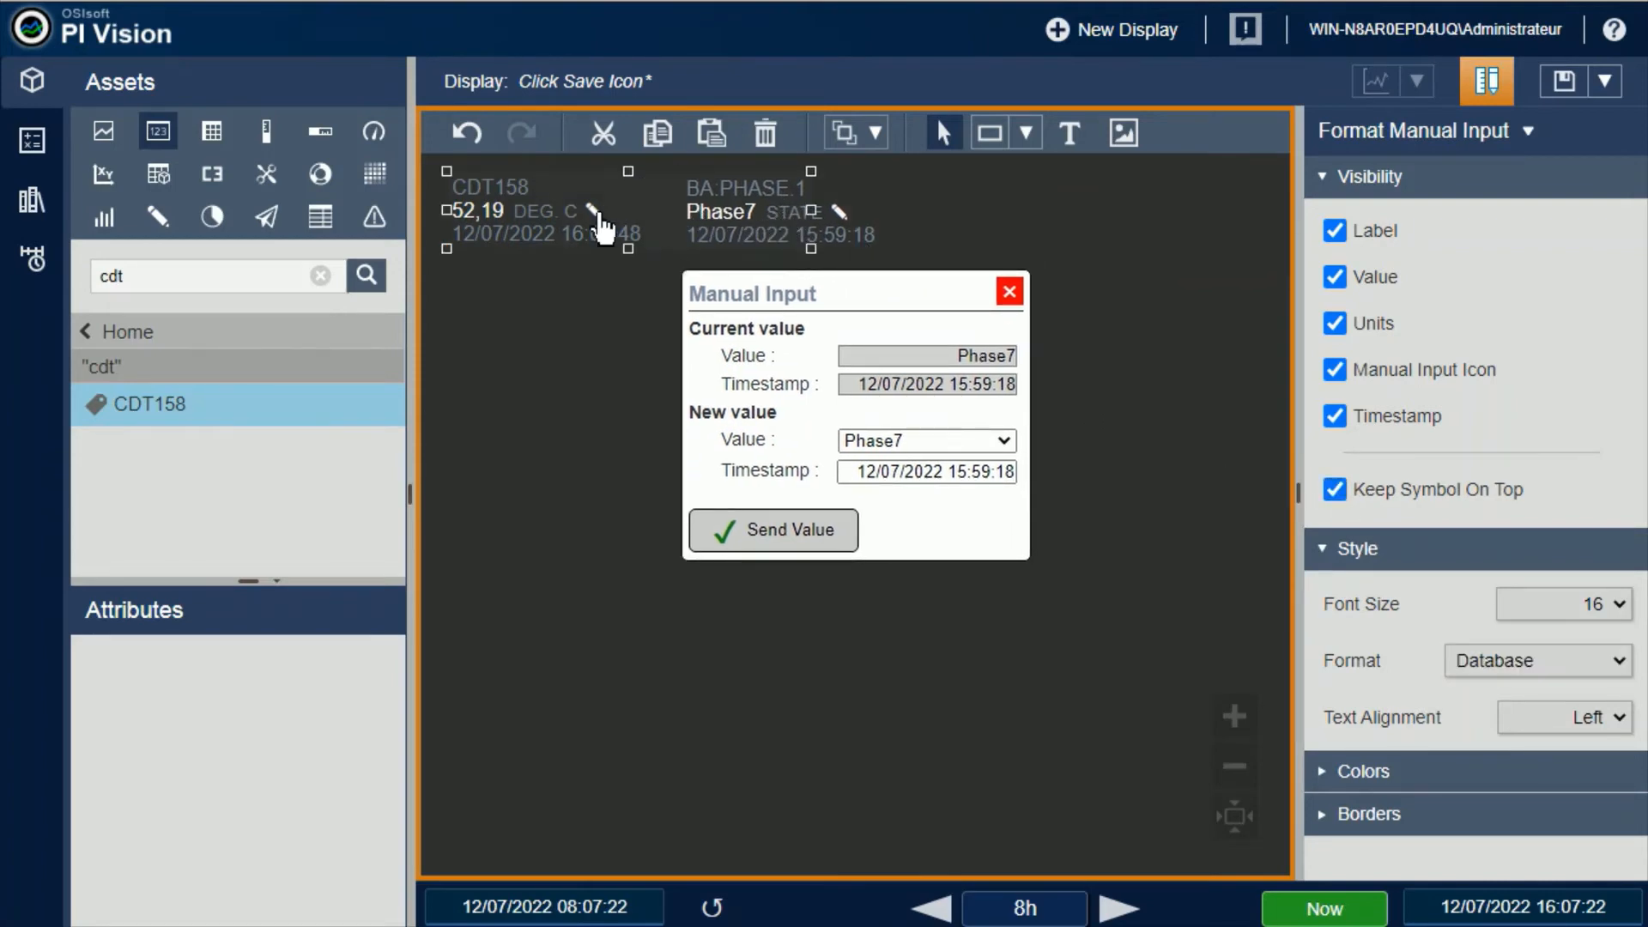
click(830, 219)
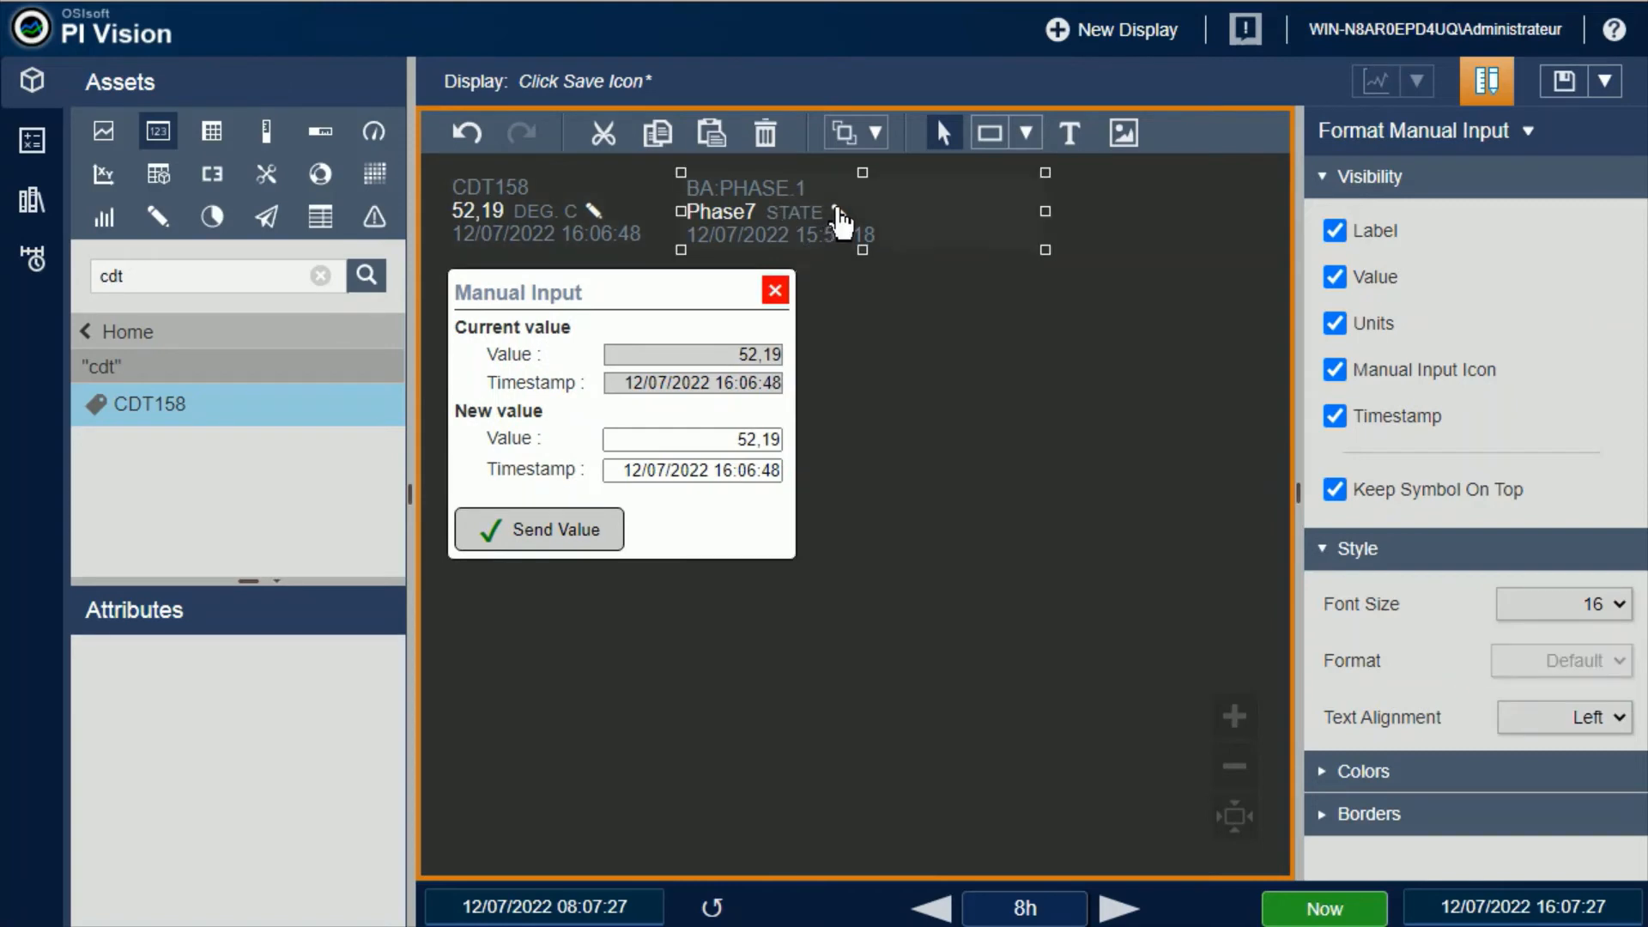
click(614, 217)
Delete the BA:PHASE.1 symbol and open the format options of the CDT158 symbol
click(891, 212)
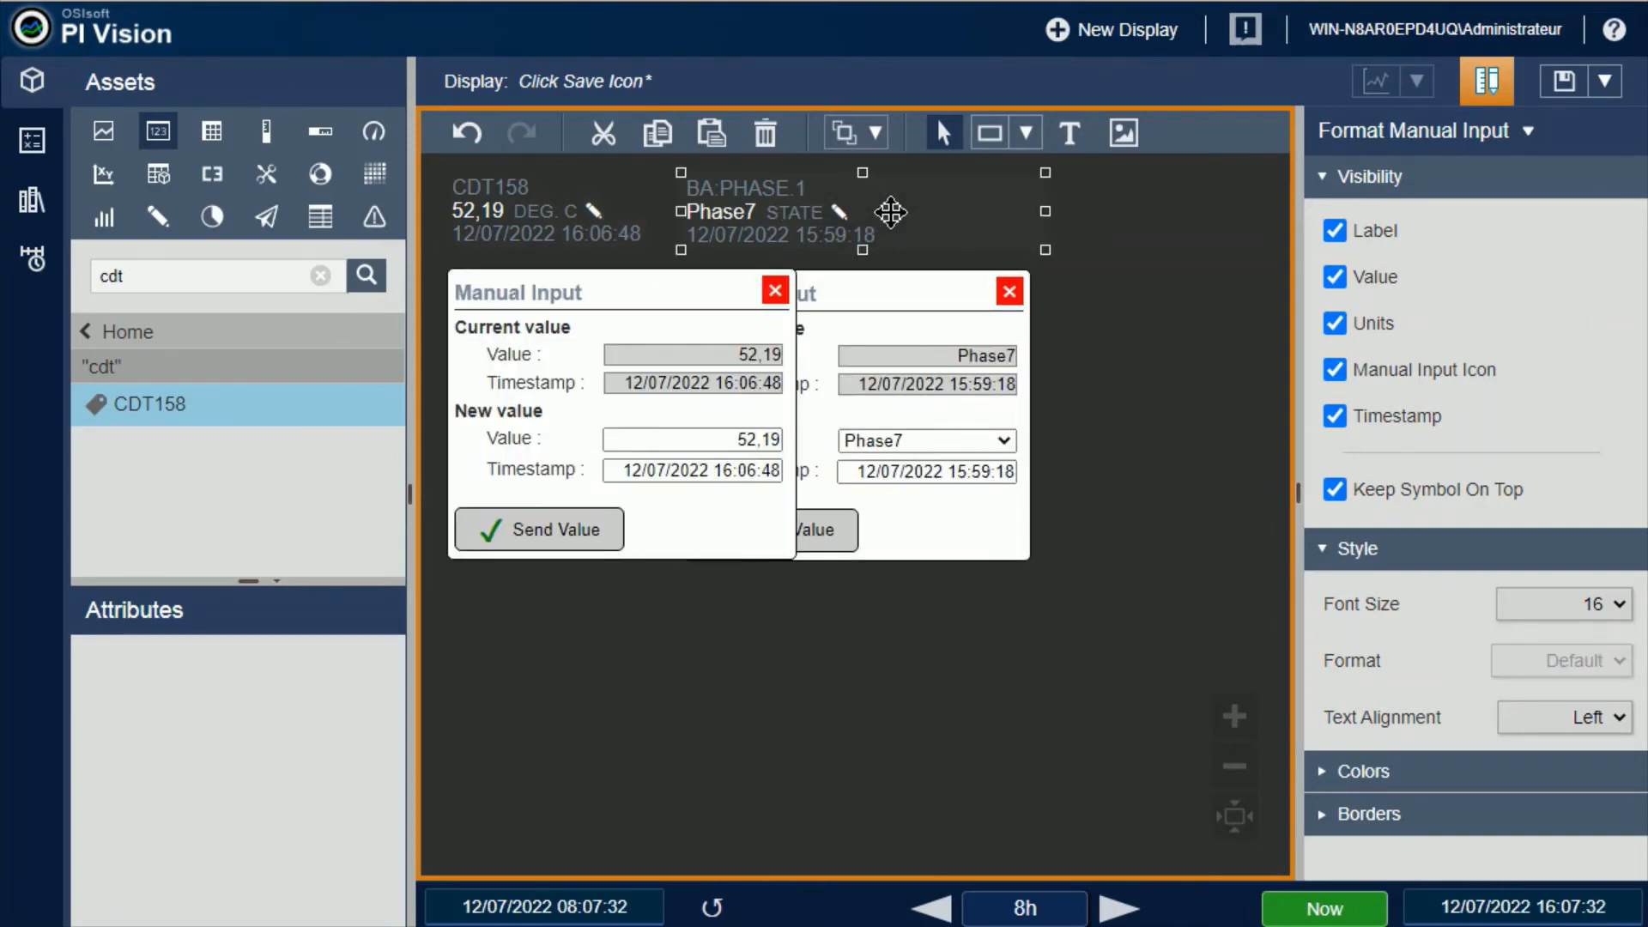
key(Delete)
right_click(584, 211)
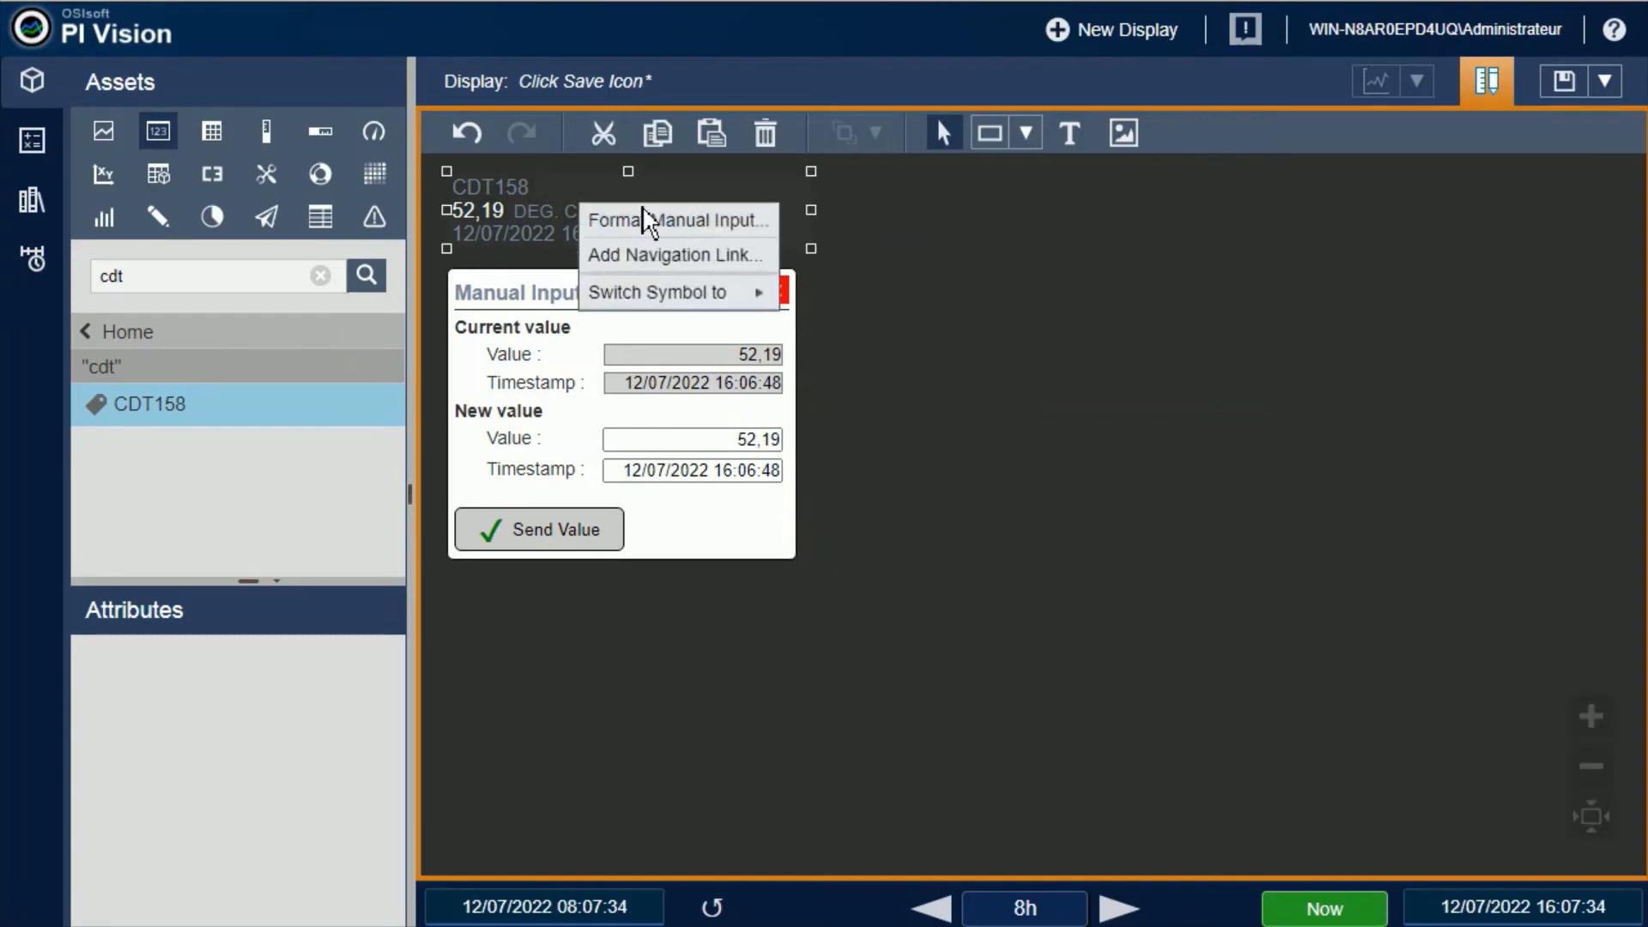
click(697, 227)
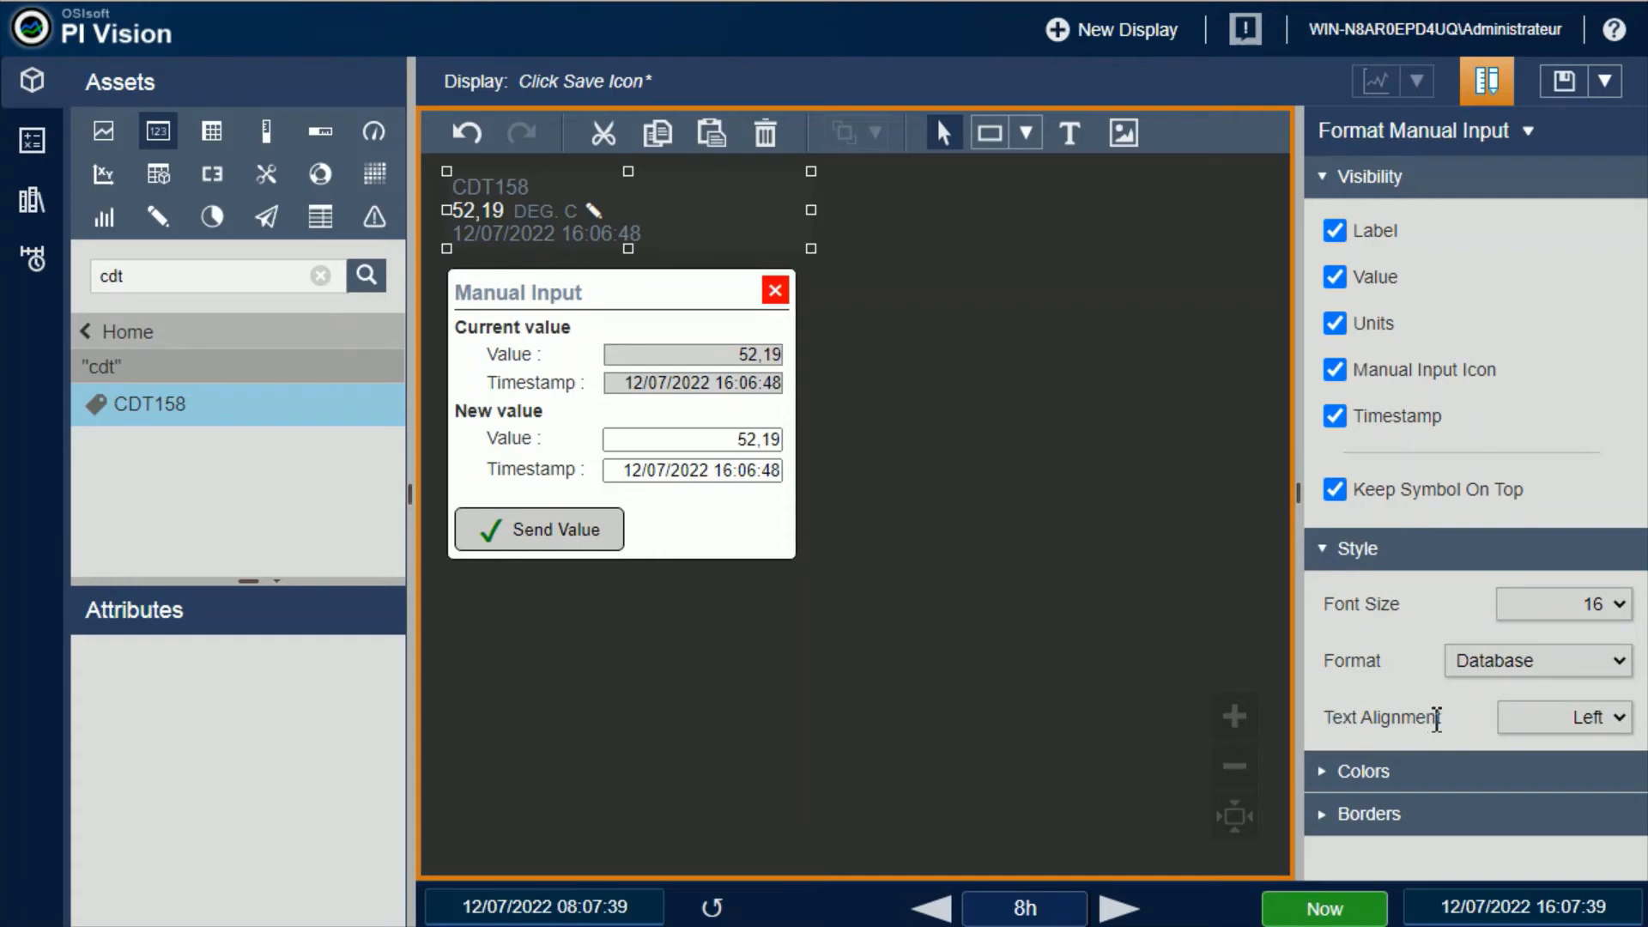
Set a custom font size of 18,6 for the CDT158 symbol
click(1625, 610)
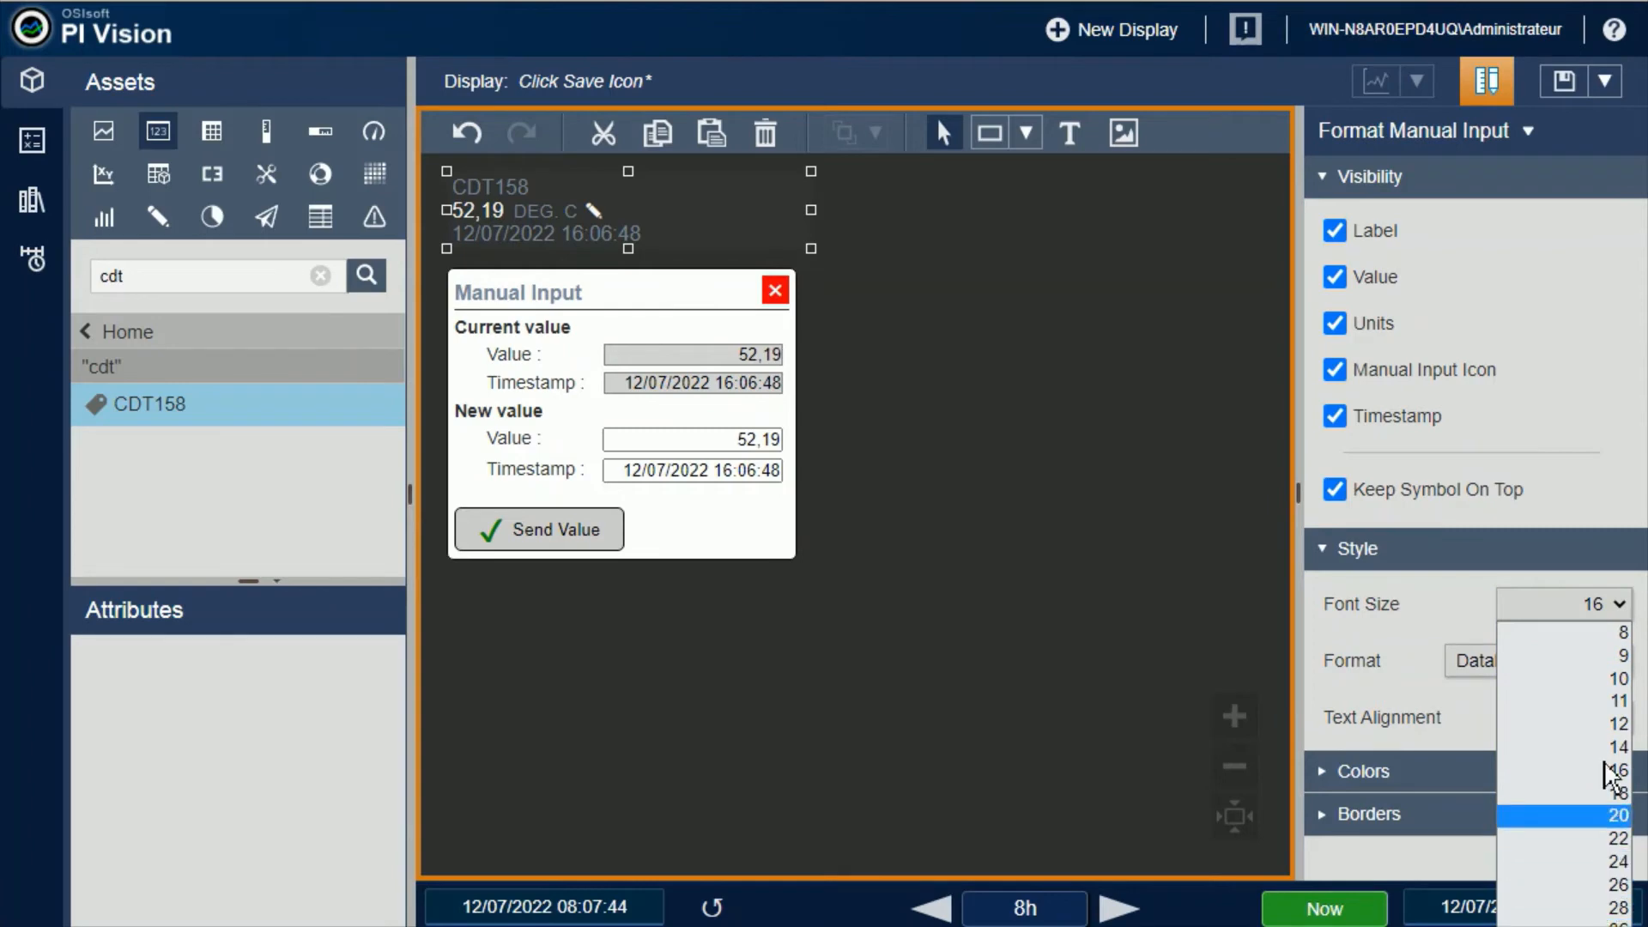
click(1328, 182)
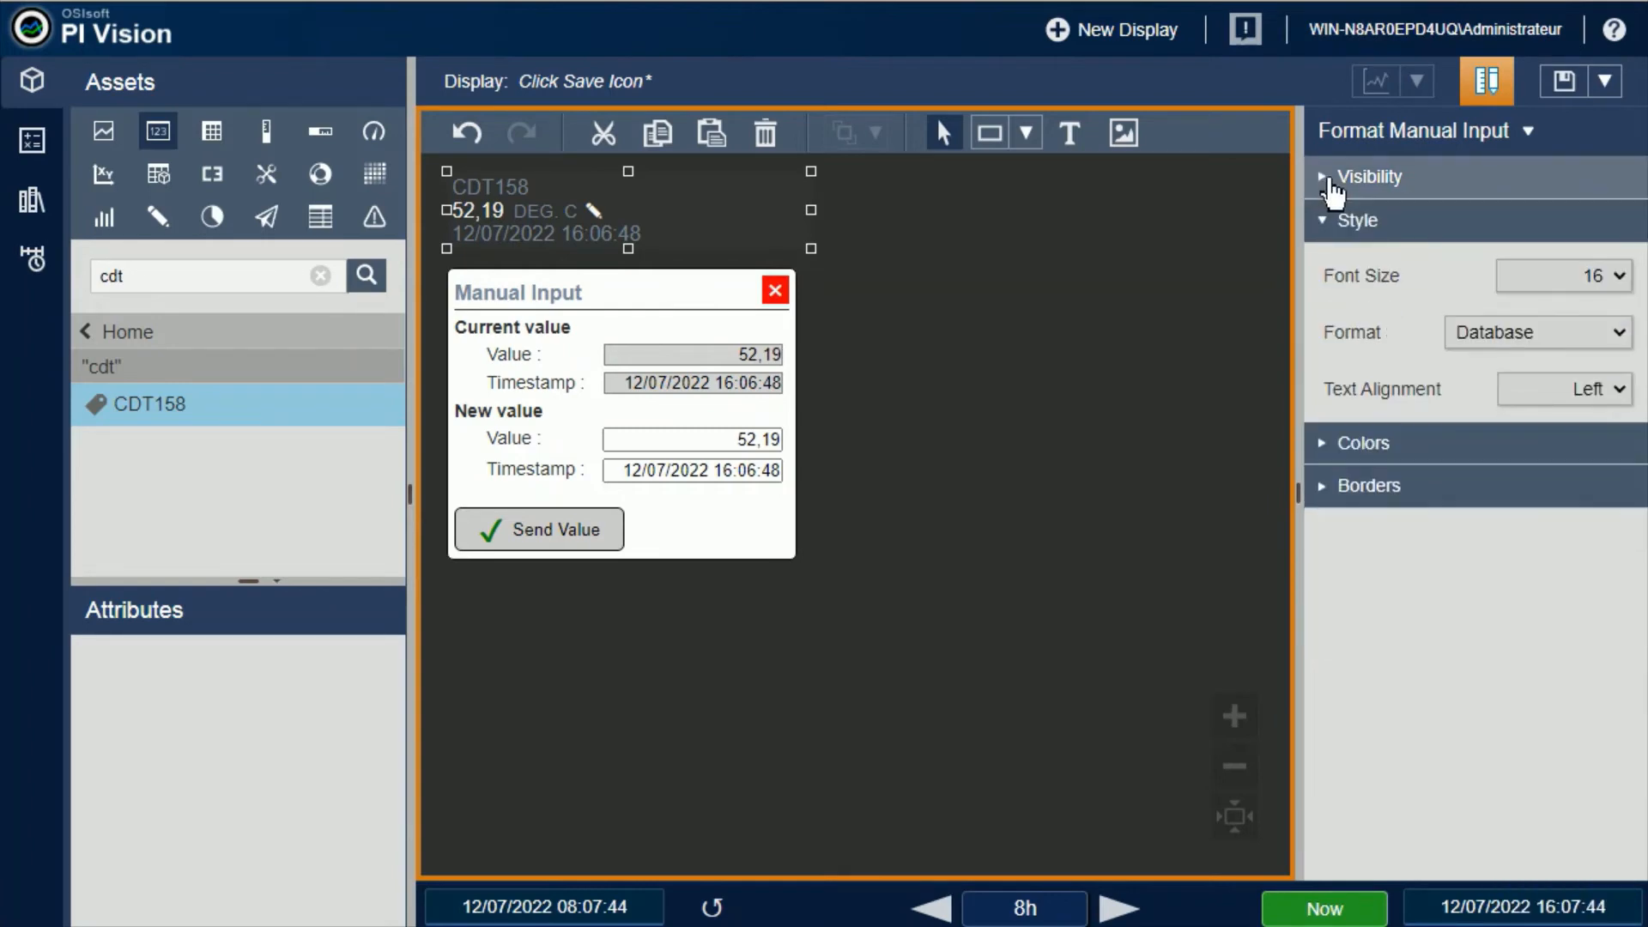
click(1625, 281)
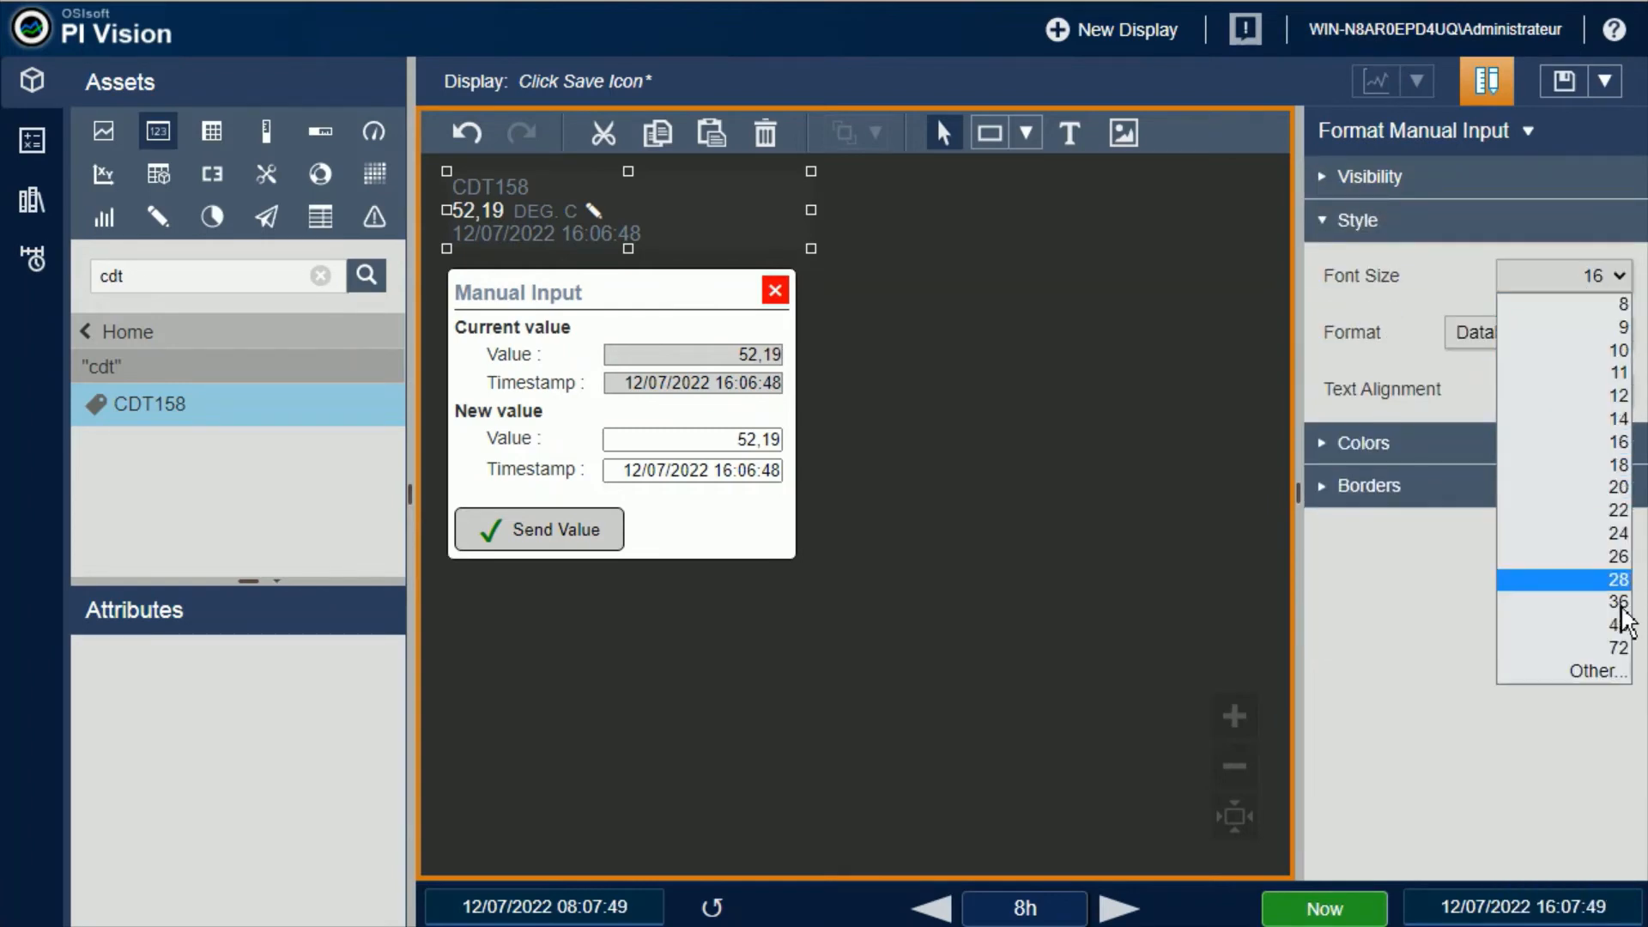
click(1616, 670)
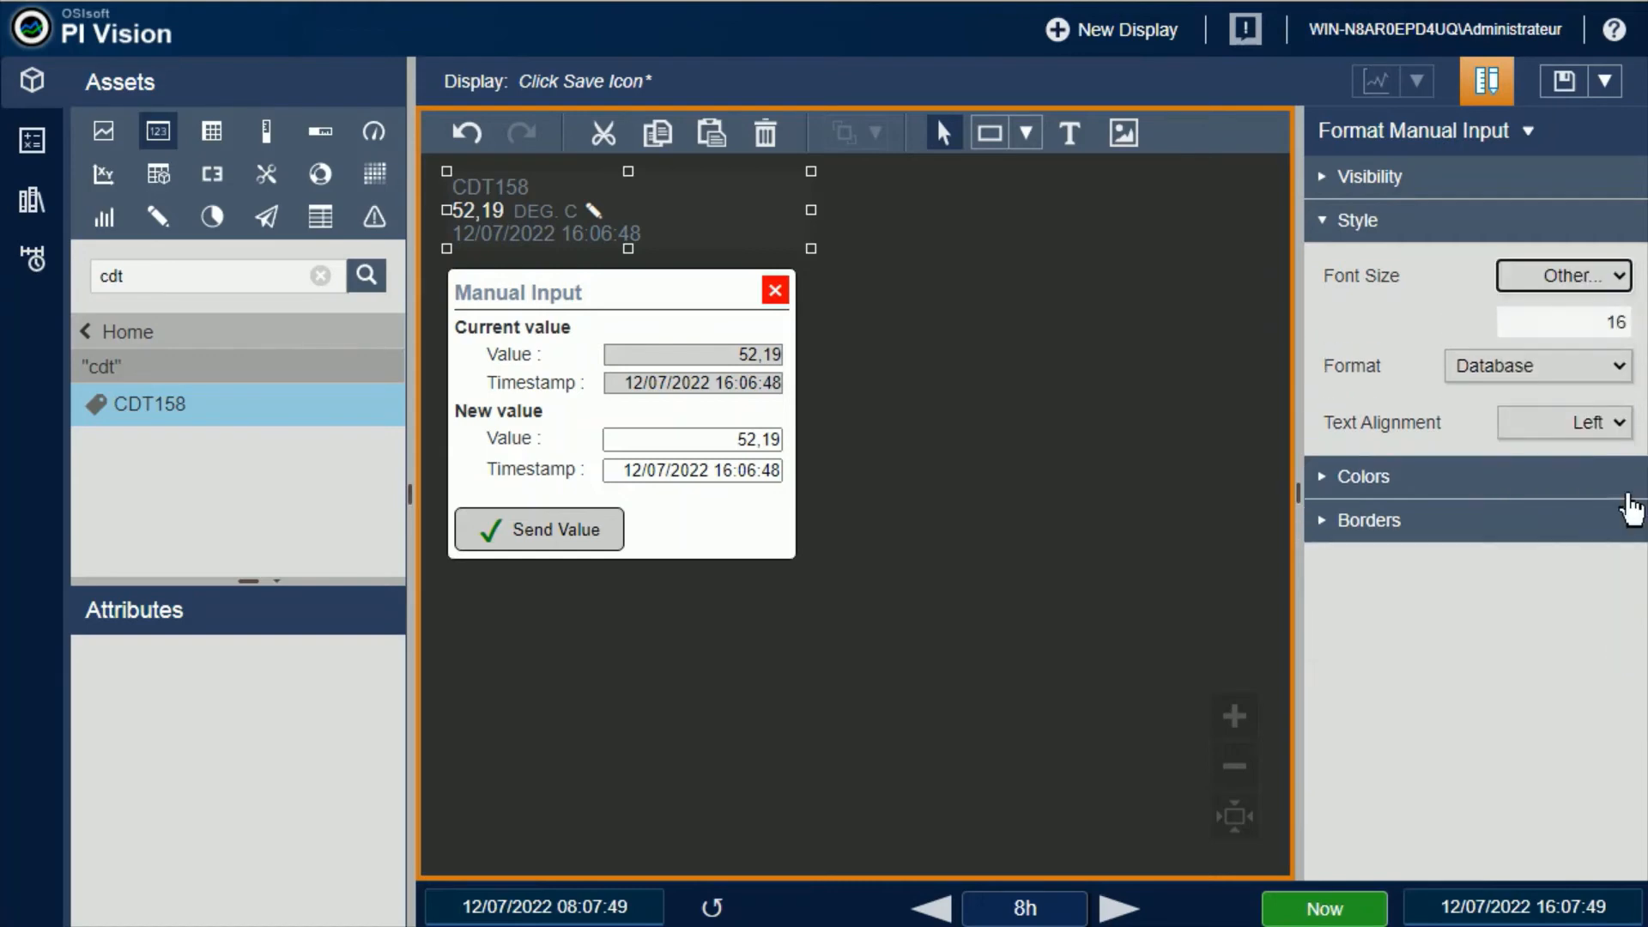
double_click(1617, 322)
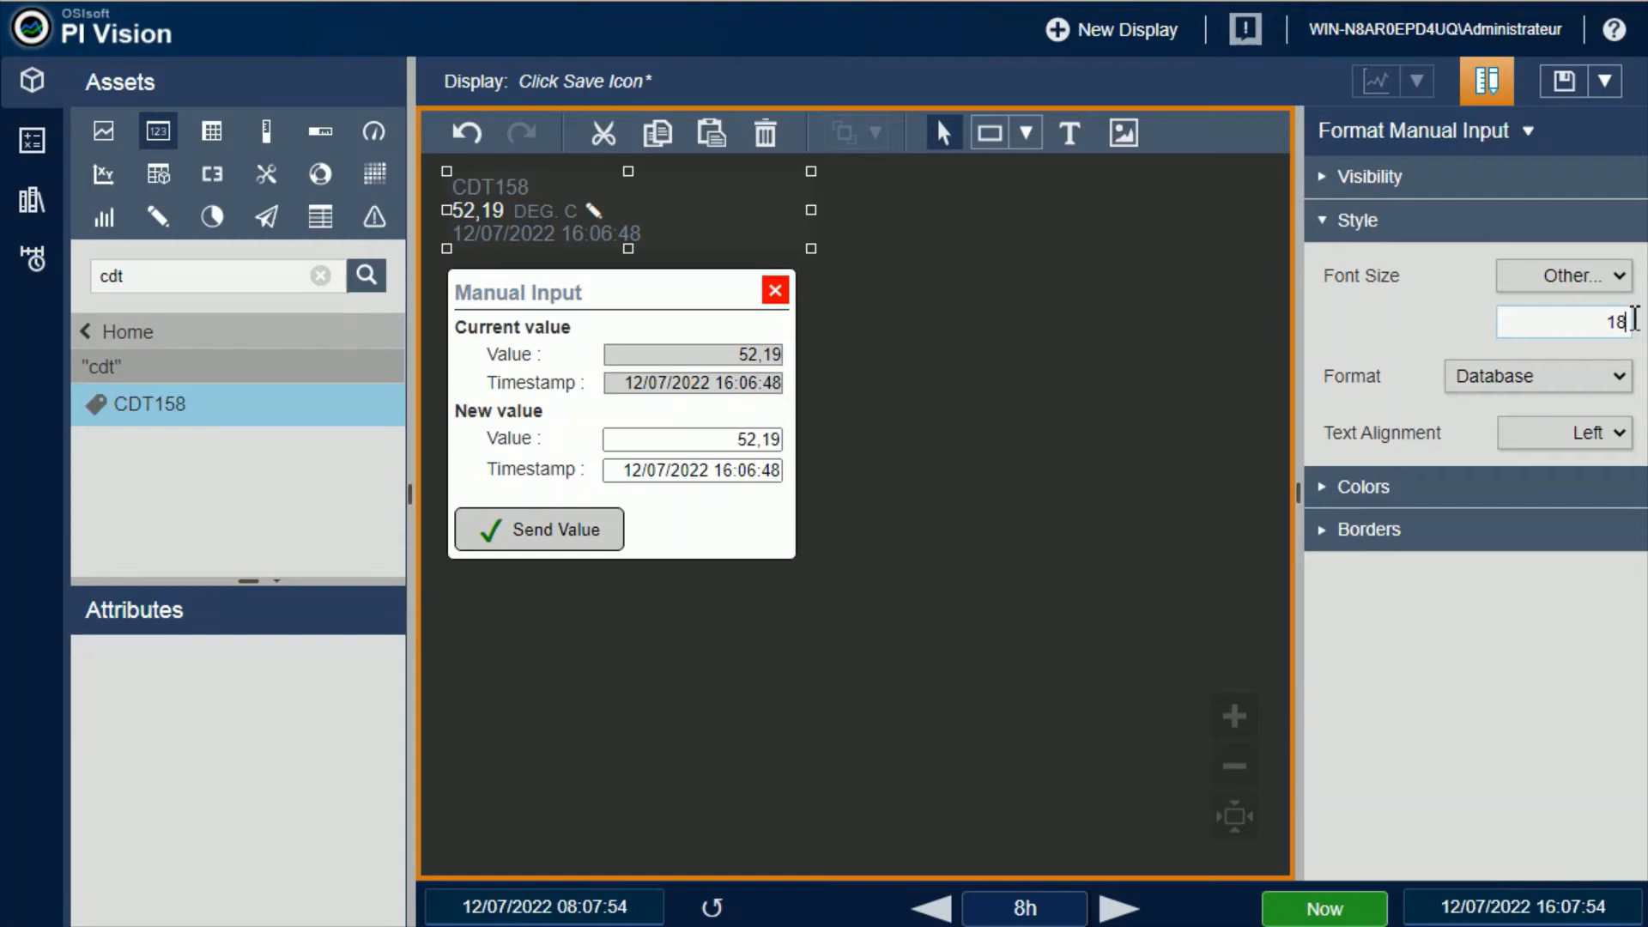
key(Tab)
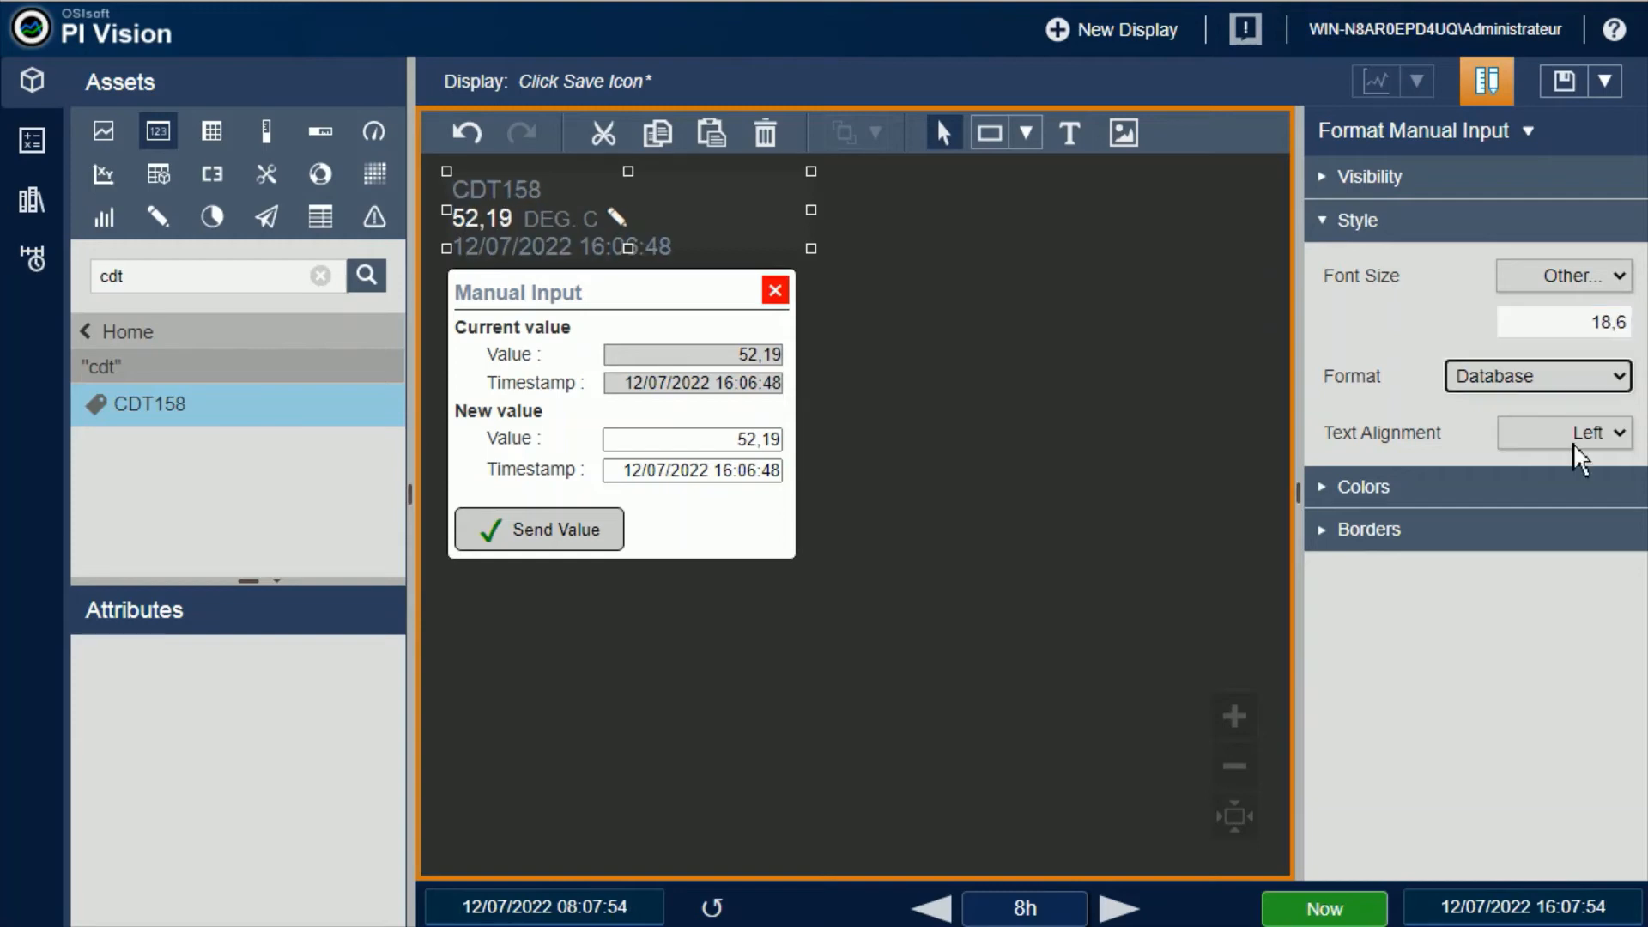
Try the General and Scientific value formats on the CDT158 symbol
click(1627, 377)
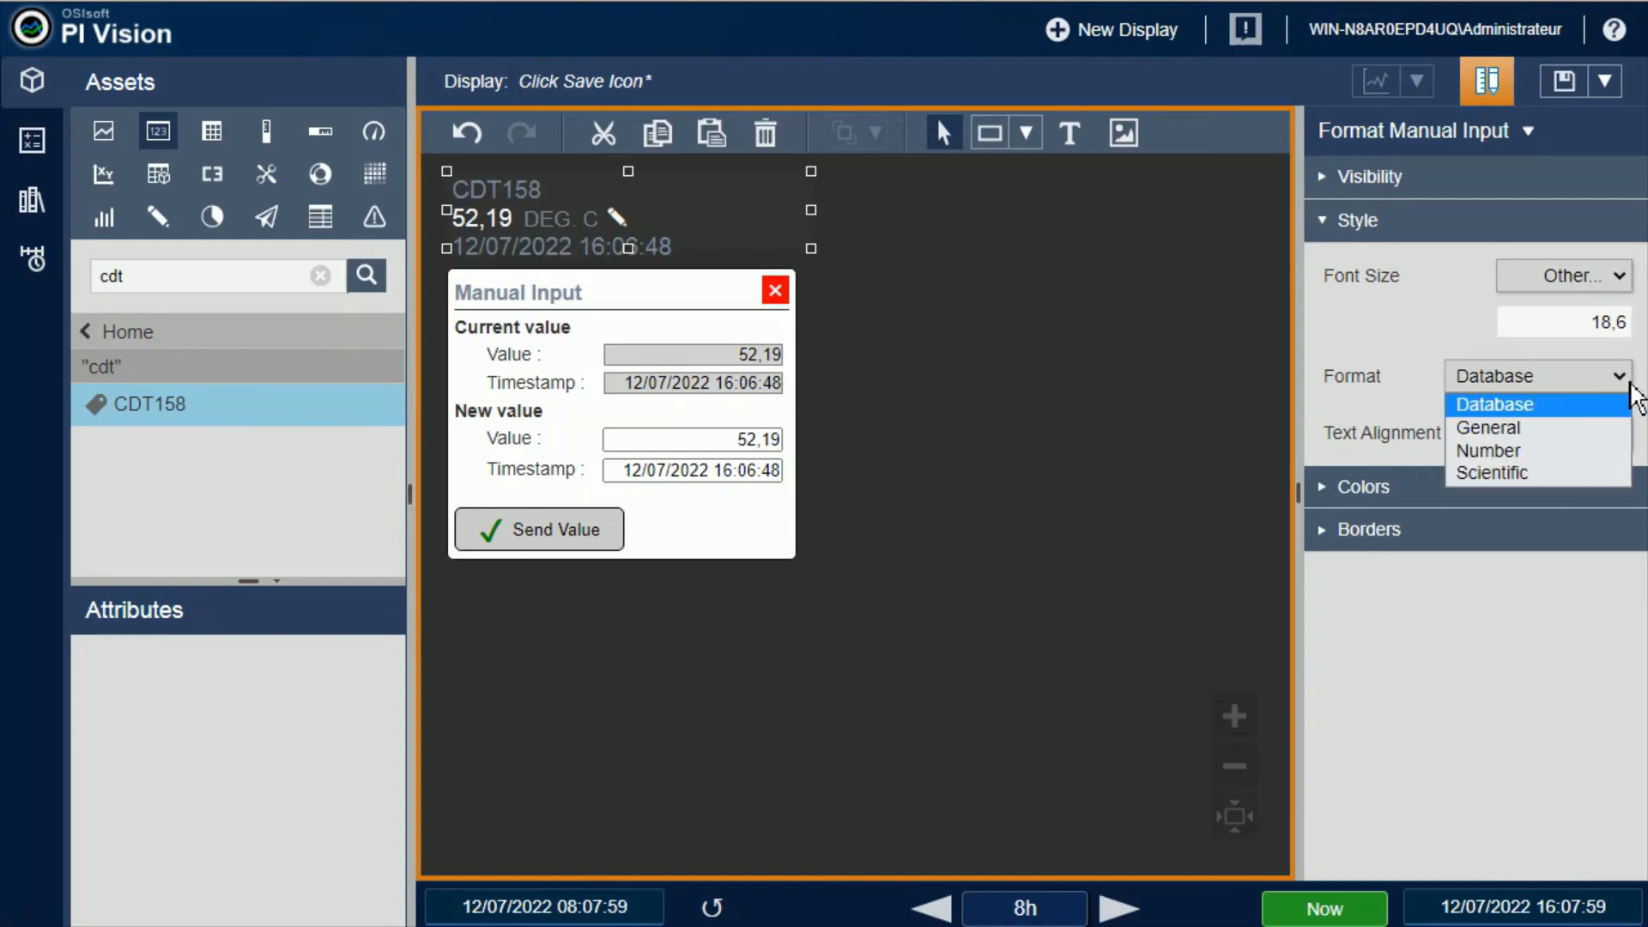
click(1522, 426)
click(1622, 384)
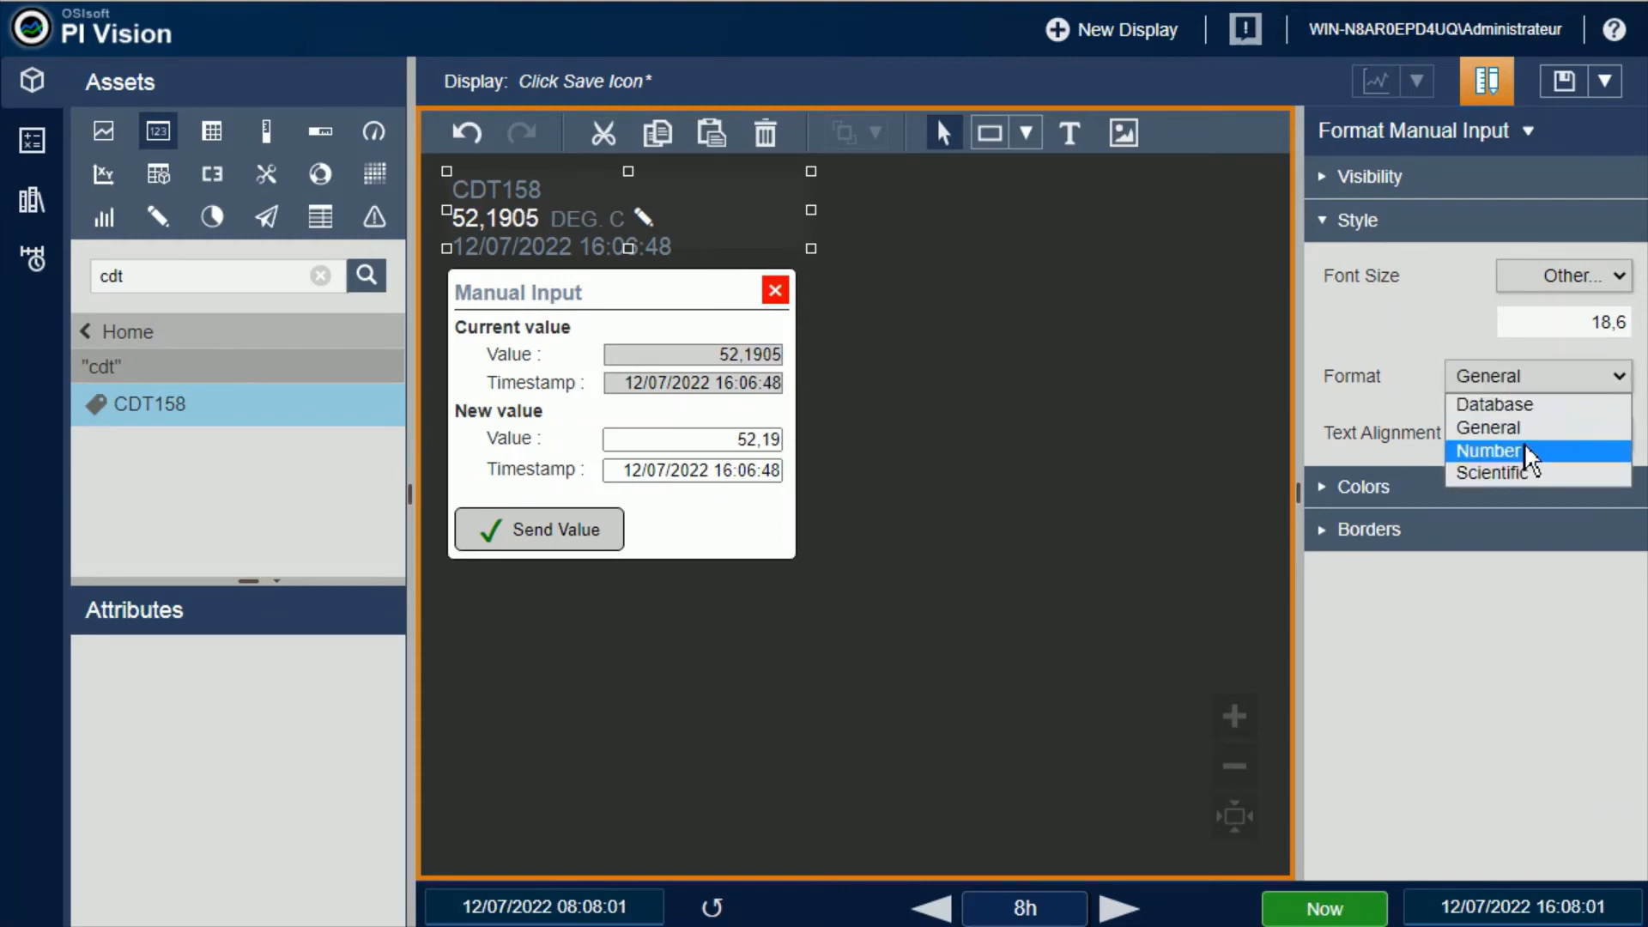
click(1526, 474)
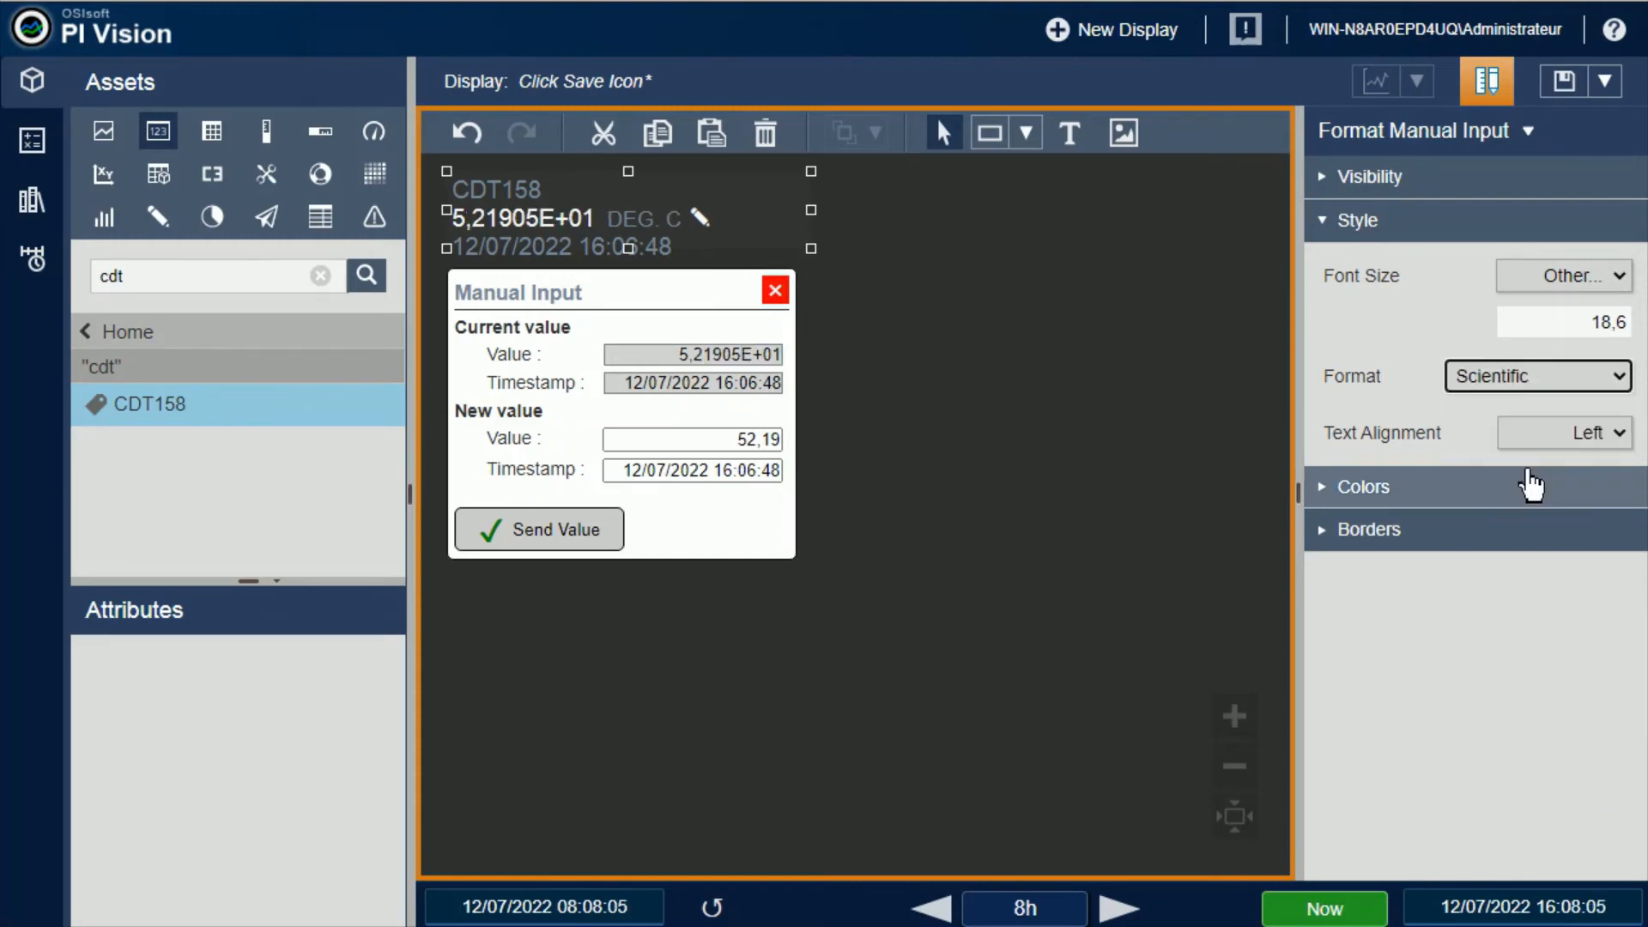
Set the CDT158 value format to Number, trying 7 decimal places before choosing 10
click(1621, 380)
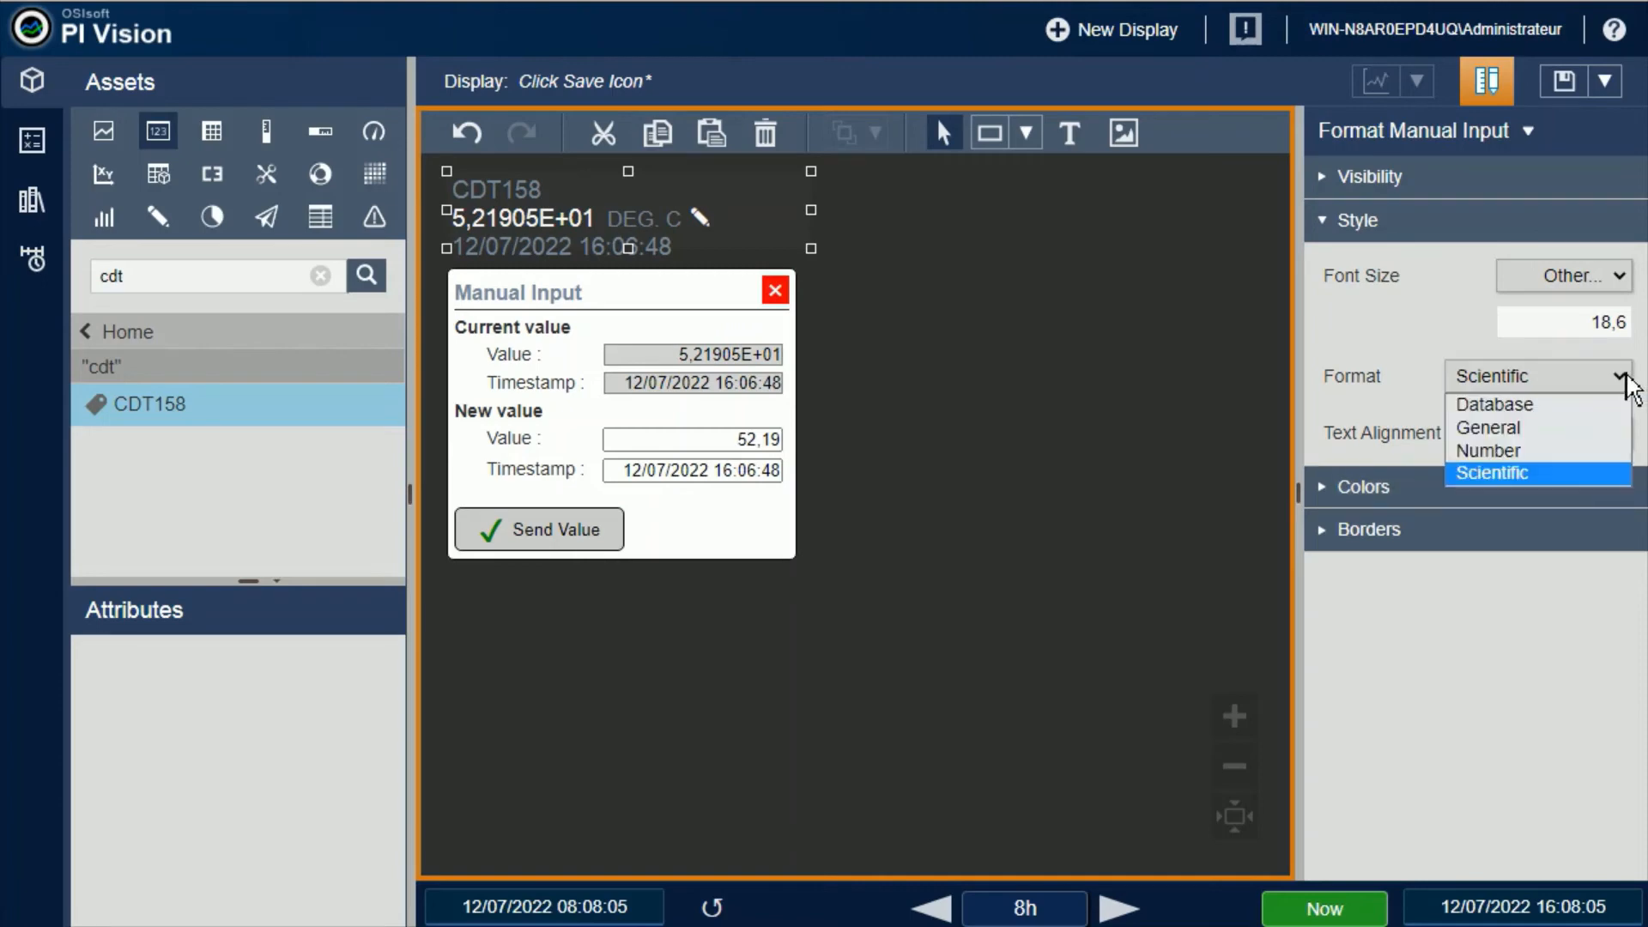
click(1512, 448)
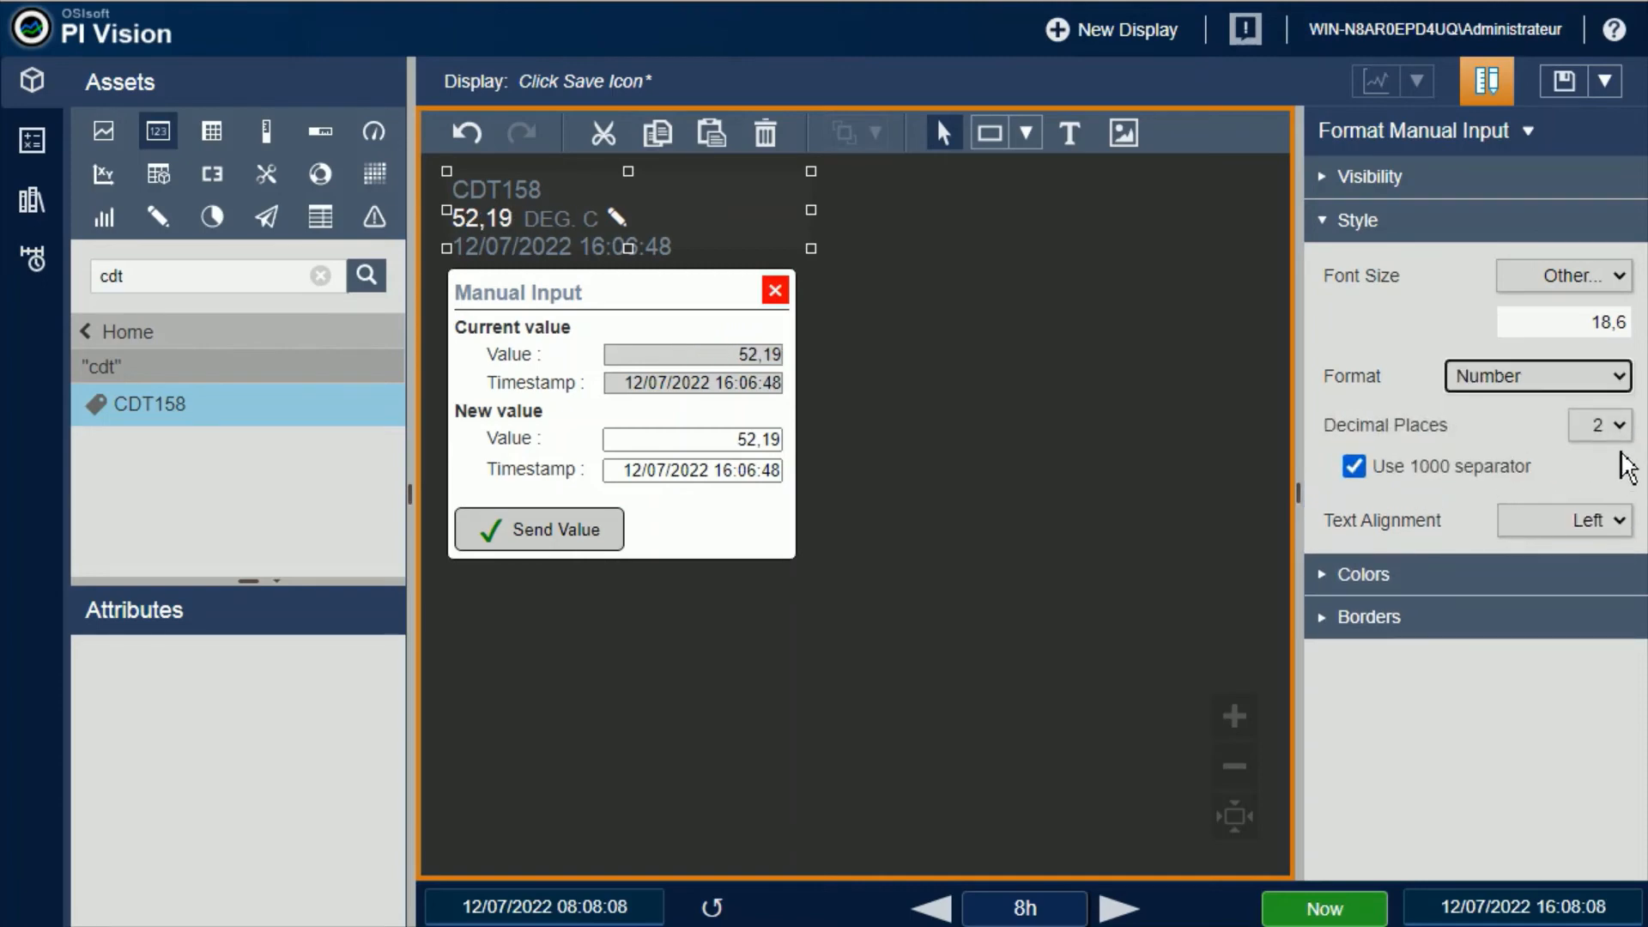
click(1621, 427)
click(1623, 613)
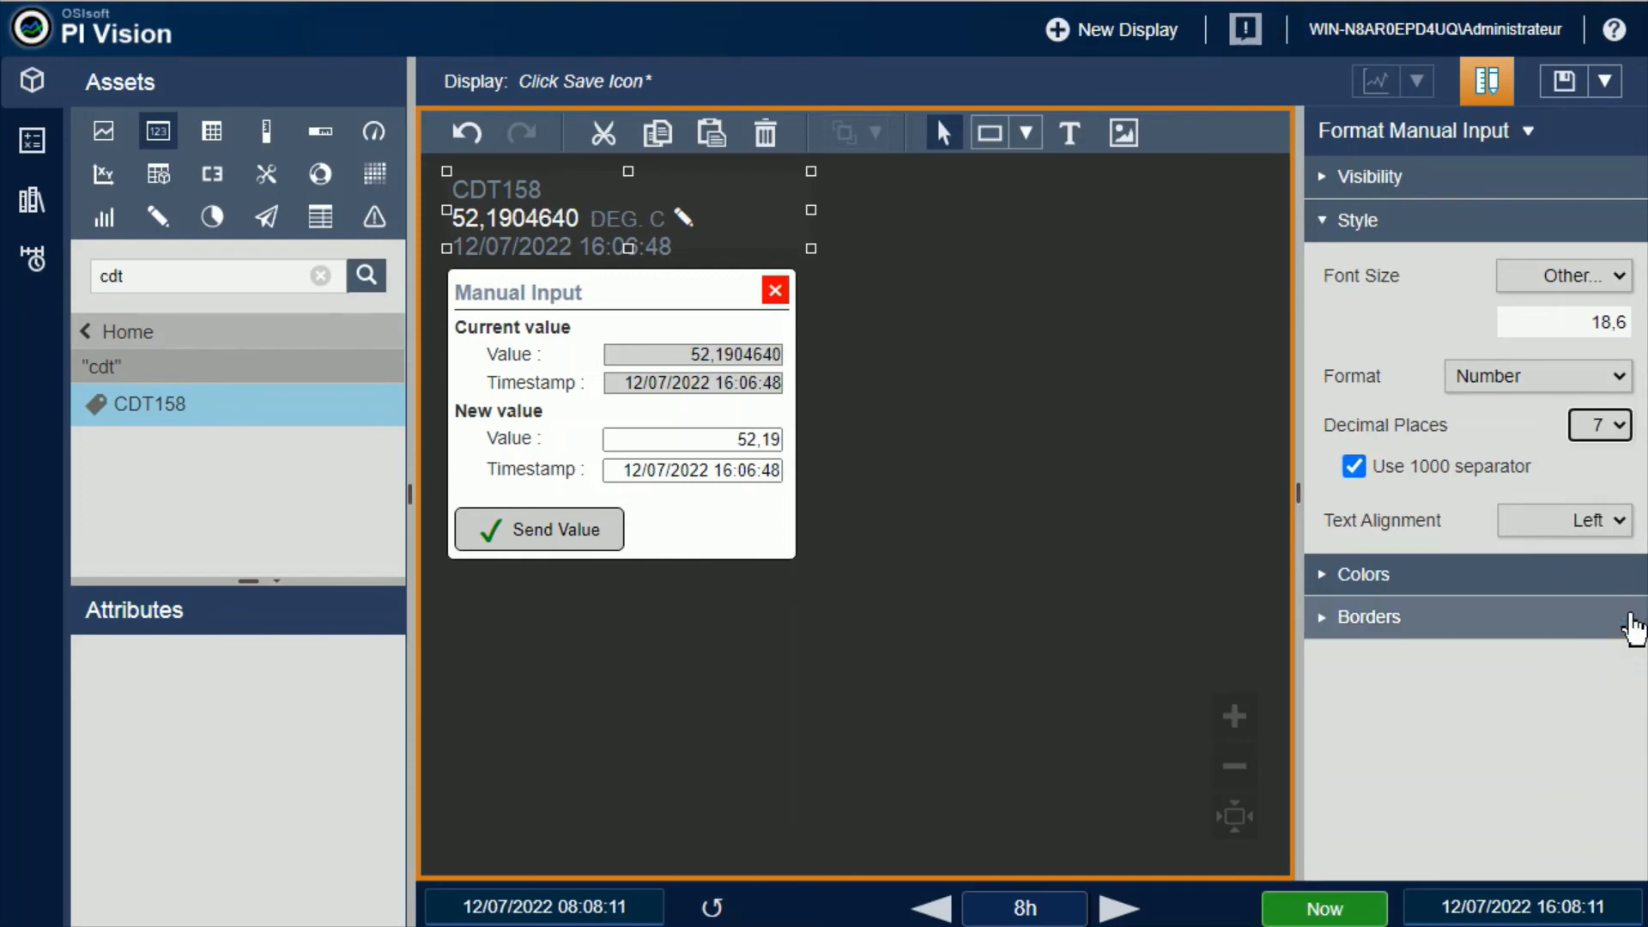
click(1633, 438)
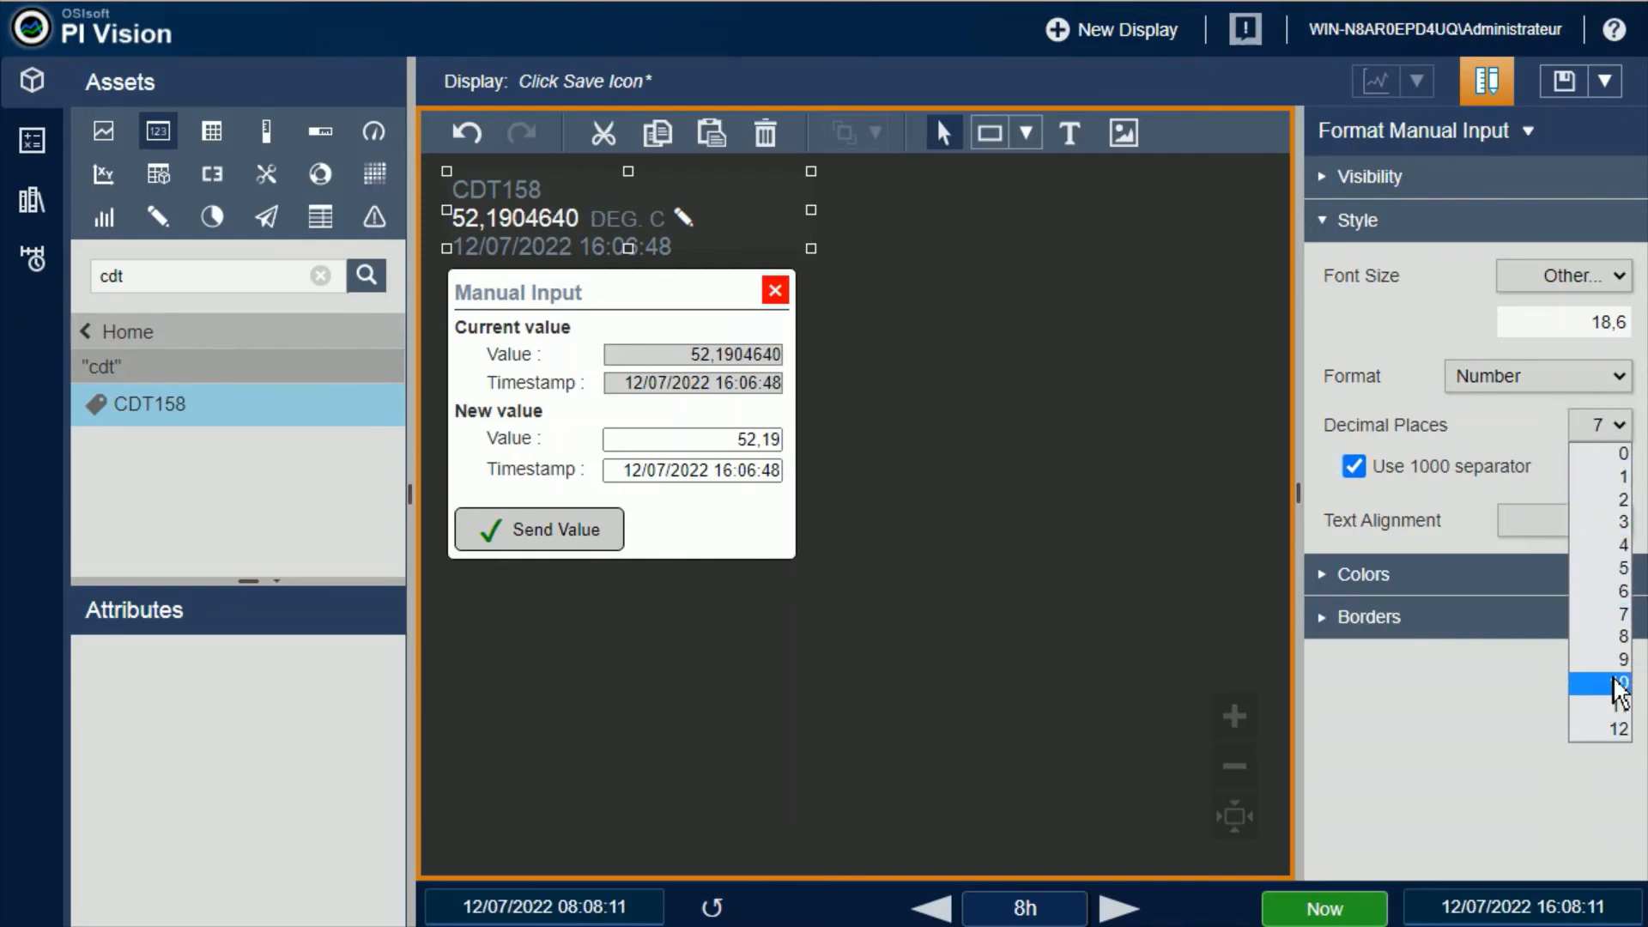
click(1623, 685)
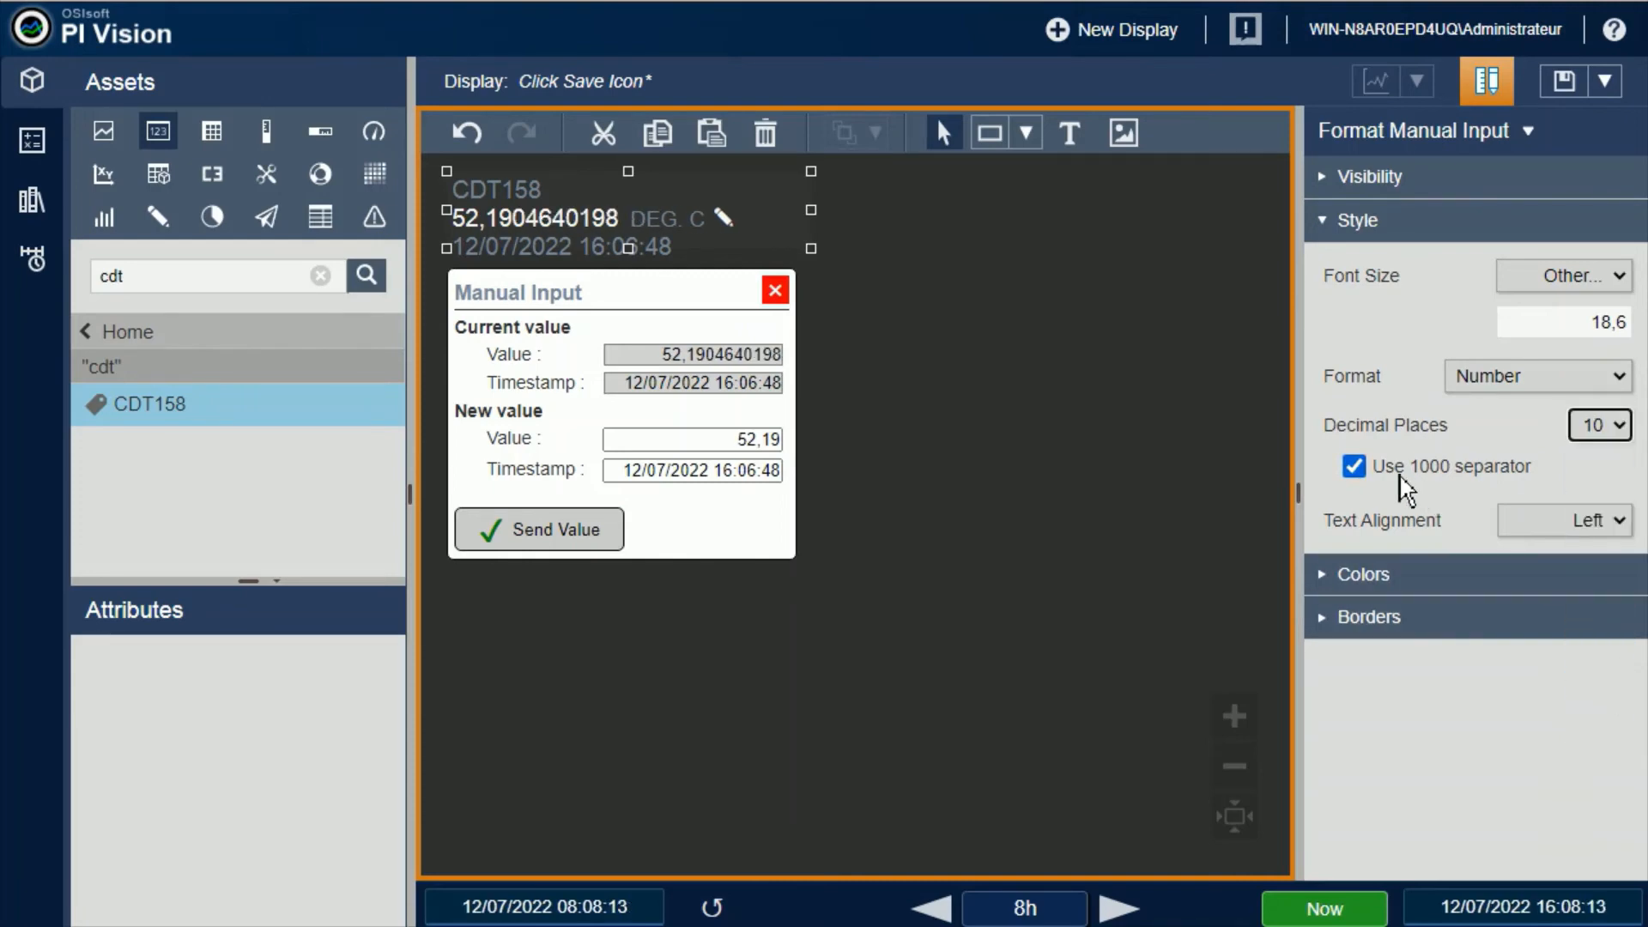
Check the 1000 separator and text alignment options of the CDT158 symbol, and leave the display's design mode
click(1355, 466)
click(1625, 536)
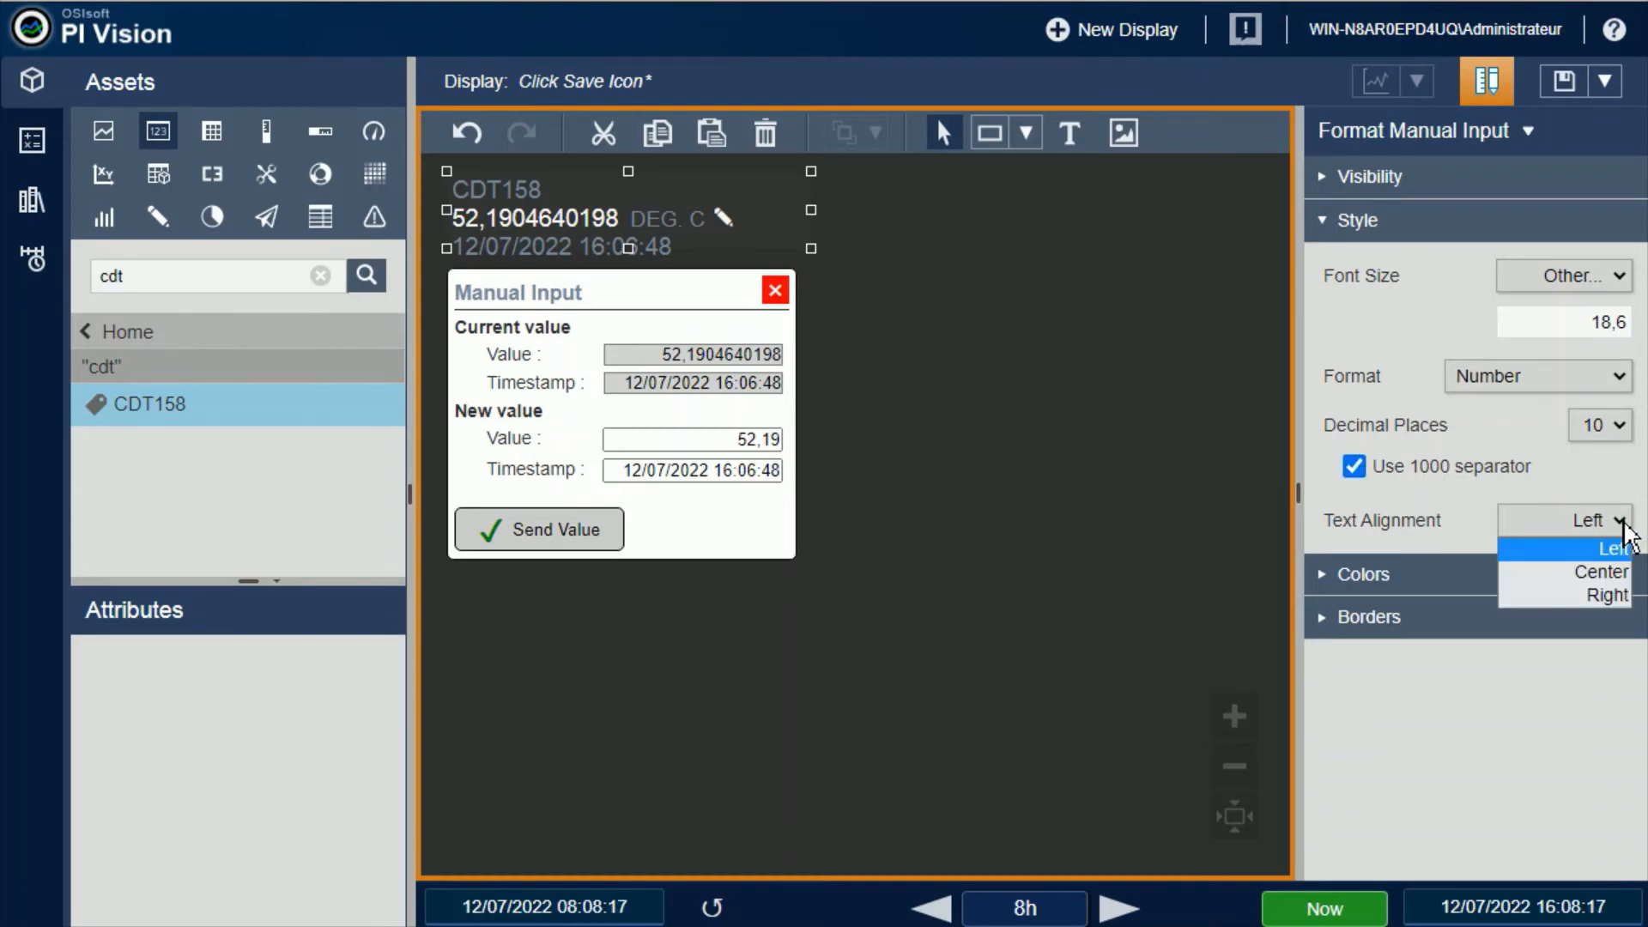
click(1487, 86)
click(642, 193)
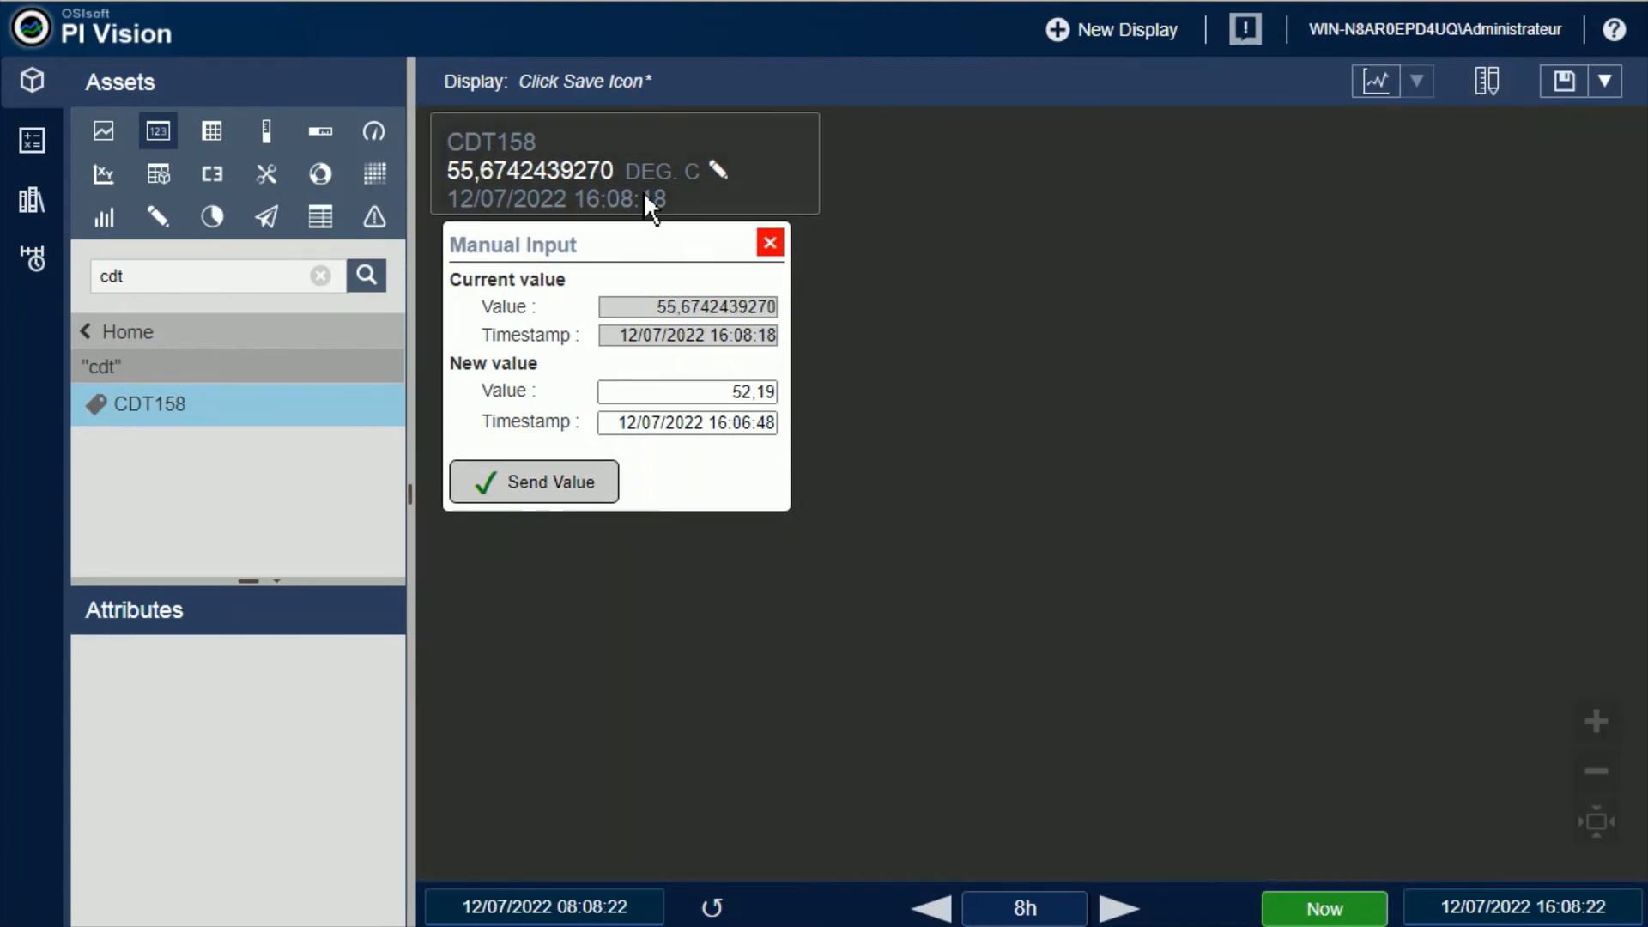
Set the CDT158 symbol's text alignment to Right after trying Center
right_click(642, 193)
click(736, 211)
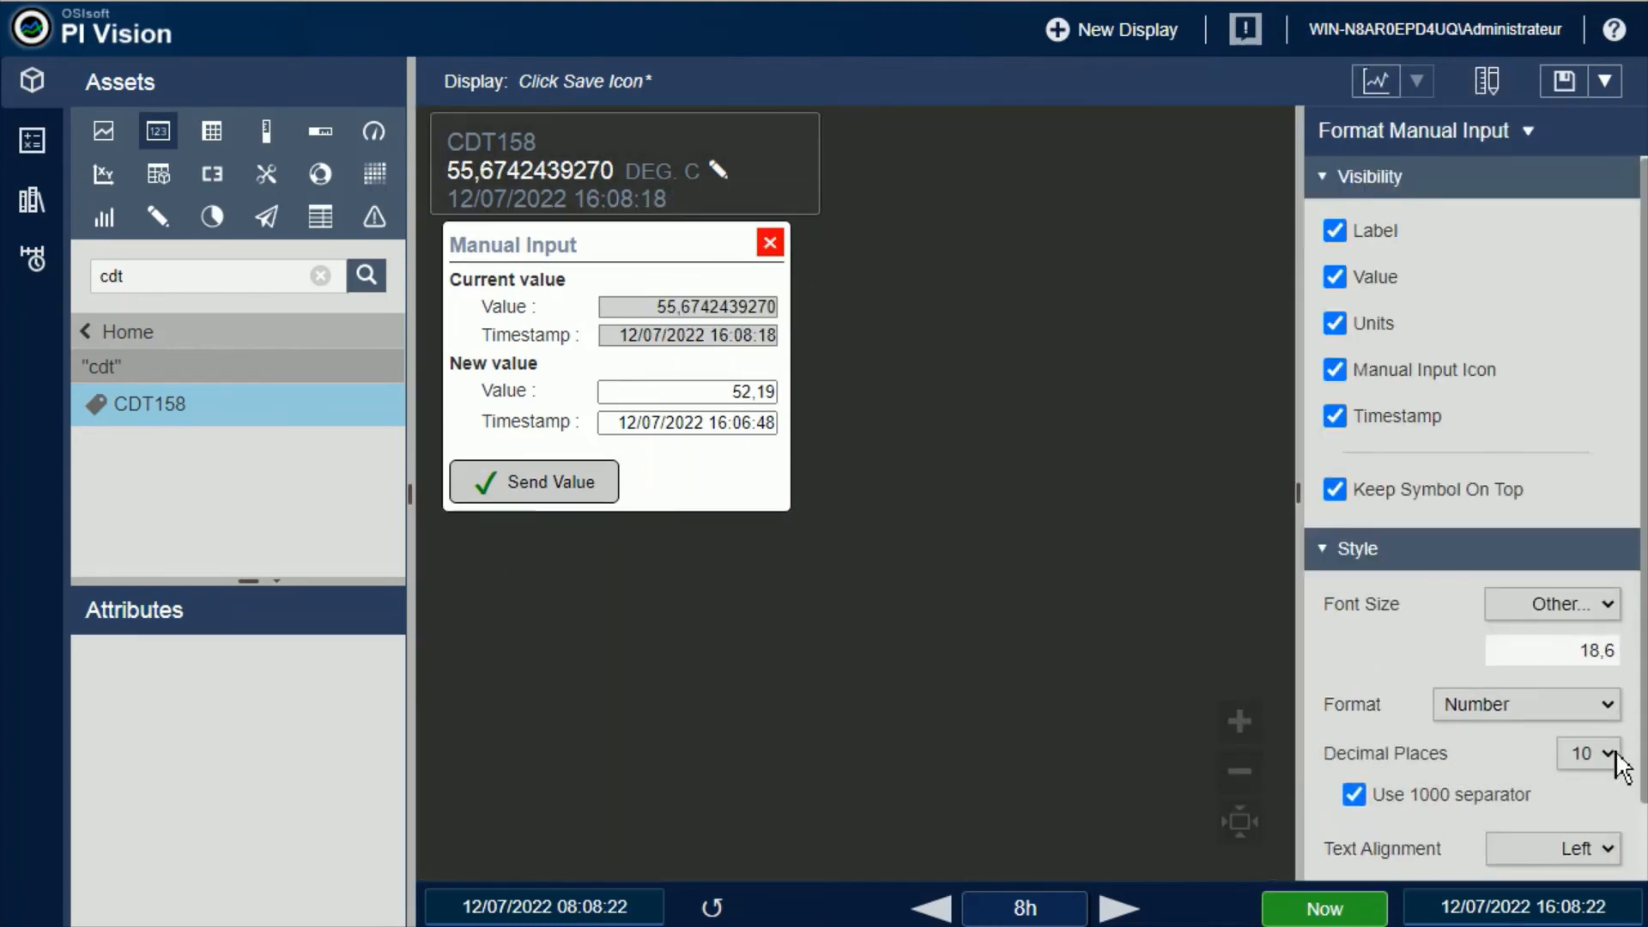
click(1322, 552)
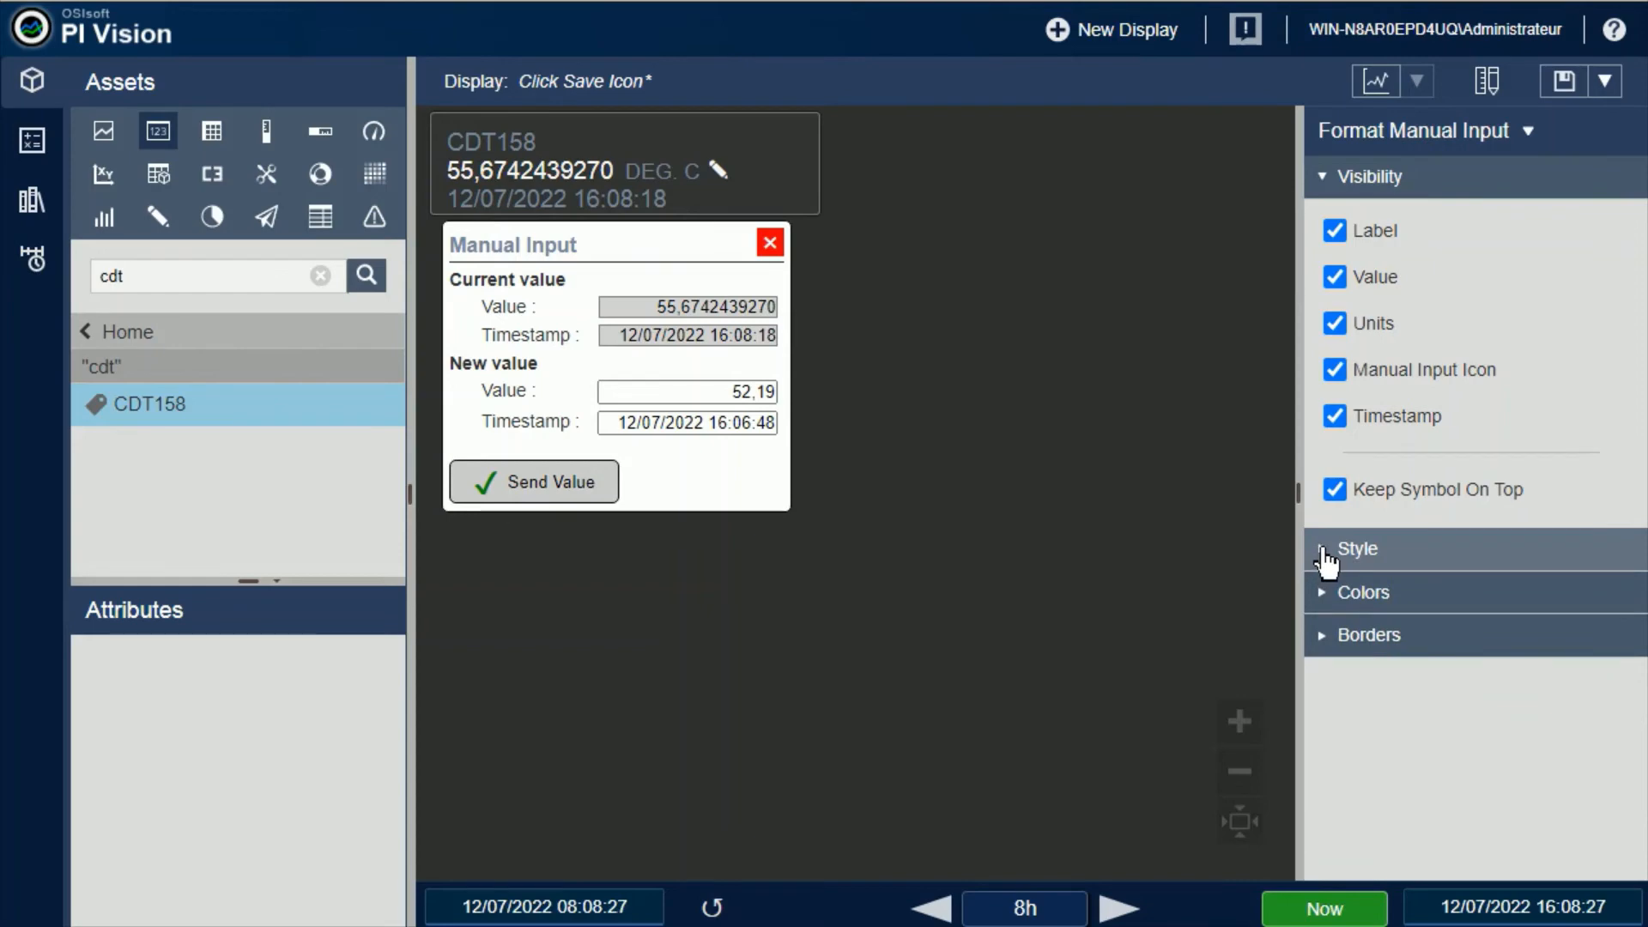
click(1321, 554)
click(1328, 180)
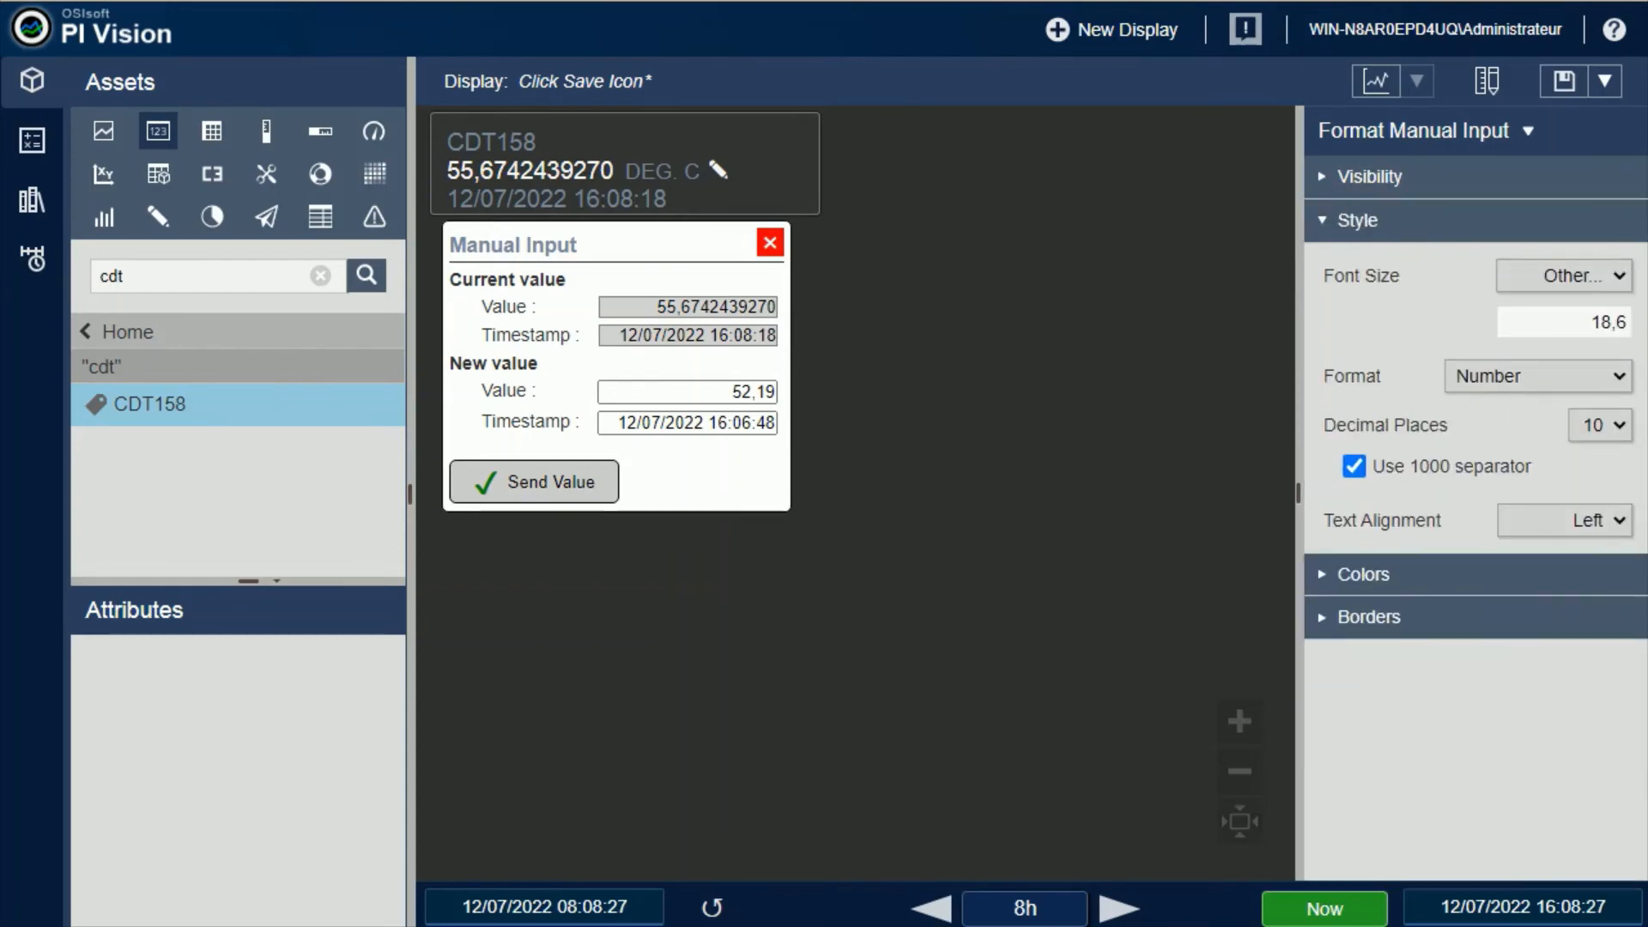
click(1617, 522)
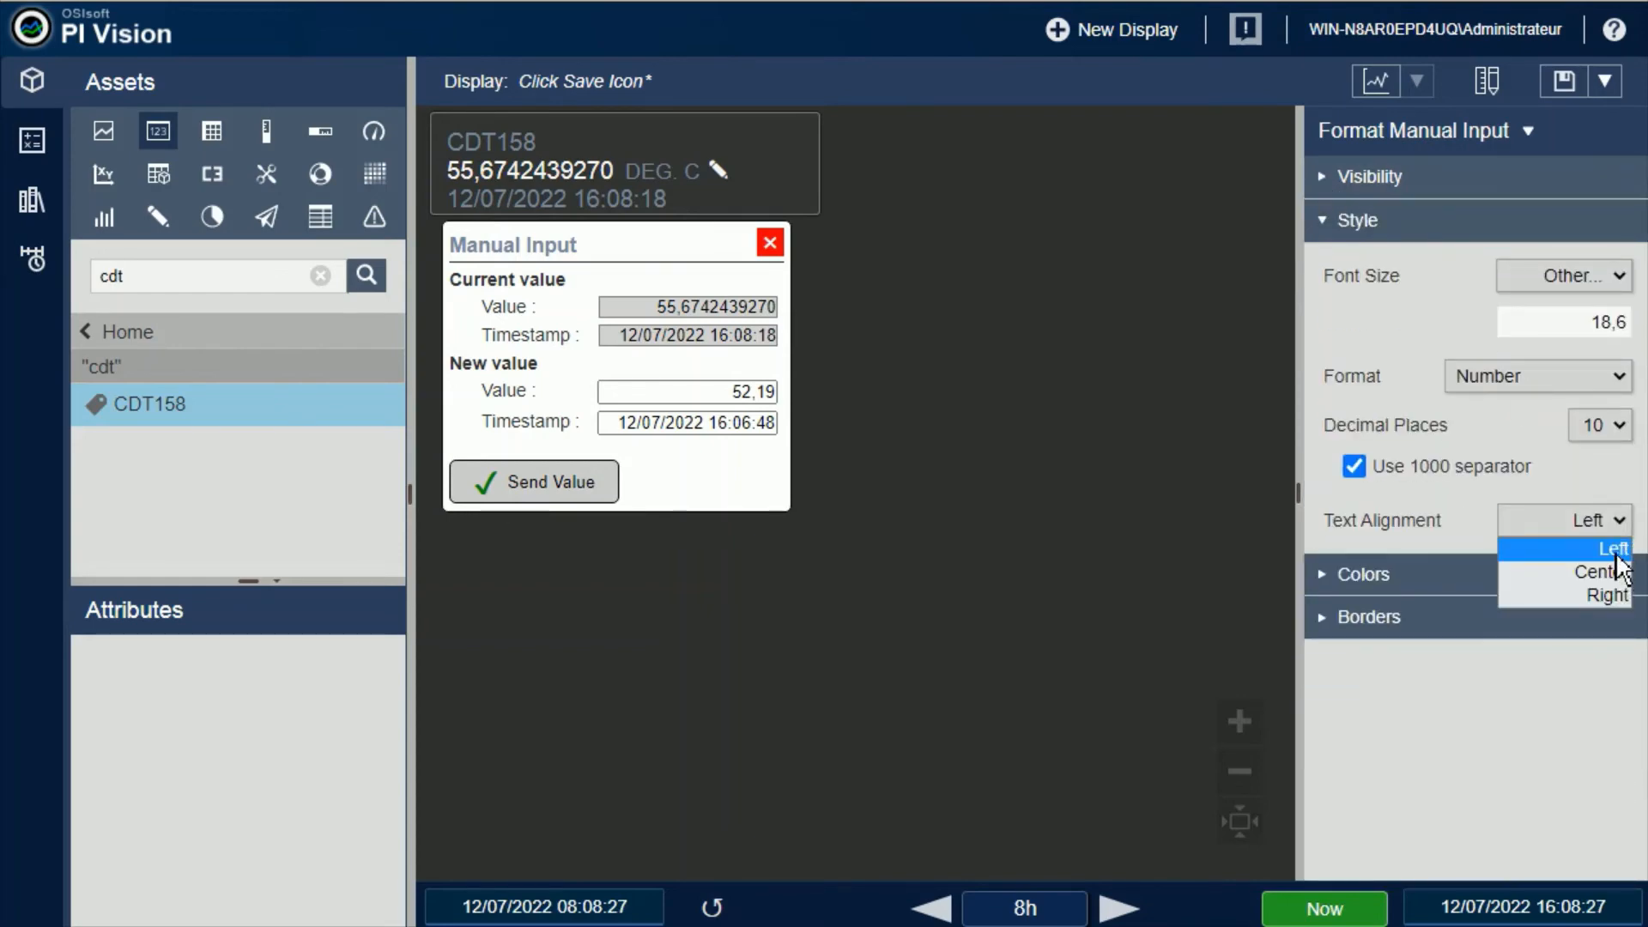
click(1619, 539)
click(1619, 534)
click(1608, 572)
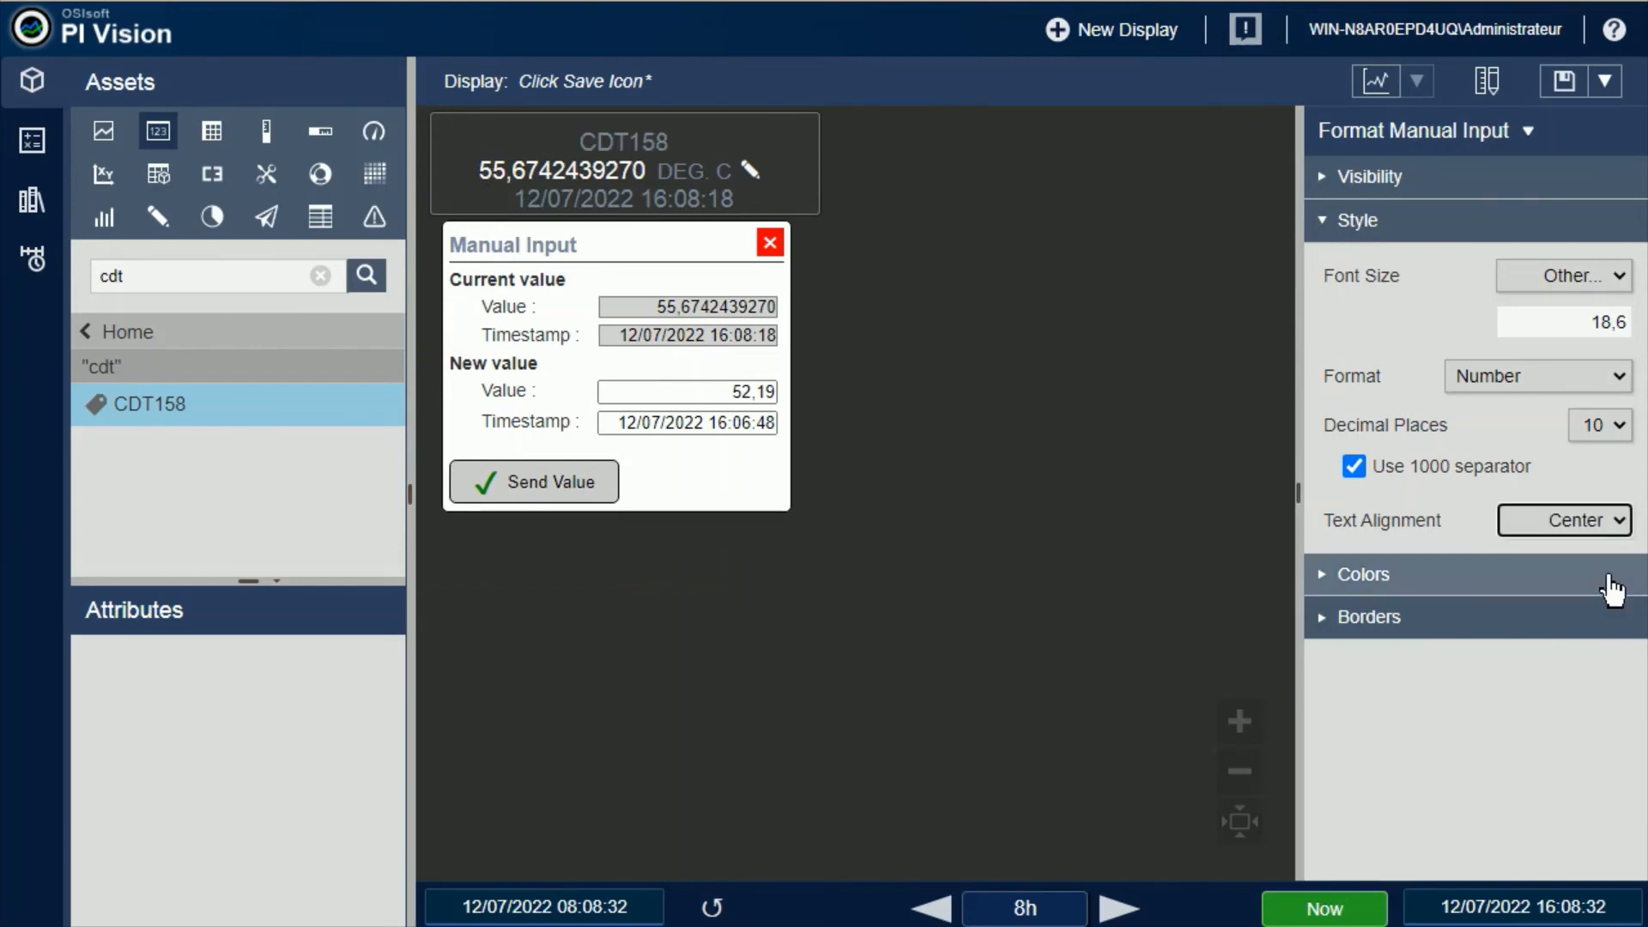
click(1617, 521)
click(1616, 594)
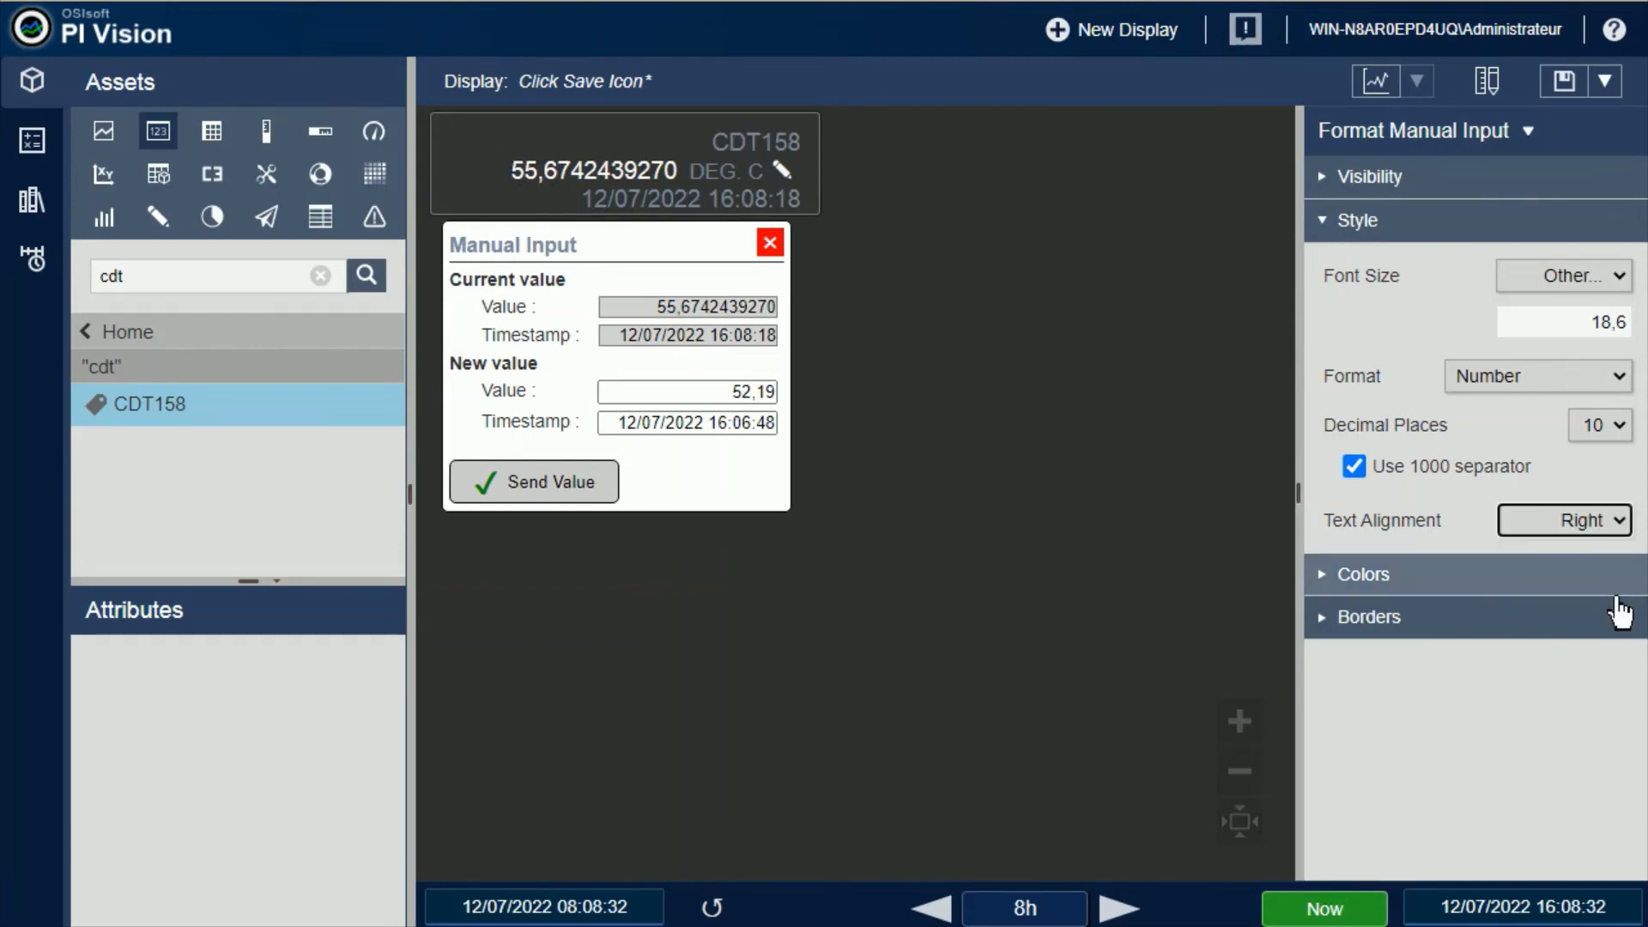
Give the CDT158 symbol a light grey background and enlarge its frame to enclose all of its text
click(1326, 582)
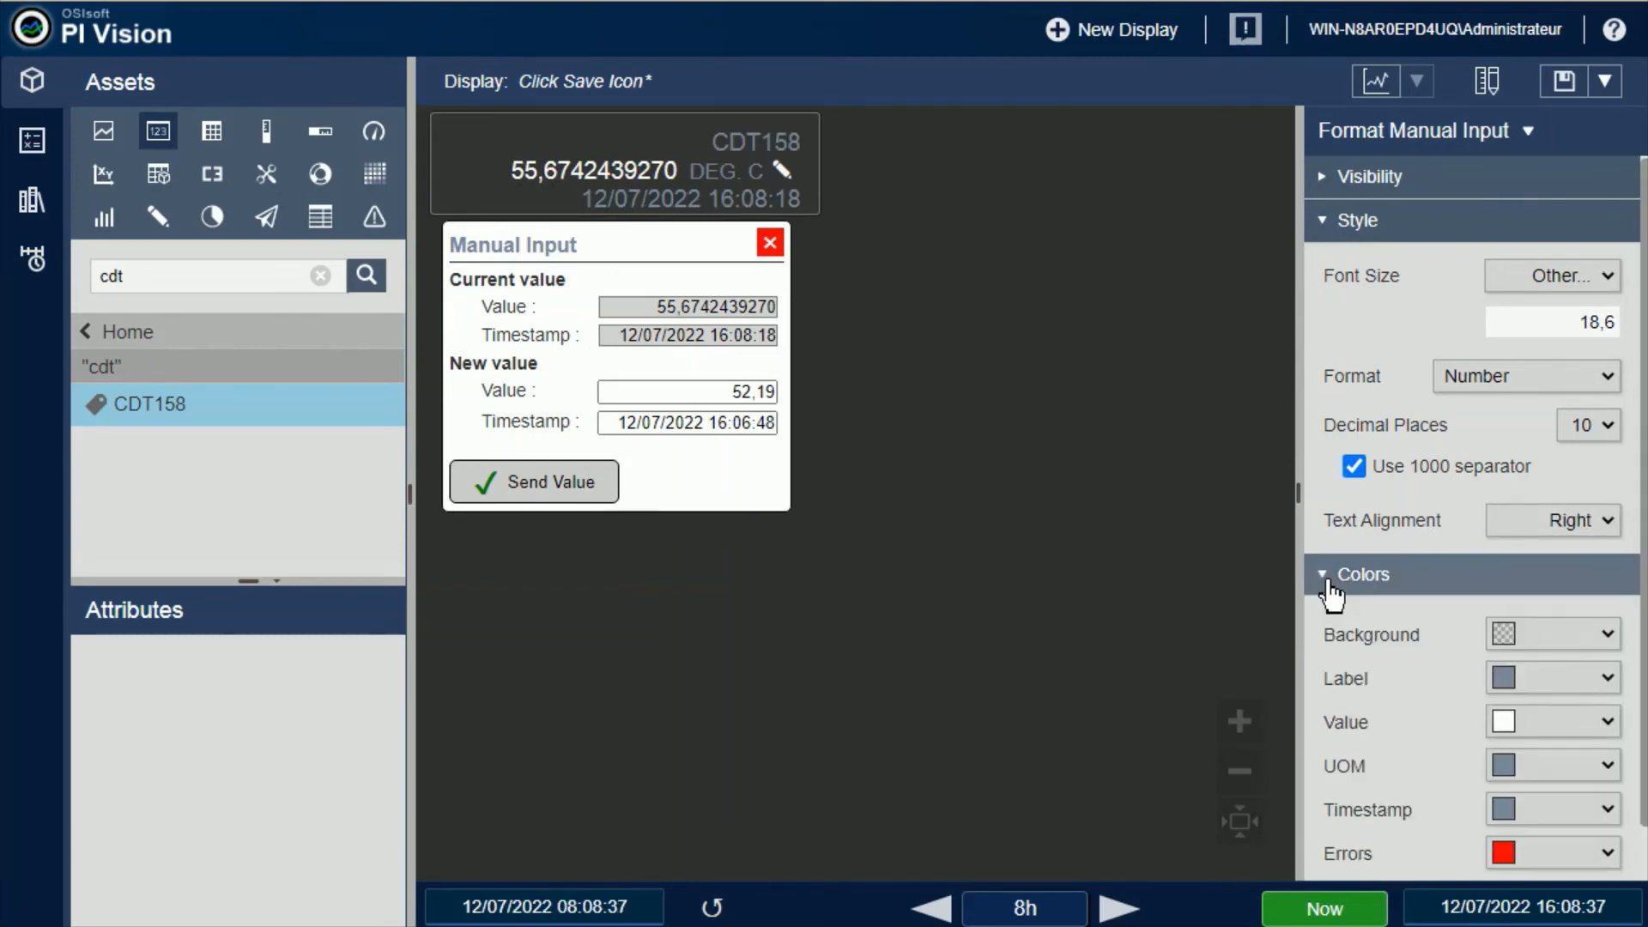
click(1330, 220)
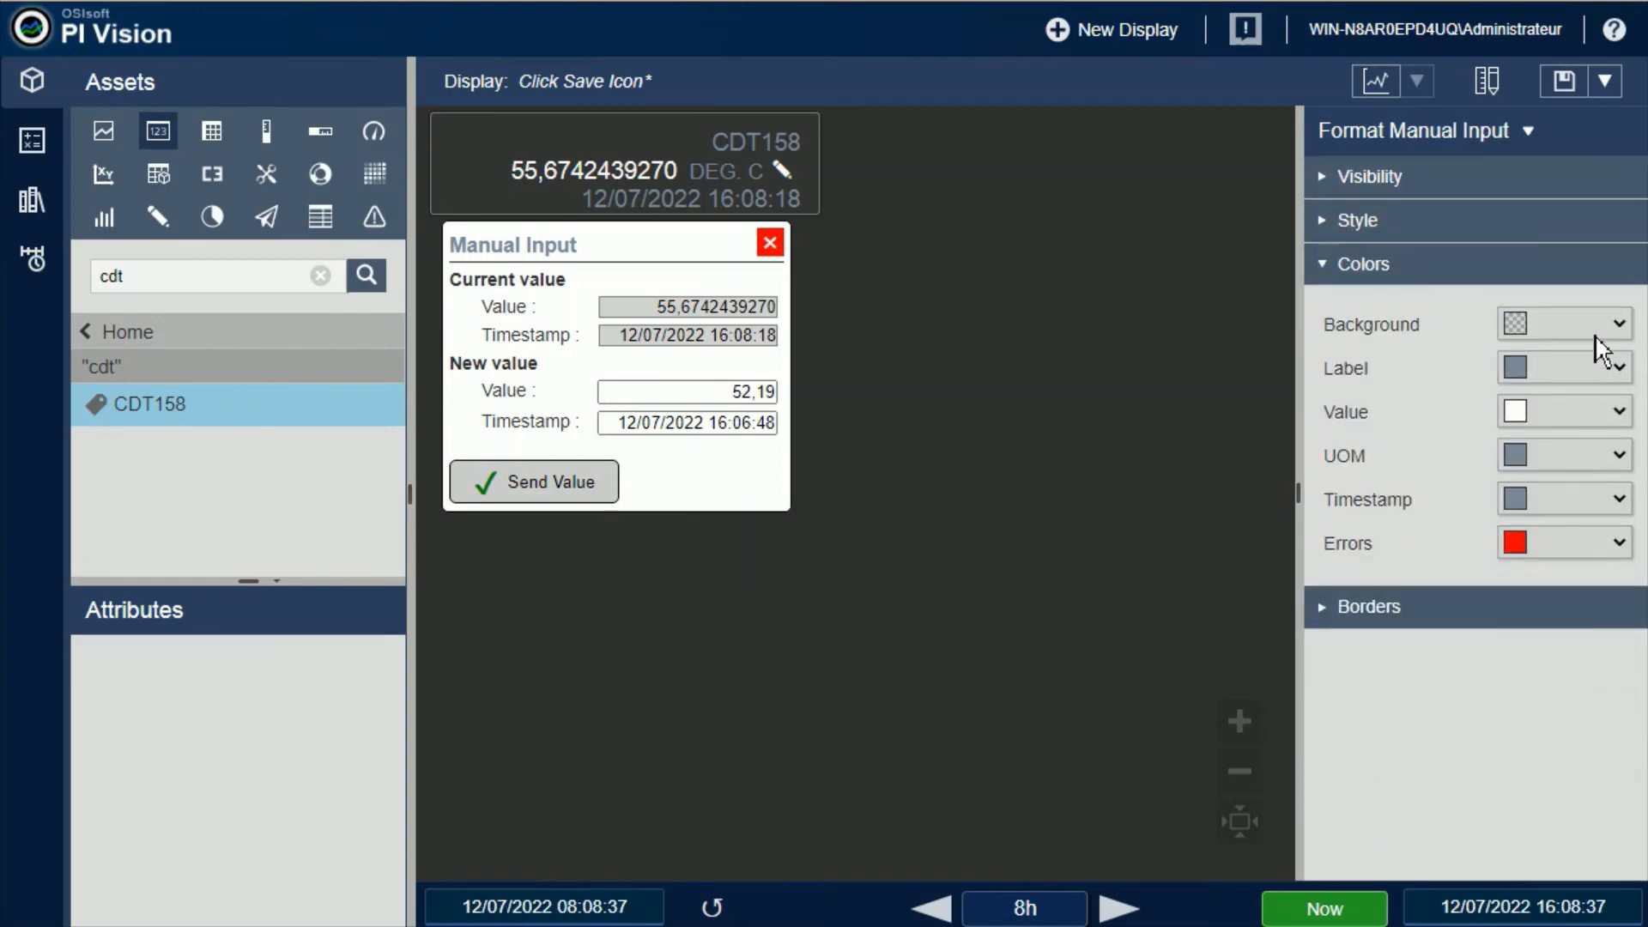
click(1620, 331)
click(1588, 497)
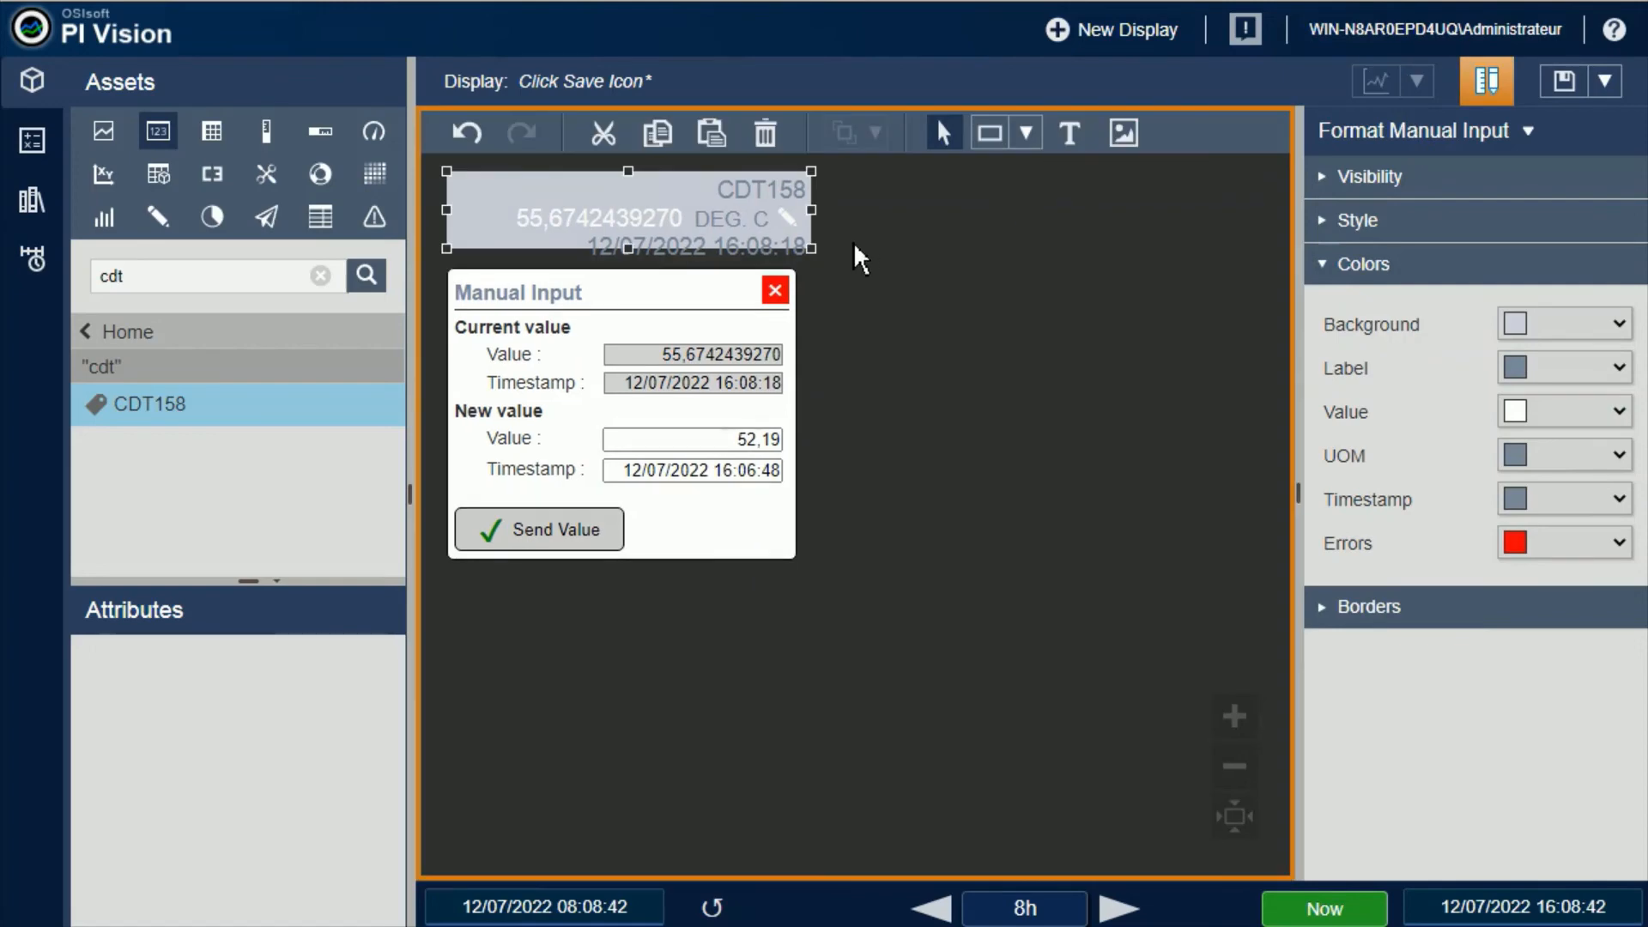
drag(816, 252, 860, 297)
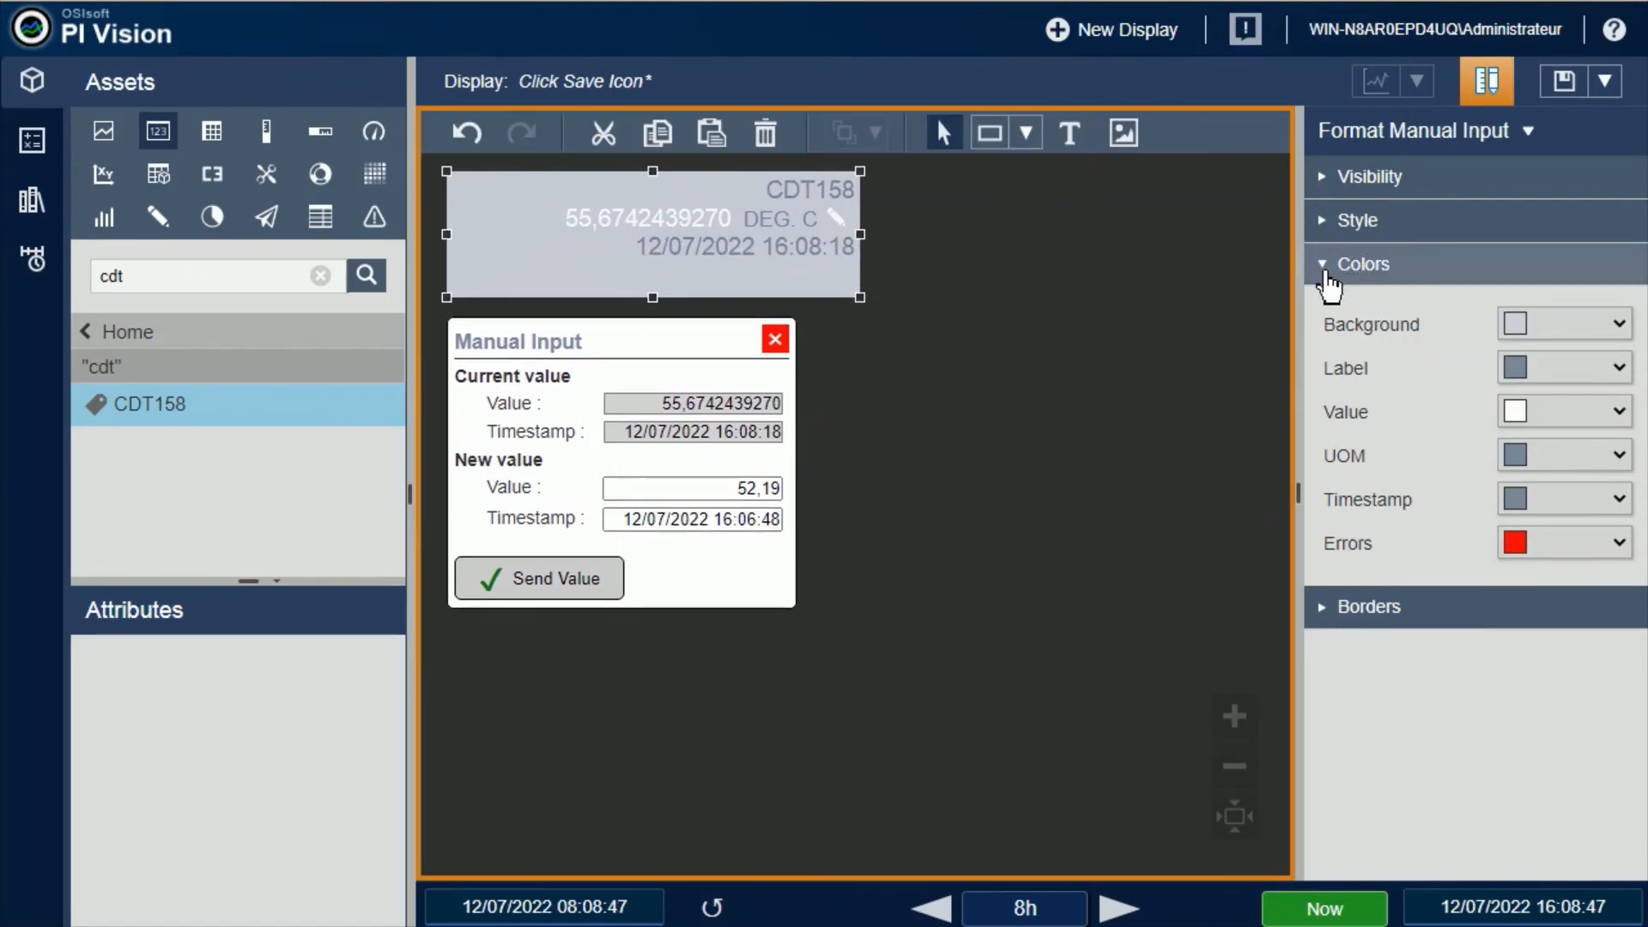
Set the CDT158 symbol's label color to red and its value color to yellow
click(1331, 276)
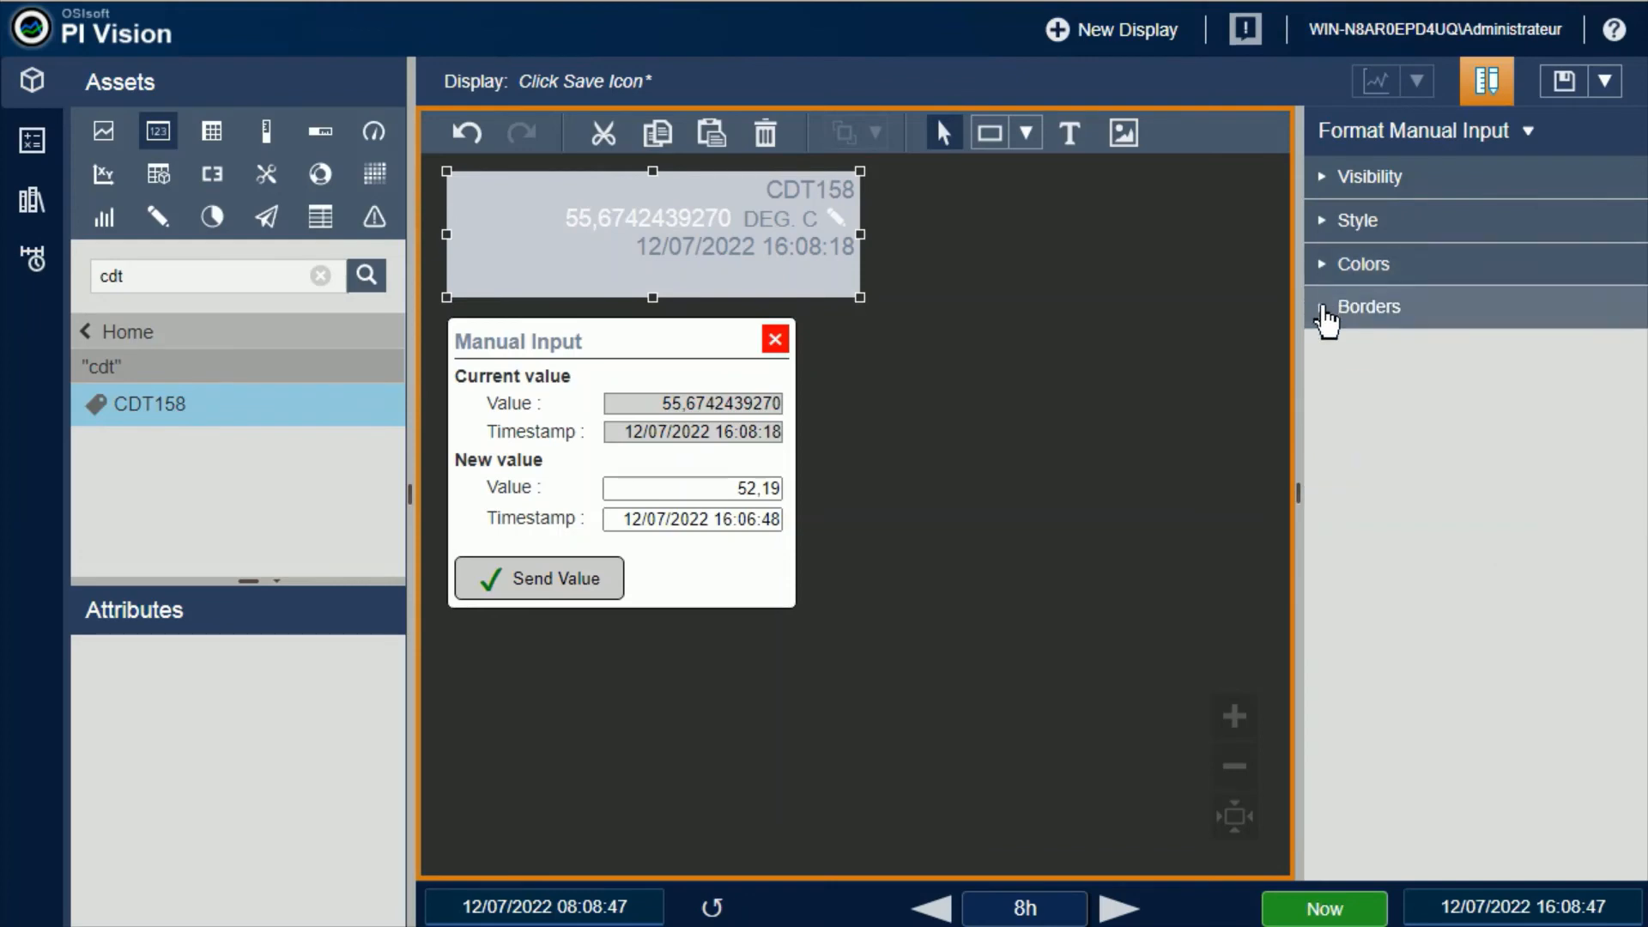
click(1331, 275)
click(1620, 369)
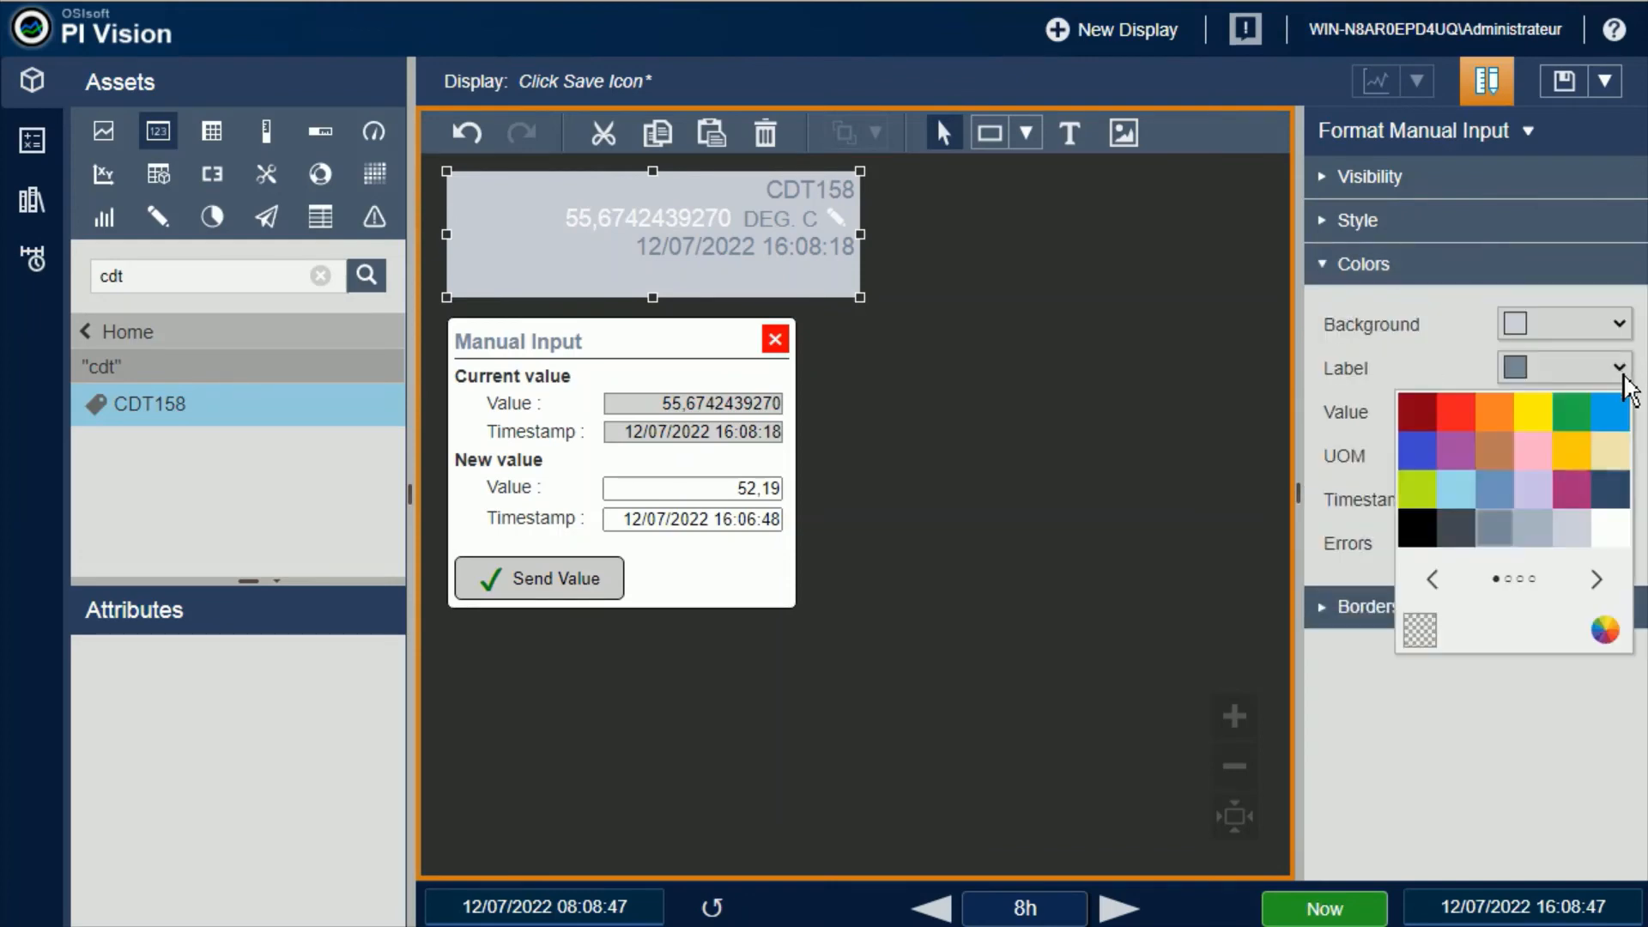
click(1468, 431)
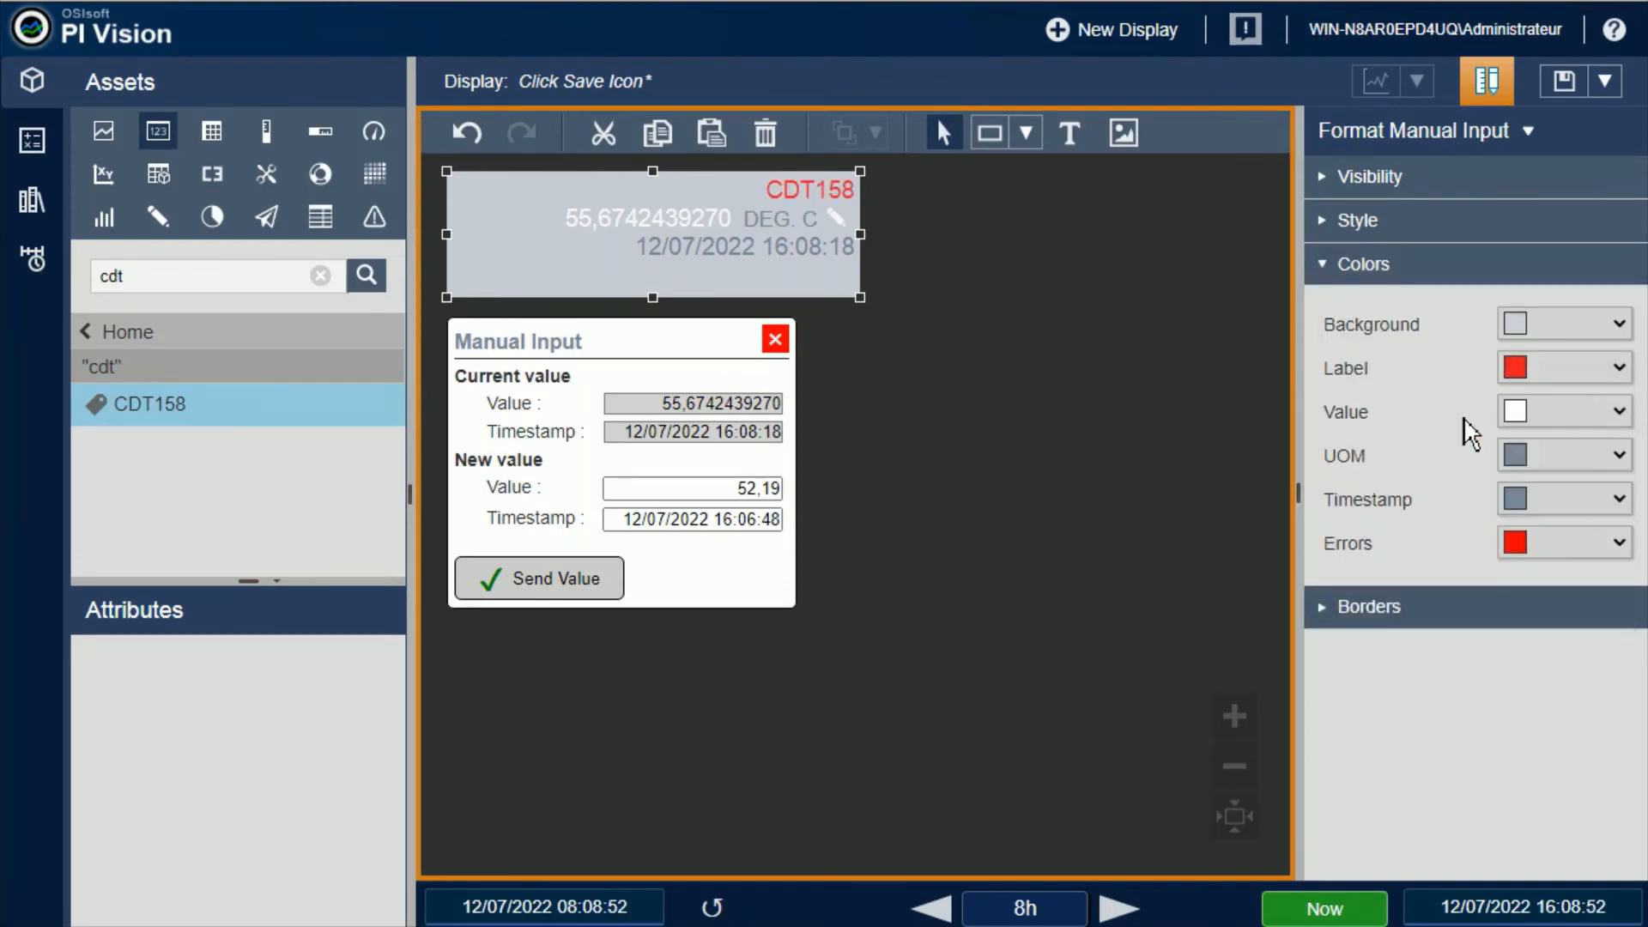
click(1620, 412)
click(1543, 464)
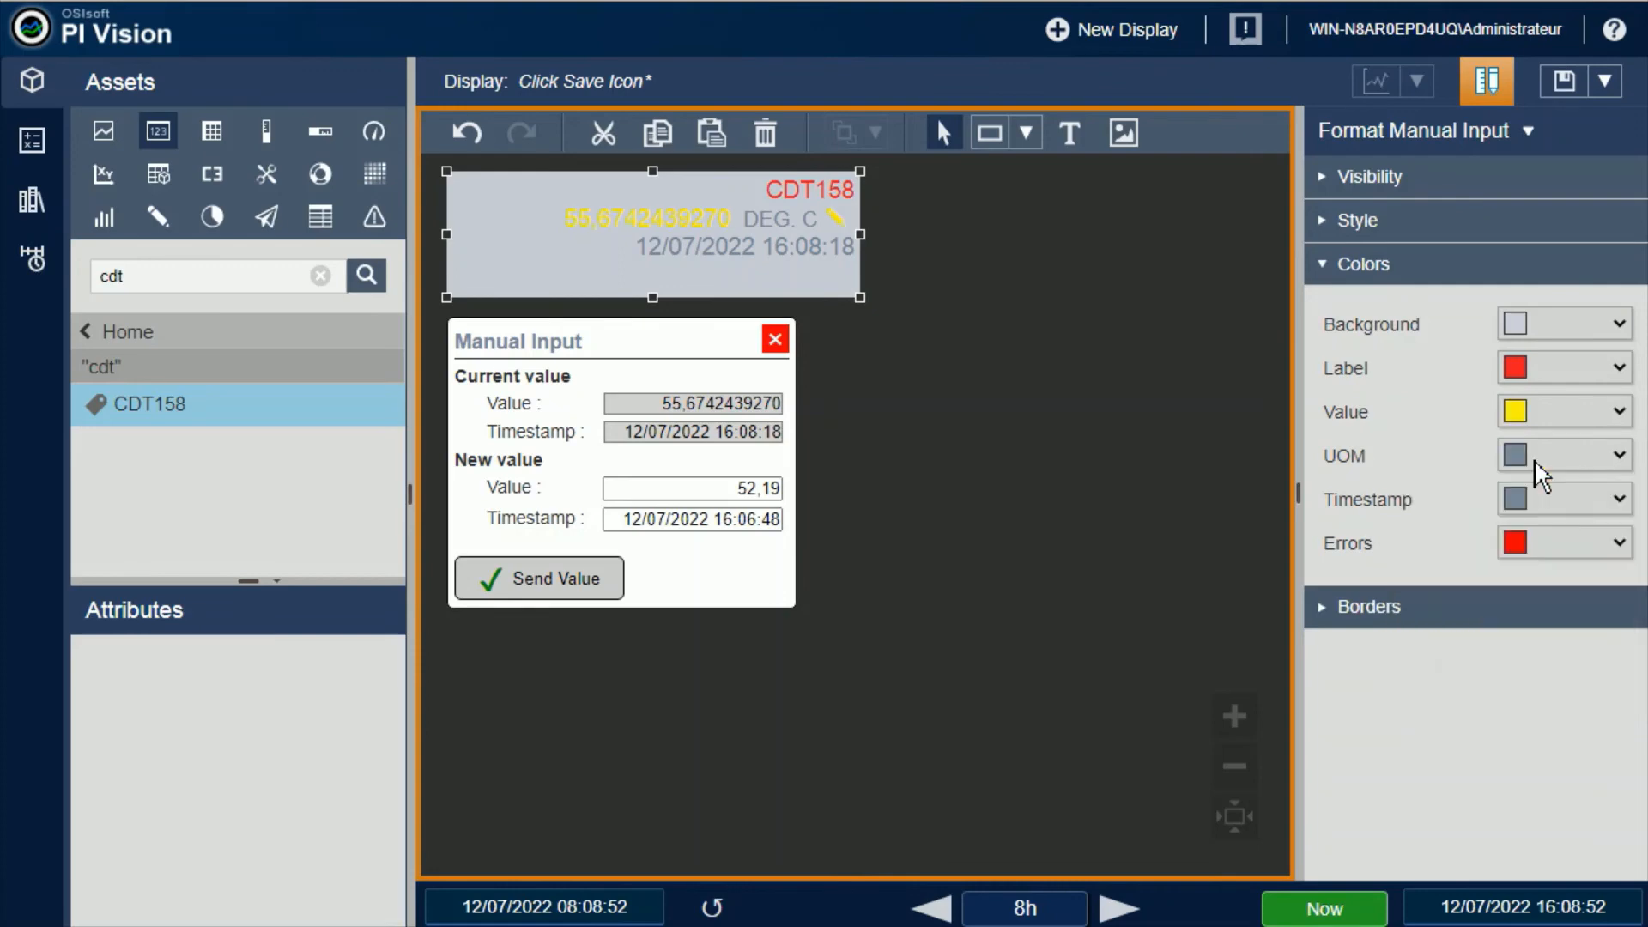
Try green and purple for the CDT158 symbol's UOM color and magenta for its timestamp color
click(1620, 457)
click(1578, 504)
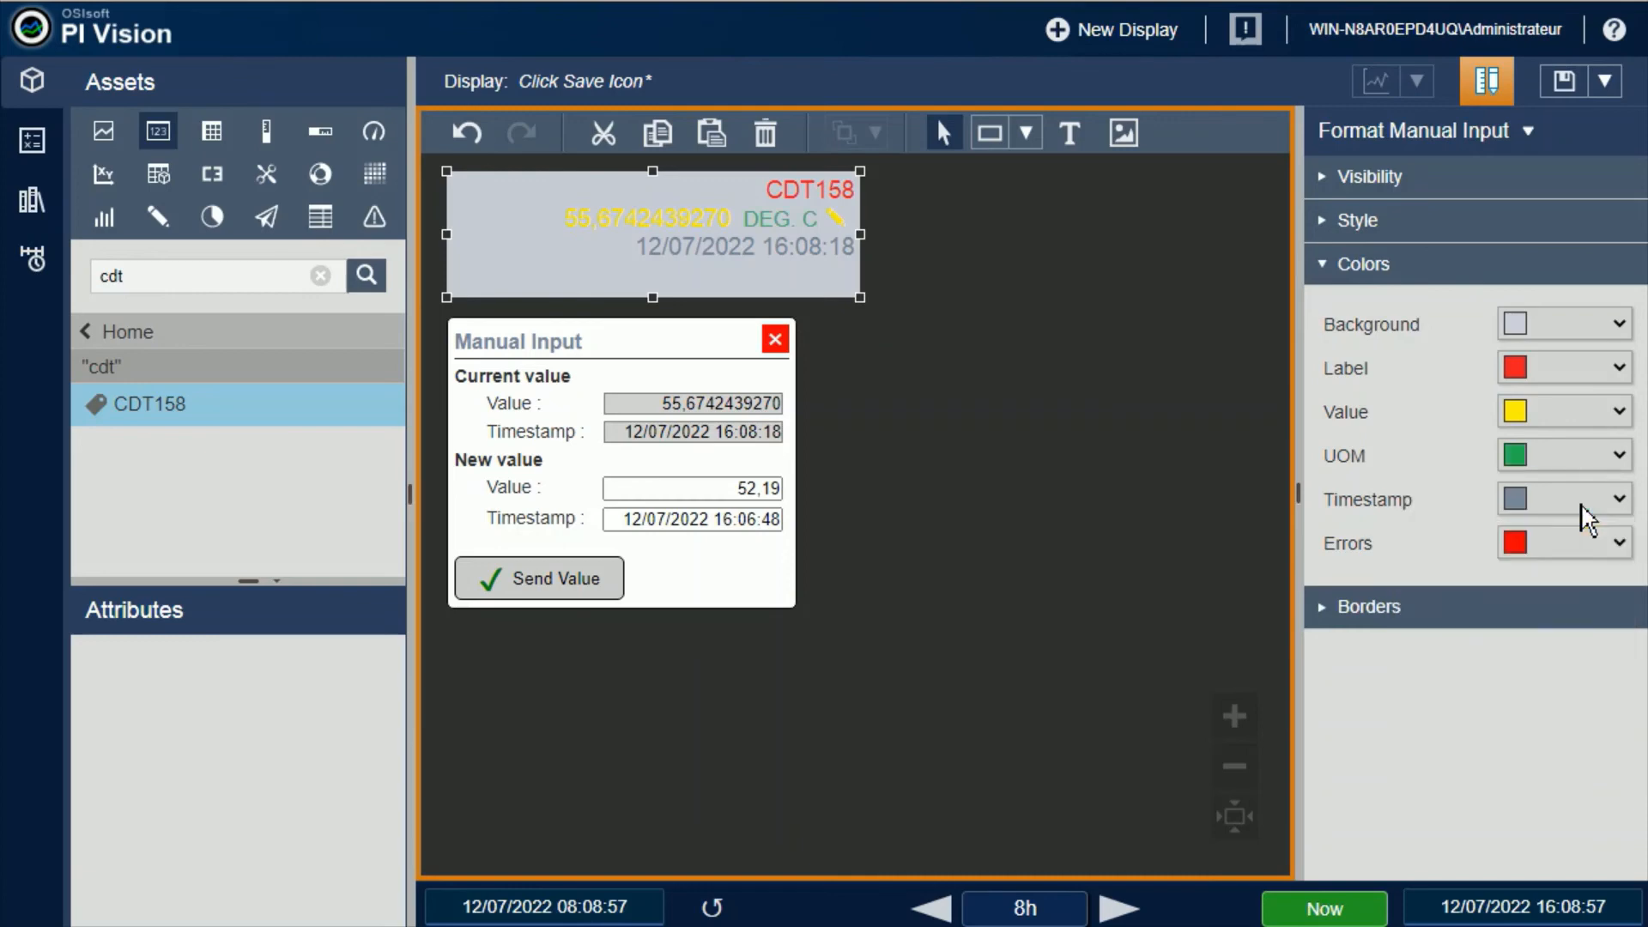
click(1621, 459)
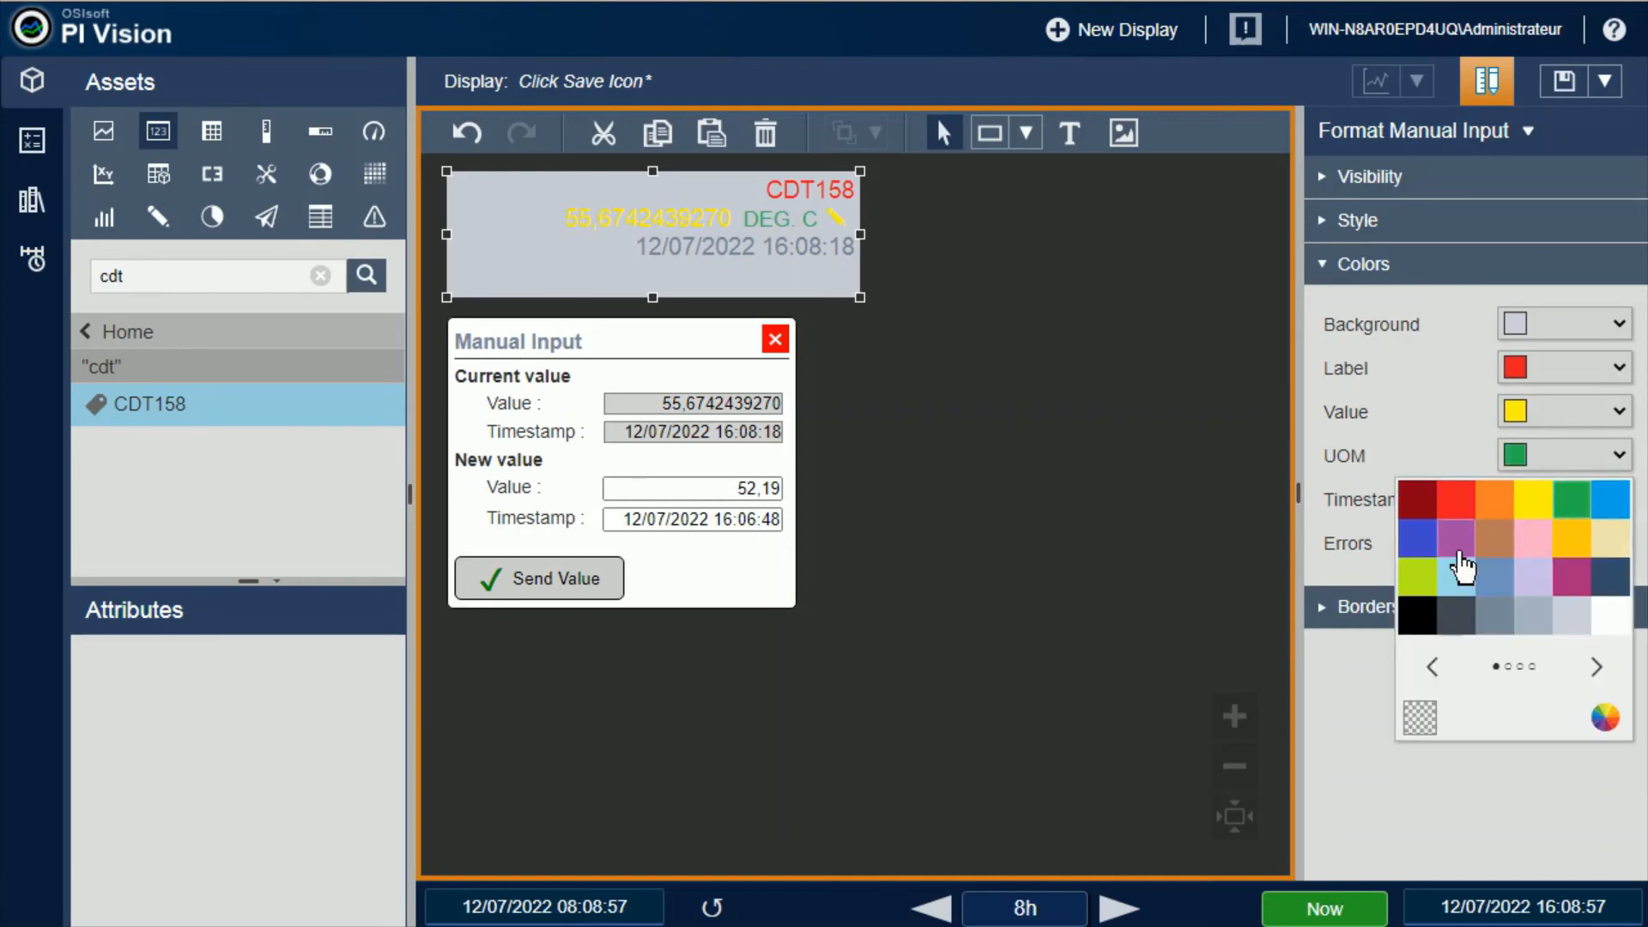
click(1461, 549)
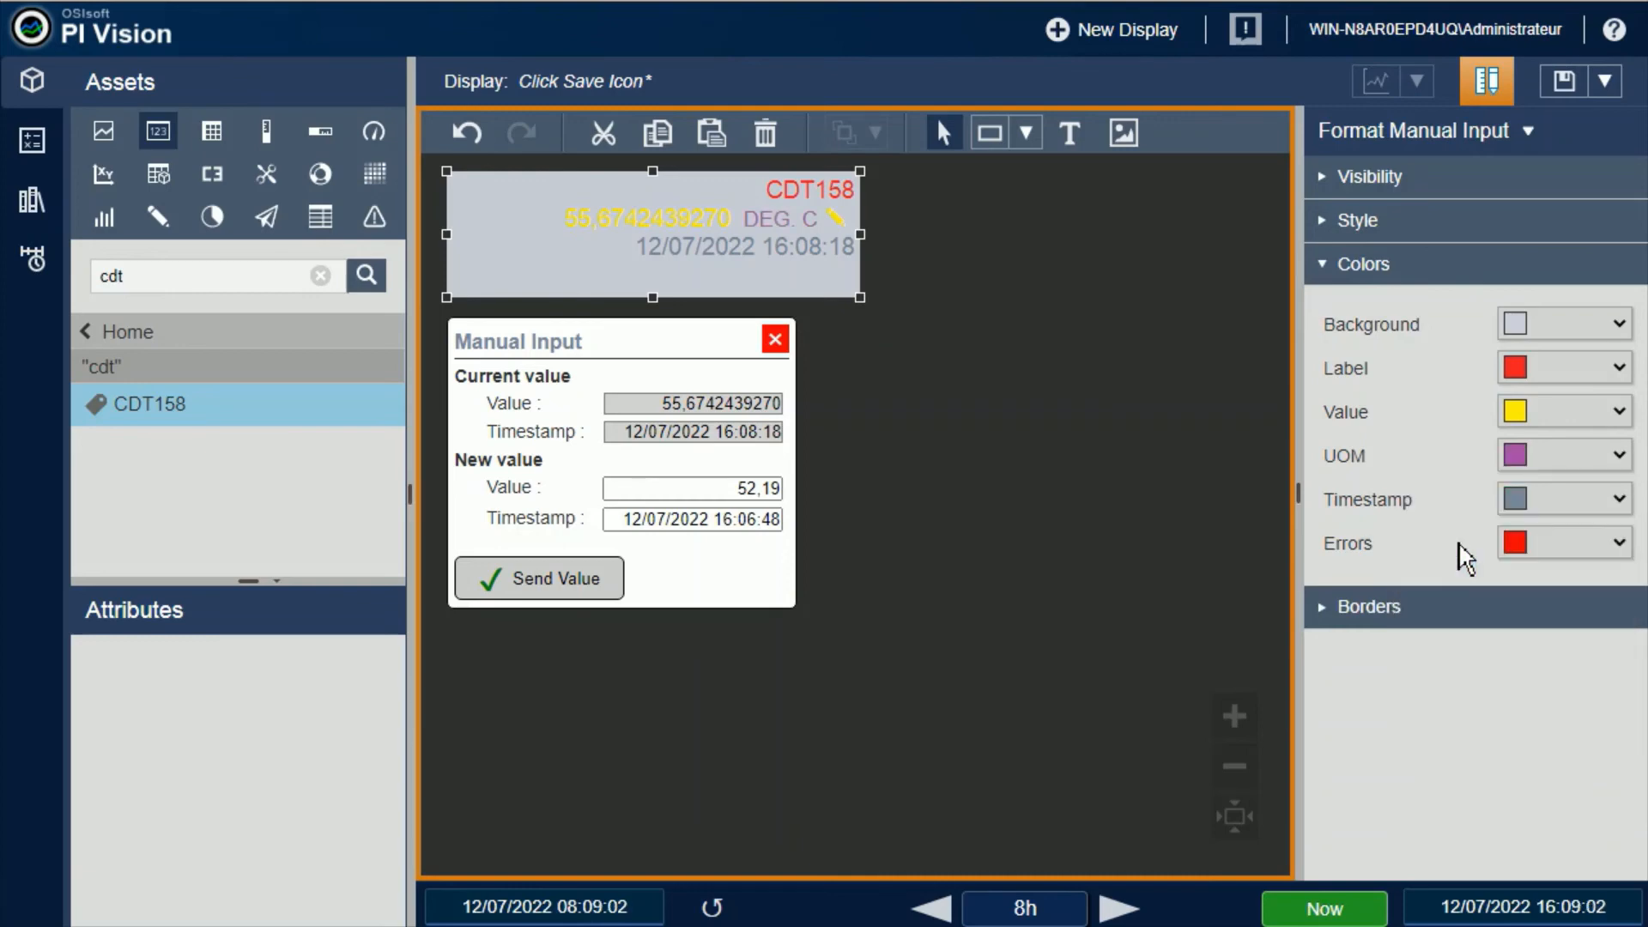
click(1620, 500)
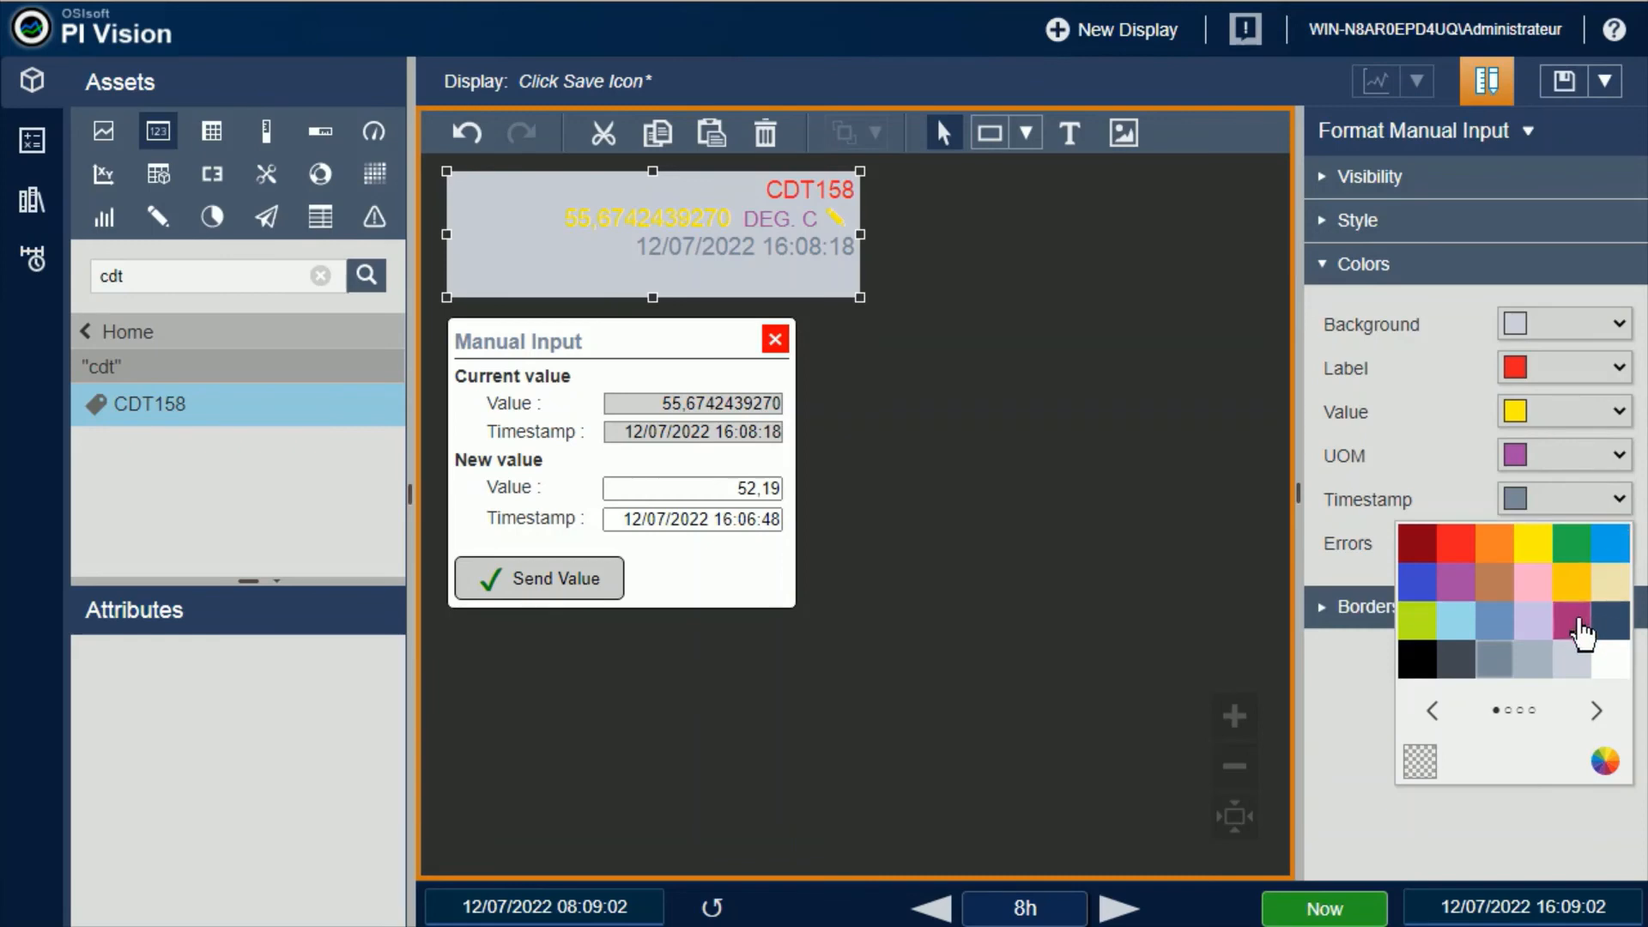
click(1576, 625)
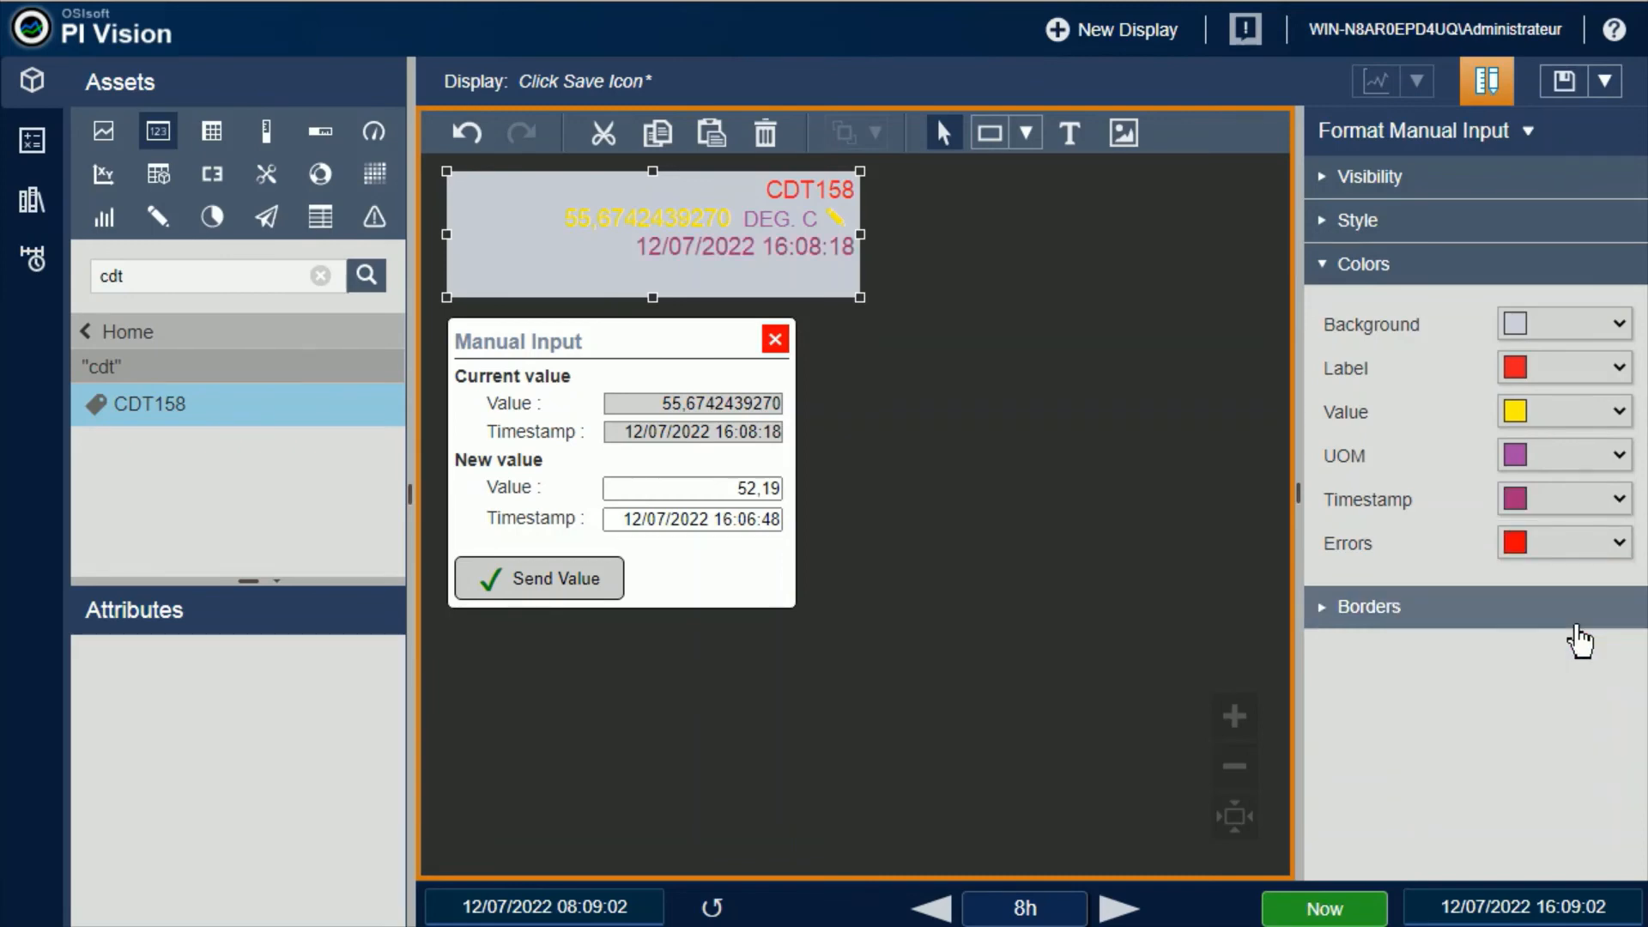
Set both the UOM and timestamp colors of the CDT158 symbol to light blue
click(1620, 455)
click(1625, 502)
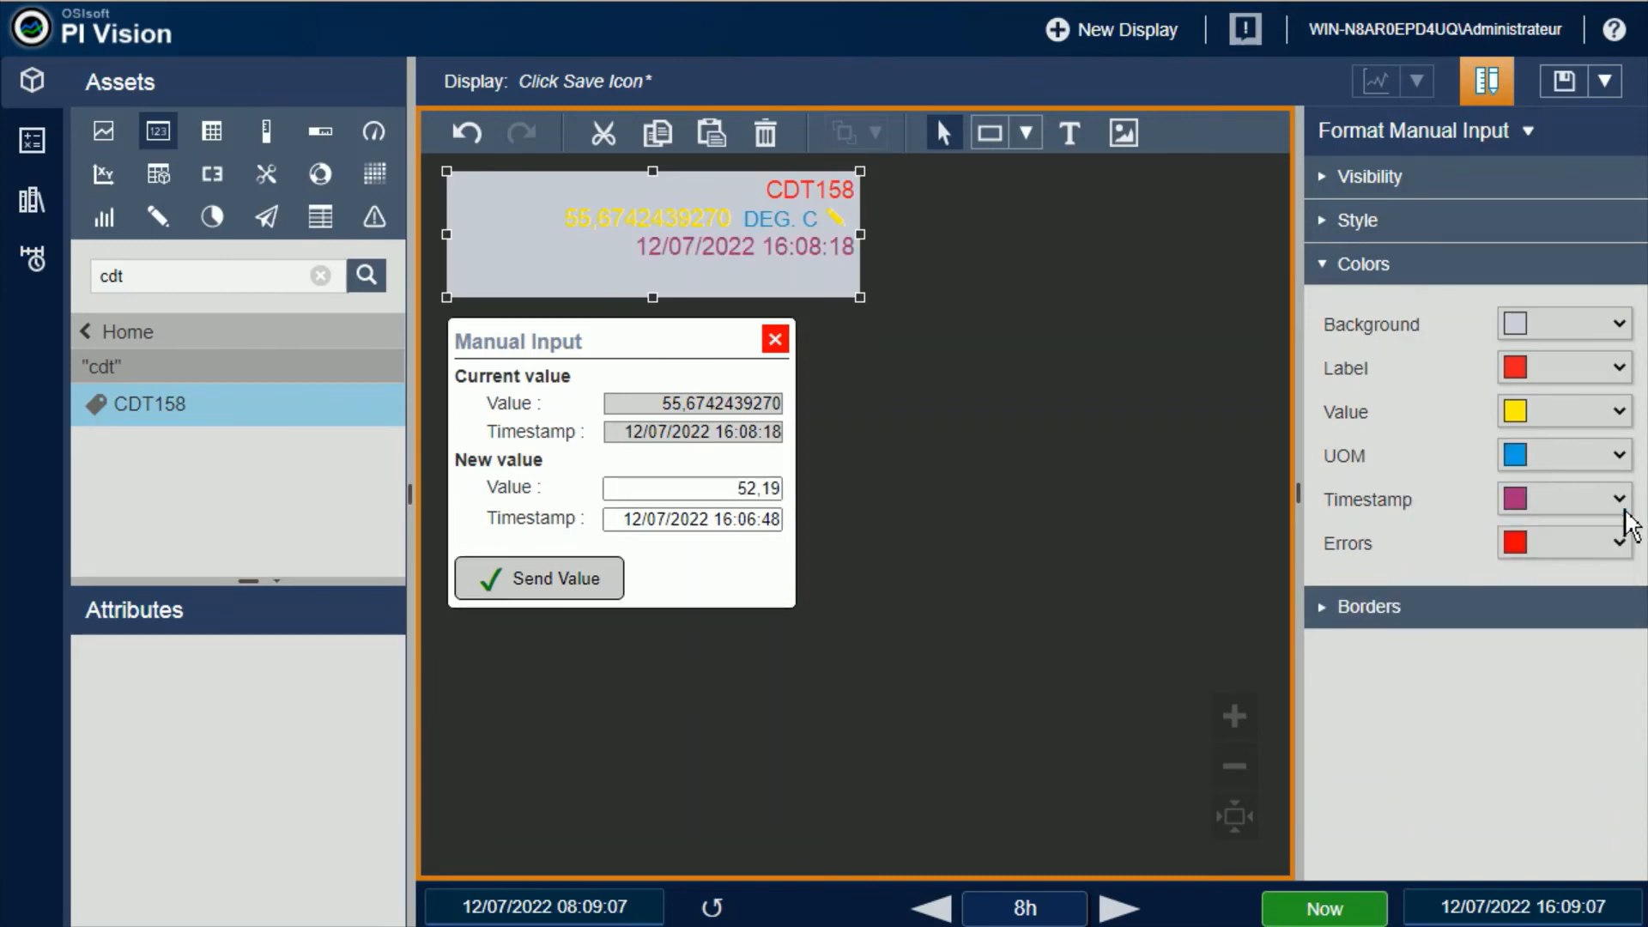
click(1625, 511)
click(1624, 546)
Set the CDT158 symbol's errors color to blue, and clear the new value outside design mode to test it
click(1622, 544)
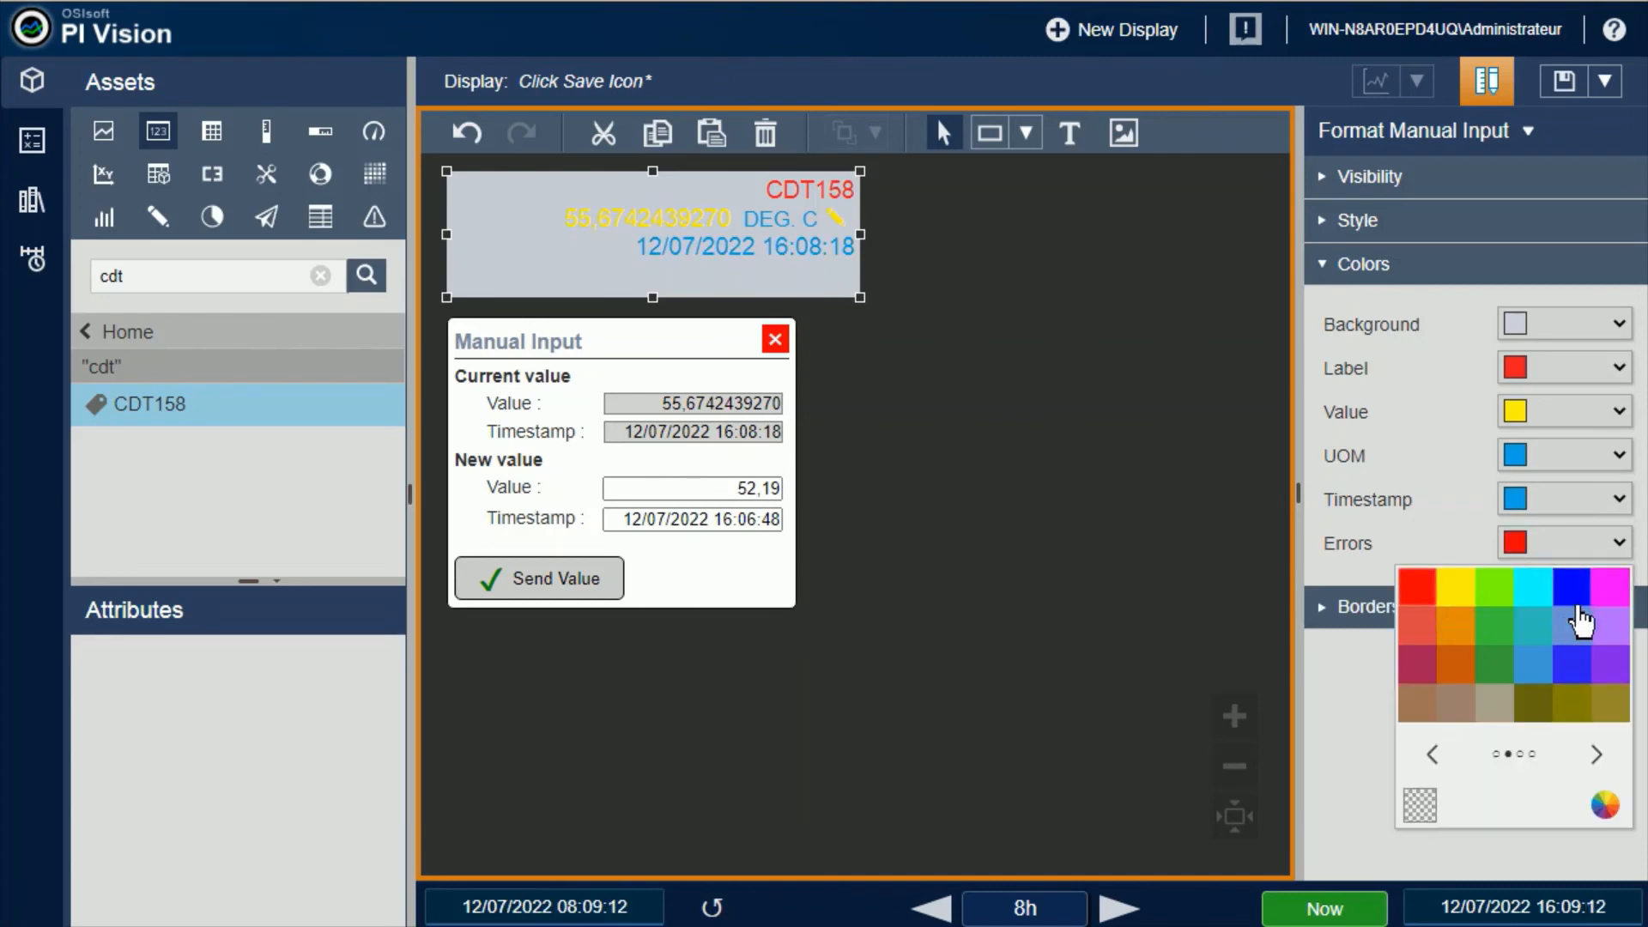
click(1578, 592)
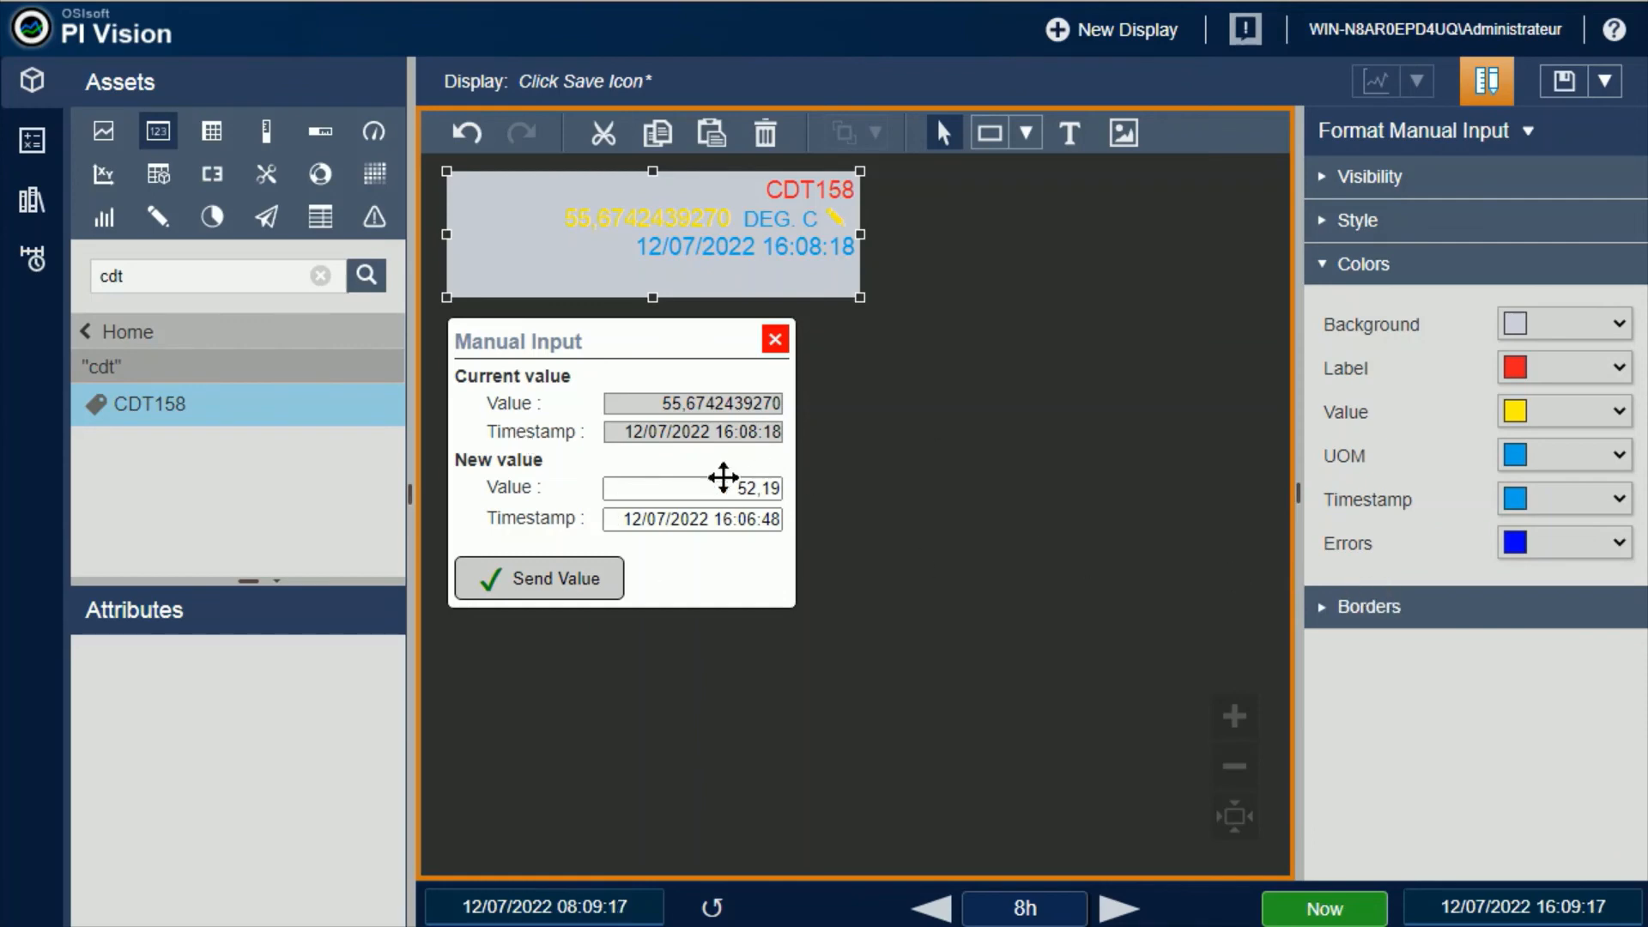
click(720, 489)
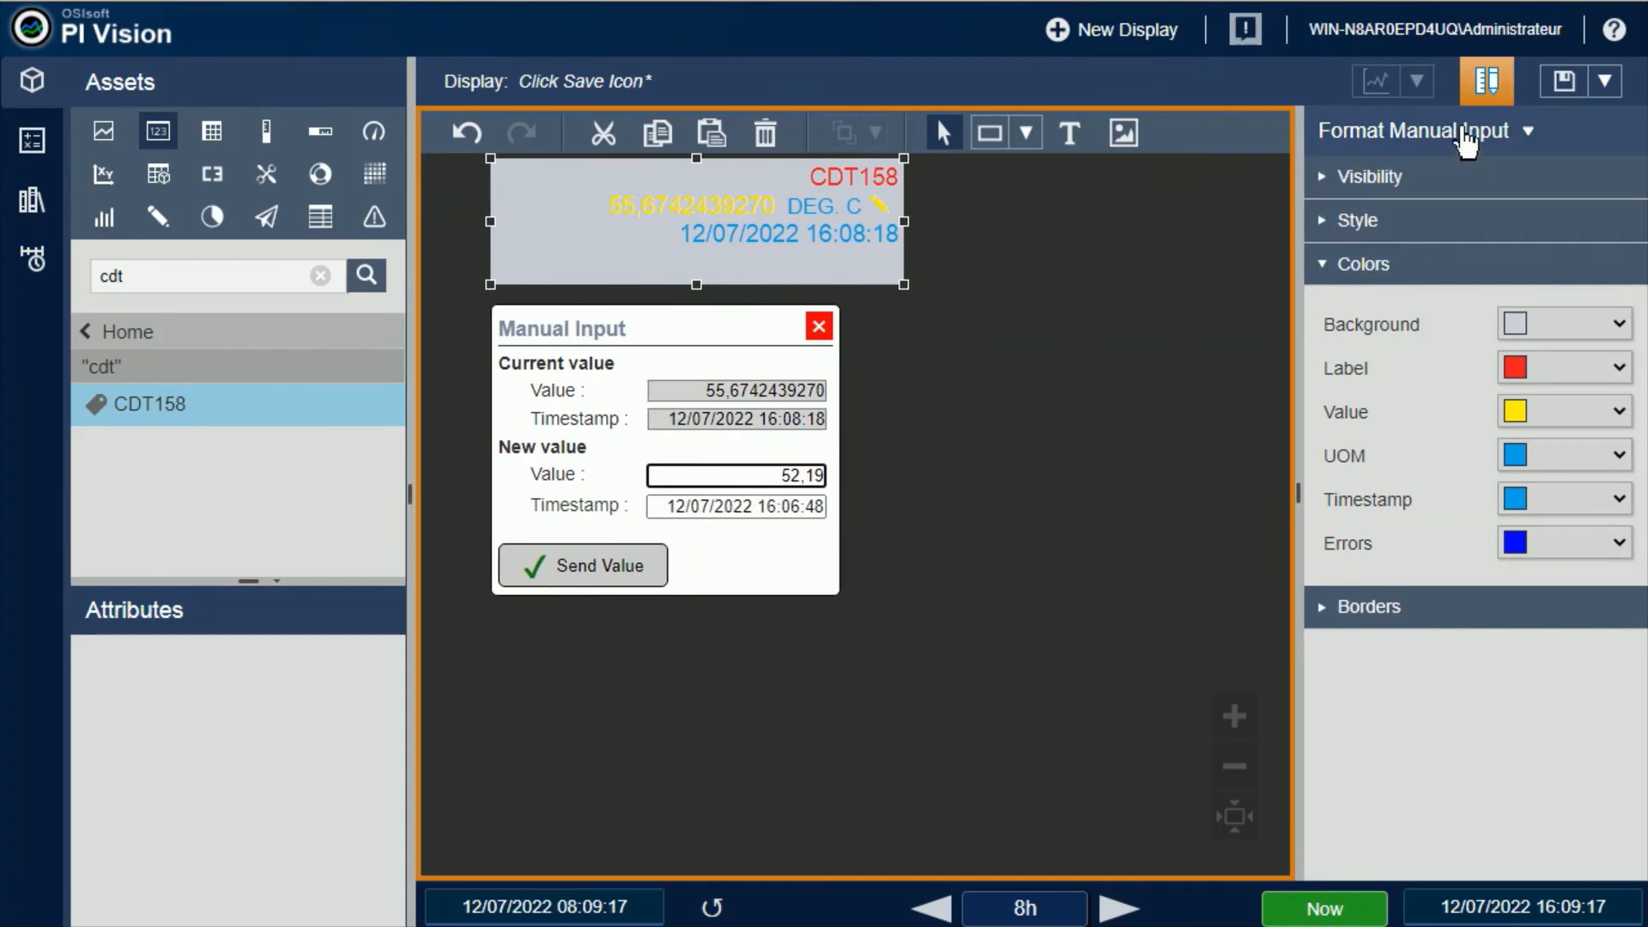
click(1487, 81)
drag(770, 428, 821, 422)
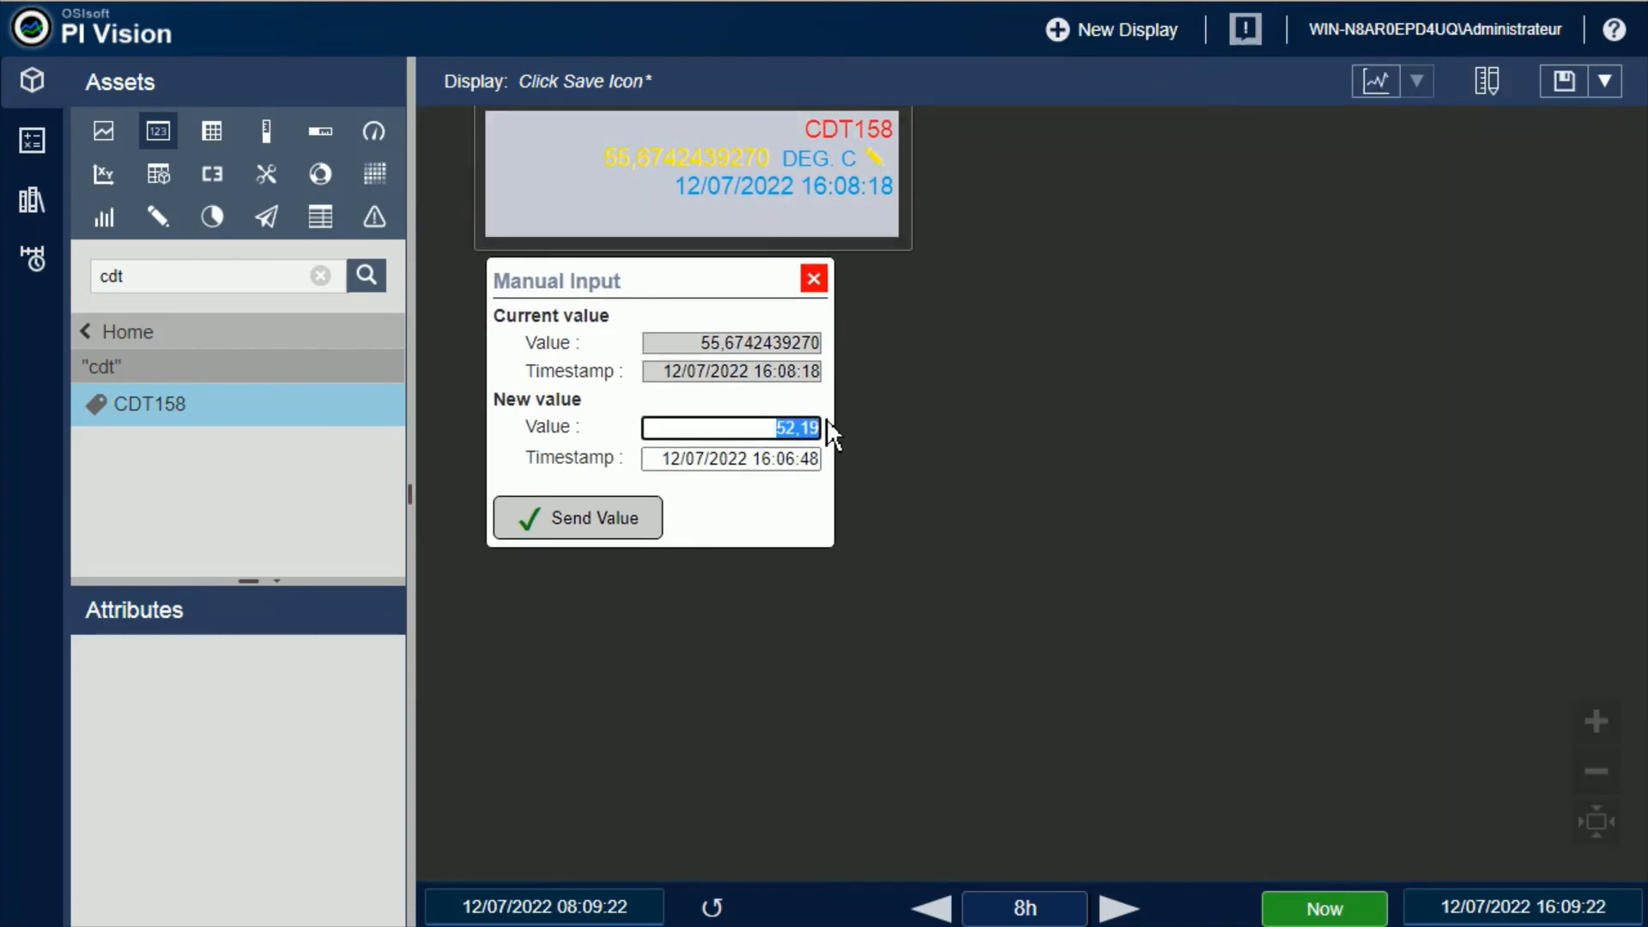
key(BackSpace)
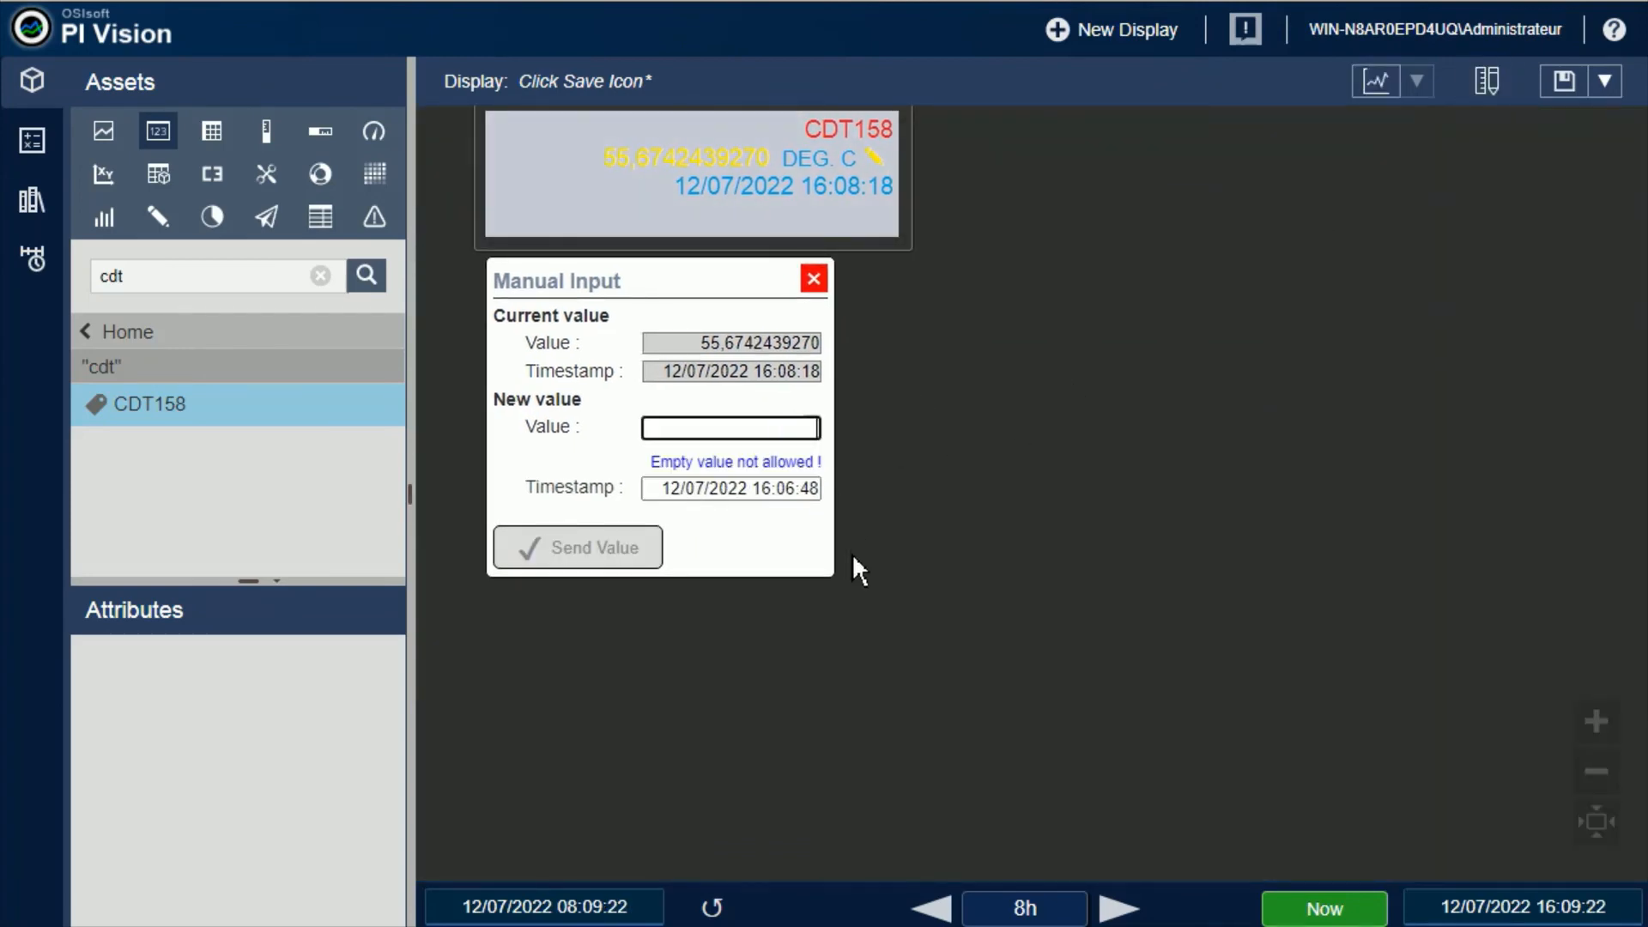
Try red as the CDT158 symbol's errors color, and choose a violet-tinted blue instead
right_click(702, 183)
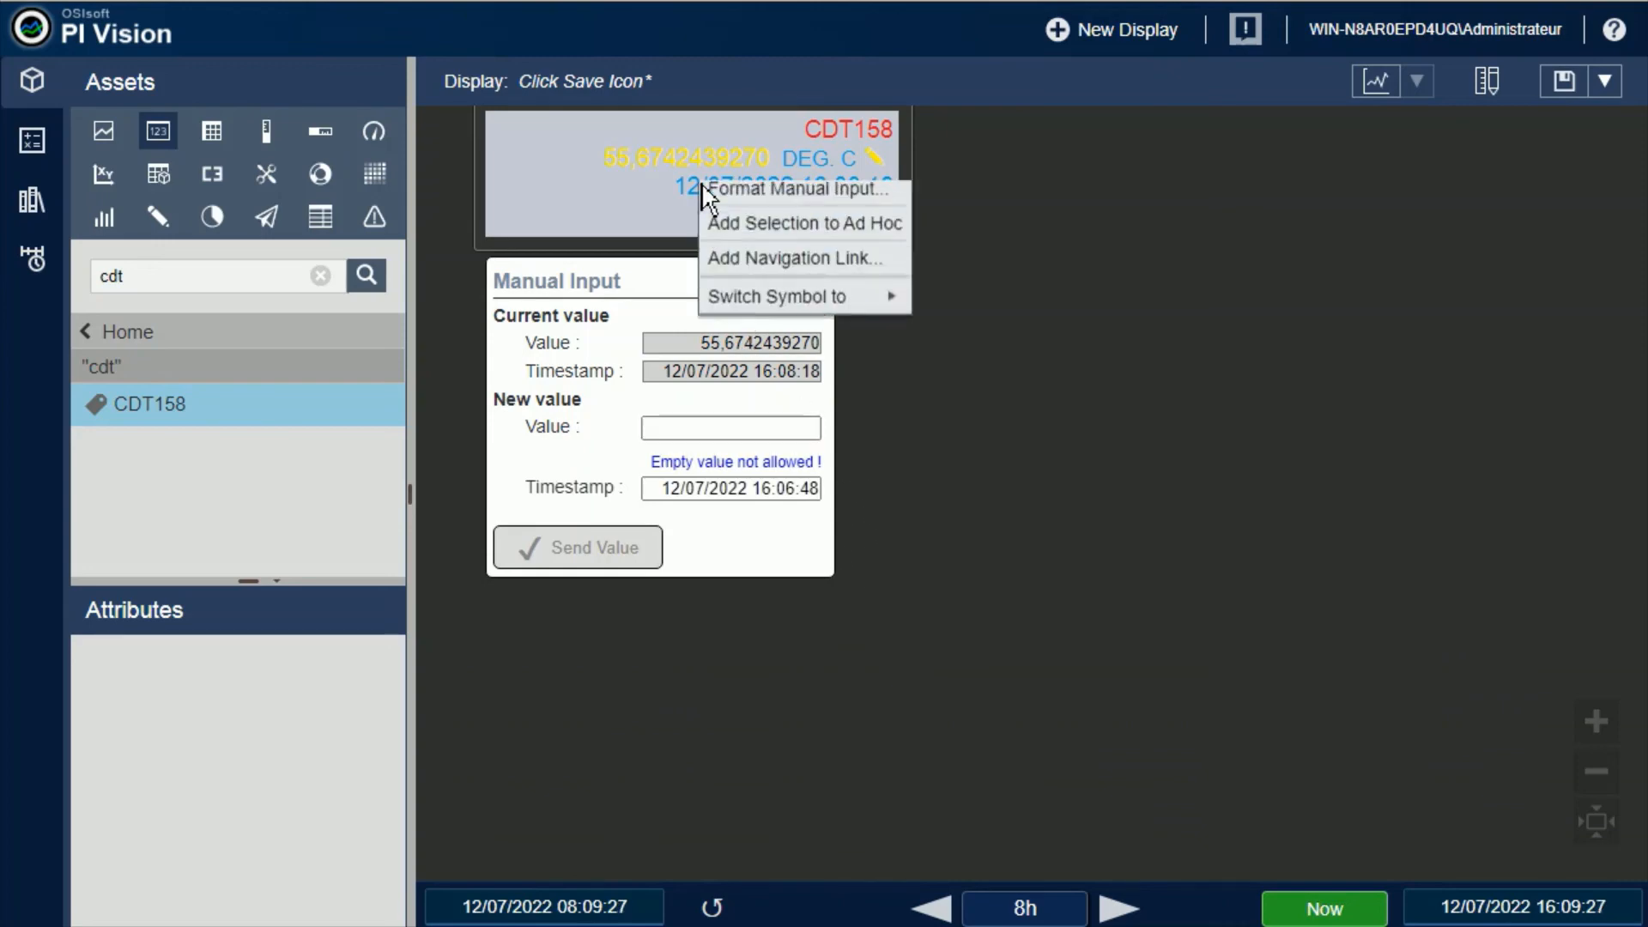
click(756, 198)
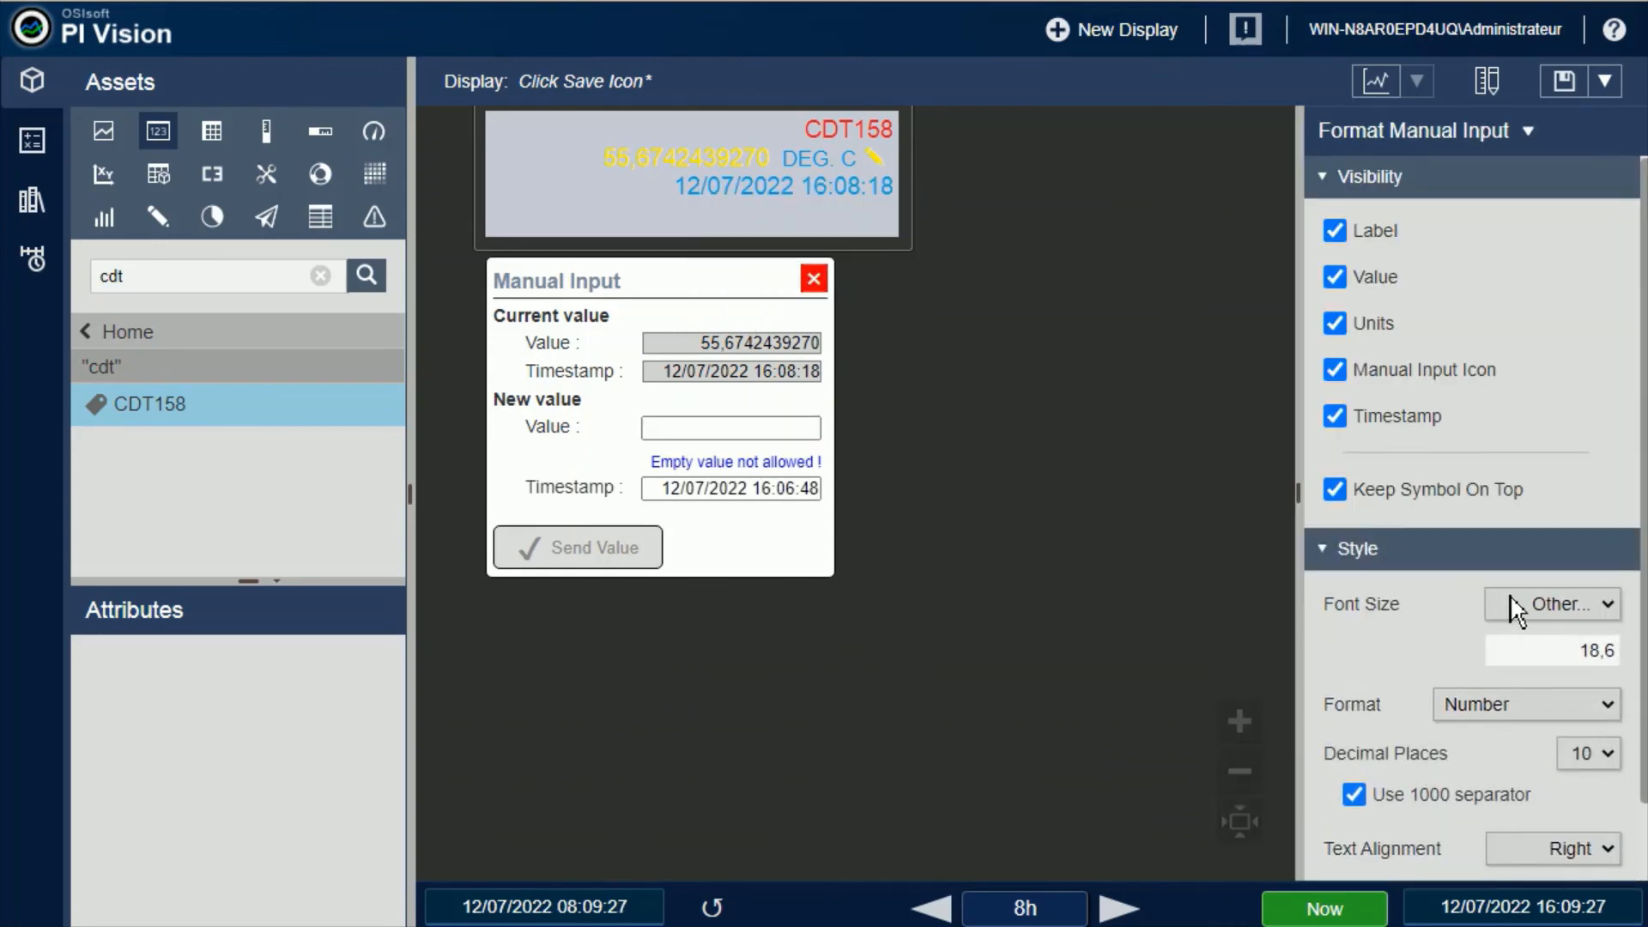
click(1328, 197)
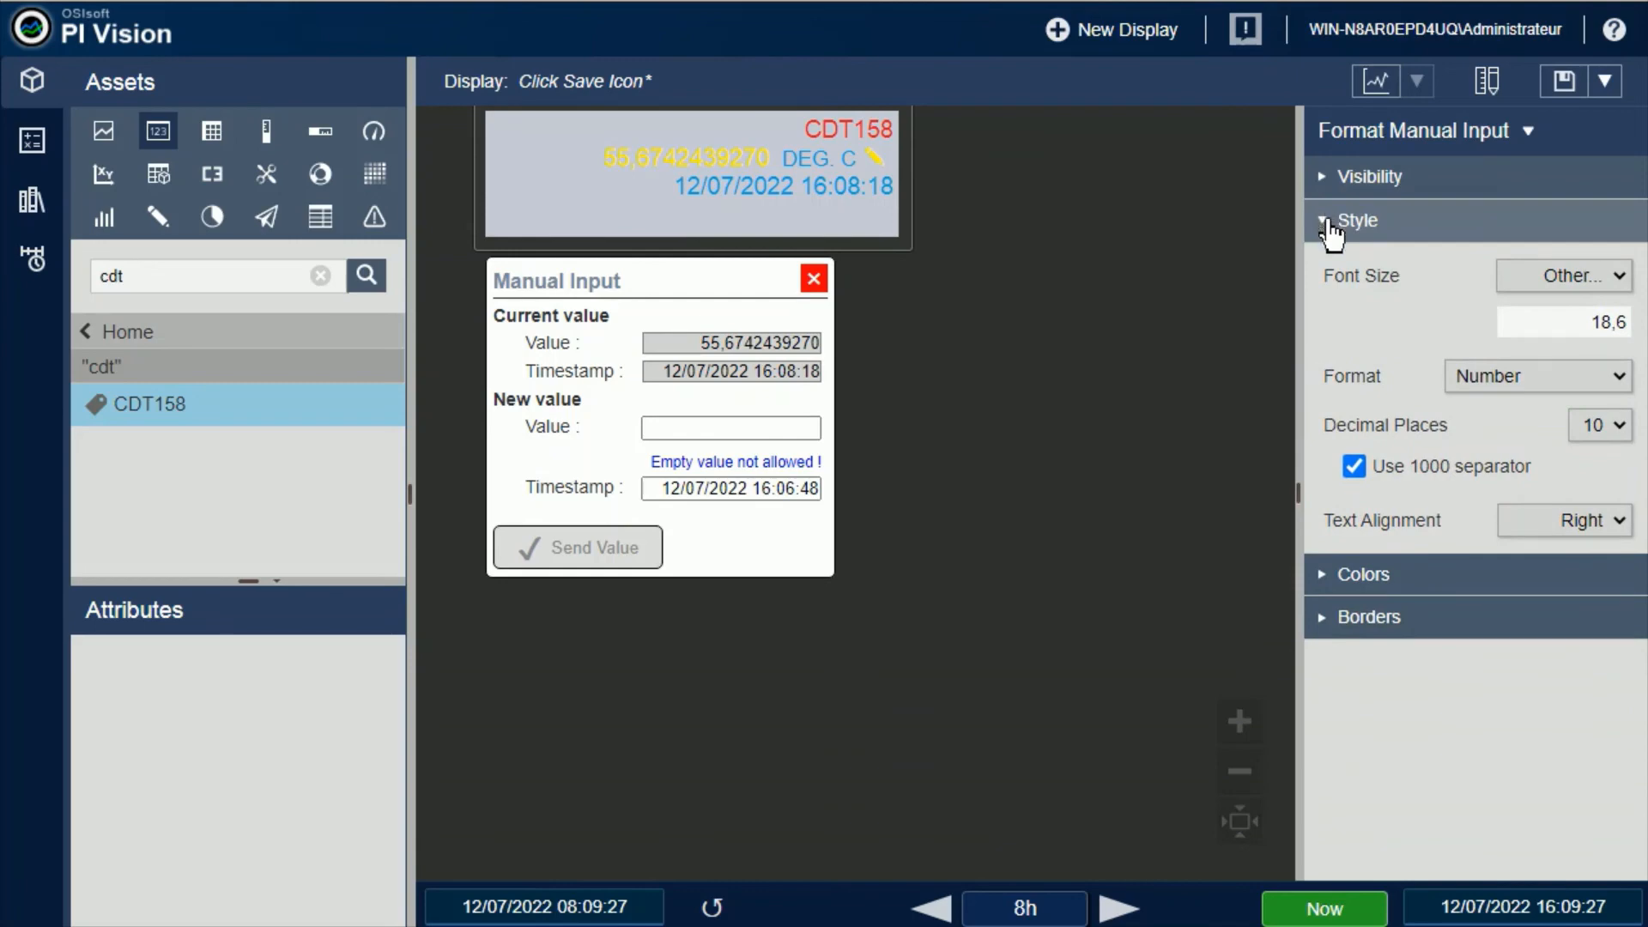
click(1333, 222)
click(1343, 274)
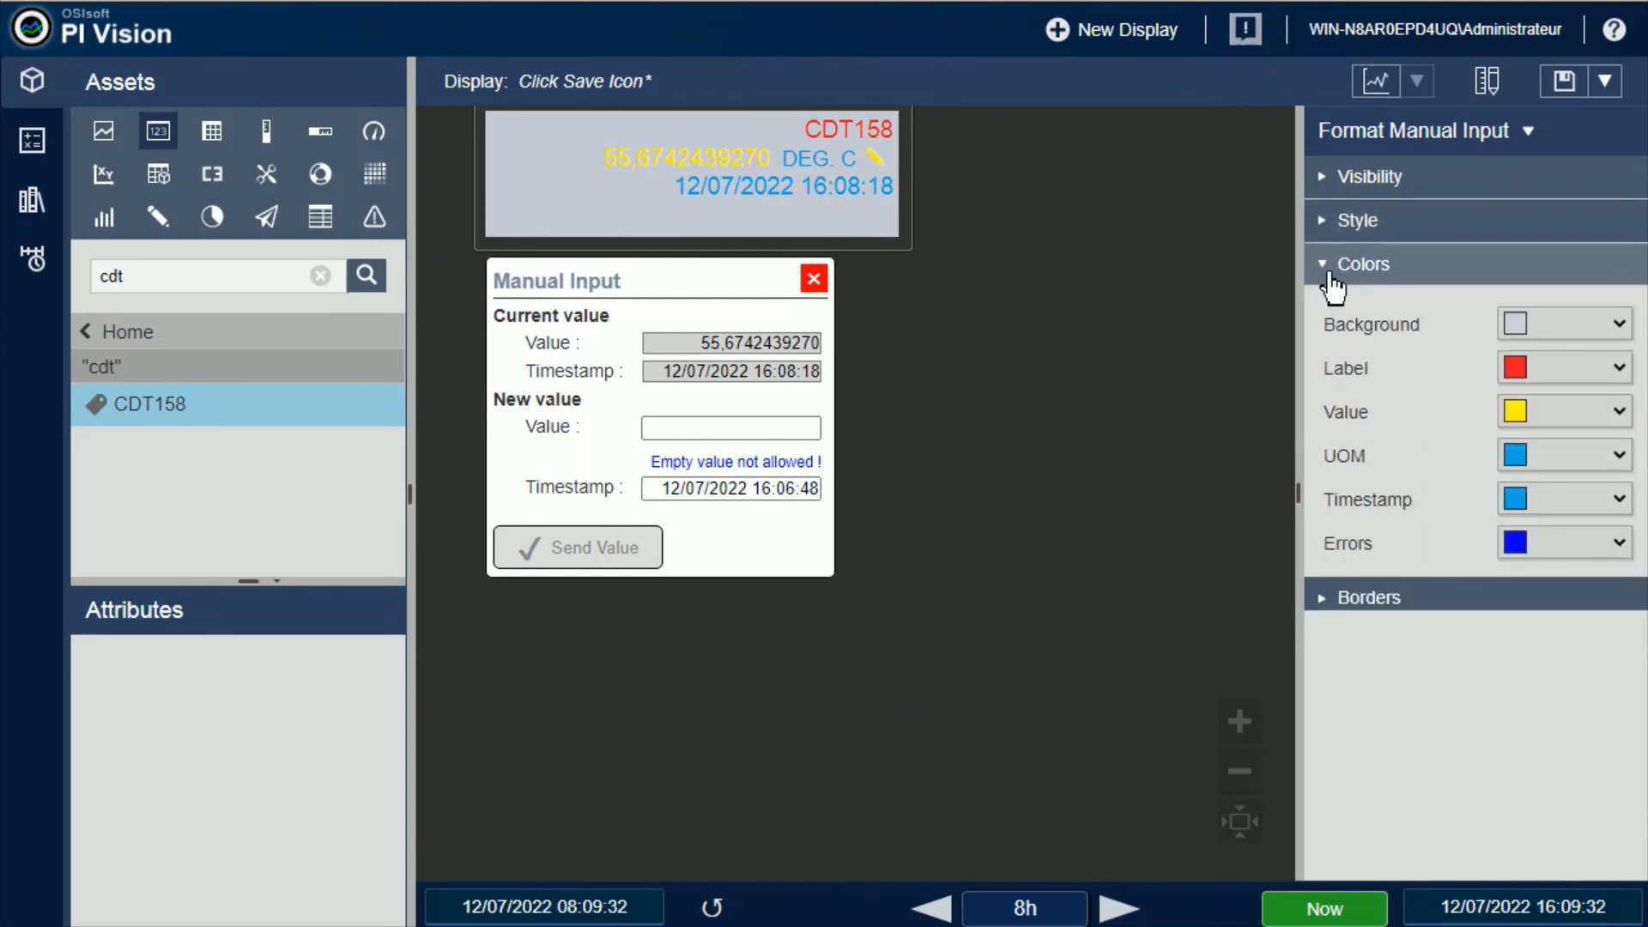
click(1619, 543)
click(1425, 592)
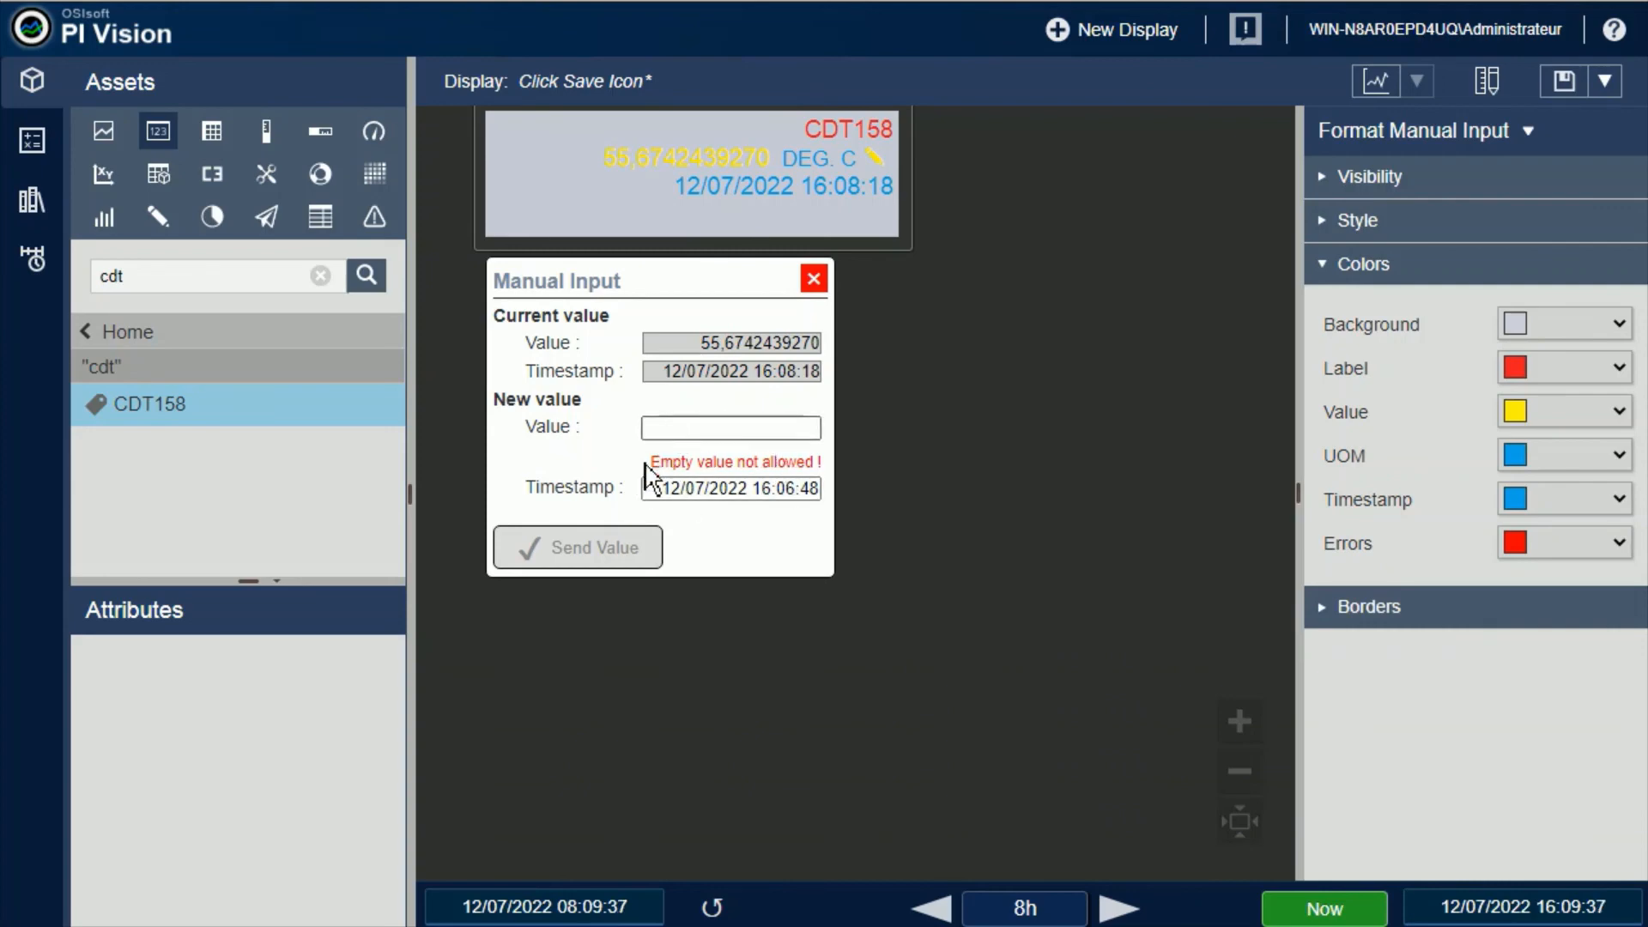
click(1621, 549)
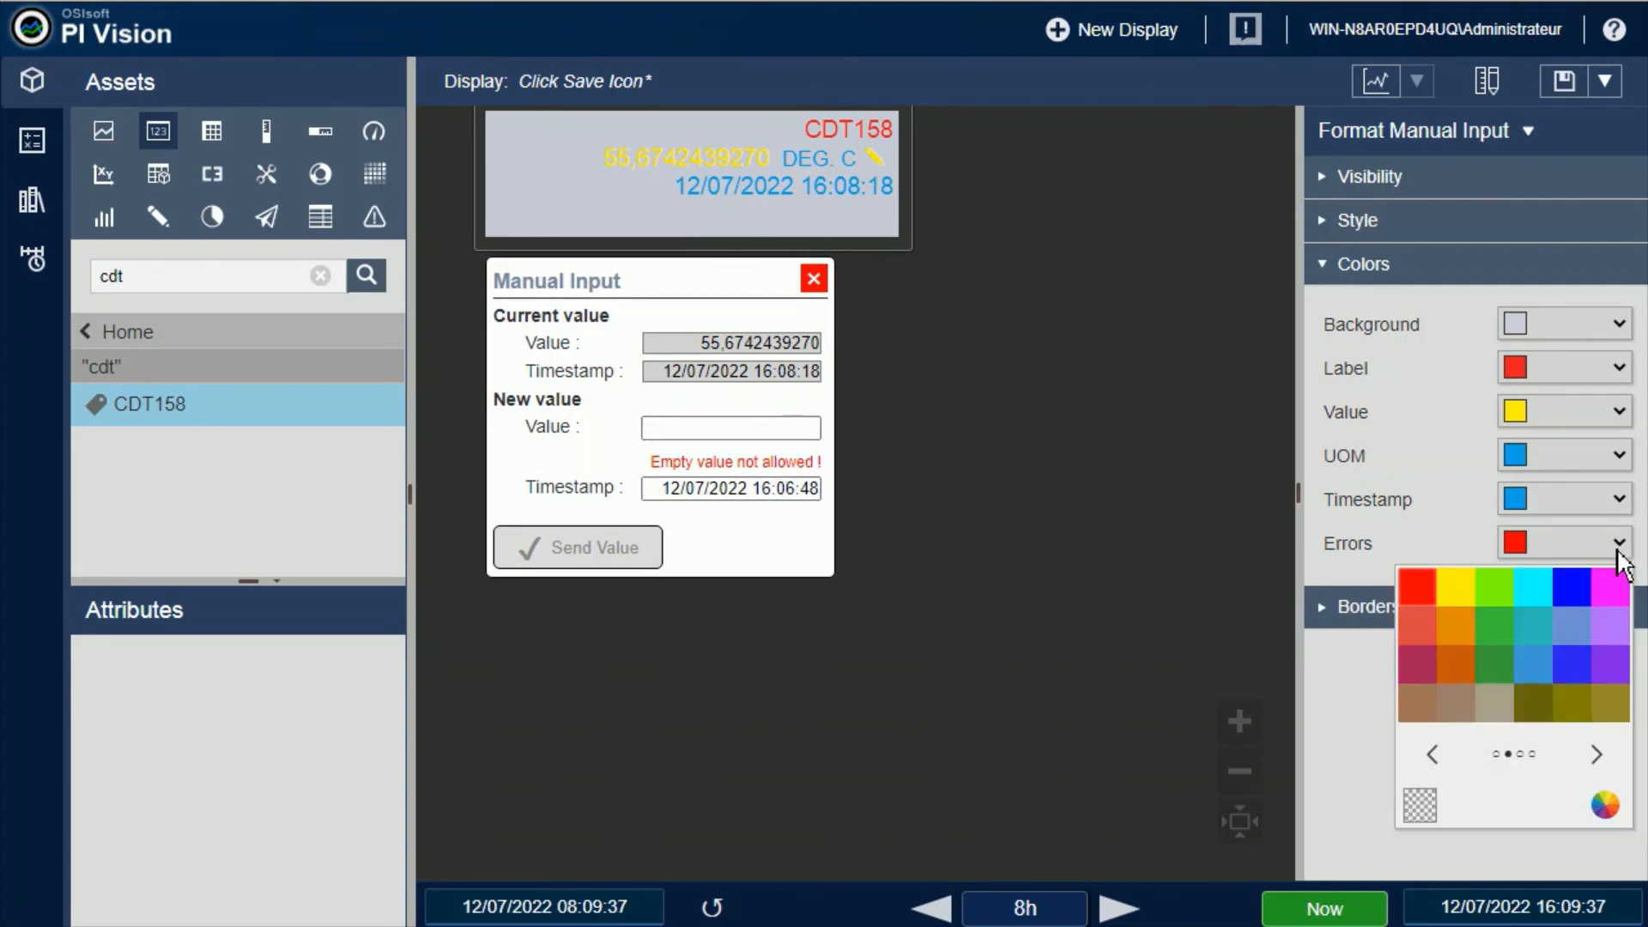
click(1575, 670)
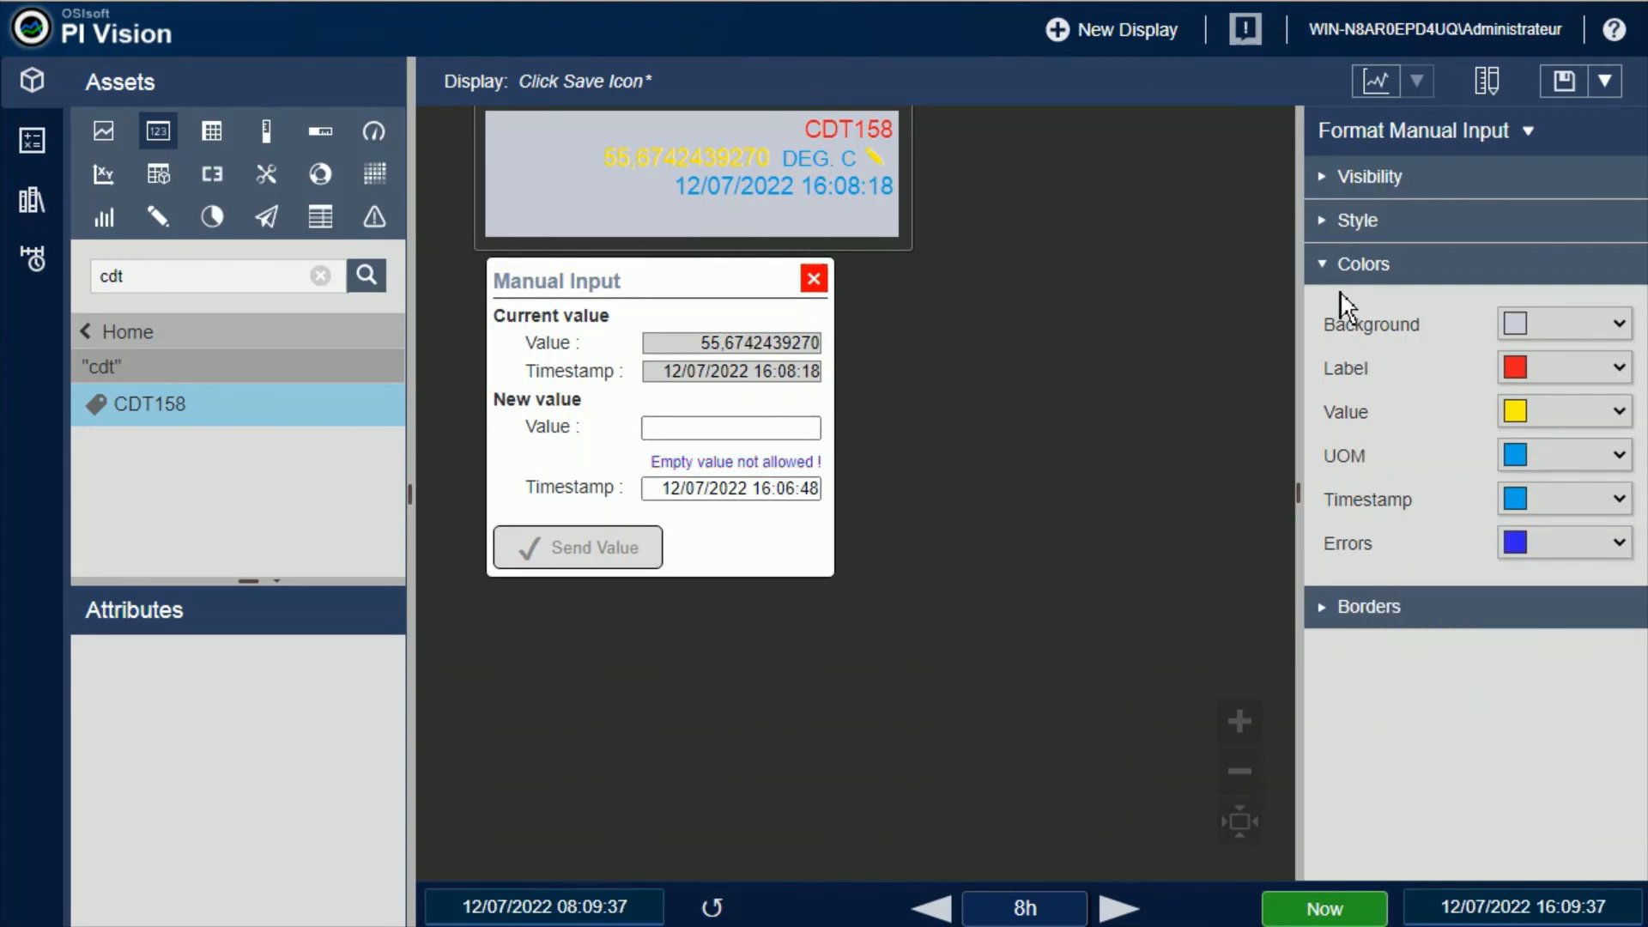
click(1331, 268)
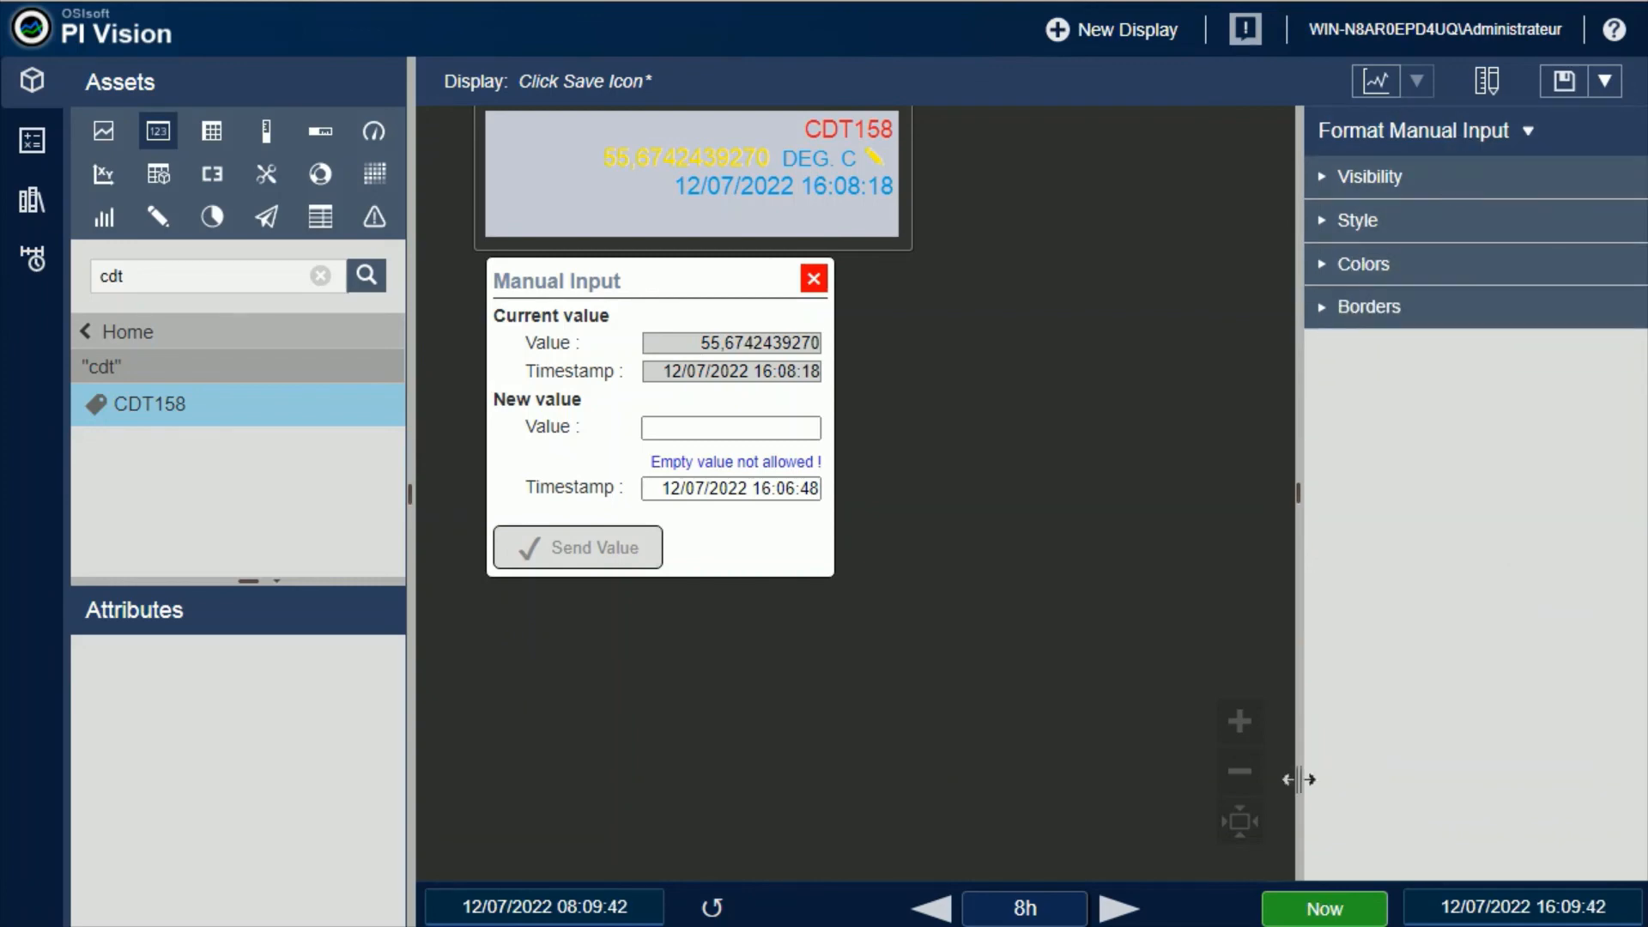
Fit the display's contents in view and zoom out to show the whole CDT158 symbol and its manual input window
click(1042, 548)
click(1599, 824)
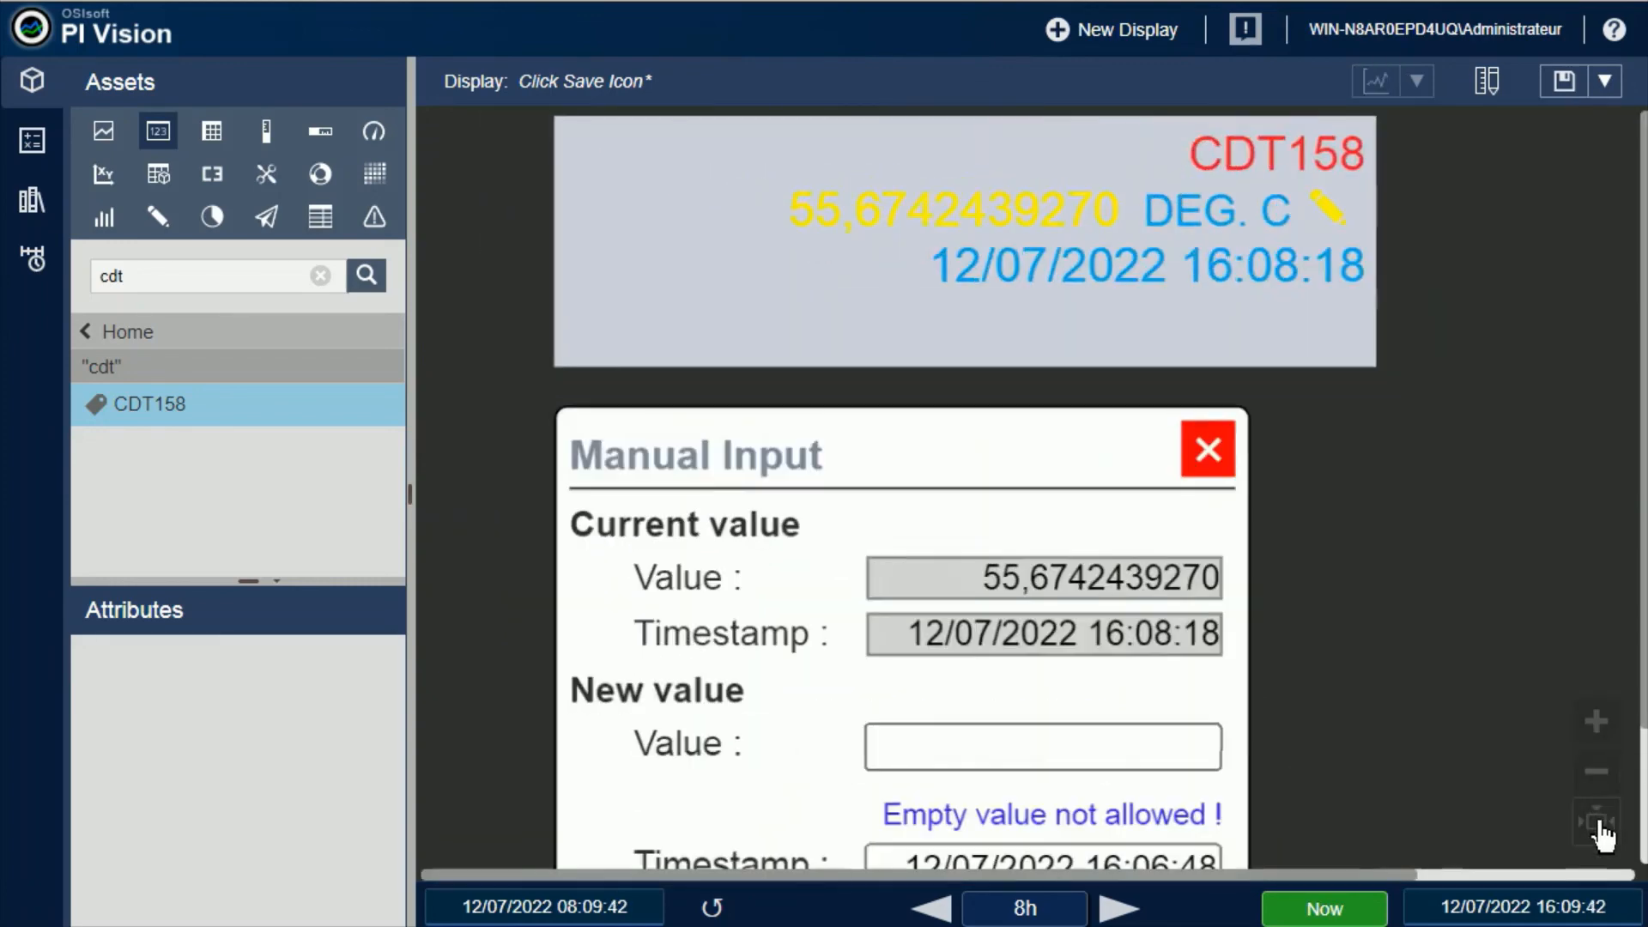
click(1603, 781)
click(1606, 783)
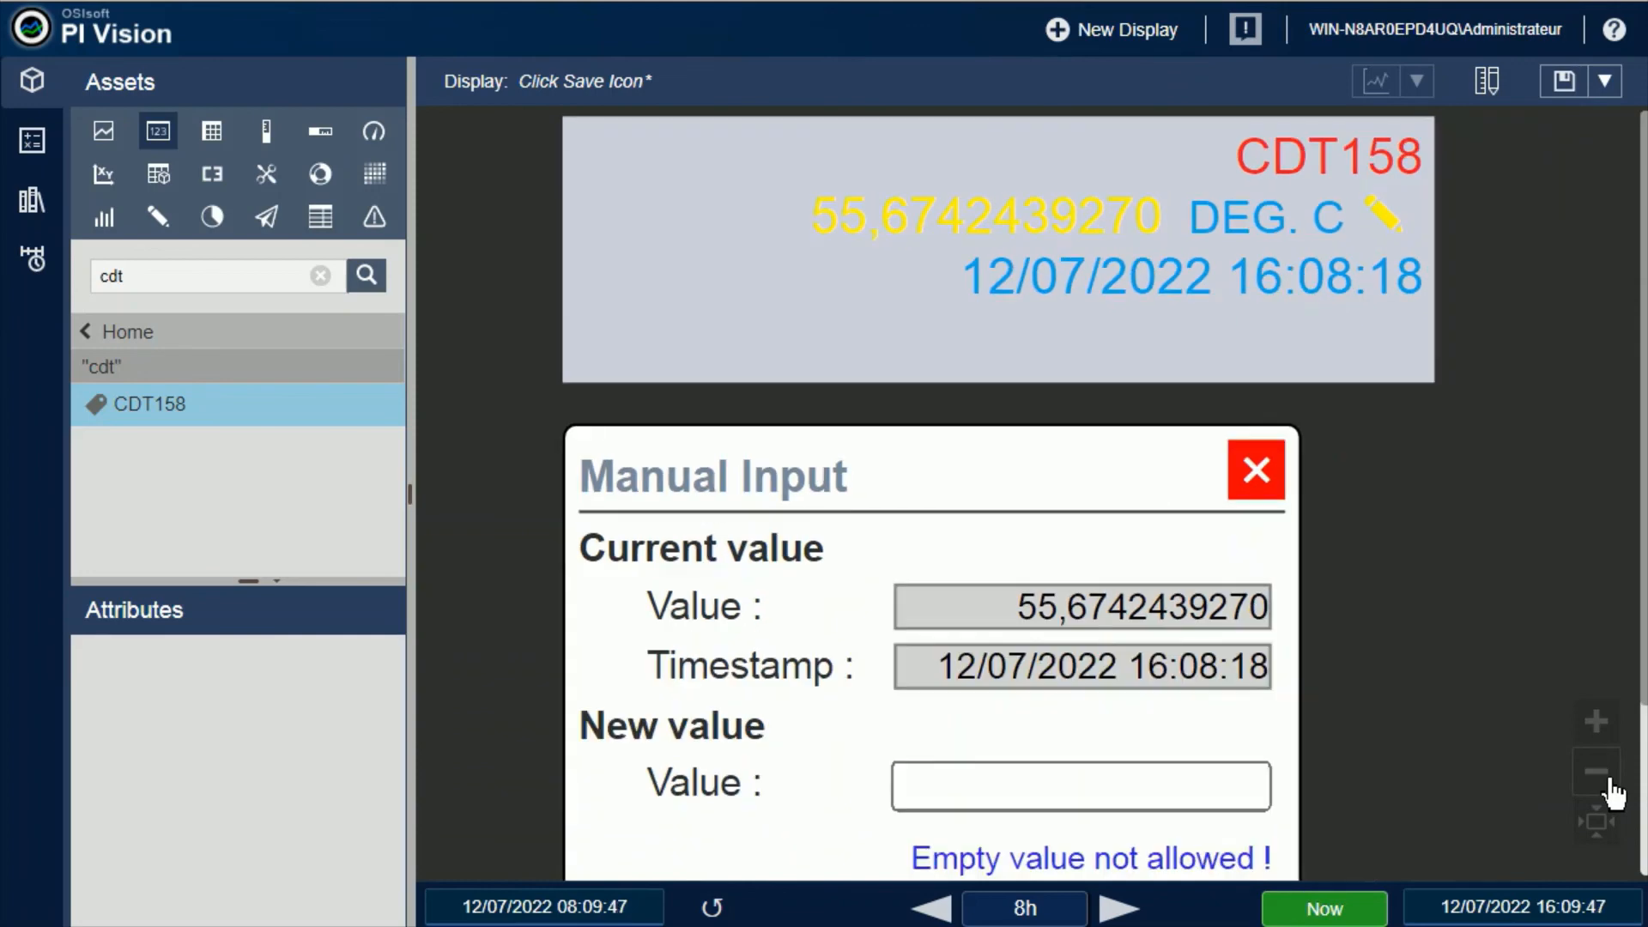
click(1612, 792)
click(1603, 783)
click(1601, 784)
click(1602, 783)
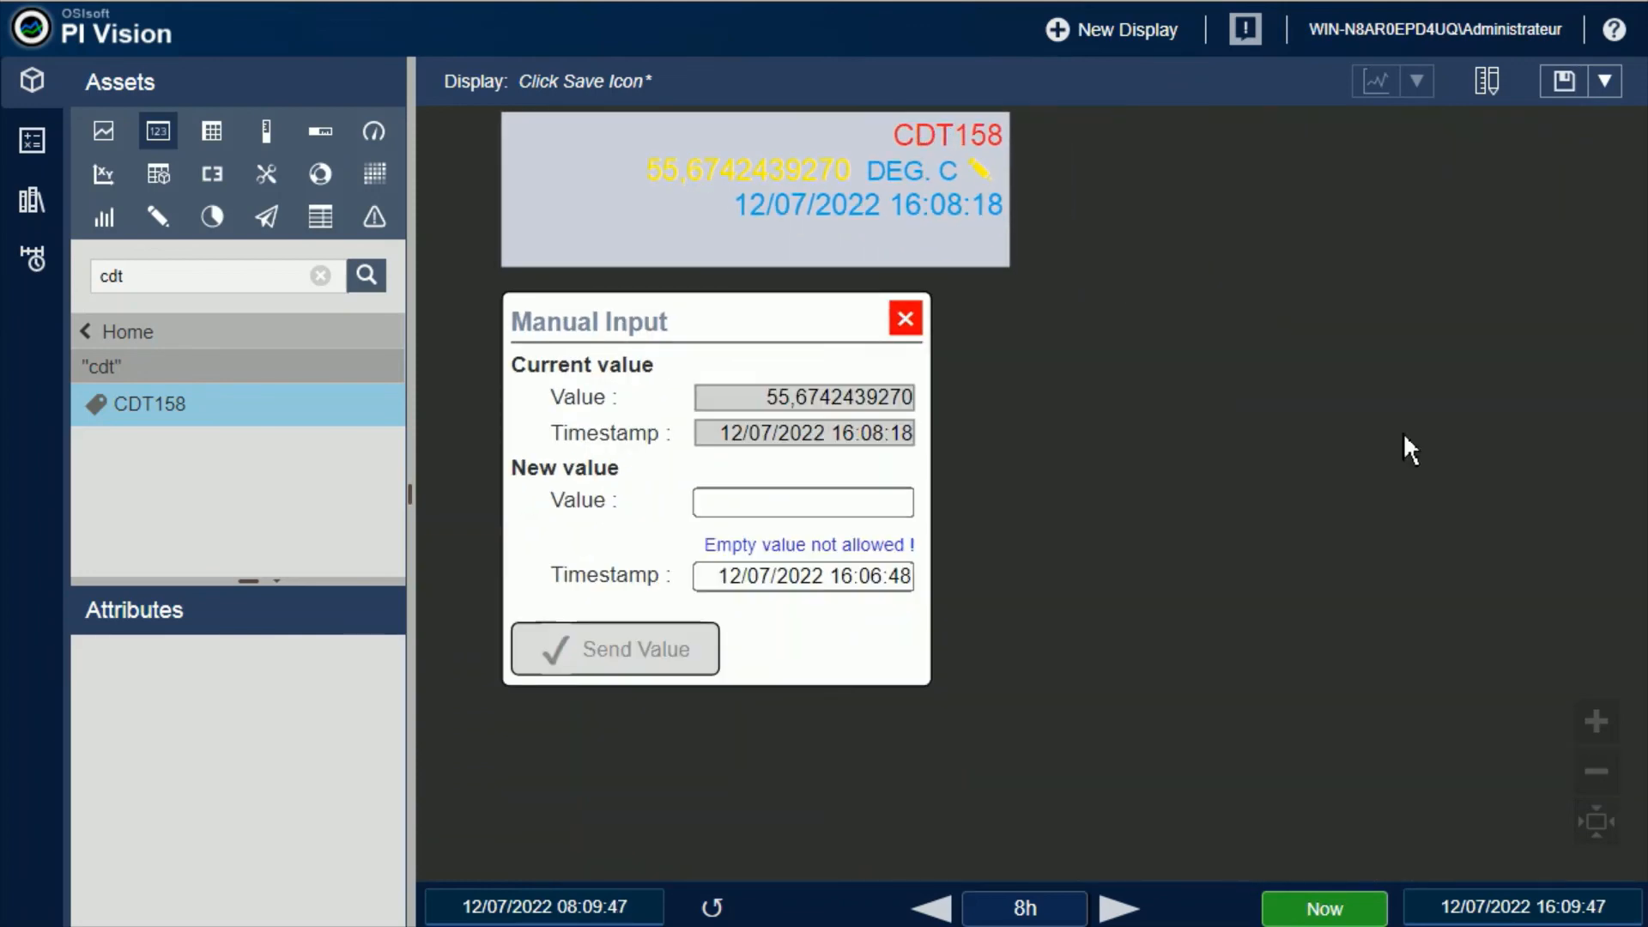
Format the CDT158 symbol's border with a weight of 10 and a yellow color
right_click(740, 194)
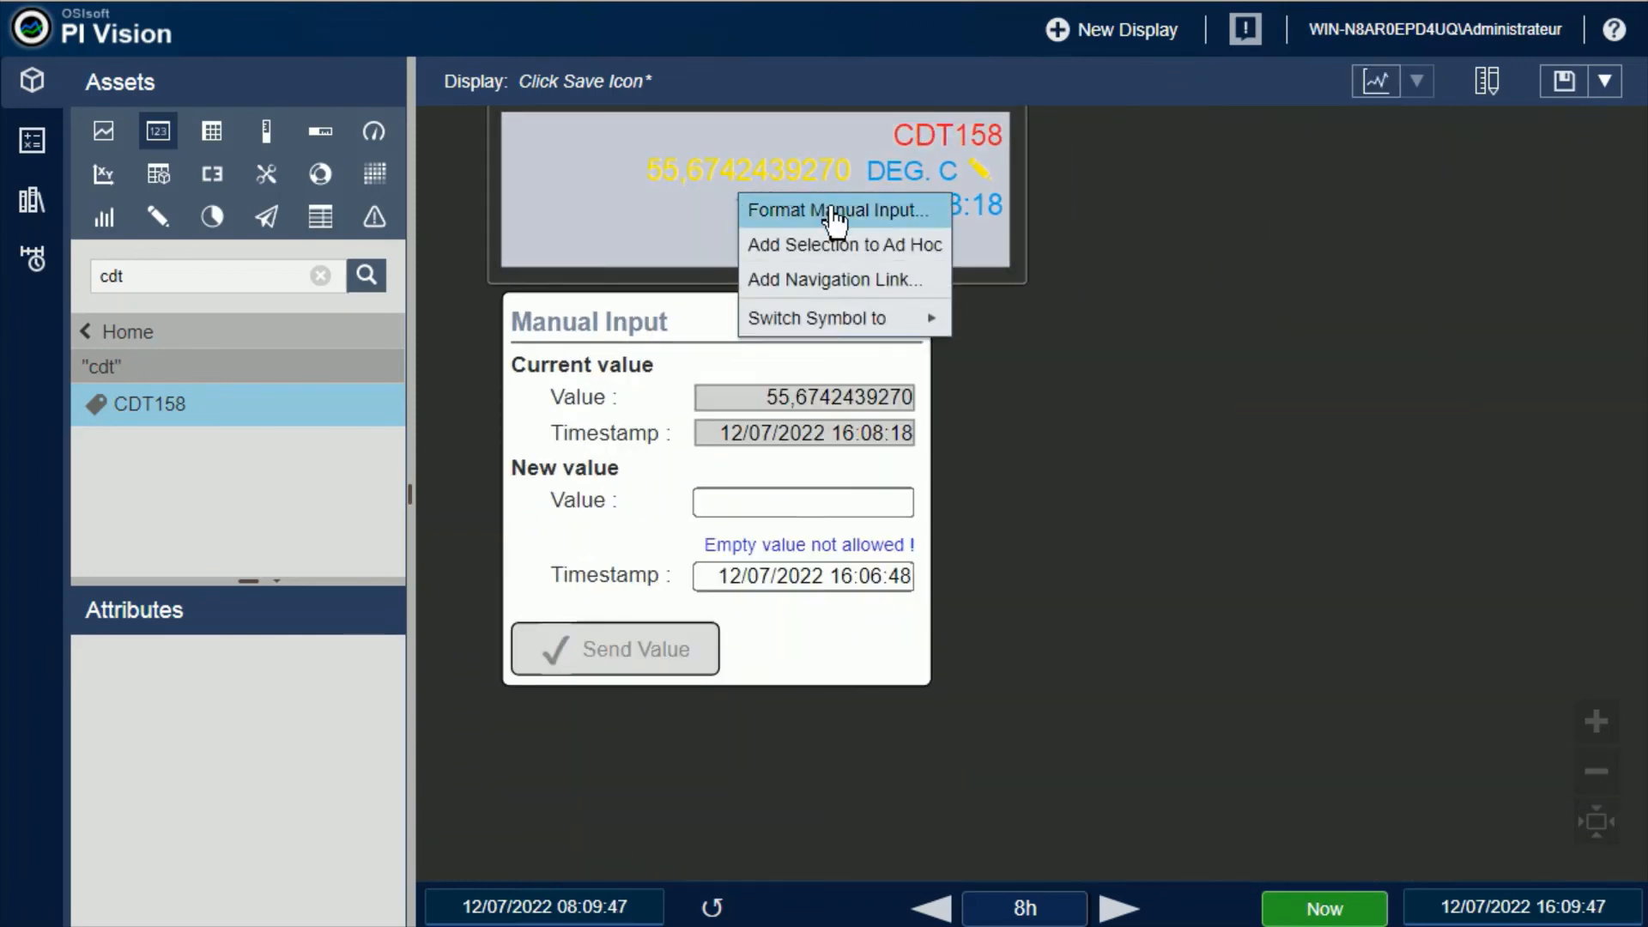
click(791, 209)
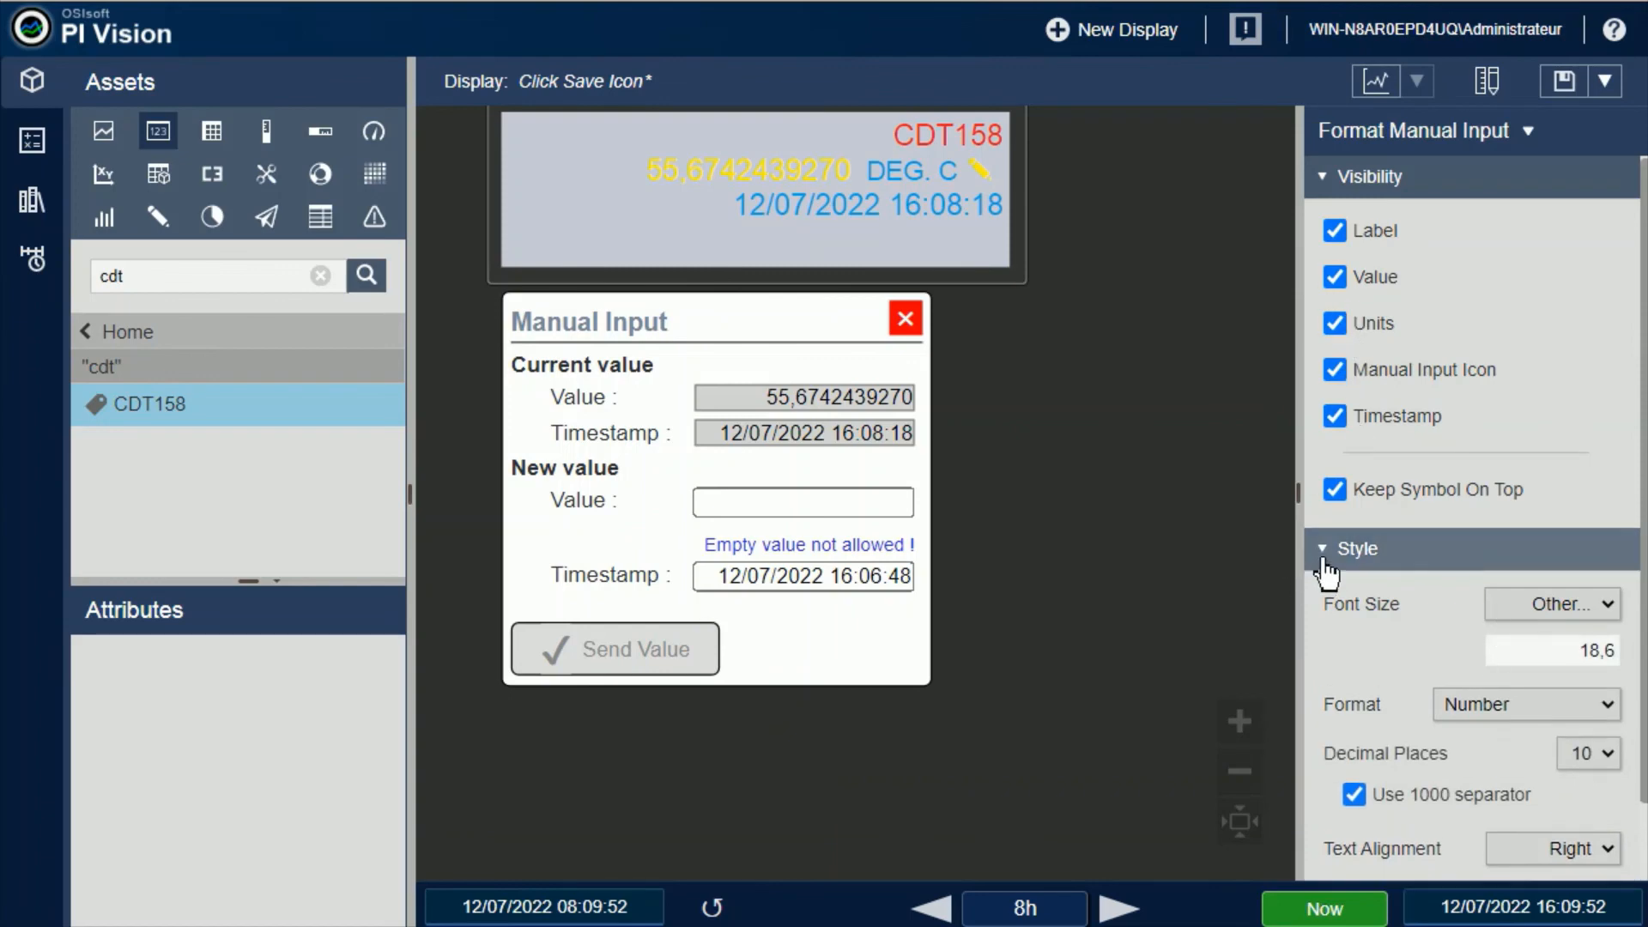
click(1326, 552)
click(1341, 635)
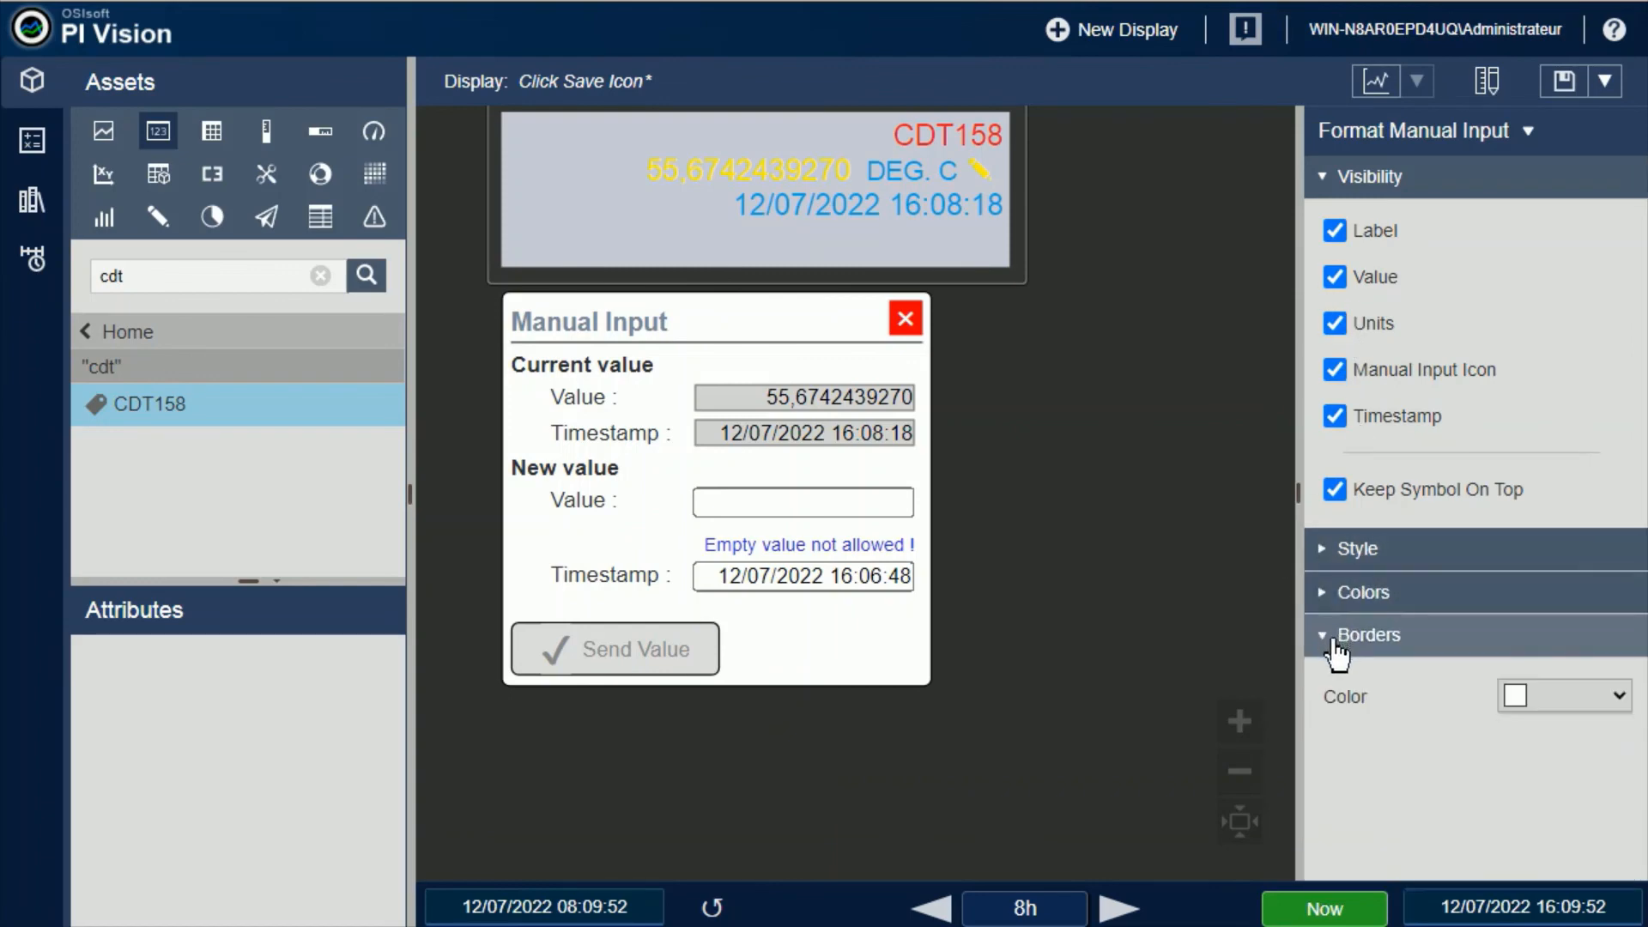
drag(1516, 742, 1569, 744)
click(1620, 697)
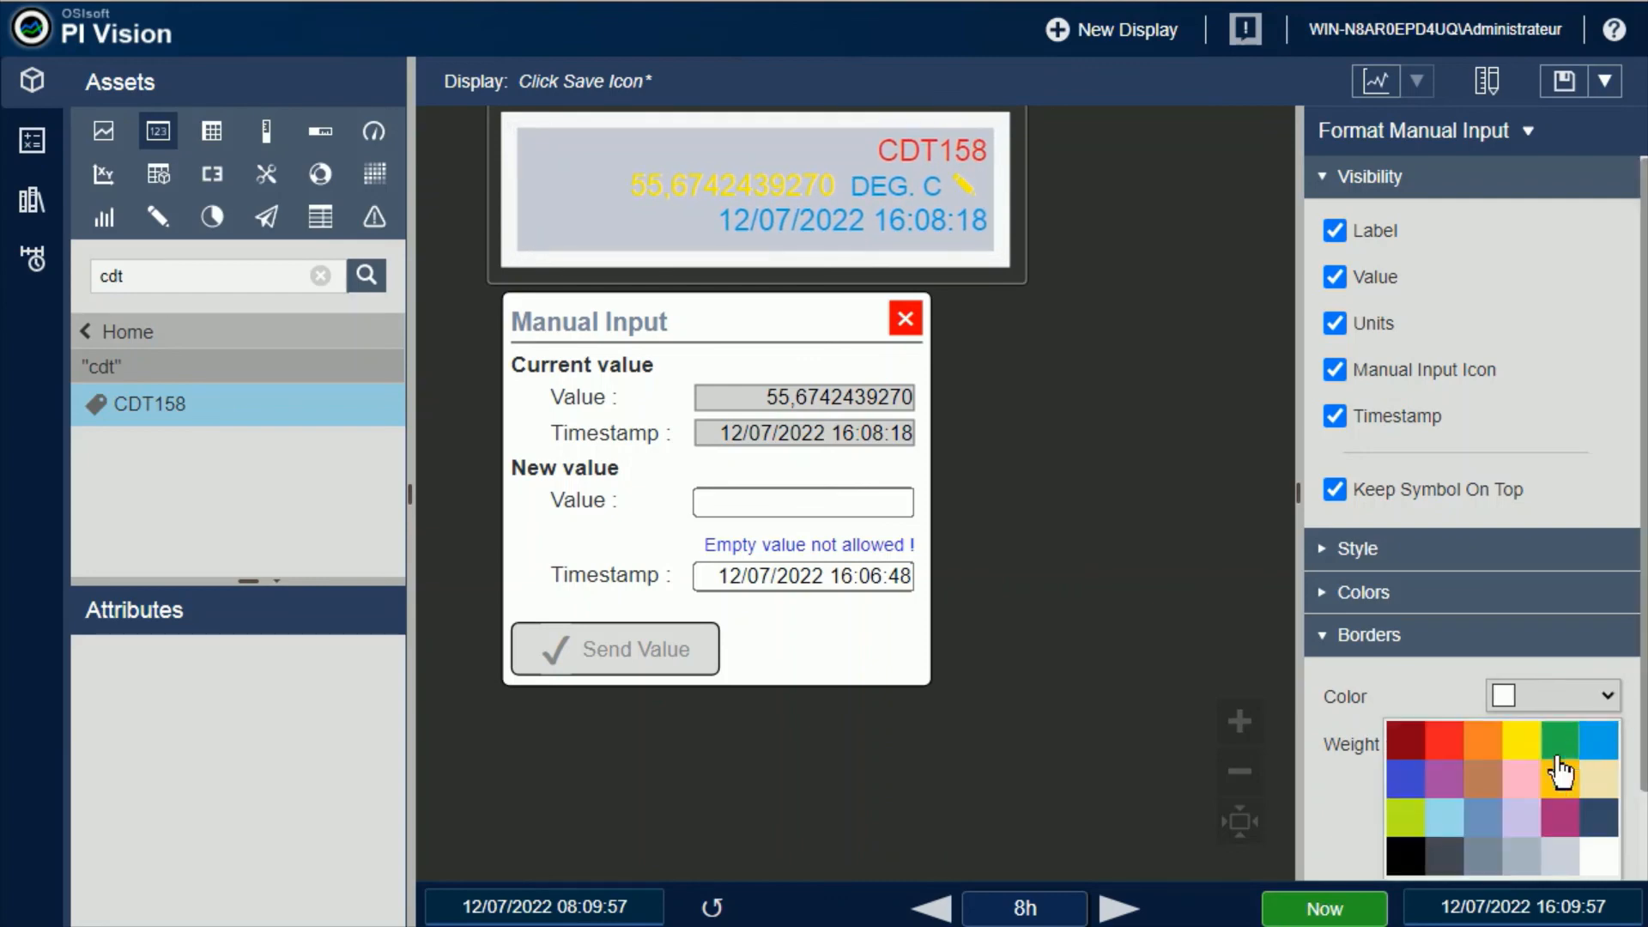
click(1537, 744)
Change the CDT158 symbol's border color to orange and set the border weight to 0
click(1620, 697)
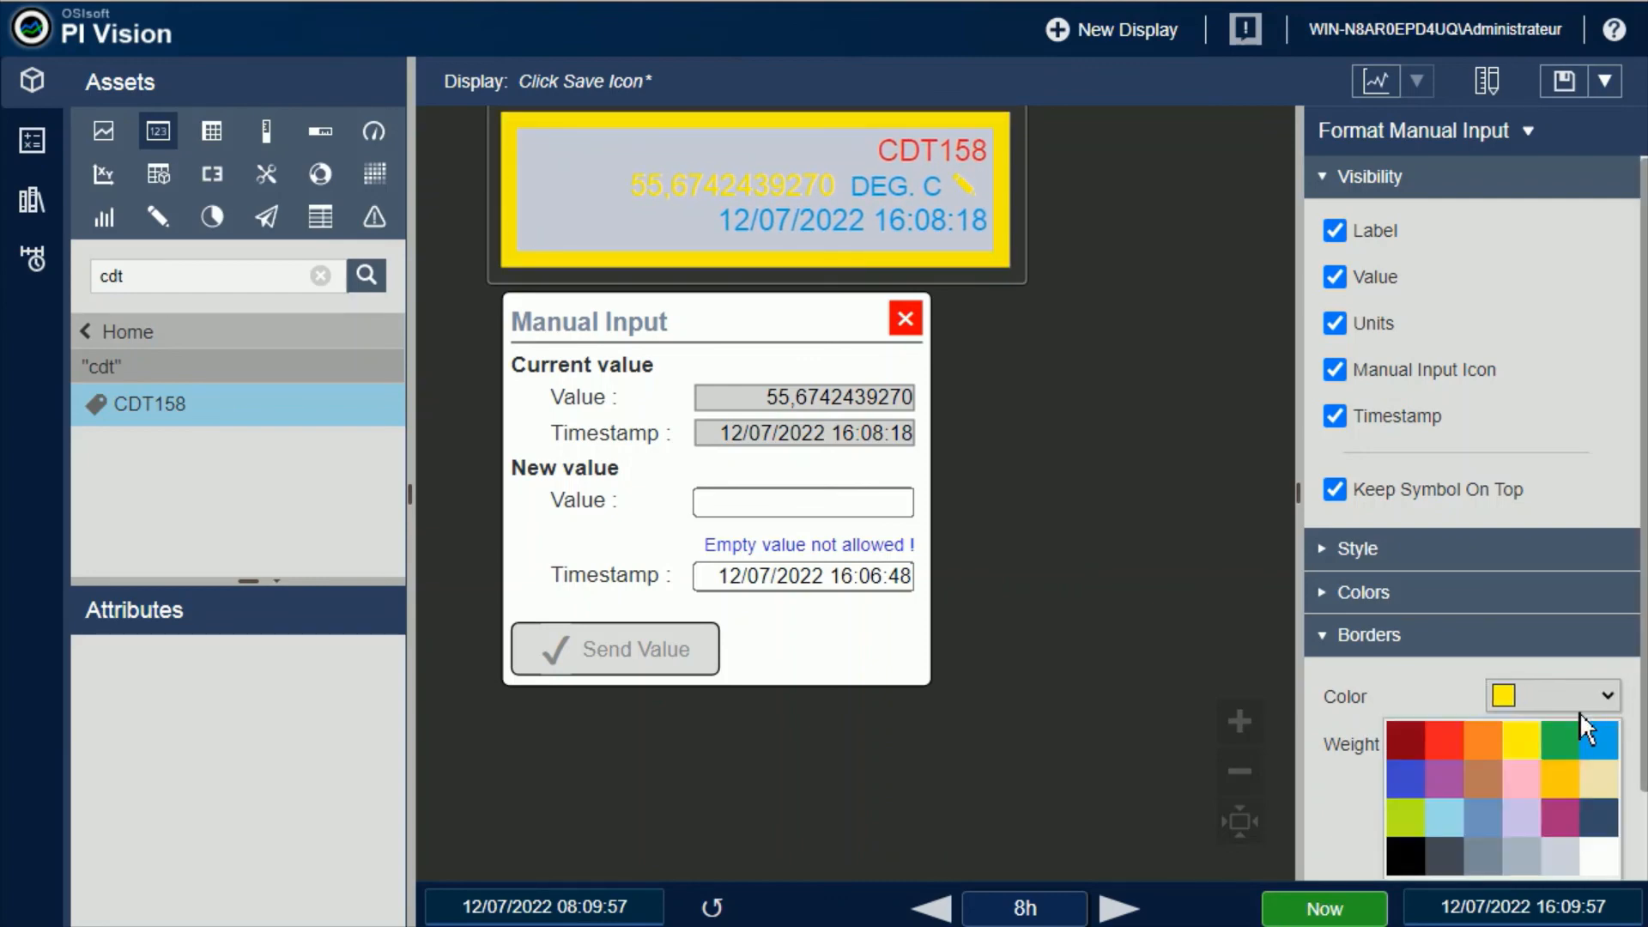
click(1491, 745)
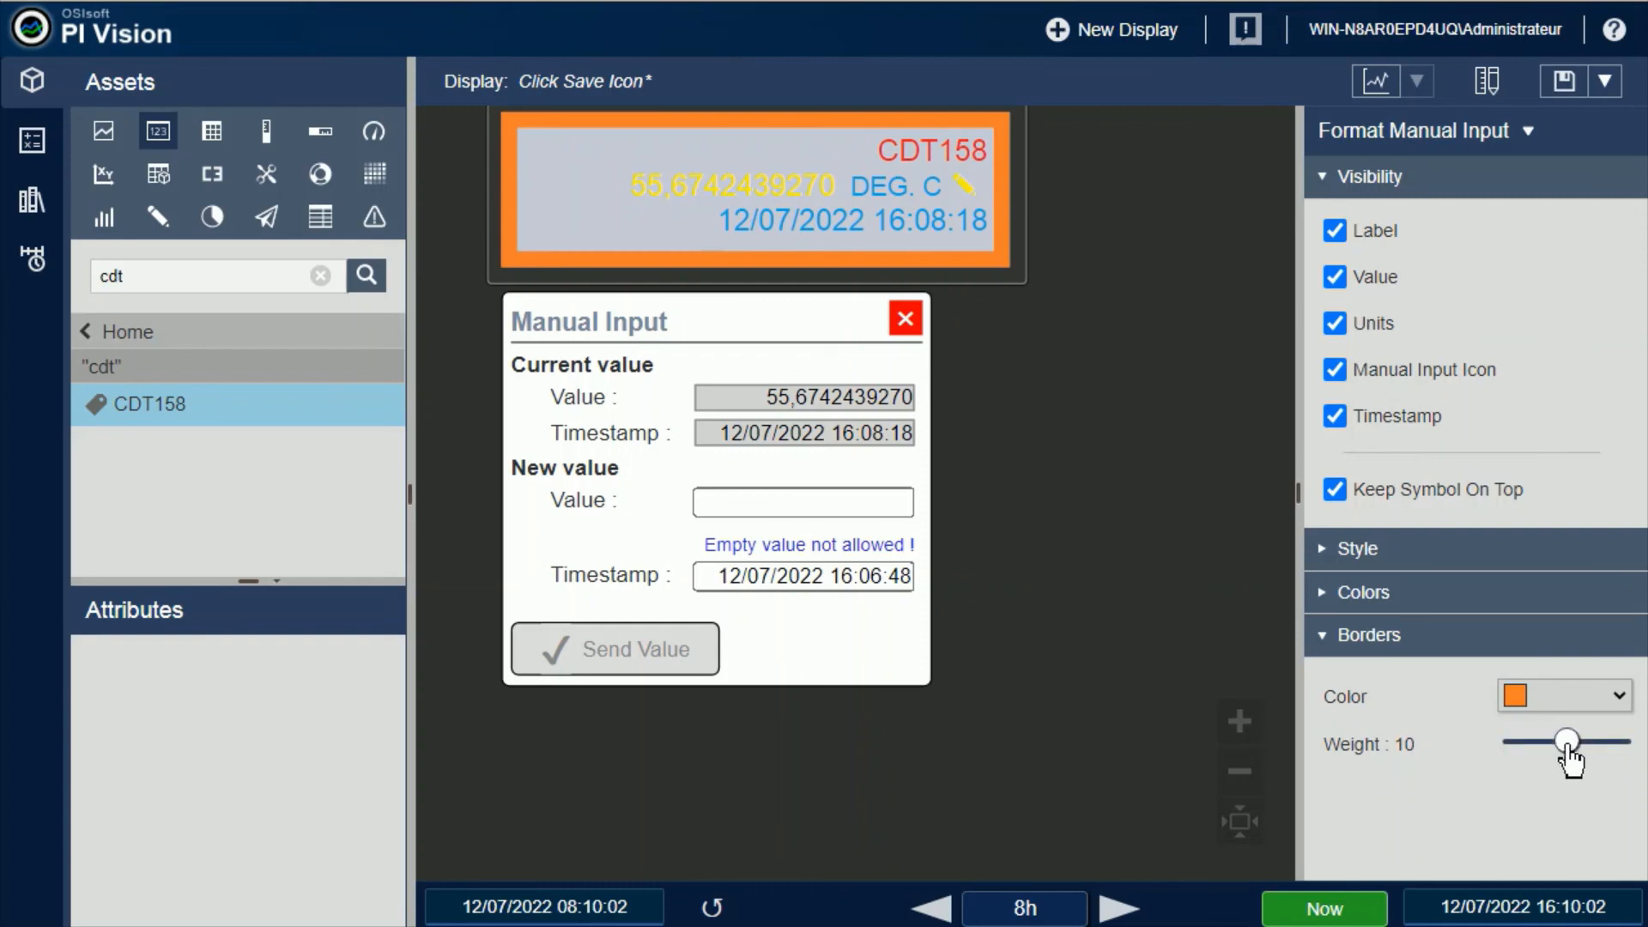
drag(1569, 744, 1513, 744)
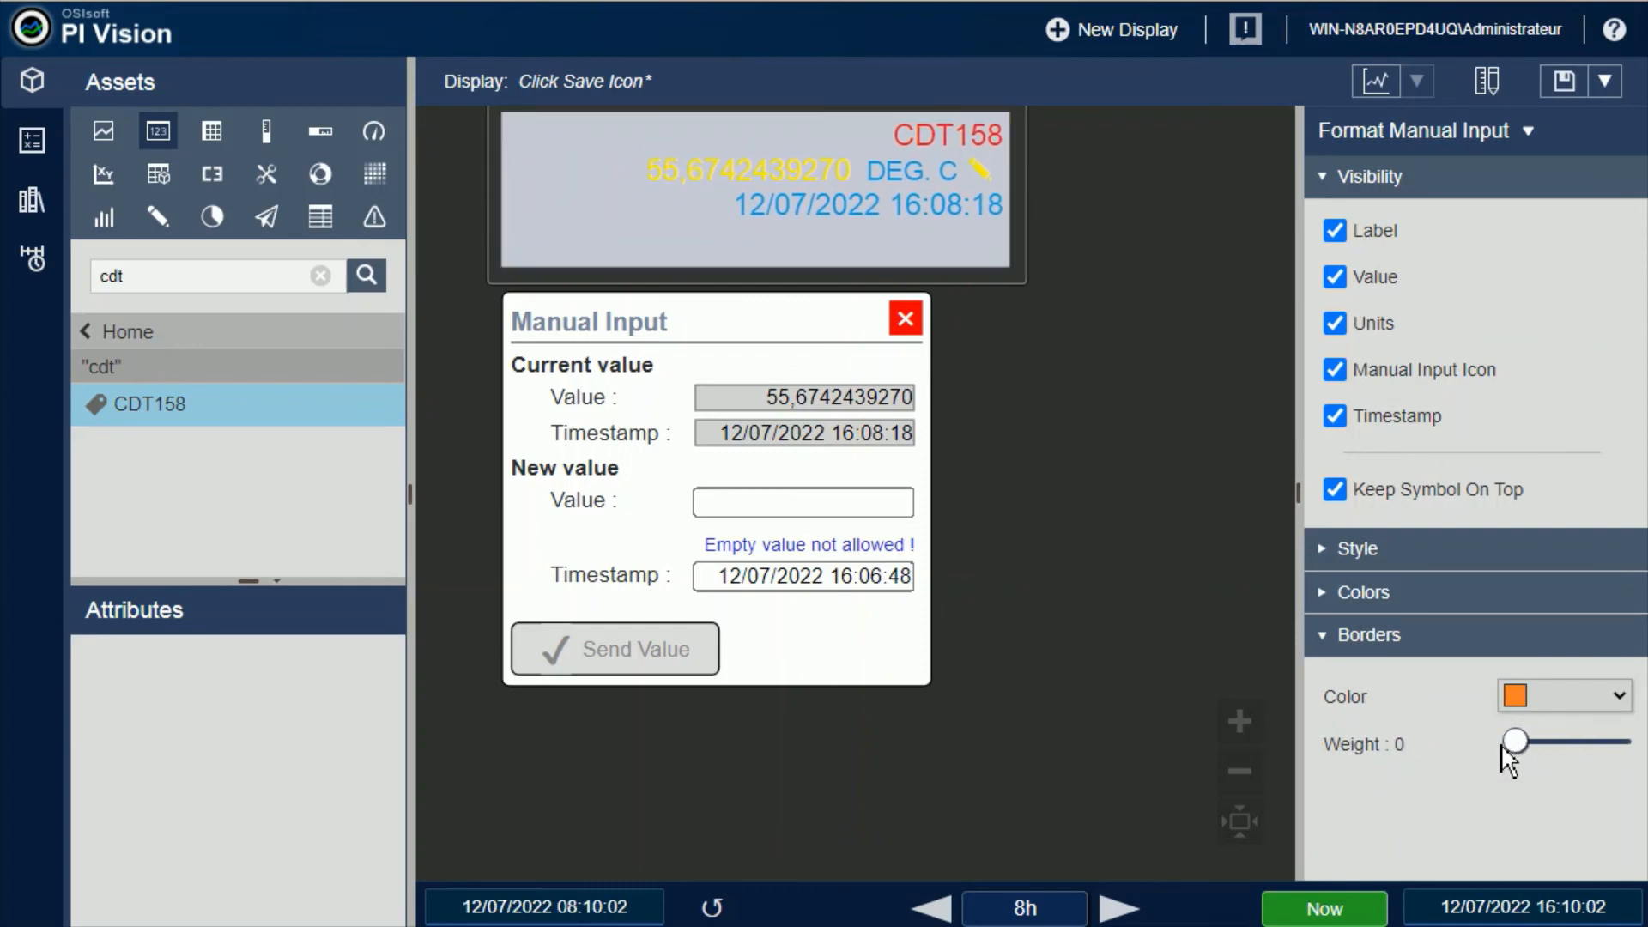